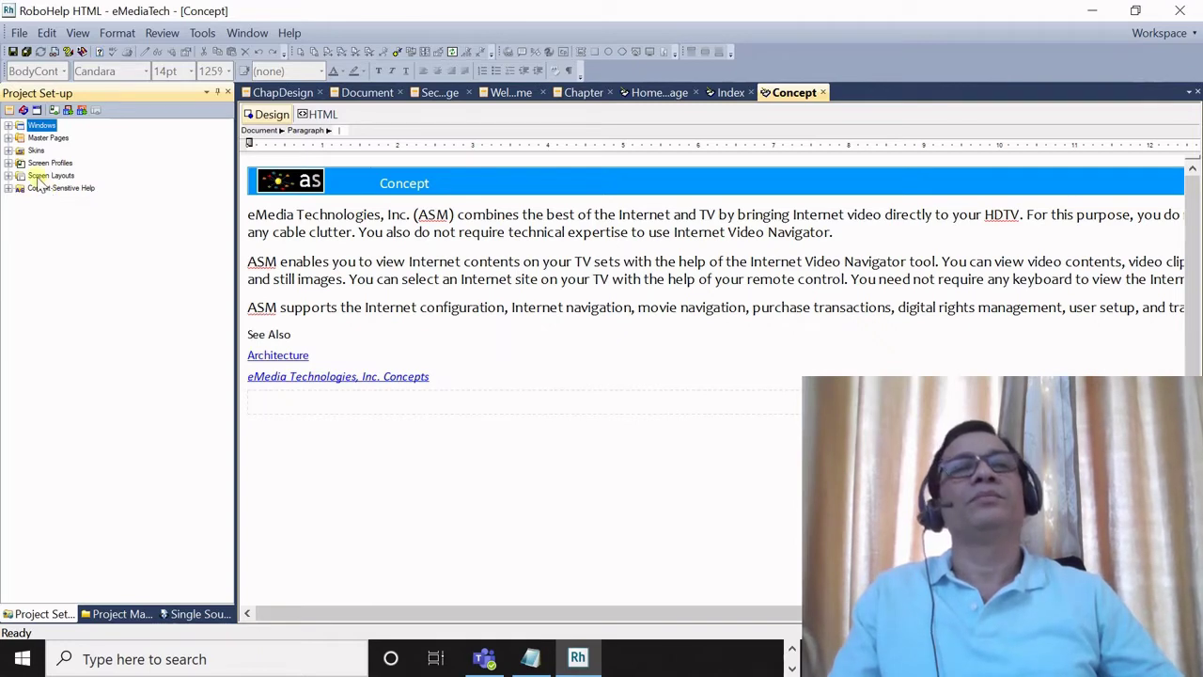
# Step: Review the properties of the eMedia Tech and eMedia Technologies windows in the project set-up, leaving both unchanged
pyautogui.click(9, 125)
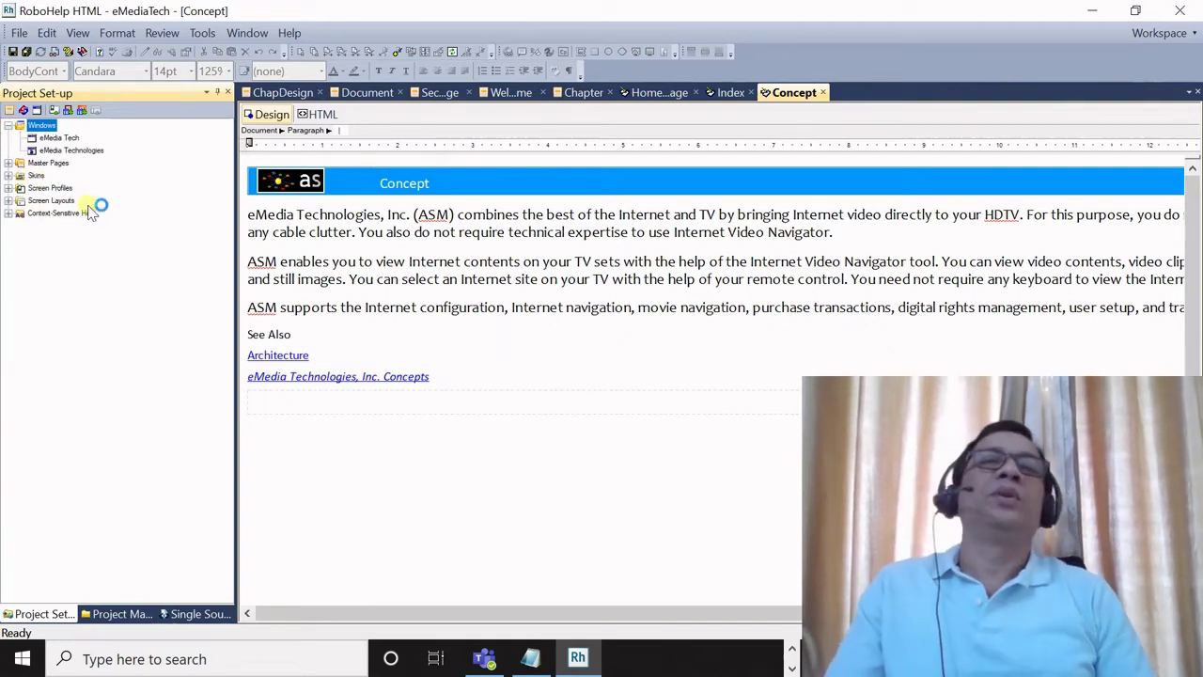
pyautogui.click(67, 138)
pyautogui.doubleClick(73, 139)
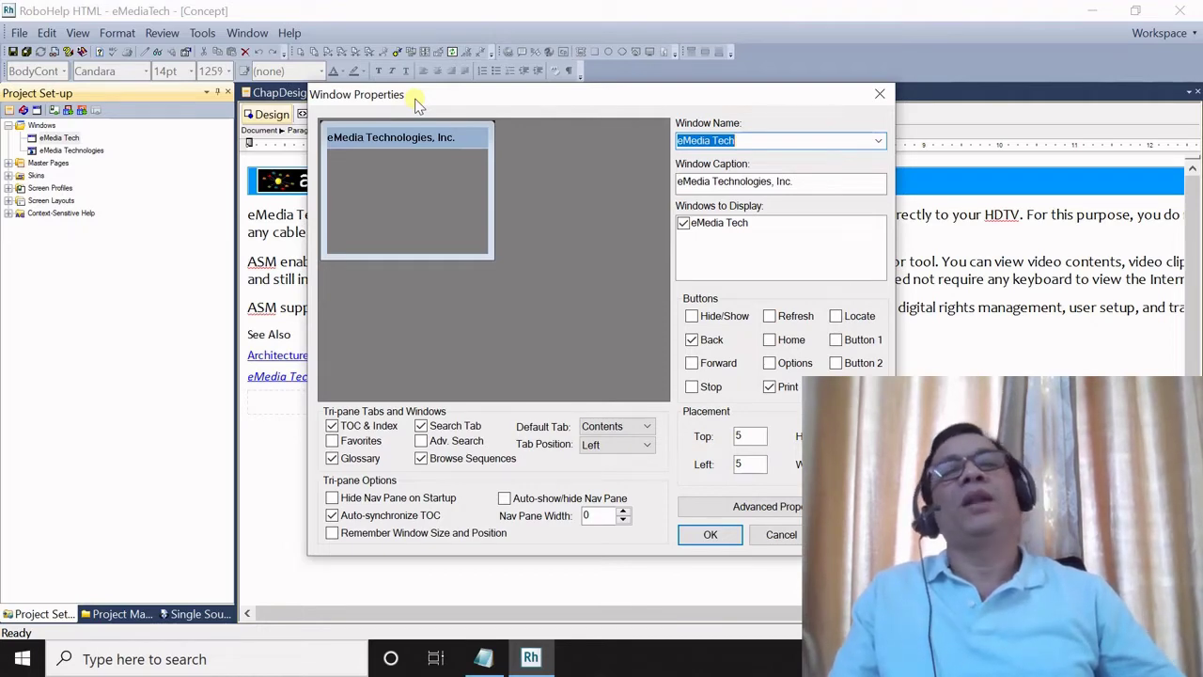
pyautogui.click(782, 534)
pyautogui.click(92, 152)
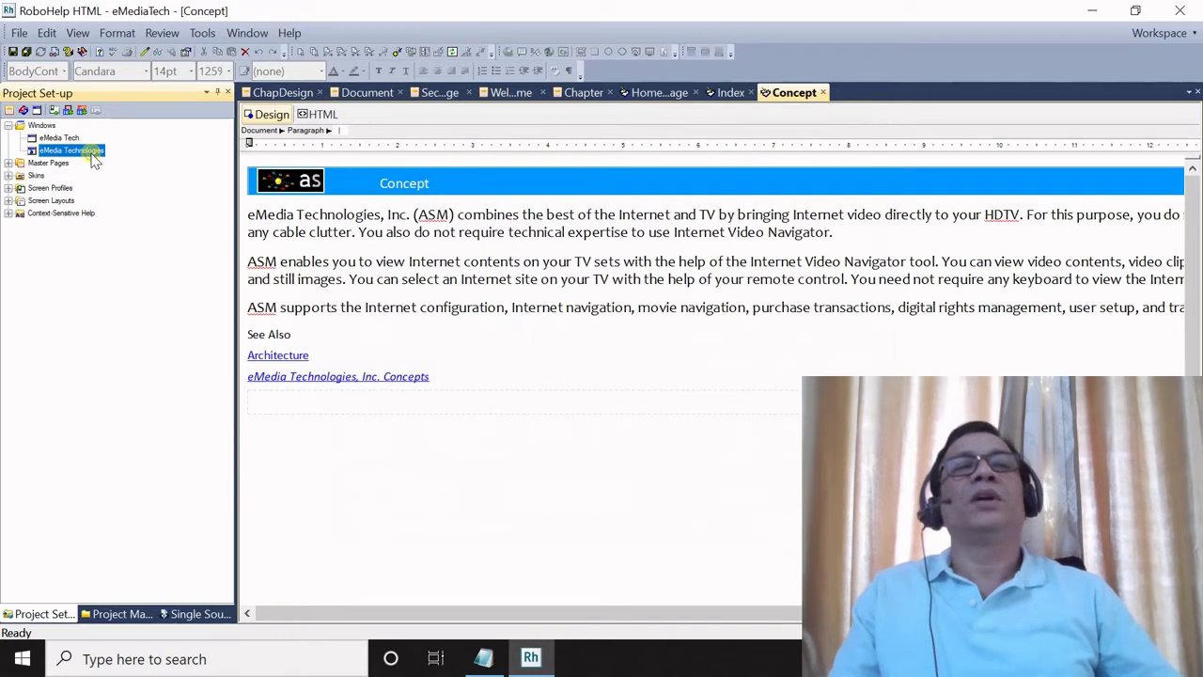
pyautogui.doubleClick(92, 153)
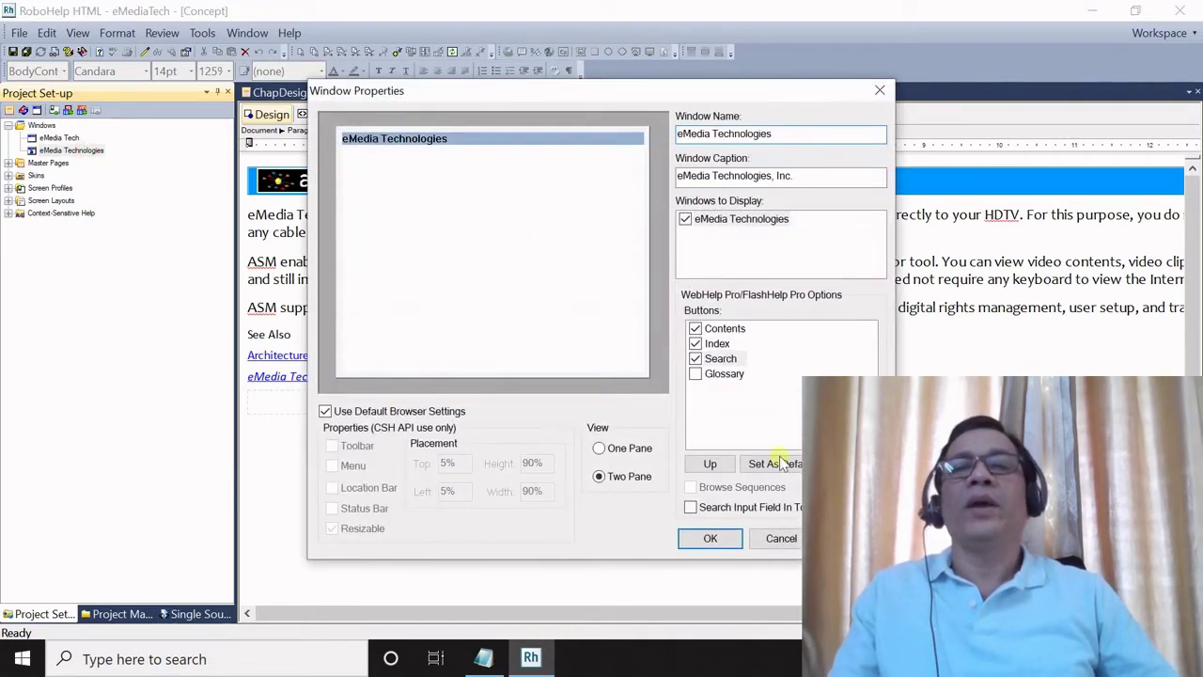
pyautogui.click(791, 542)
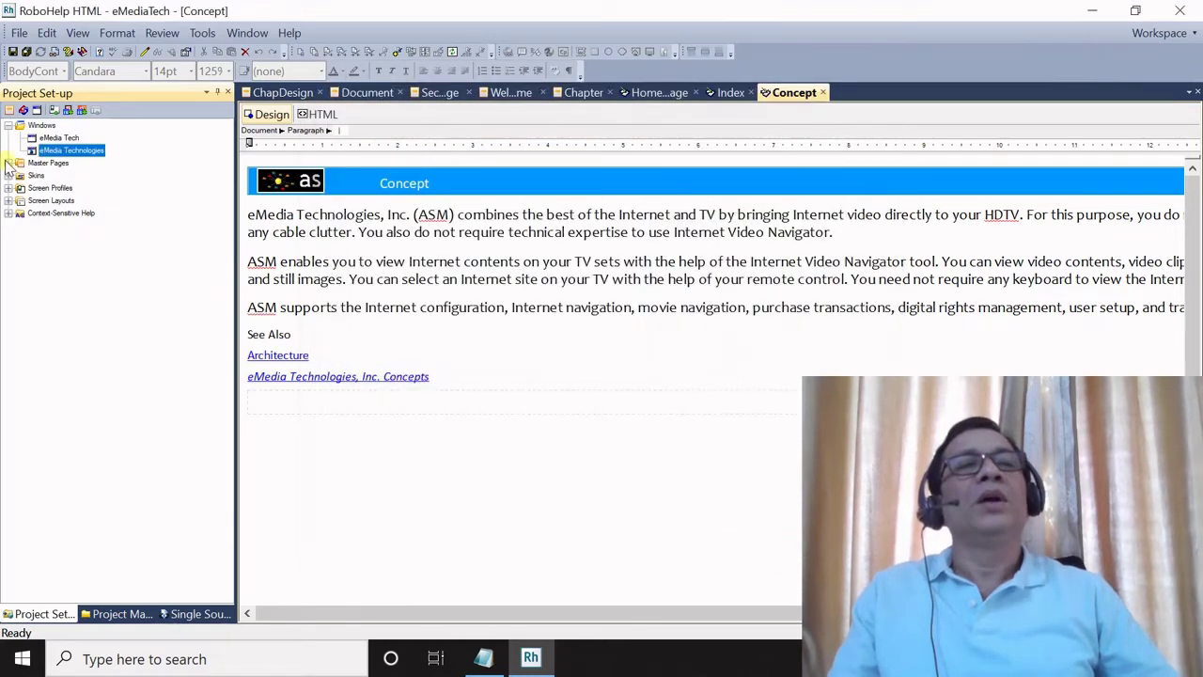
# Step: Open the Chapter.htt master page to view its layout, and collapse the Master Pages and Windows folders
pyautogui.click(8, 162)
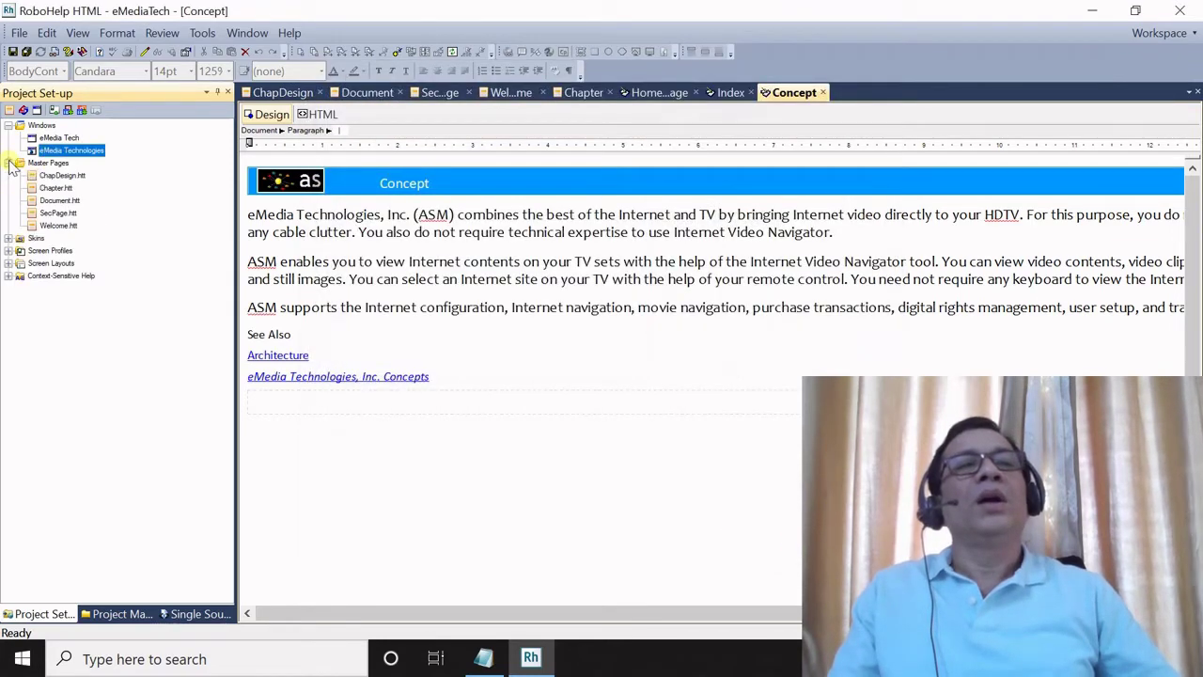
pyautogui.doubleClick(57, 188)
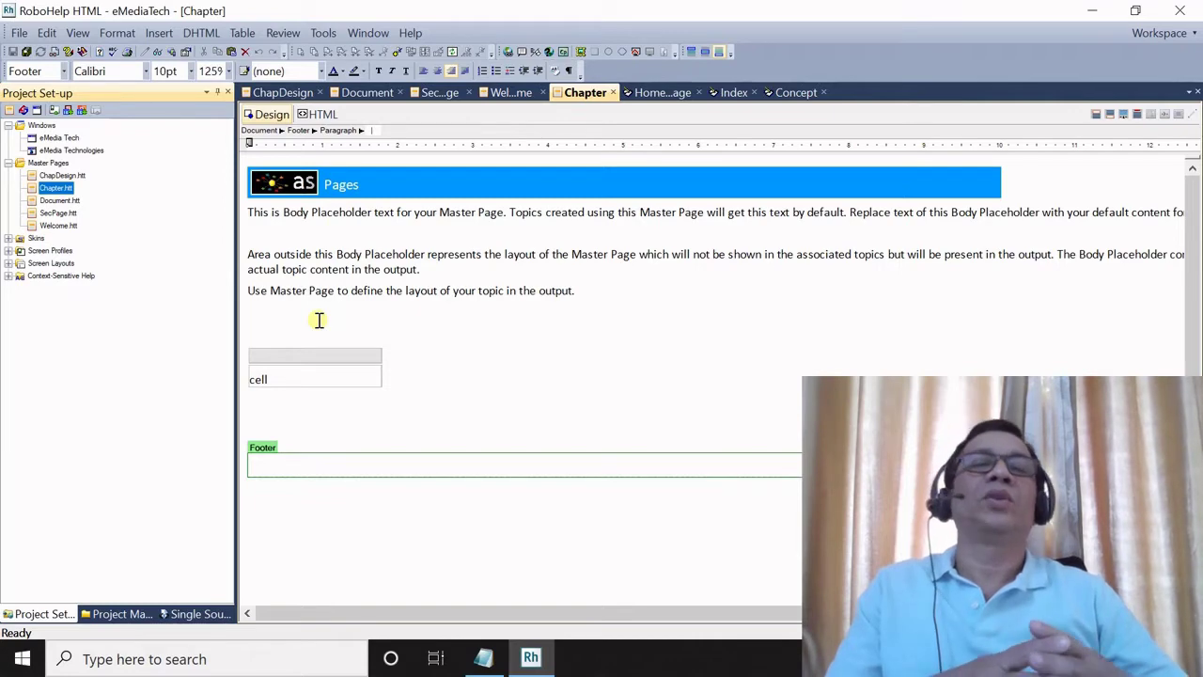
pyautogui.click(7, 163)
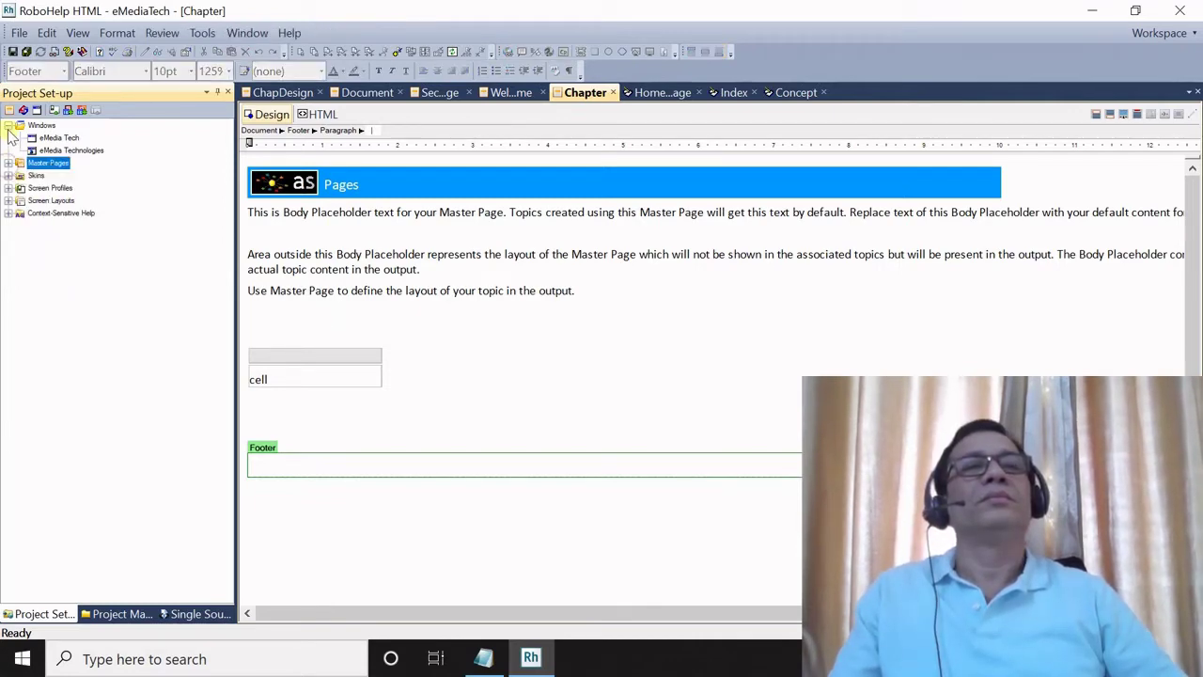
pyautogui.click(8, 126)
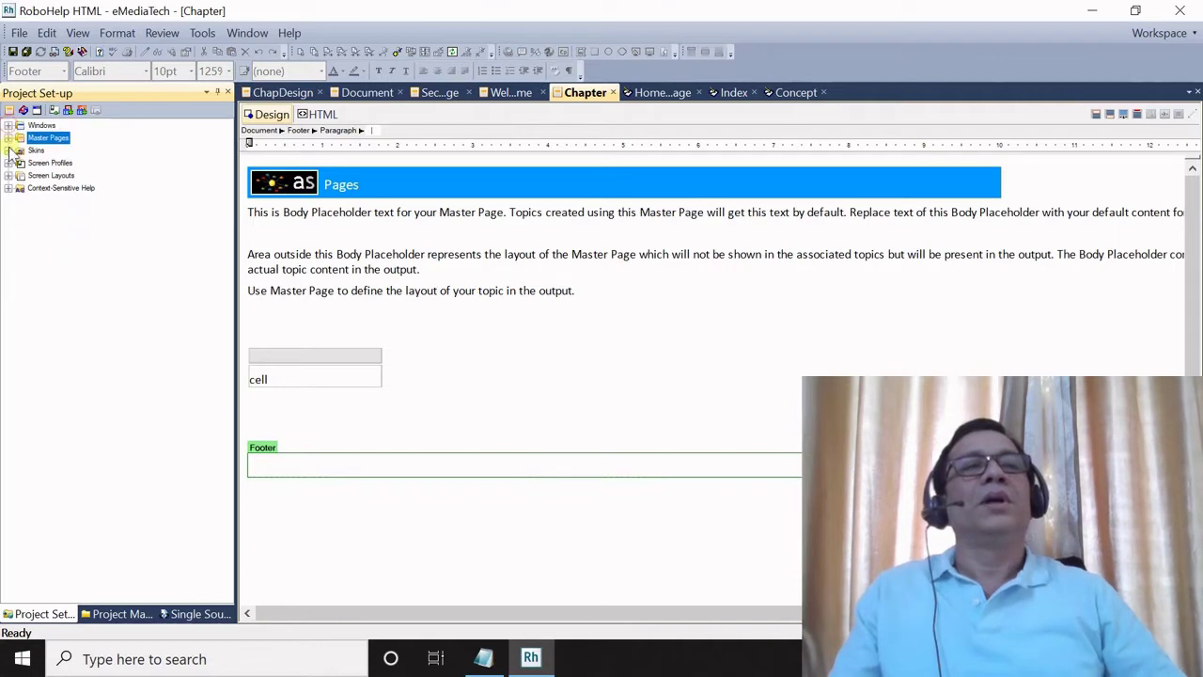
# Step: Inspect the Default skin in the Skins folder and close it without changes
pyautogui.click(8, 150)
pyautogui.doubleClick(50, 176)
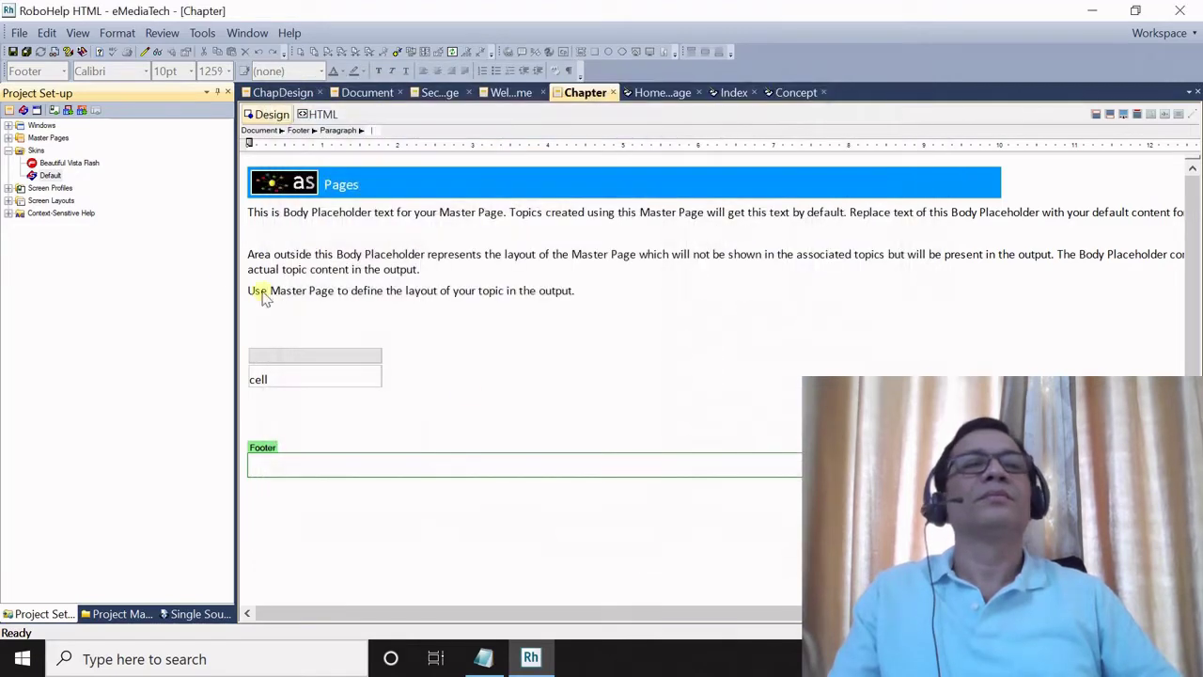
pyautogui.click(760, 533)
# Step: Review the Desktop screen profile's properties, cancel without saving, and collapse the Screen Profiles folder
pyautogui.click(21, 189)
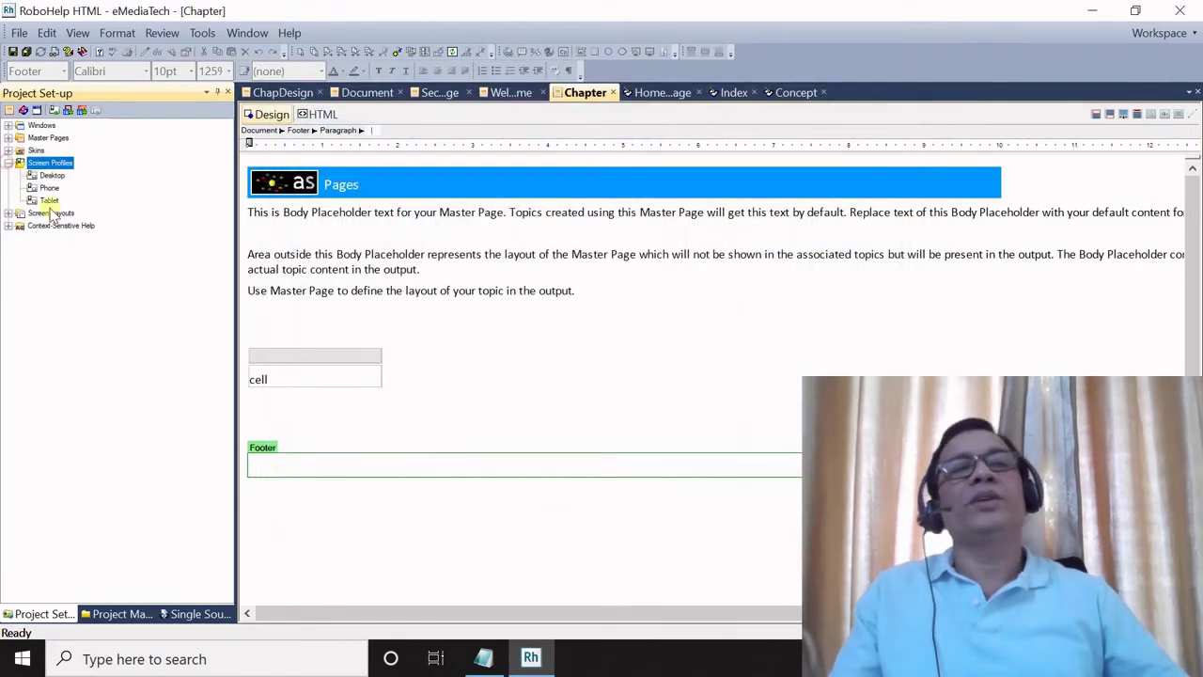
pyautogui.click(52, 175)
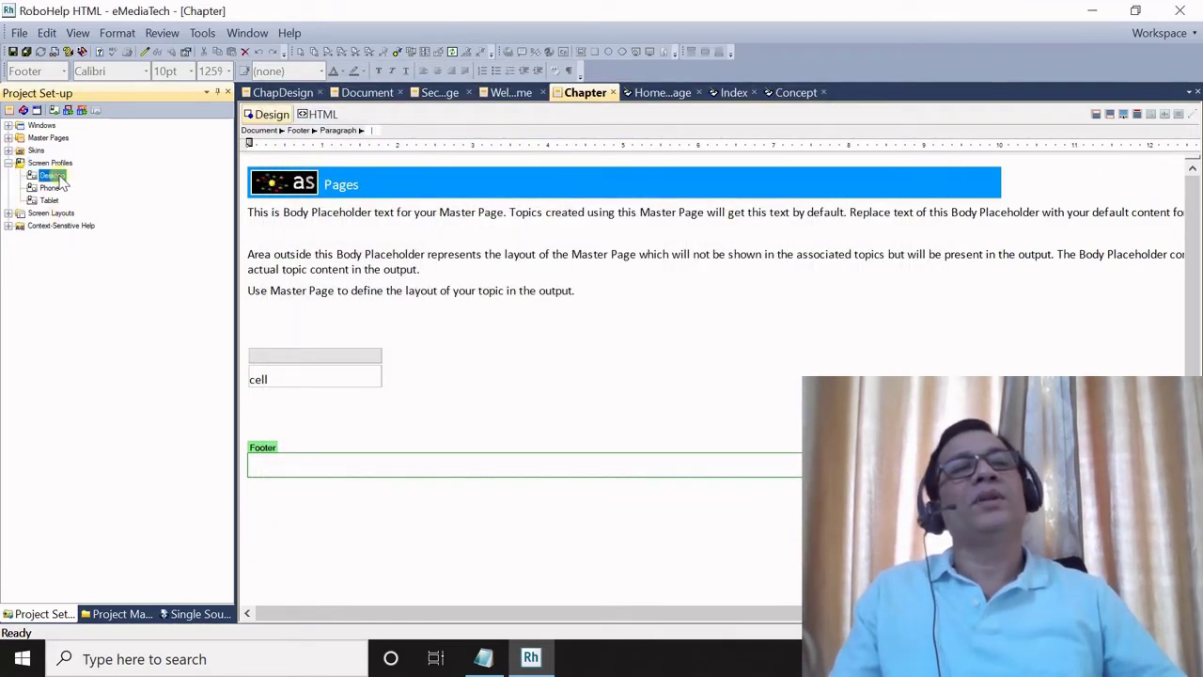
pyautogui.doubleClick(52, 175)
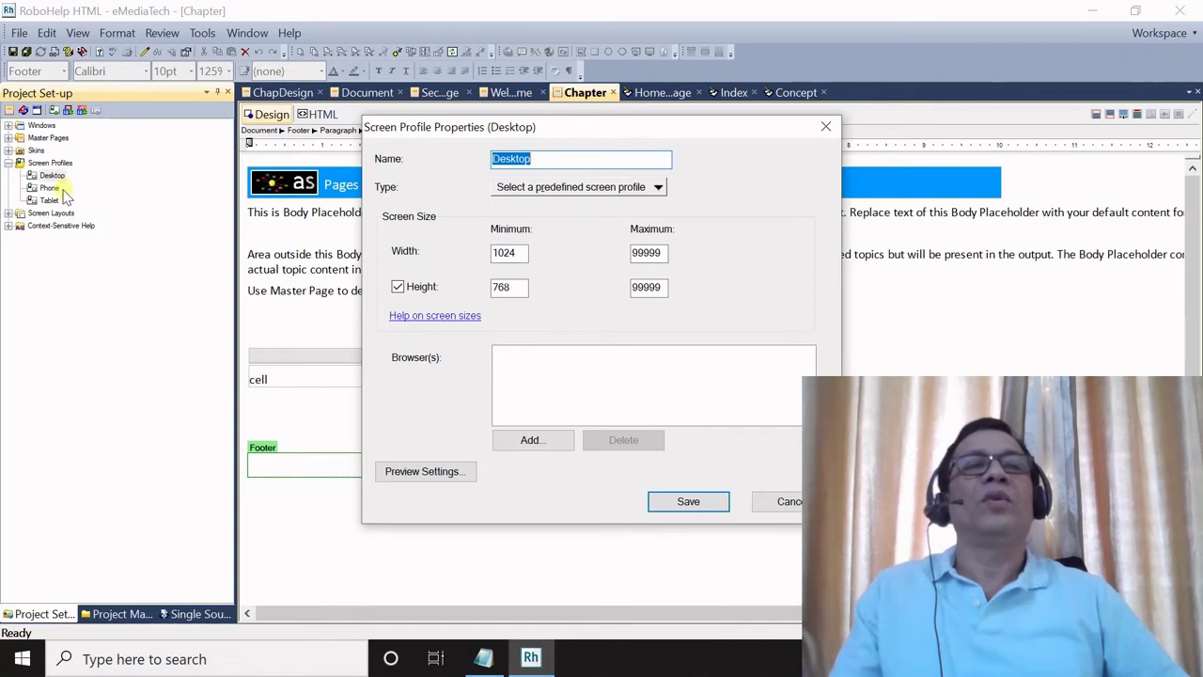
pyautogui.click(789, 503)
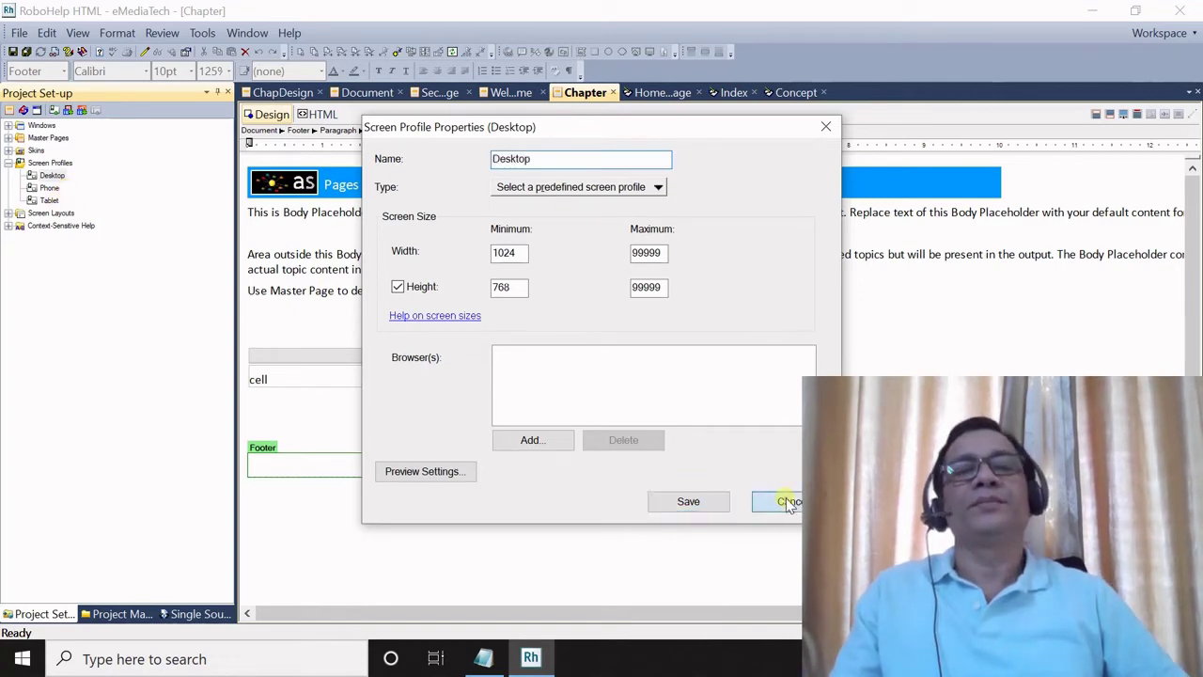
pyautogui.click(9, 163)
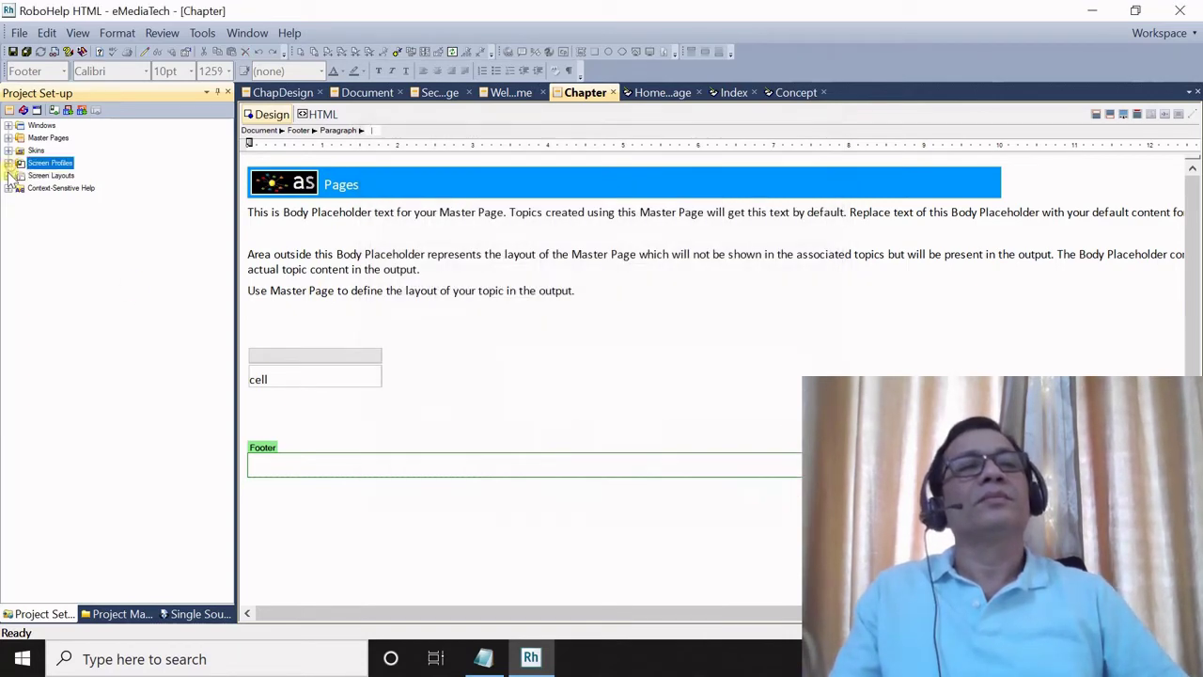
# Step: Open the Index page of Android_Tablet_Layout from the screen layouts to view its design, and collapse that layout
pyautogui.doubleClick(38, 175)
pyautogui.click(9, 175)
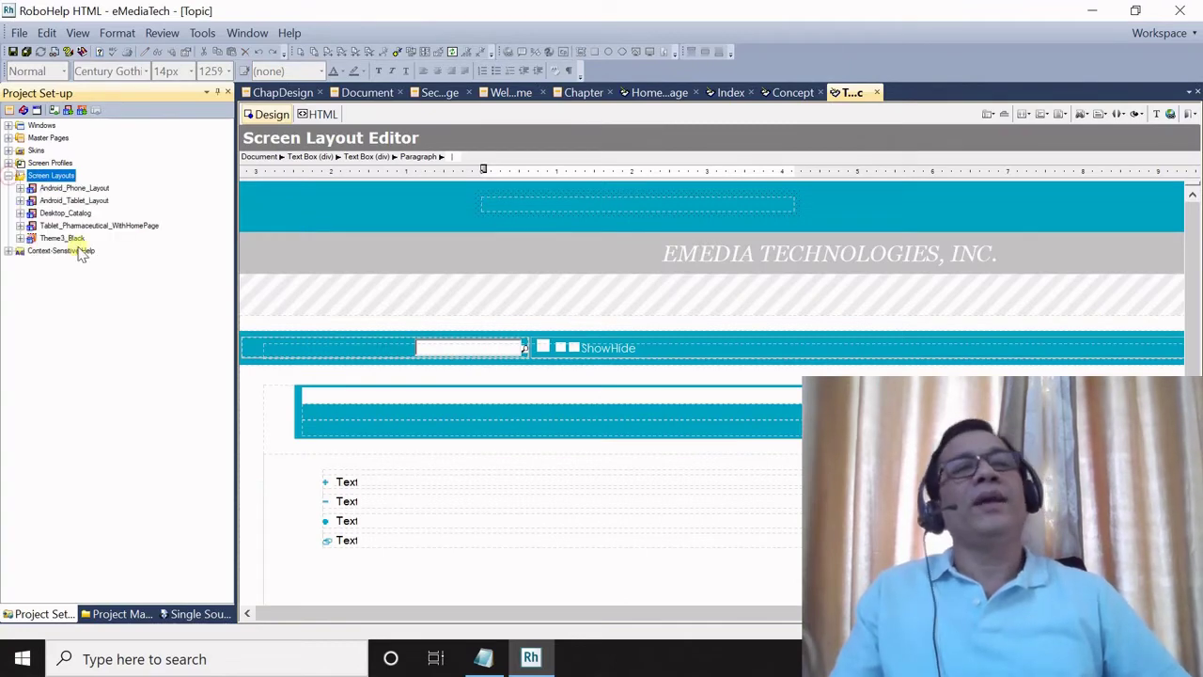
pyautogui.doubleClick(75, 200)
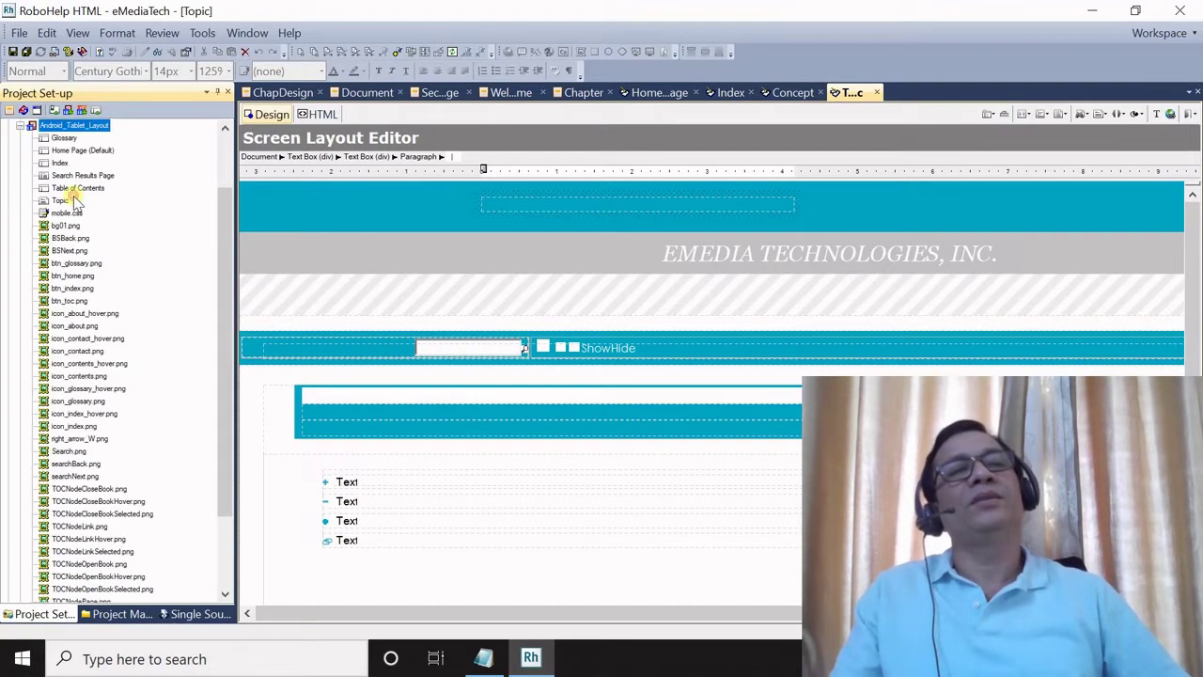
pyautogui.doubleClick(62, 163)
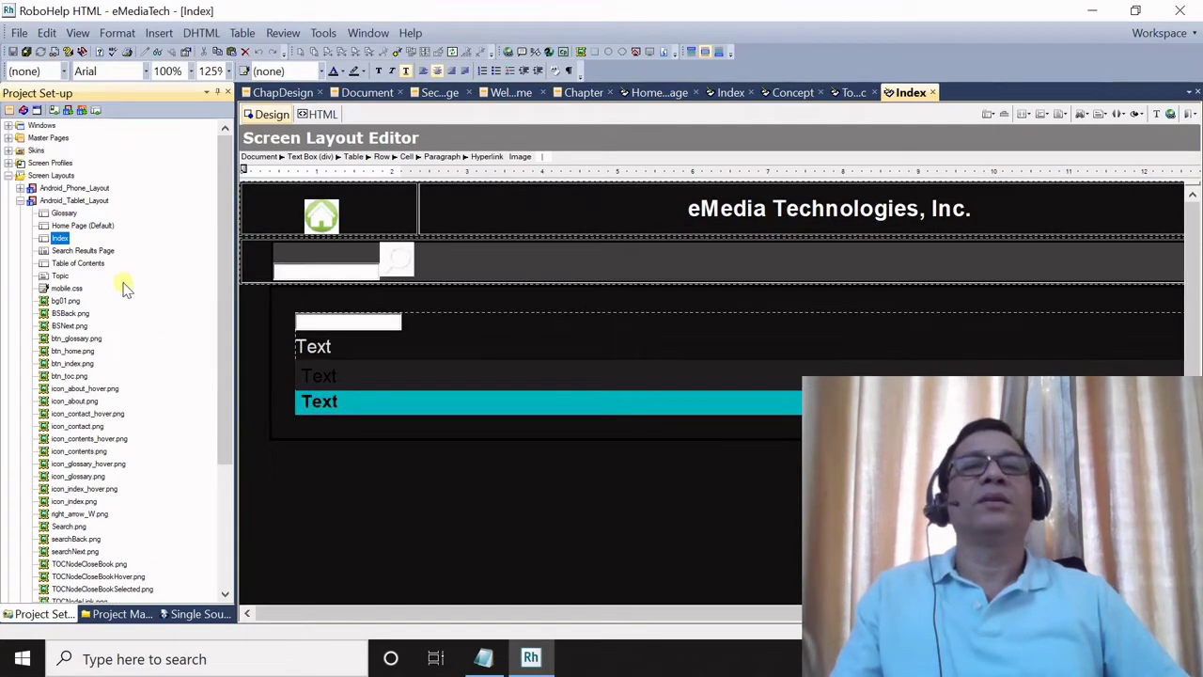
pyautogui.click(20, 200)
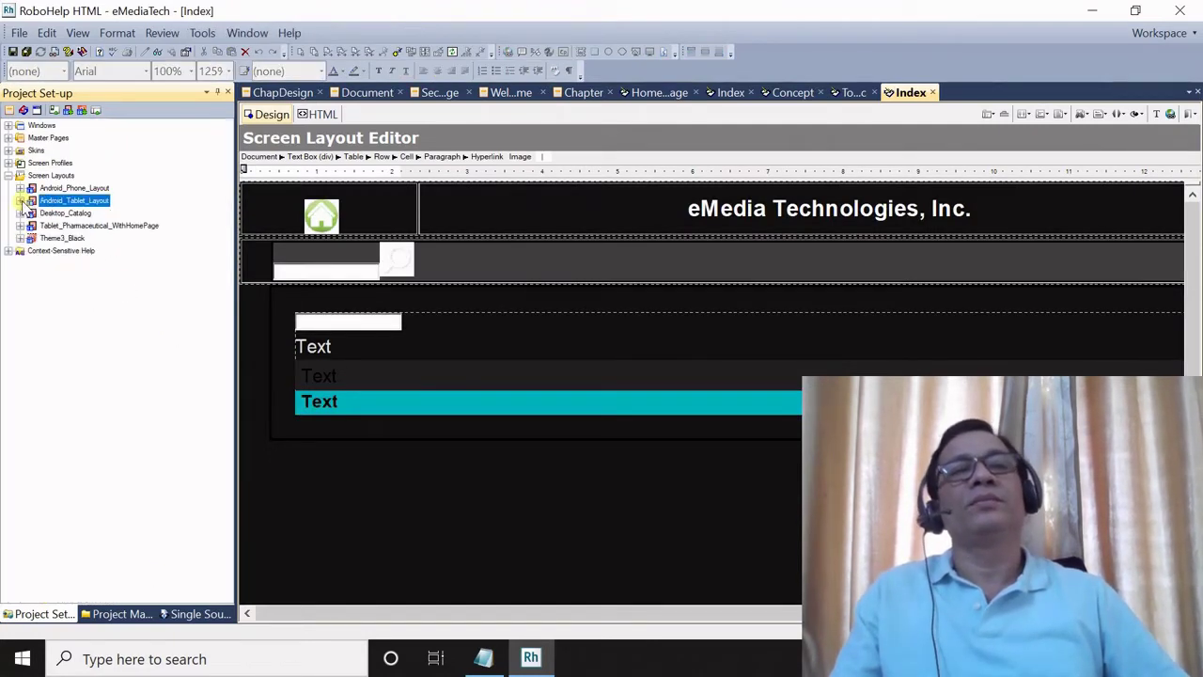
# Step: Look through the What's This? Help Files and Map Files under Context-Sensitive Help, and collapse these folders and Screen Layouts
pyautogui.click(8, 251)
pyautogui.click(20, 263)
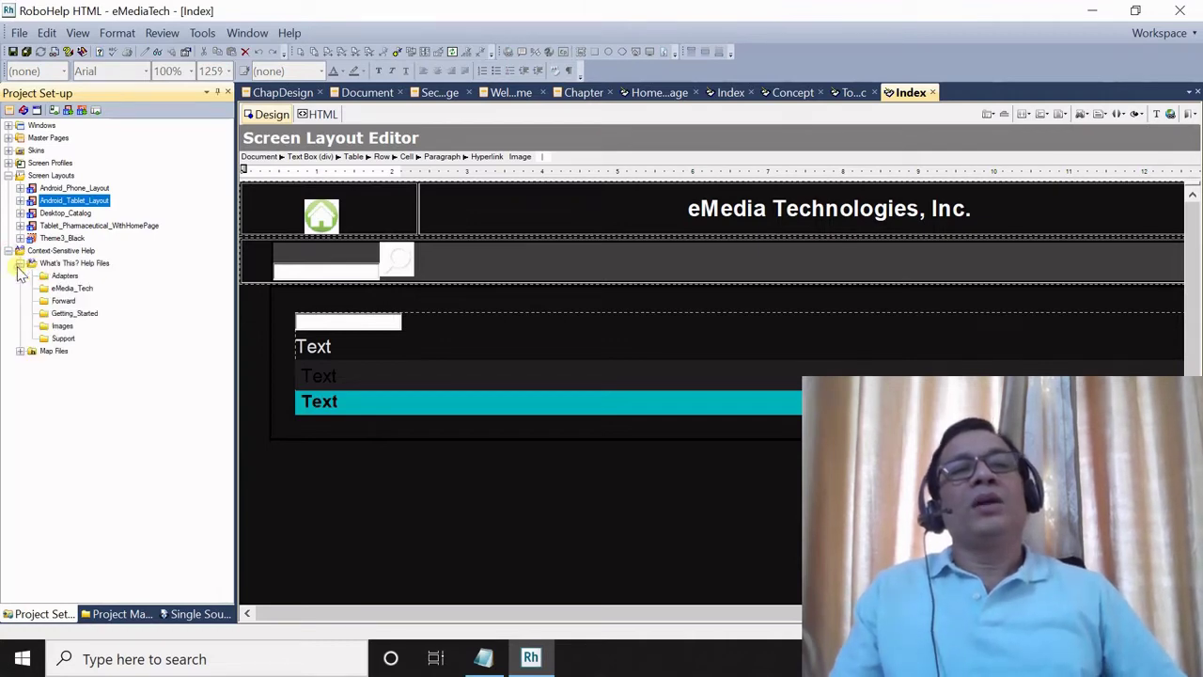
pyautogui.click(20, 351)
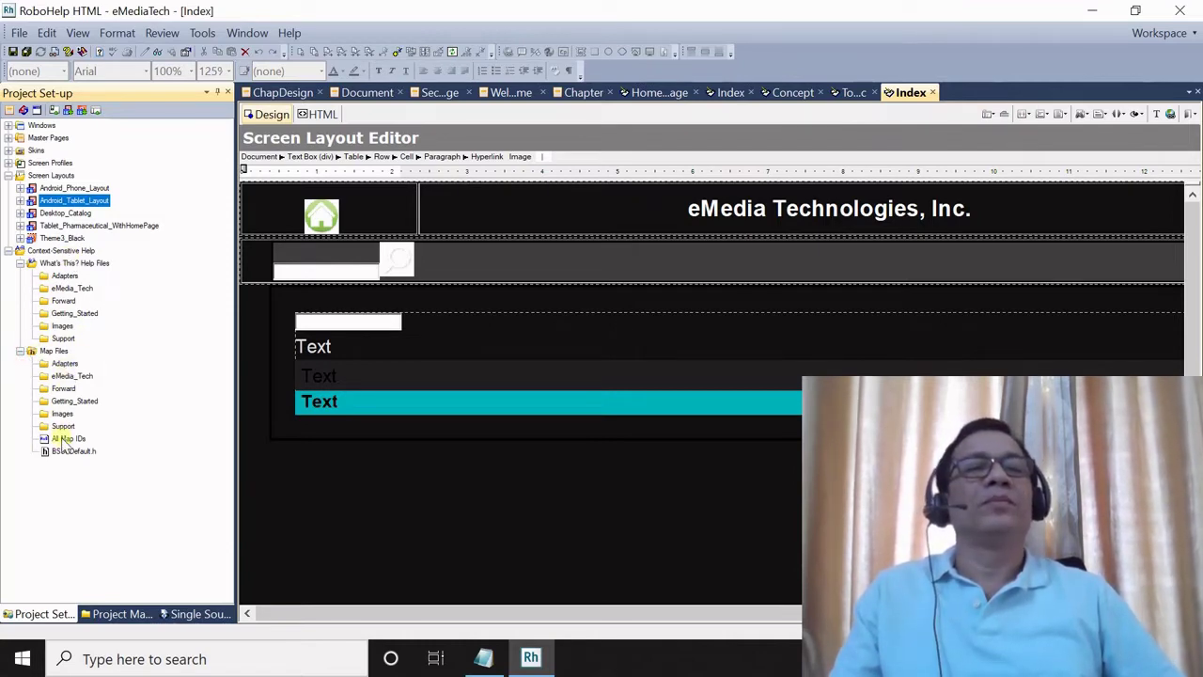
pyautogui.click(20, 351)
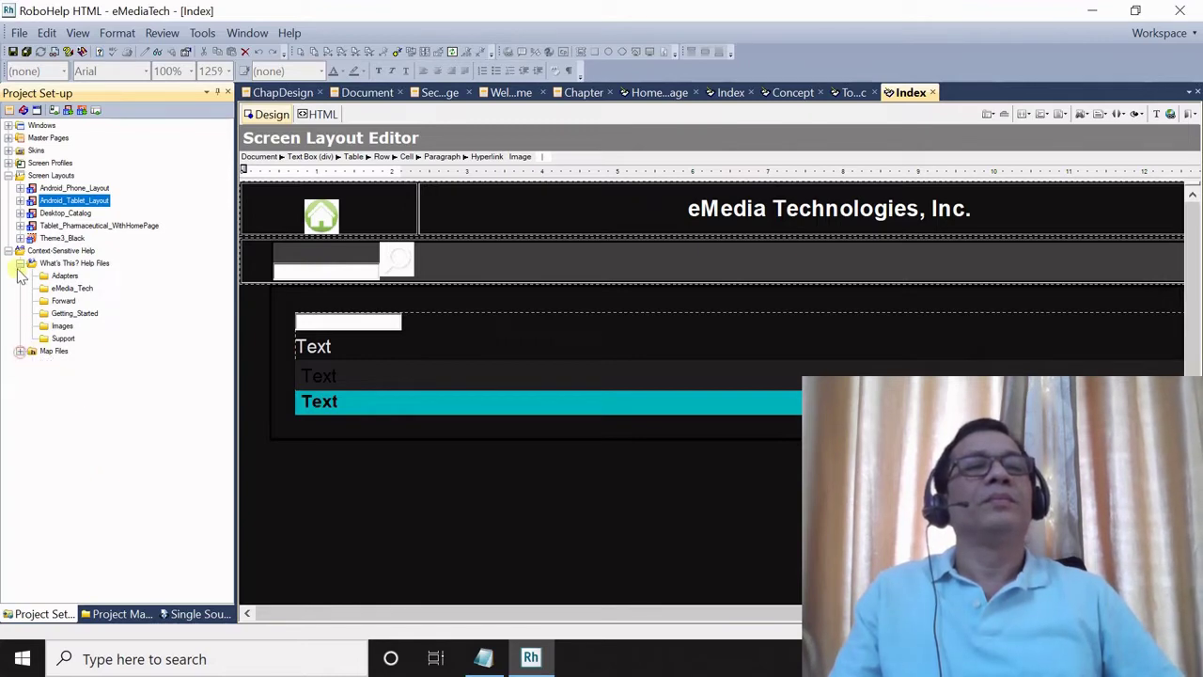
pyautogui.click(19, 264)
pyautogui.click(9, 250)
pyautogui.click(9, 175)
# Step: Open the eMedia Tech window's properties and review its name, caption and button options
pyautogui.click(11, 127)
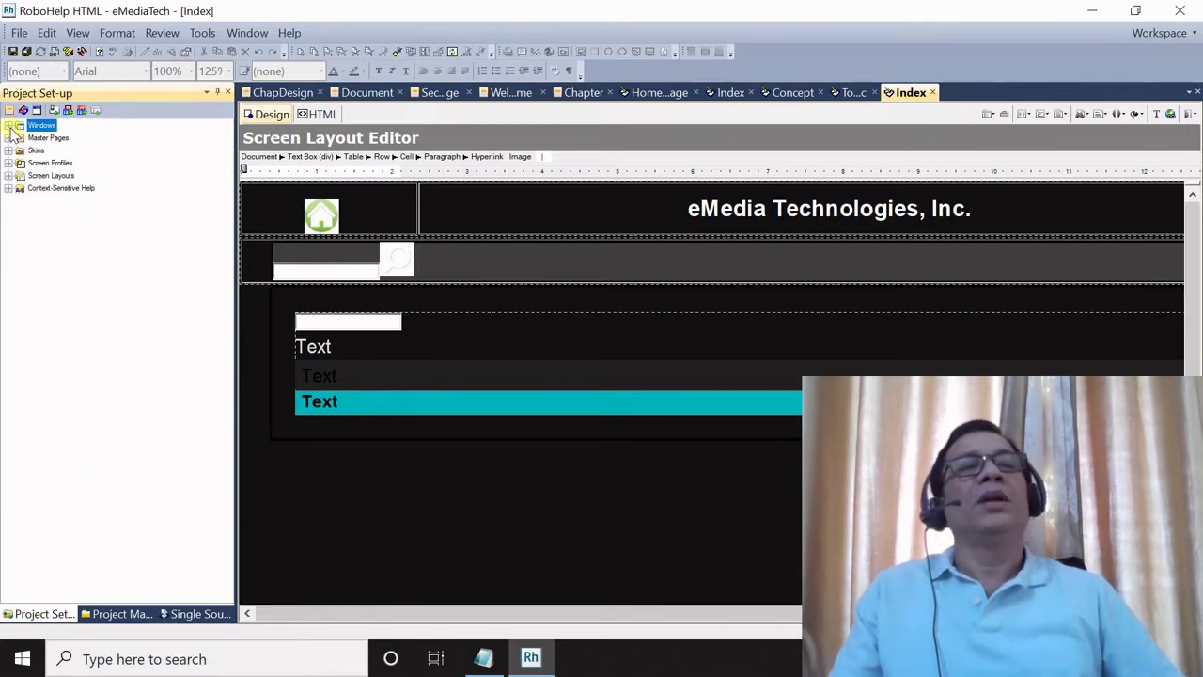
pyautogui.click(8, 126)
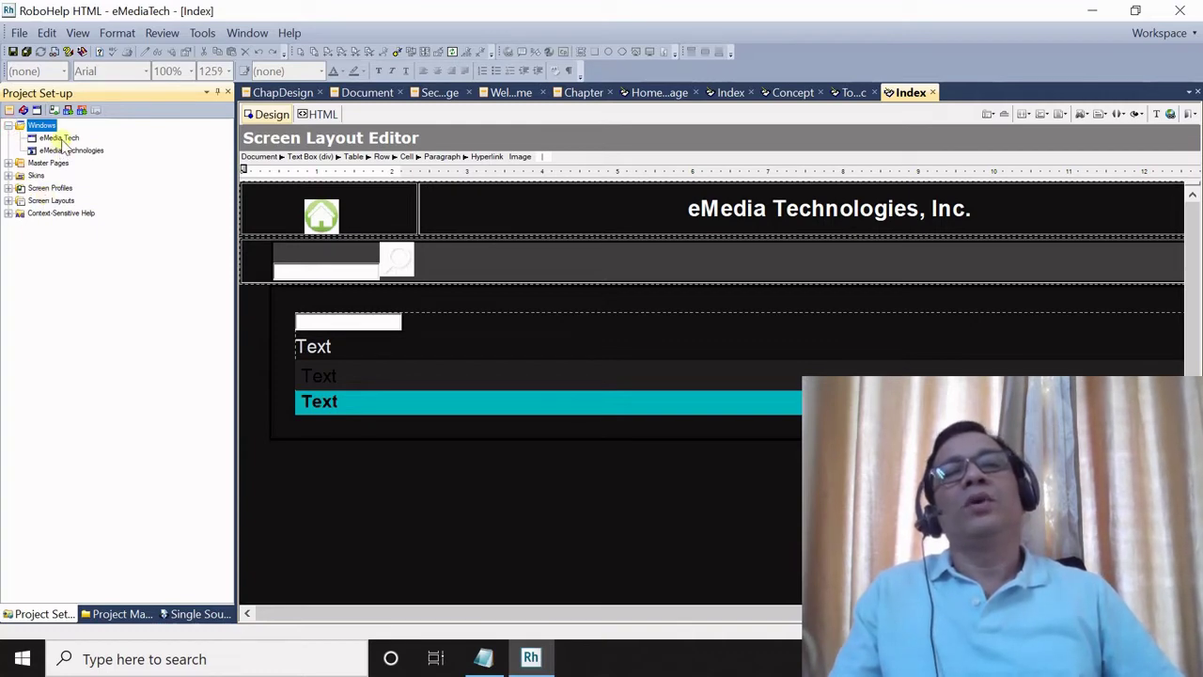
pyautogui.doubleClick(60, 138)
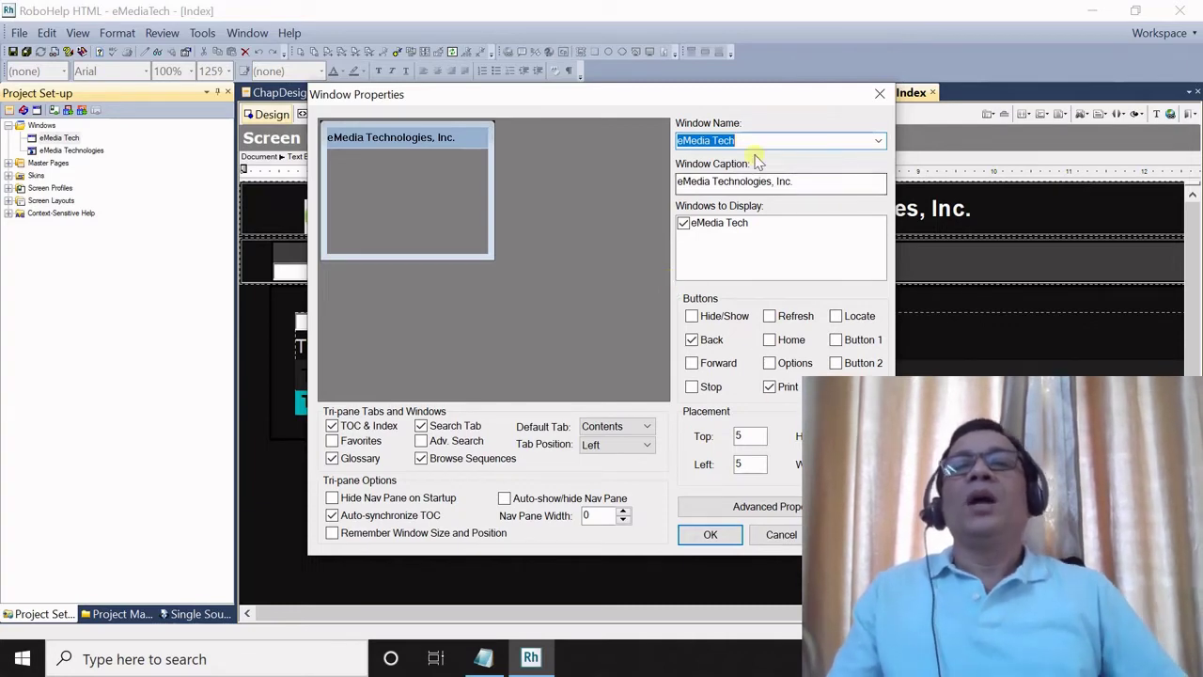
pyautogui.click(795, 142)
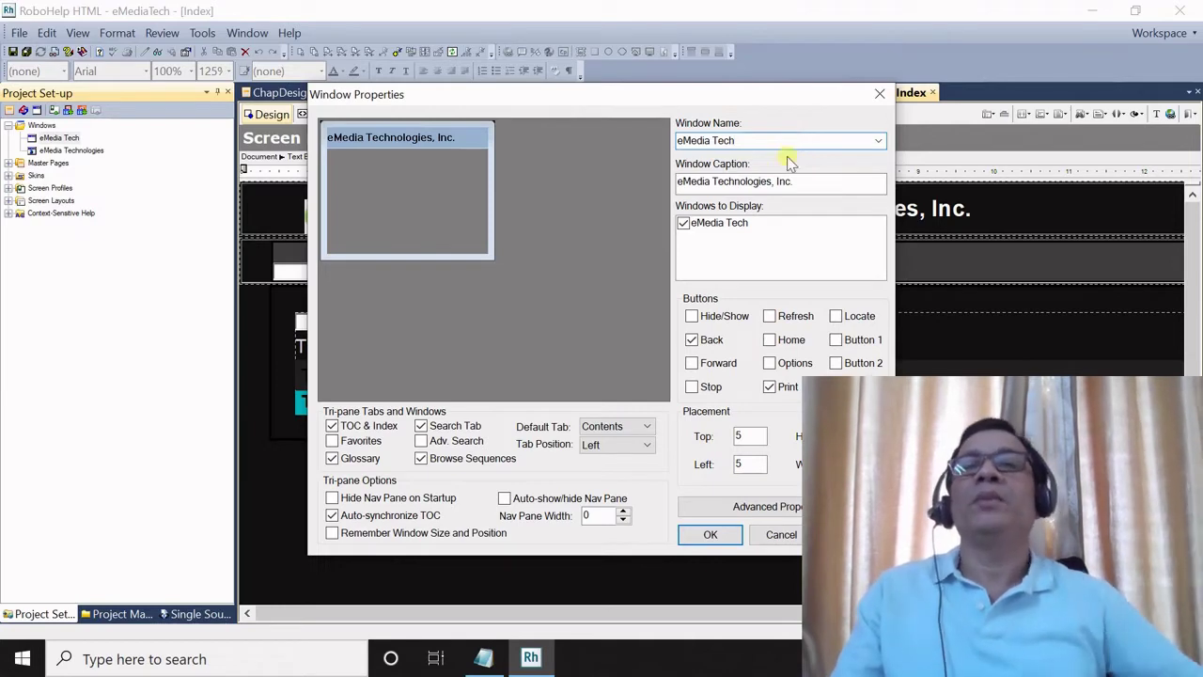
pyautogui.press('Tab')
pyautogui.click(812, 185)
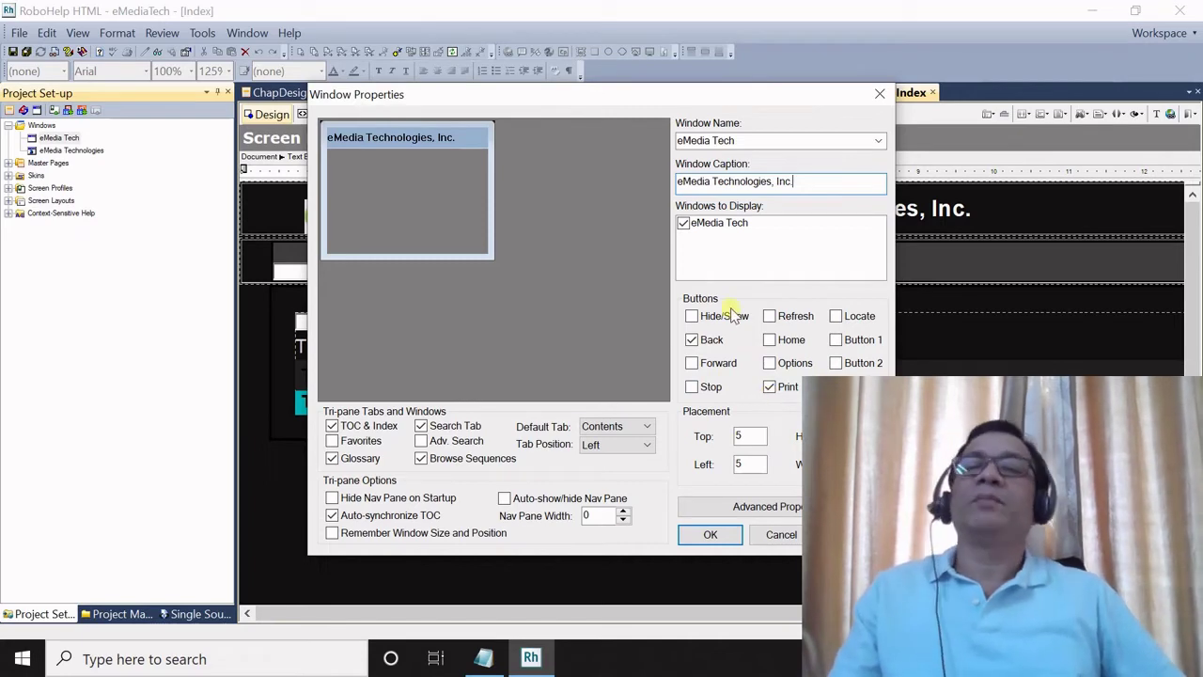
pyautogui.click(770, 387)
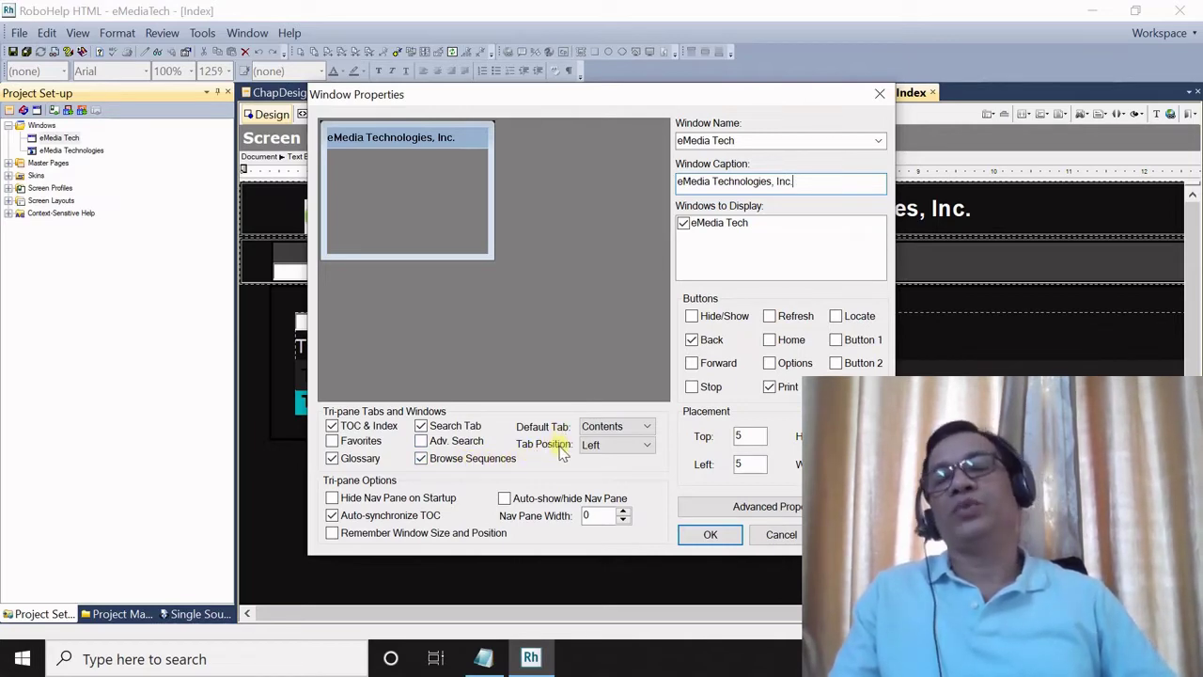
# Step: Review the Default Tab and Tab Position choices for the tri-pane window, leaving Contents and Left selected
pyautogui.click(644, 428)
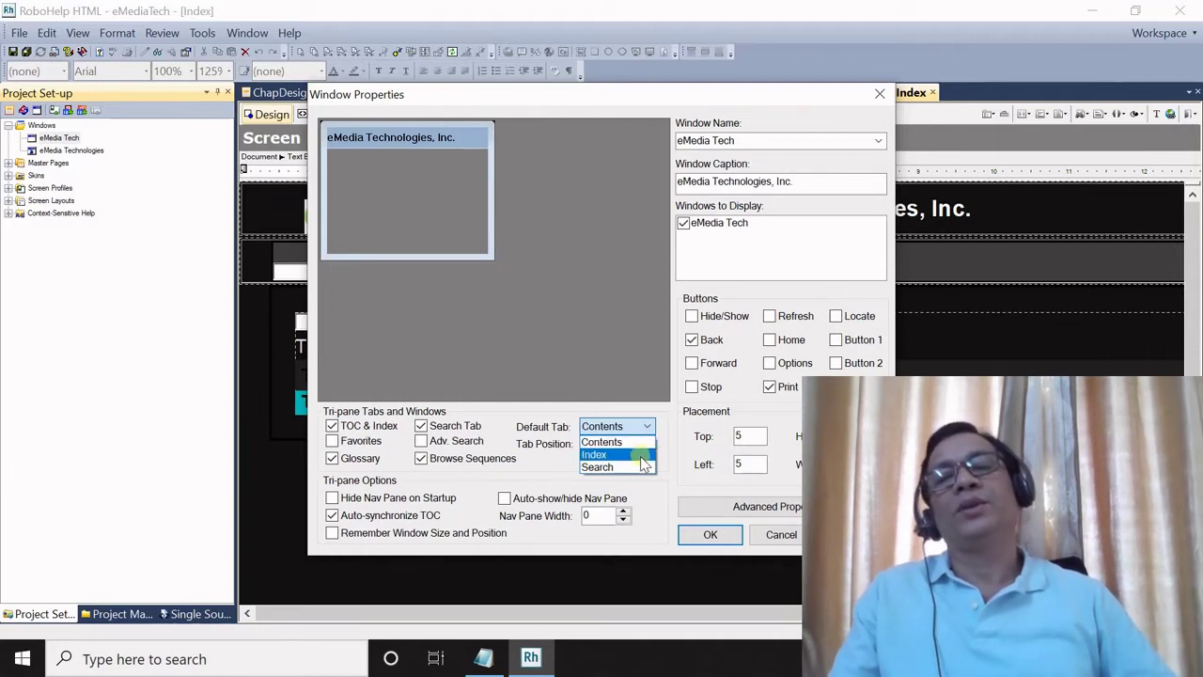
pyautogui.click(644, 443)
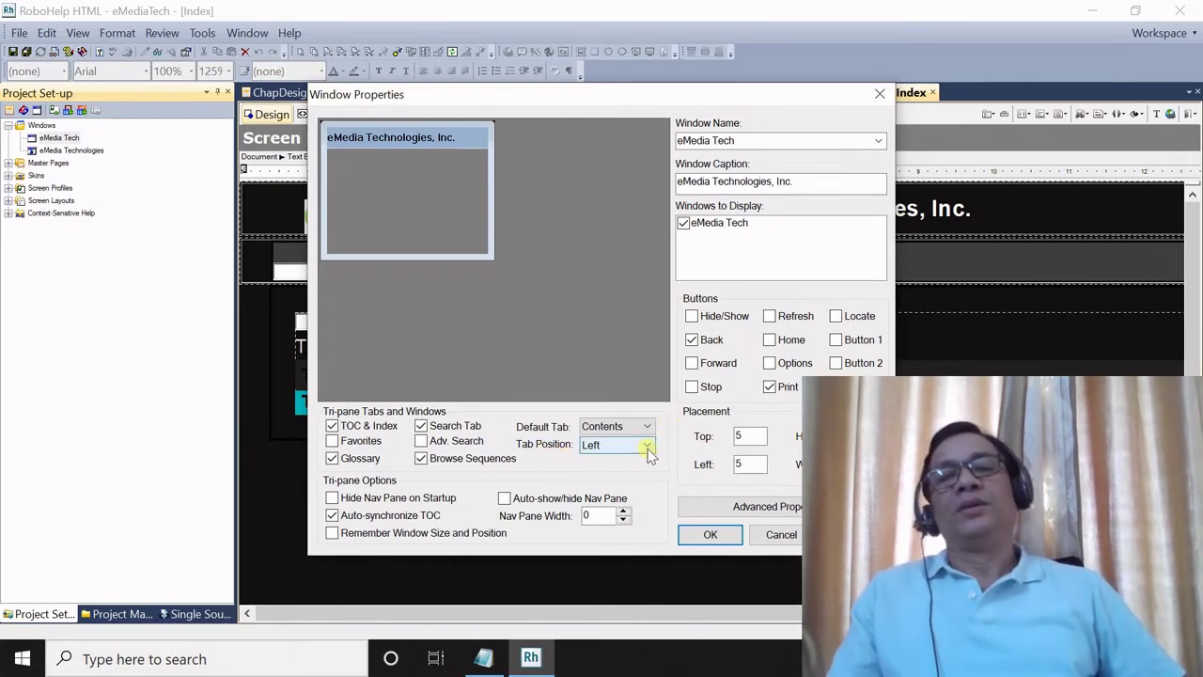
pyautogui.click(646, 444)
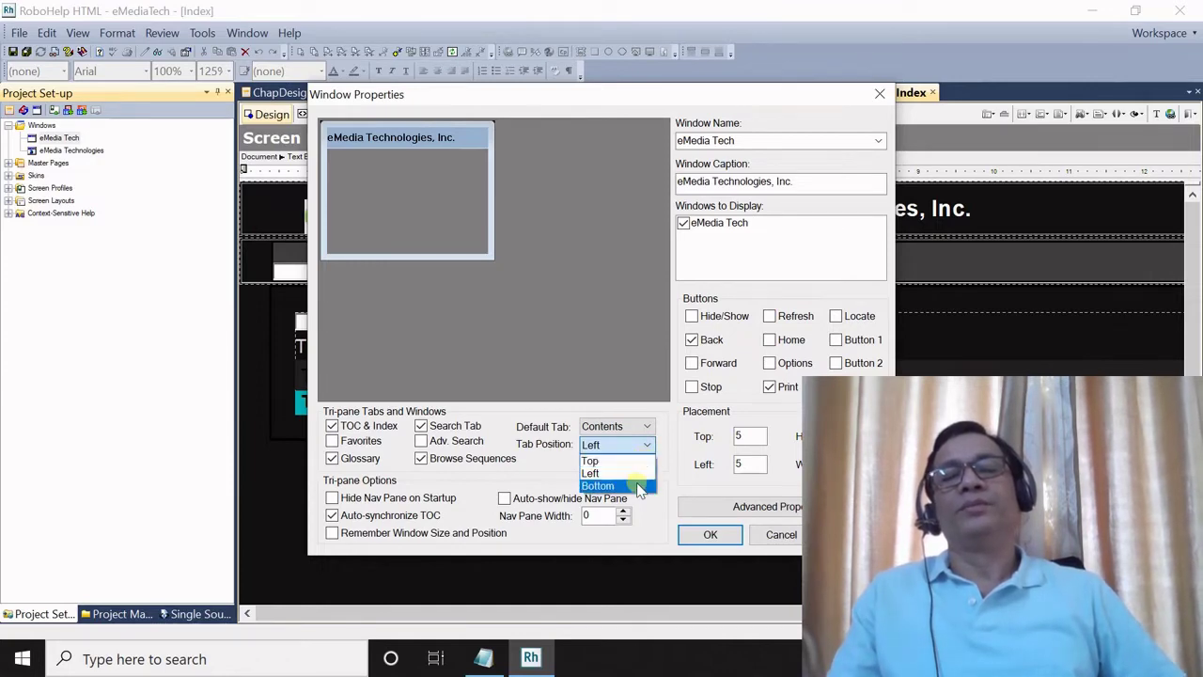
pyautogui.click(602, 427)
pyautogui.click(607, 428)
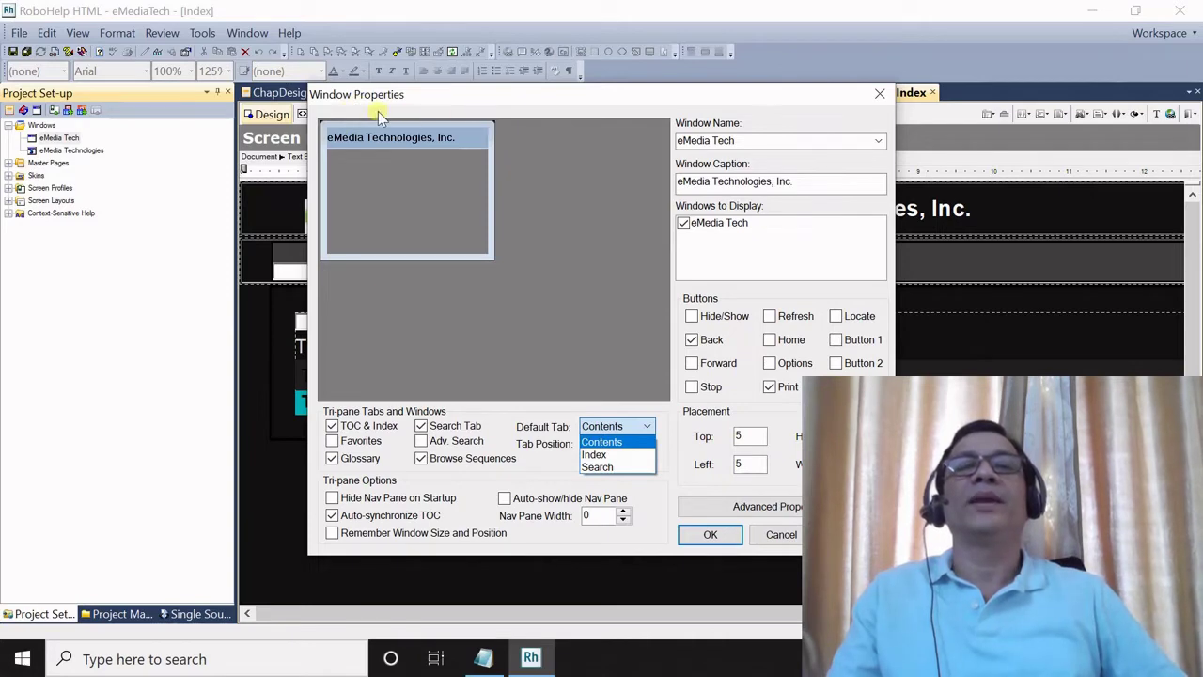
pyautogui.click(616, 444)
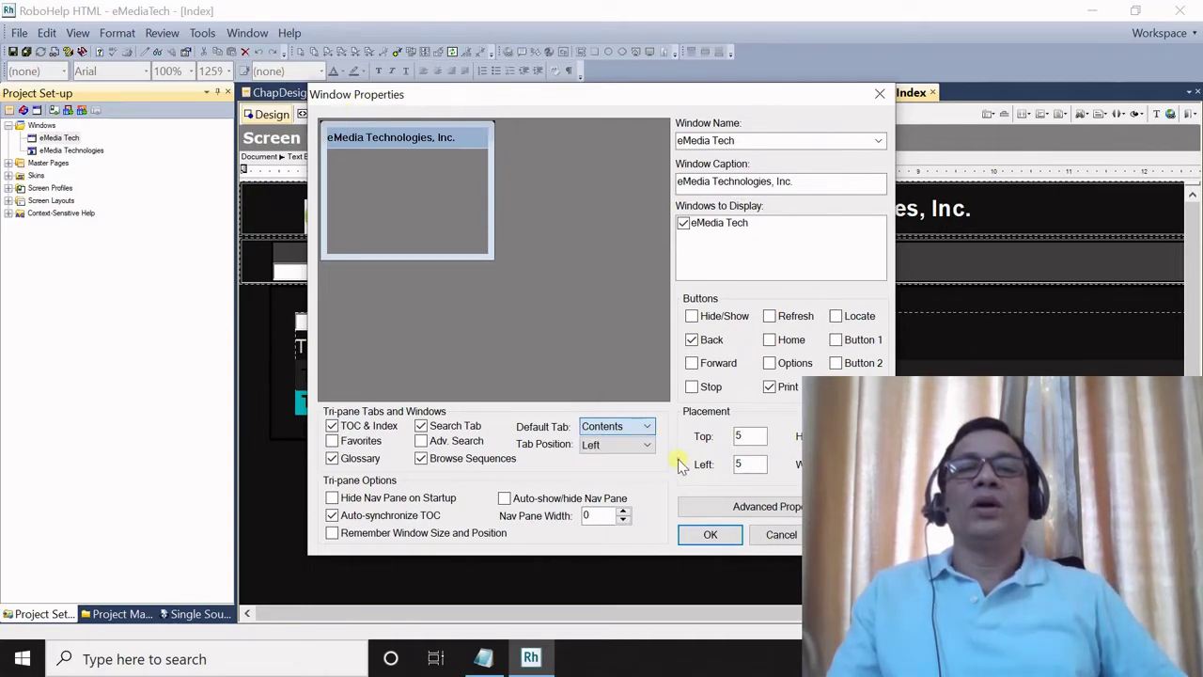
pyautogui.click(616, 444)
pyautogui.click(609, 474)
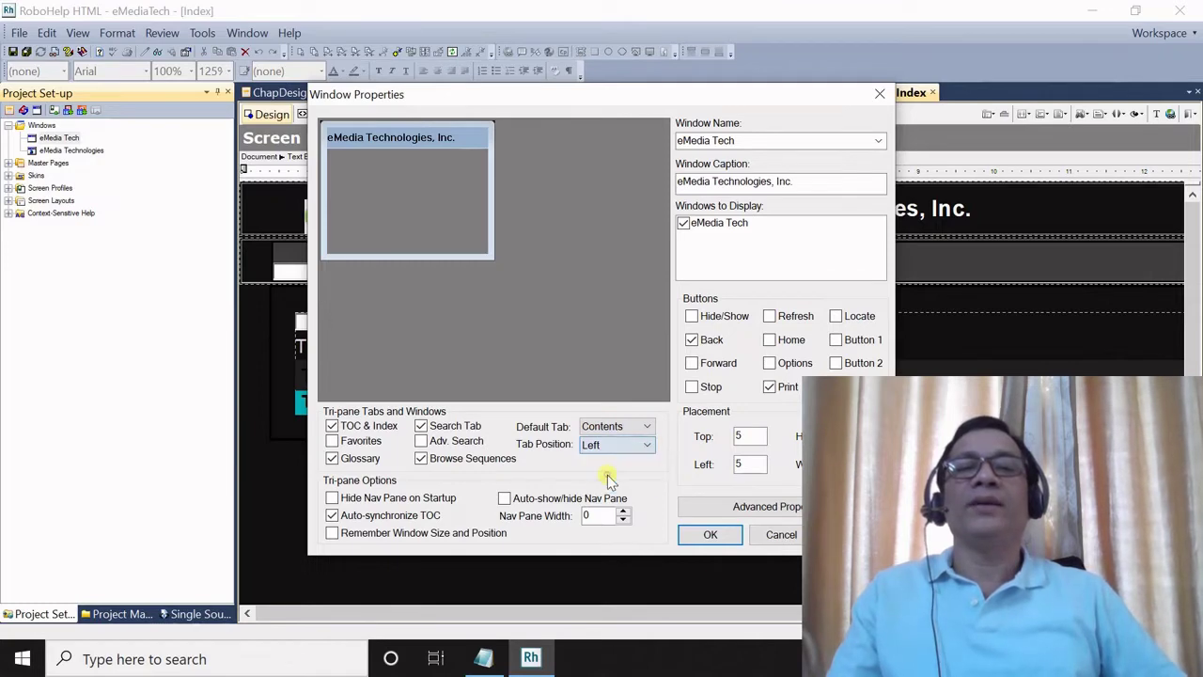
pyautogui.click(637, 426)
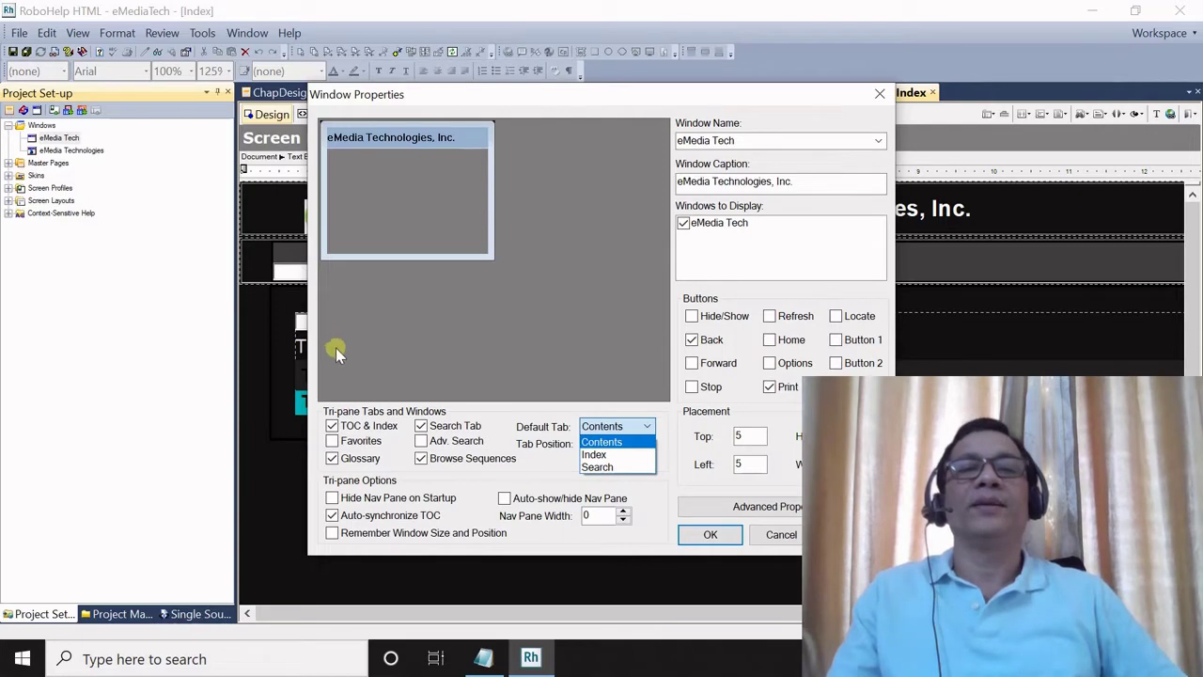
pyautogui.click(644, 491)
pyautogui.click(628, 445)
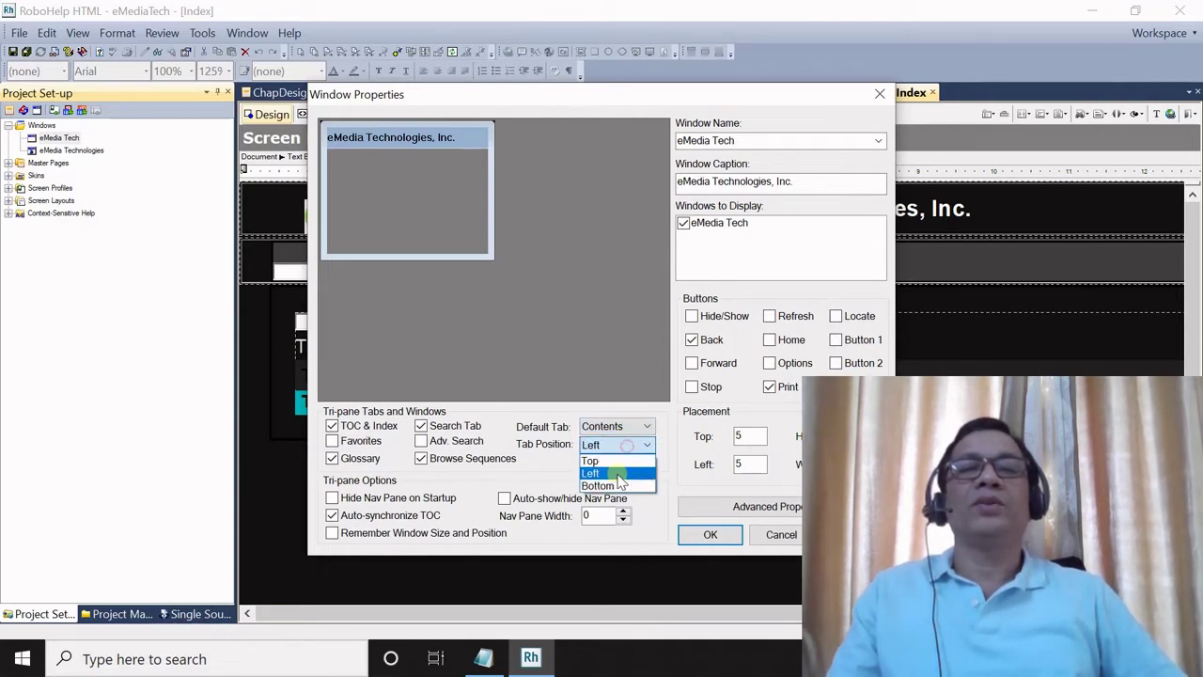
pyautogui.click(684, 446)
pyautogui.click(647, 427)
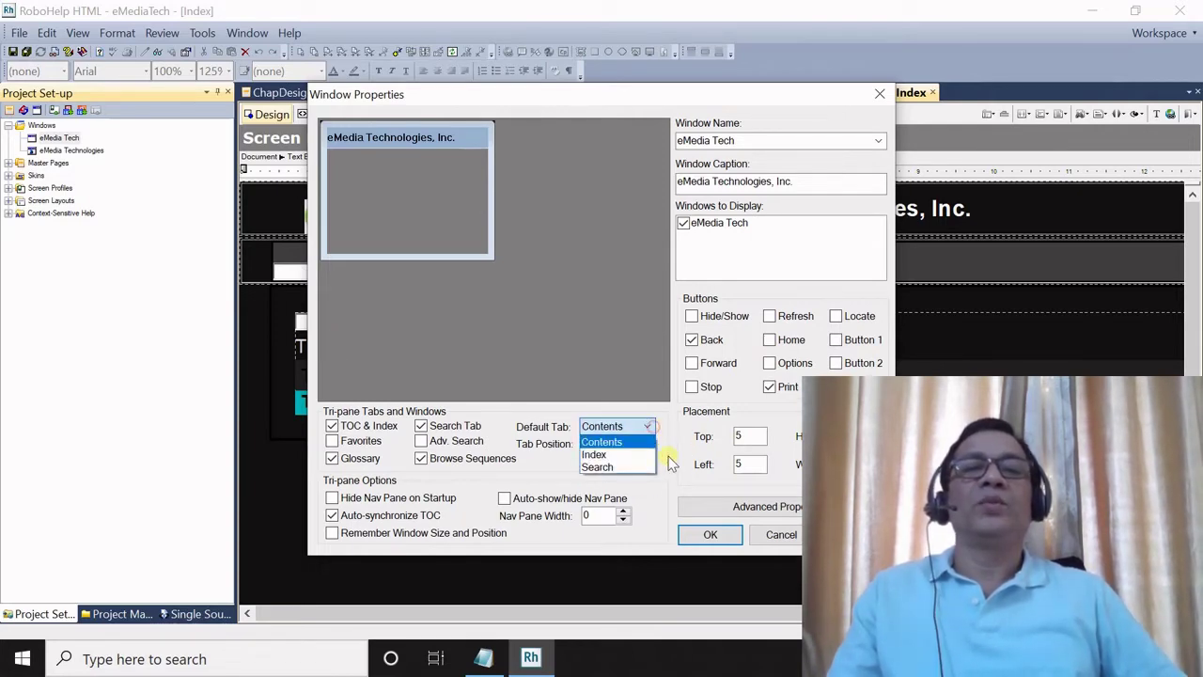
pyautogui.click(674, 458)
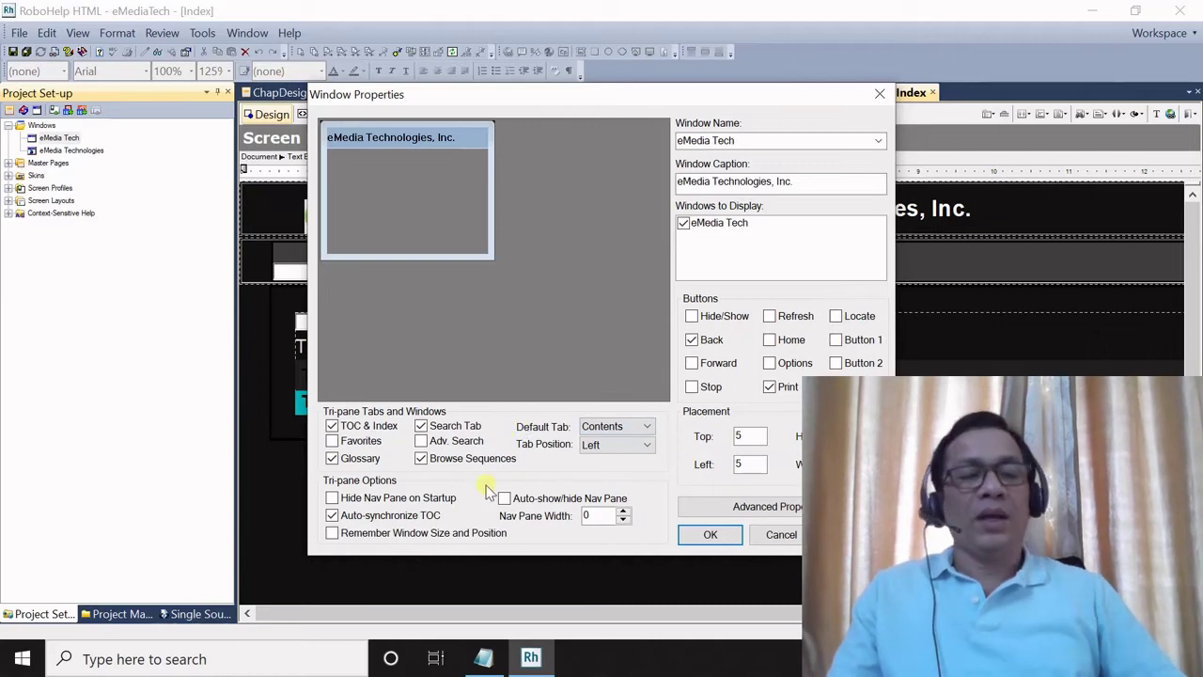
# Step: Switch to the eMedia Technologies help viewer, look through its Index, Search, Glossary and Contents panes, and return to RoboHelp
pyautogui.press('F1')
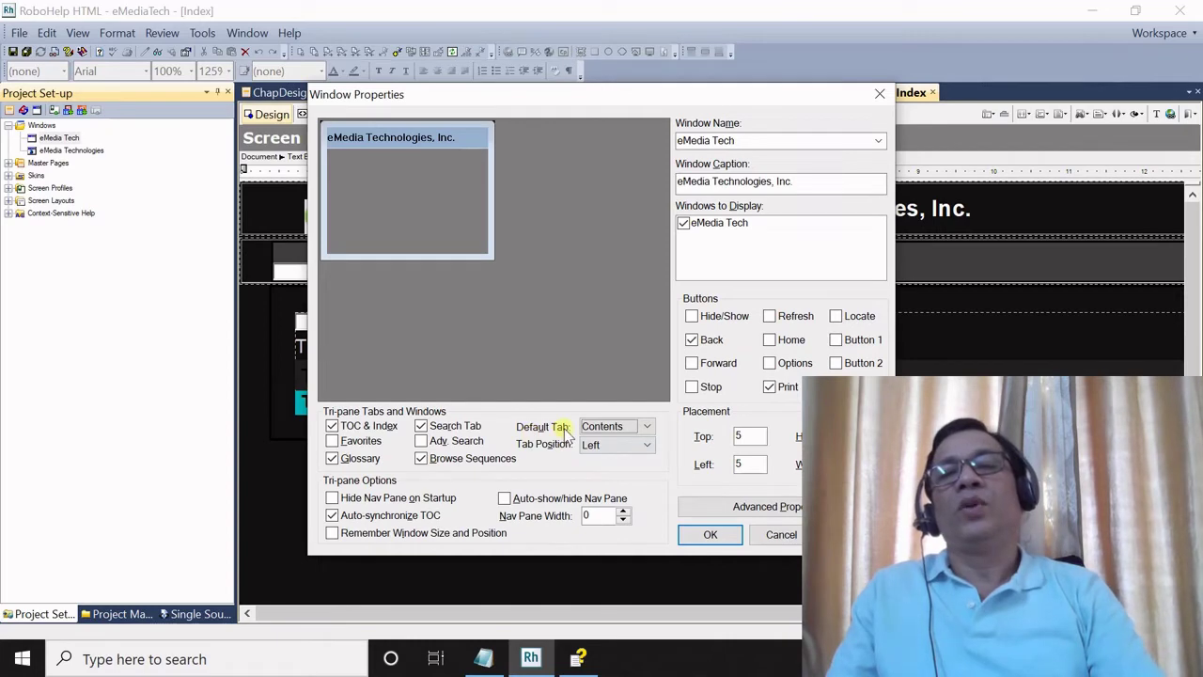
pyautogui.hotkey('alt', 'Tab')
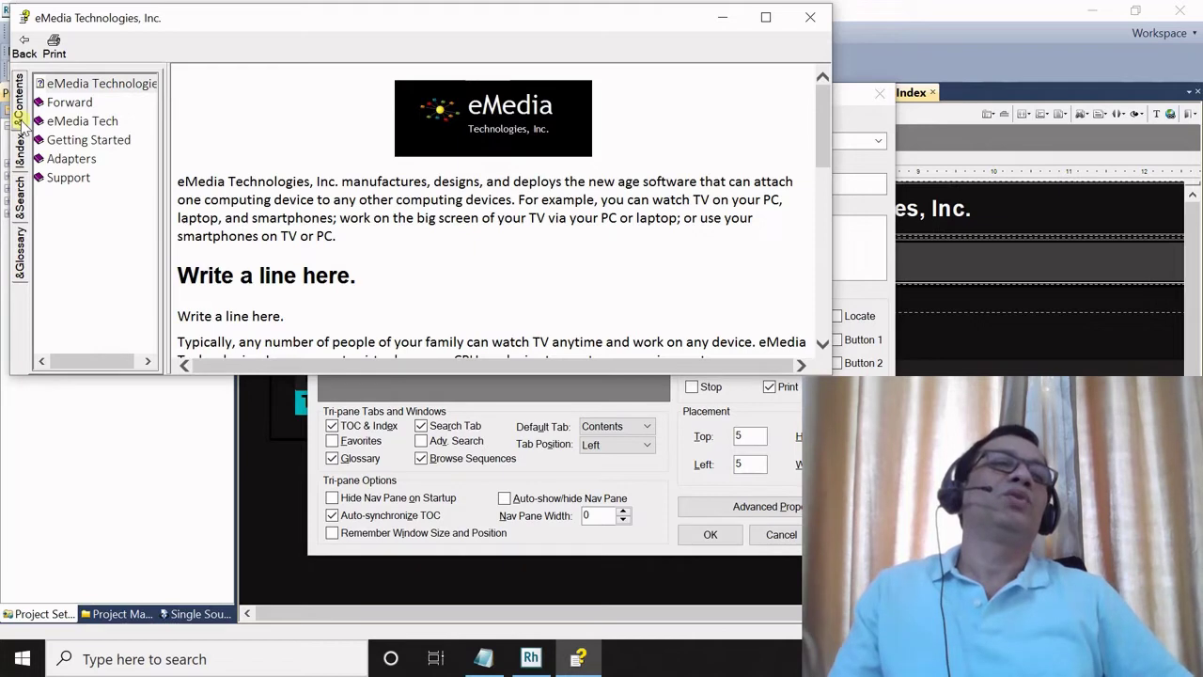
pyautogui.click(20, 148)
pyautogui.click(20, 196)
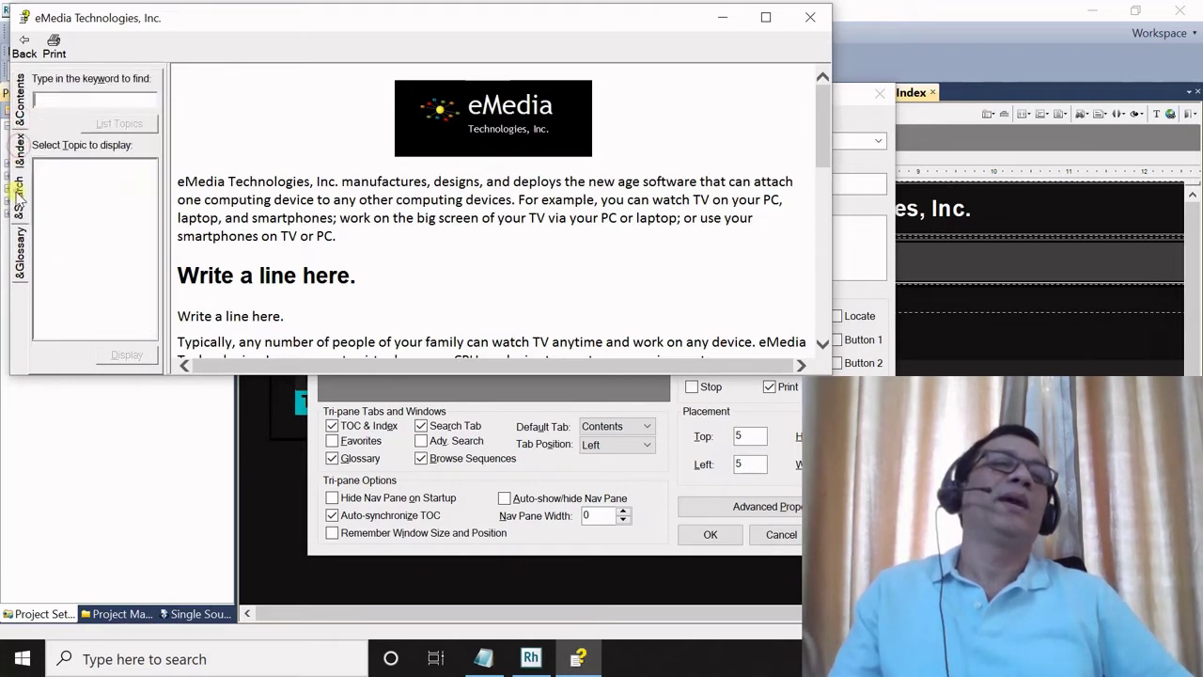
pyautogui.click(19, 243)
pyautogui.click(21, 103)
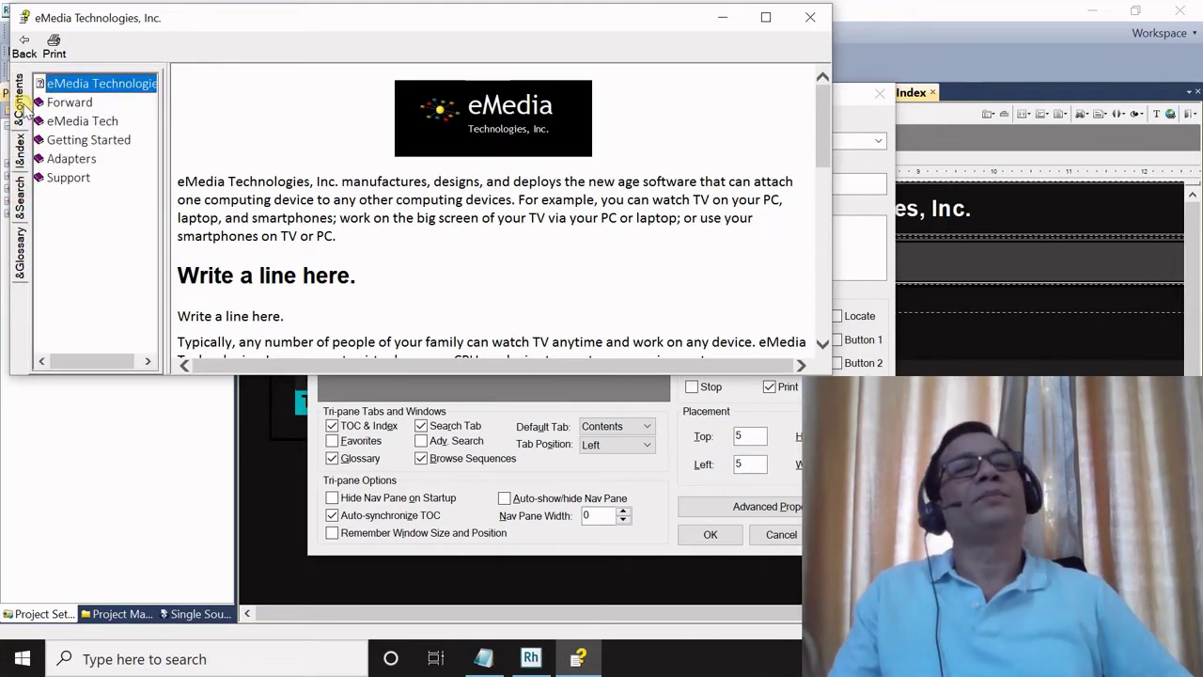
pyautogui.hotkey('alt', 'Tab')
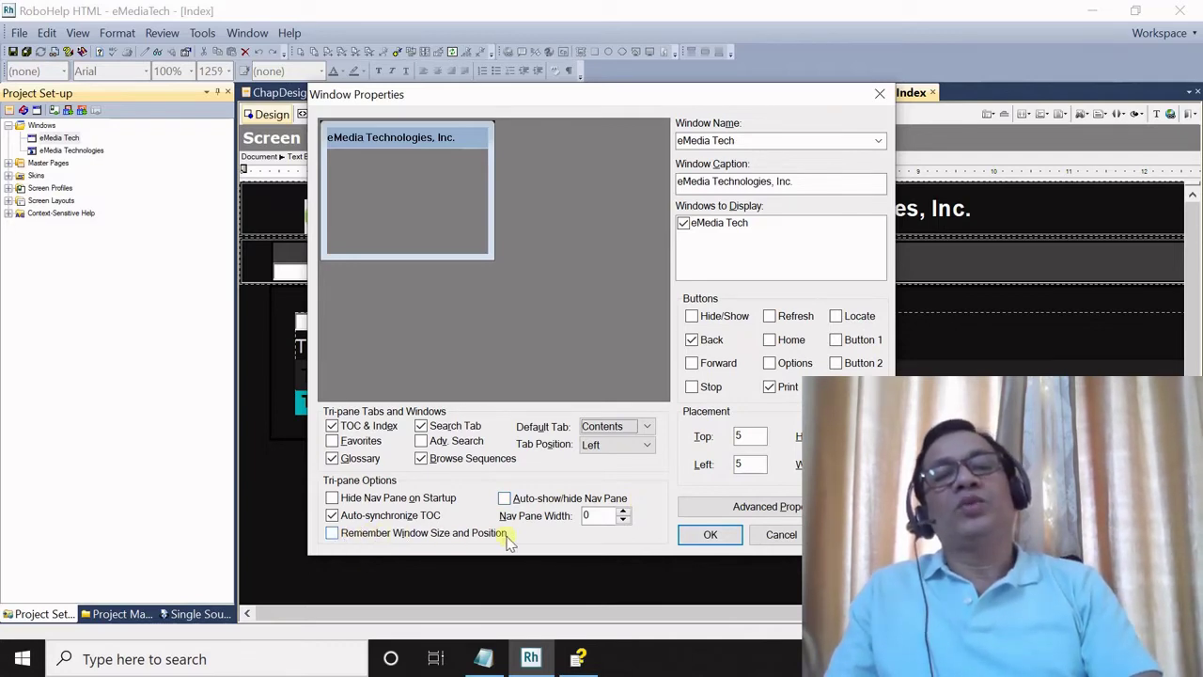
# Step: Enable Remember Window Size and Position for the eMedia Tech window, and enlarge and move the open help viewer to illustrate it
pyautogui.click(583, 338)
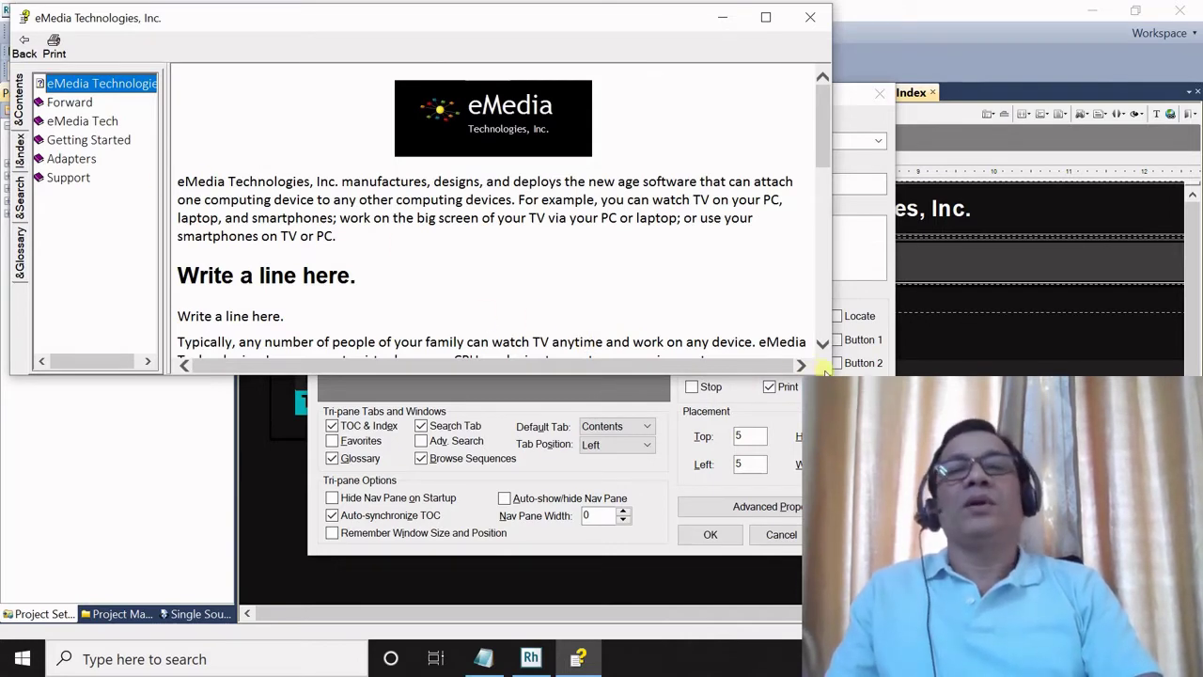
pyautogui.moveTo(824, 372); pyautogui.dragTo(903, 459)
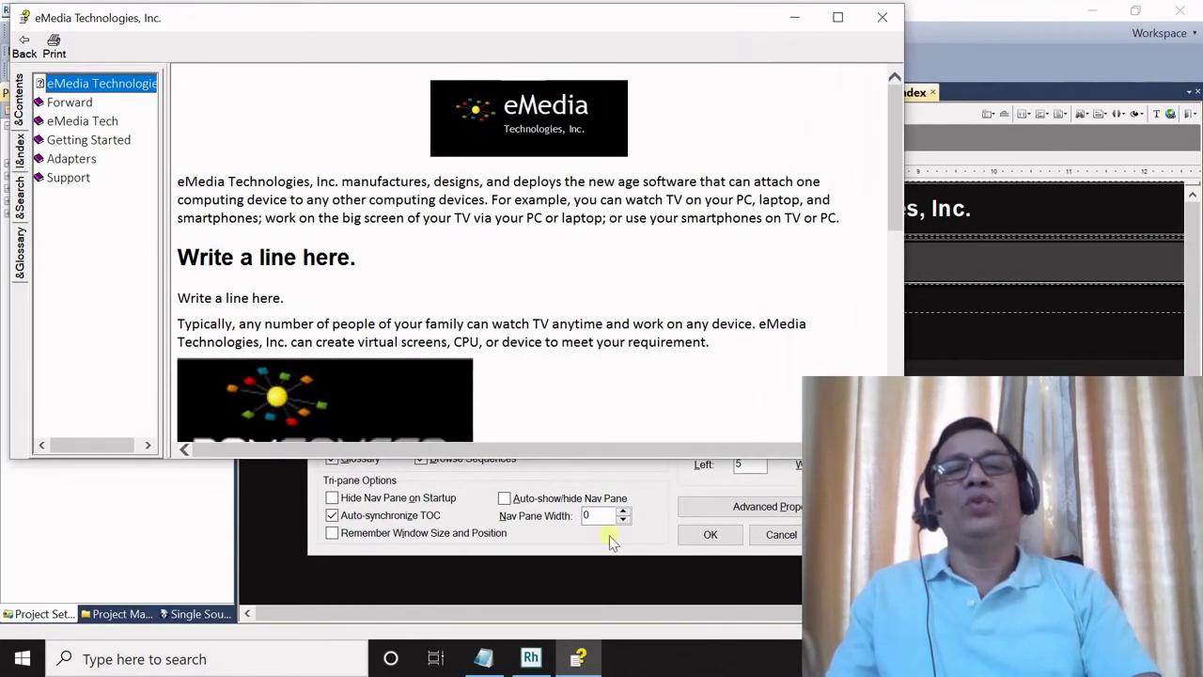
pyautogui.click(330, 535)
pyautogui.click(330, 535)
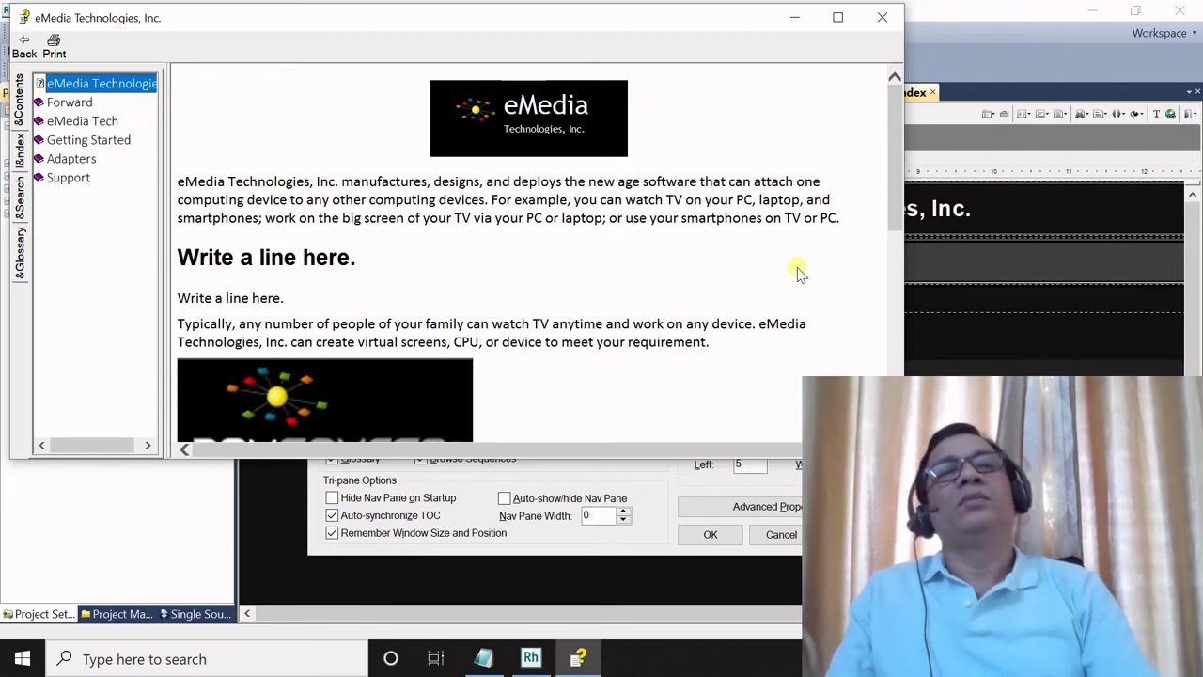
pyautogui.moveTo(660, 19); pyautogui.dragTo(724, 54)
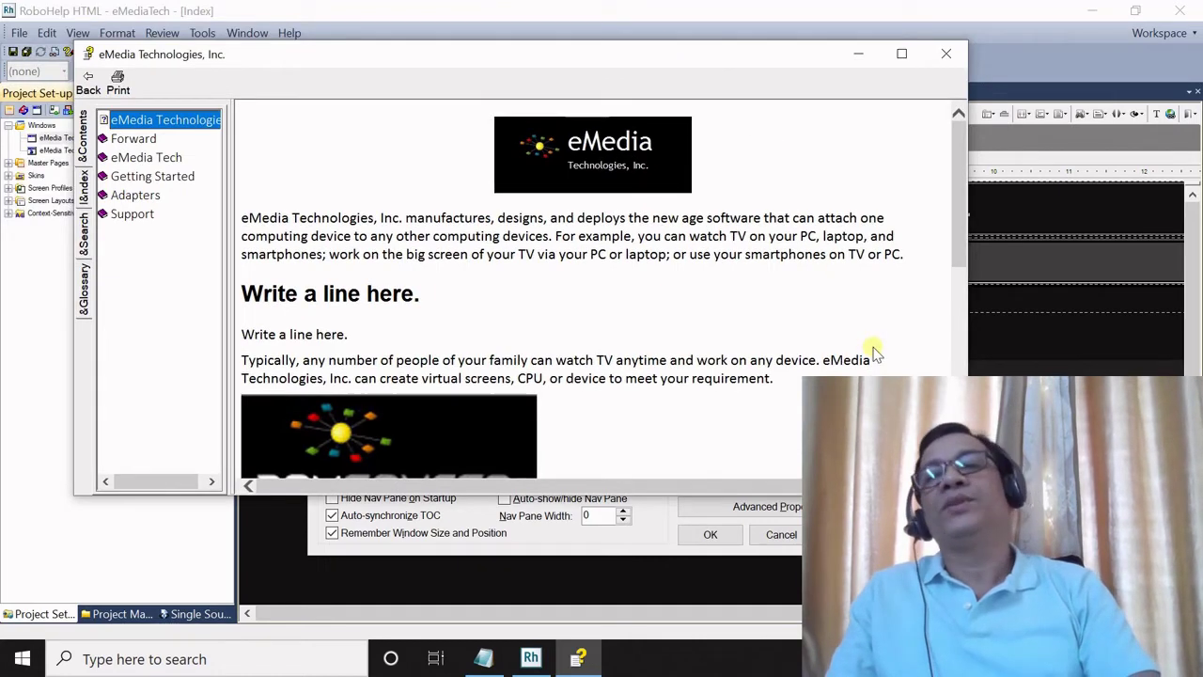
pyautogui.hotkey('alt', 'F4')
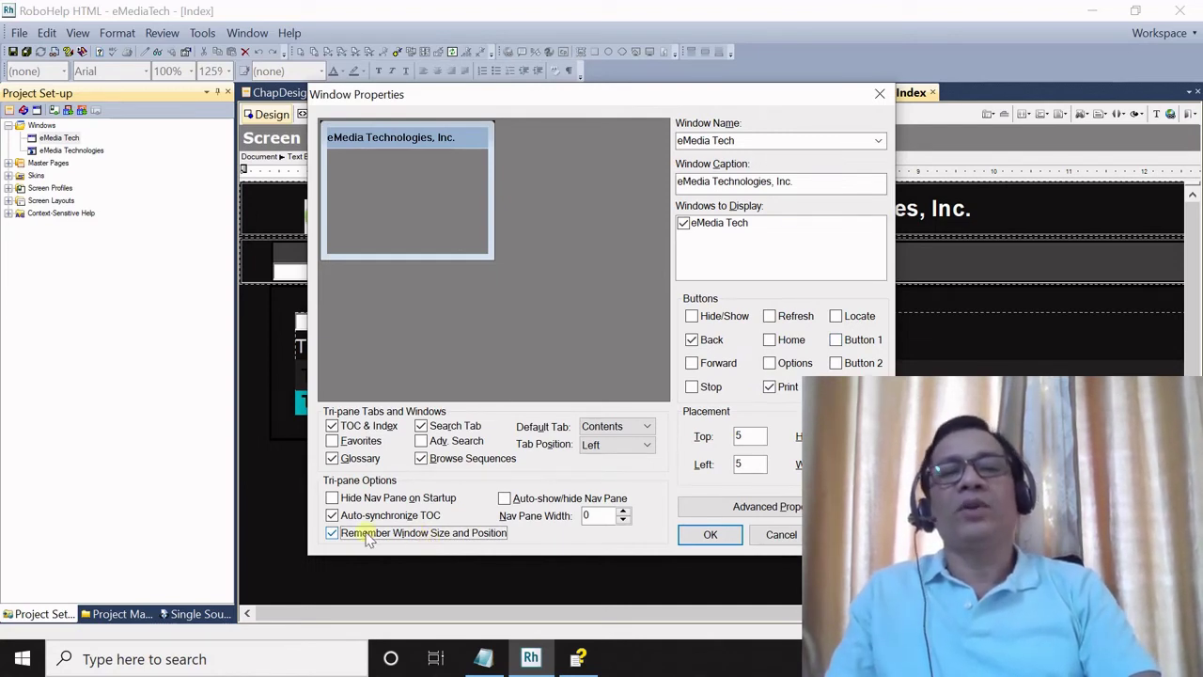
# Step: Turn off Remember Window Size and Position and accept the eMedia Tech window's properties
pyautogui.click(332, 533)
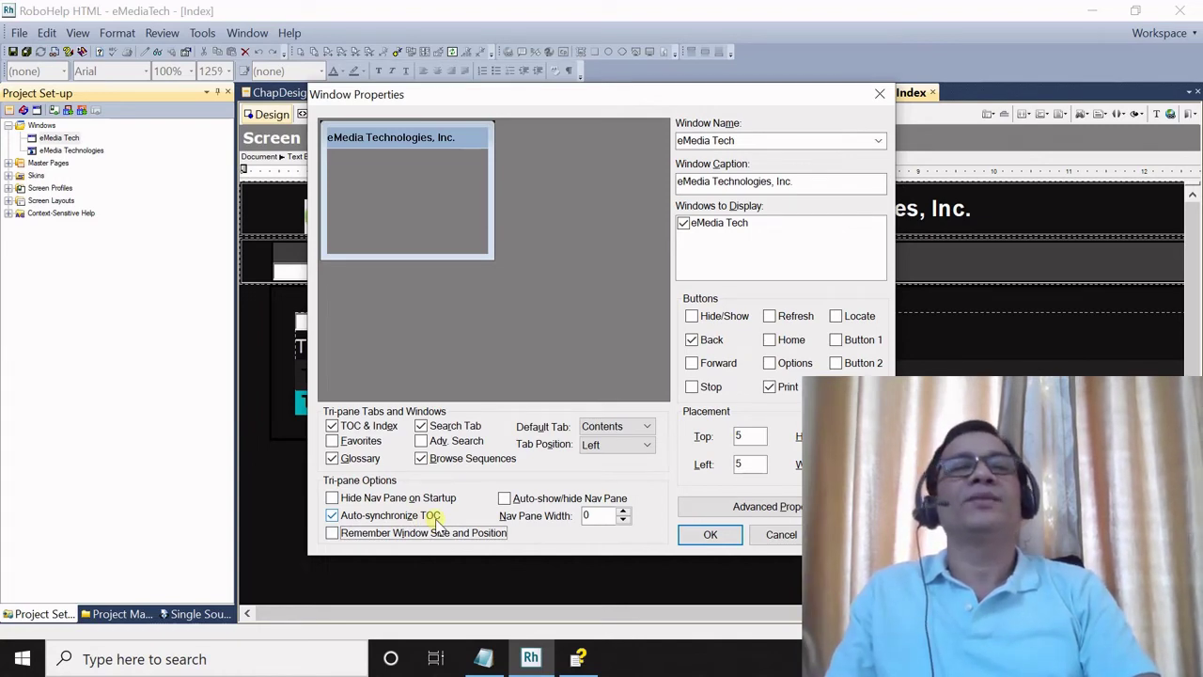
pyautogui.click(732, 538)
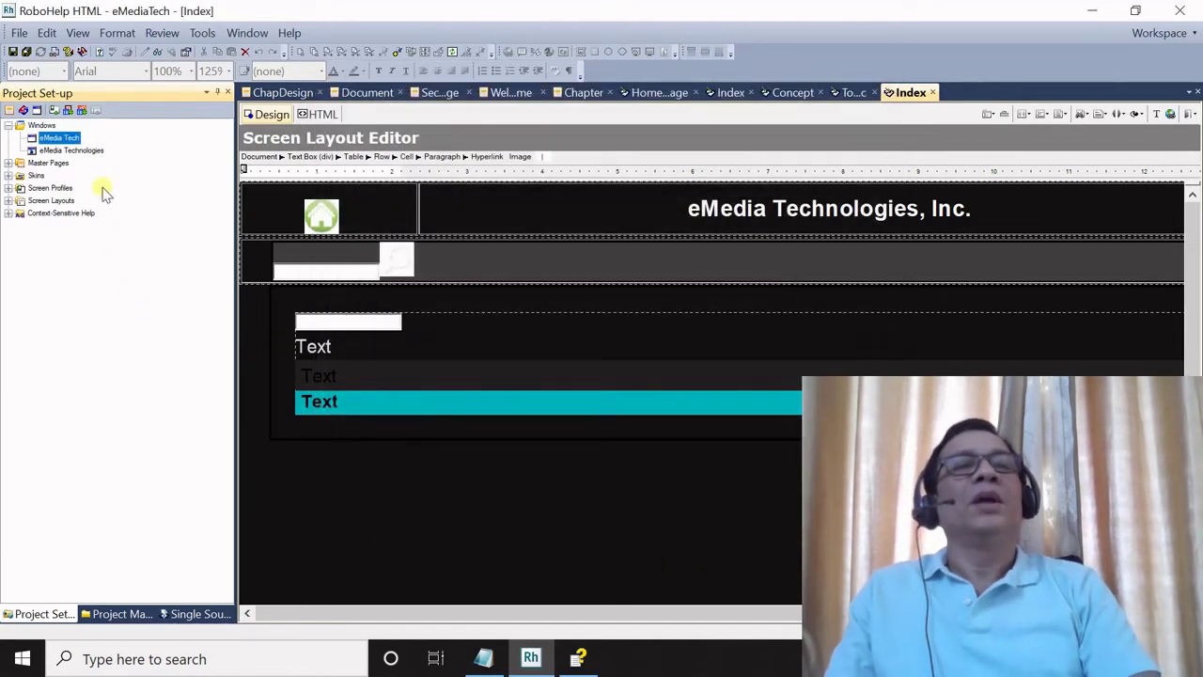
# Step: Open the eMedia Technologies window's properties and toggle its display to compare the preview, leaving the window displayed
pyautogui.doubleClick(85, 150)
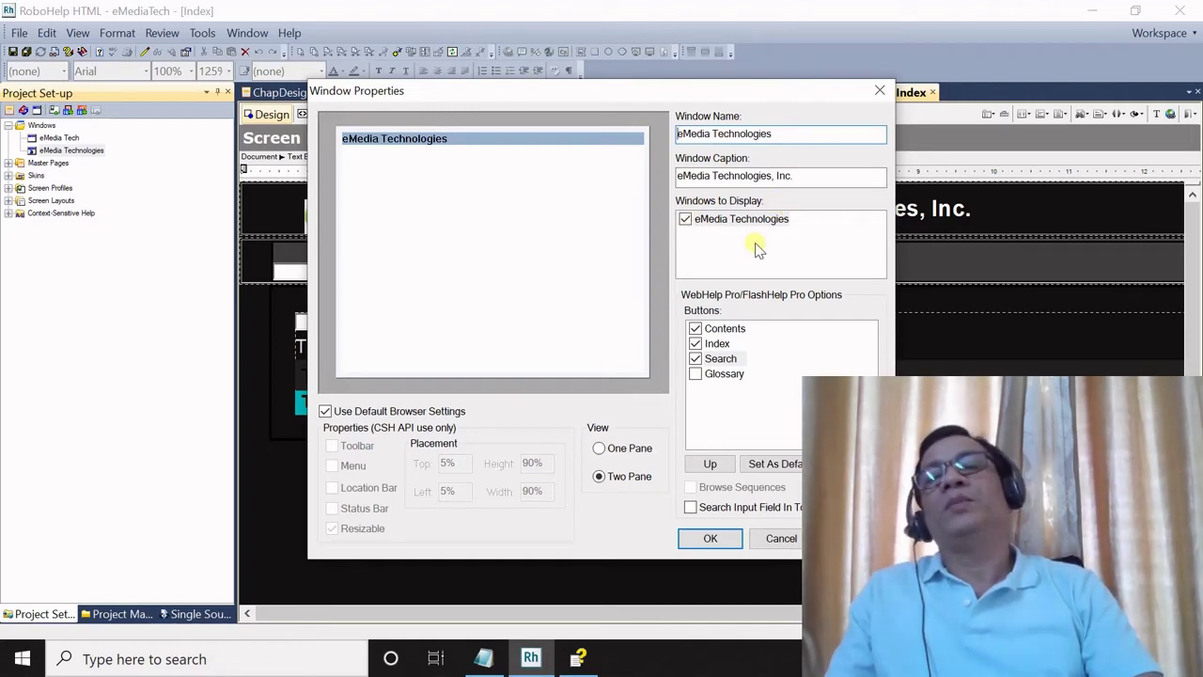
pyautogui.click(771, 175)
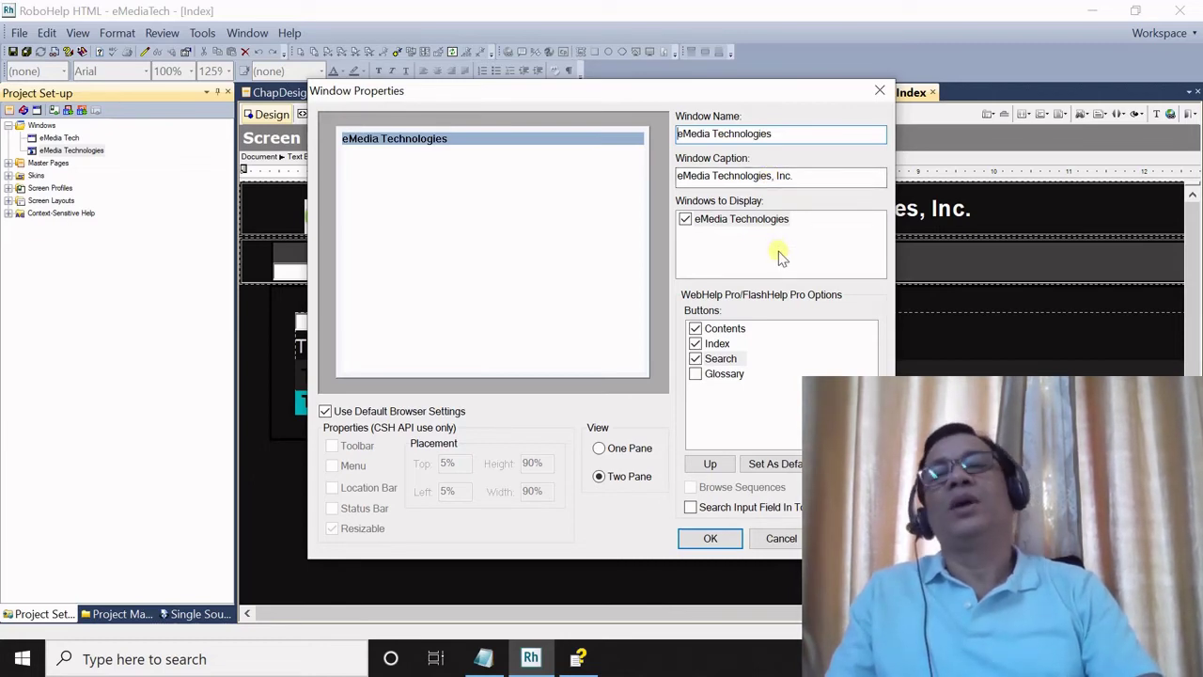
pyautogui.click(685, 220)
pyautogui.click(685, 220)
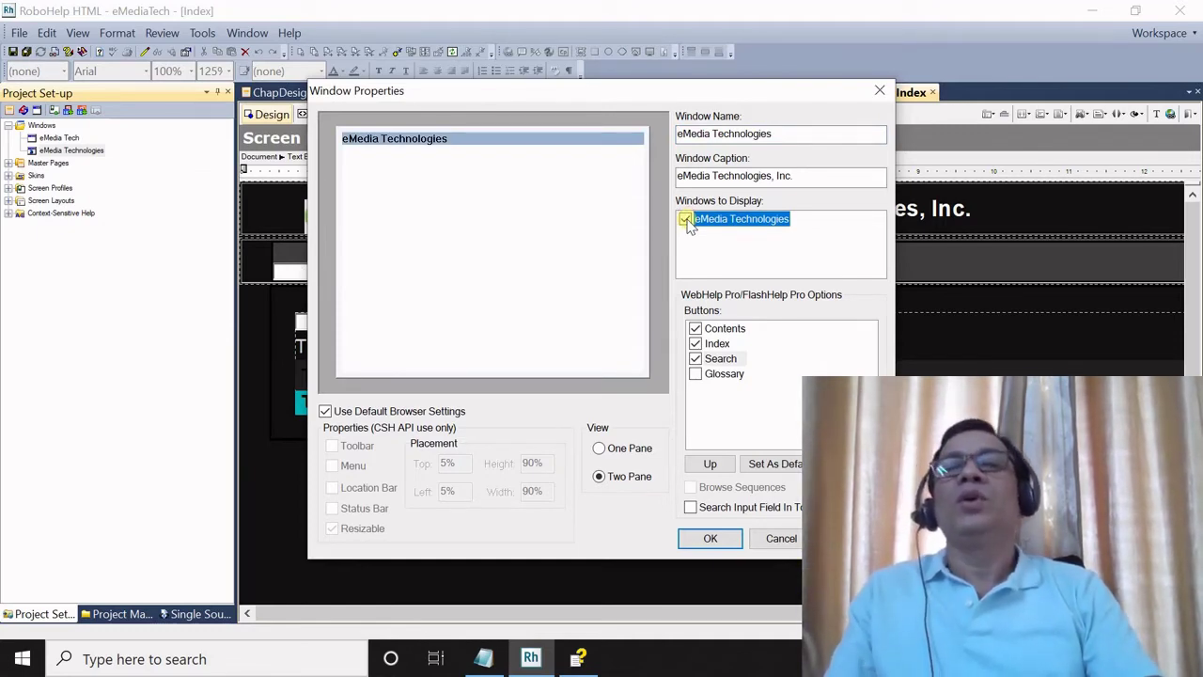
pyautogui.click(686, 219)
pyautogui.click(685, 219)
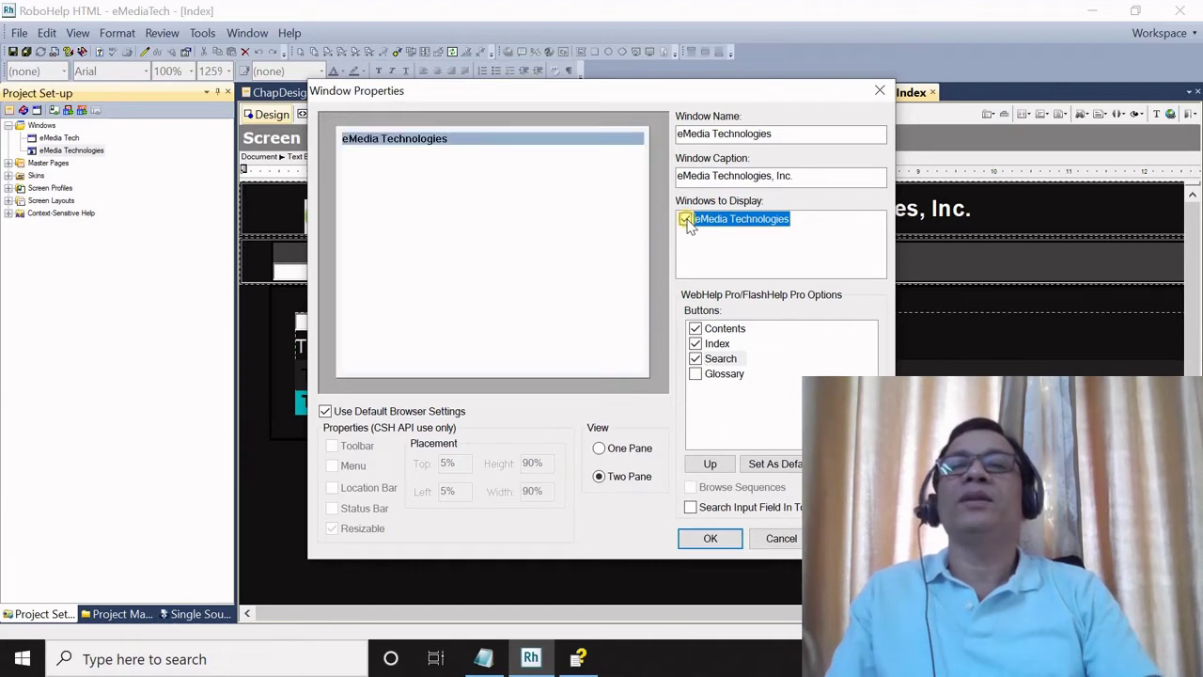
pyautogui.click(686, 219)
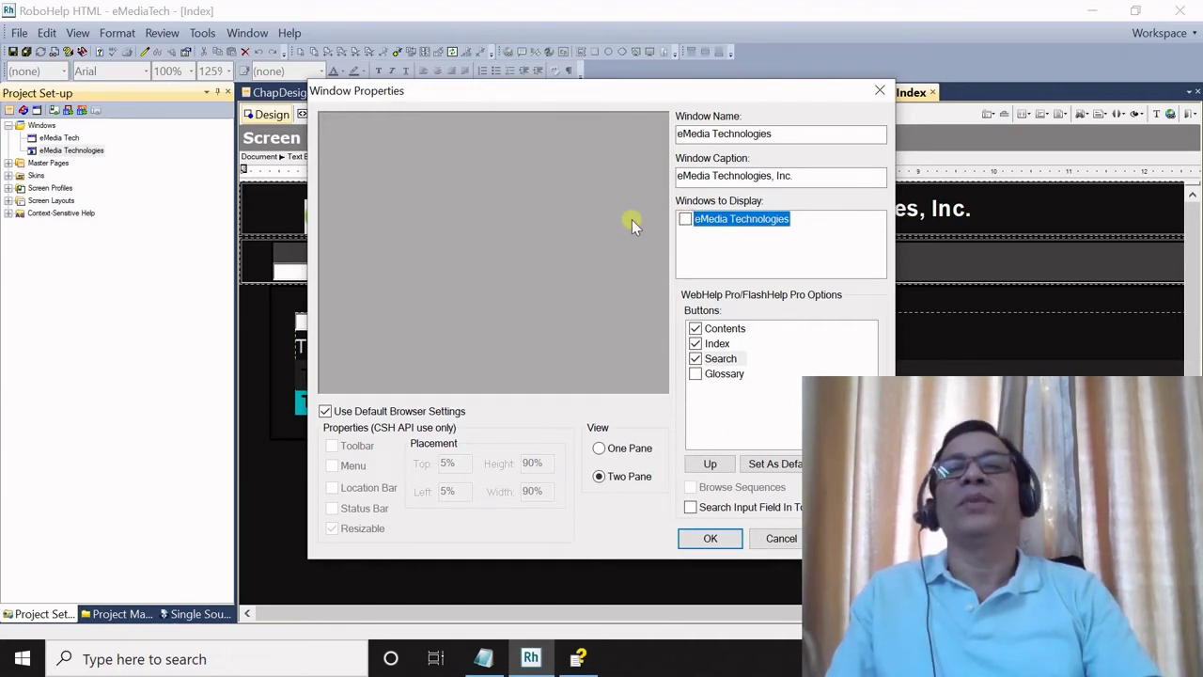
pyautogui.click(686, 219)
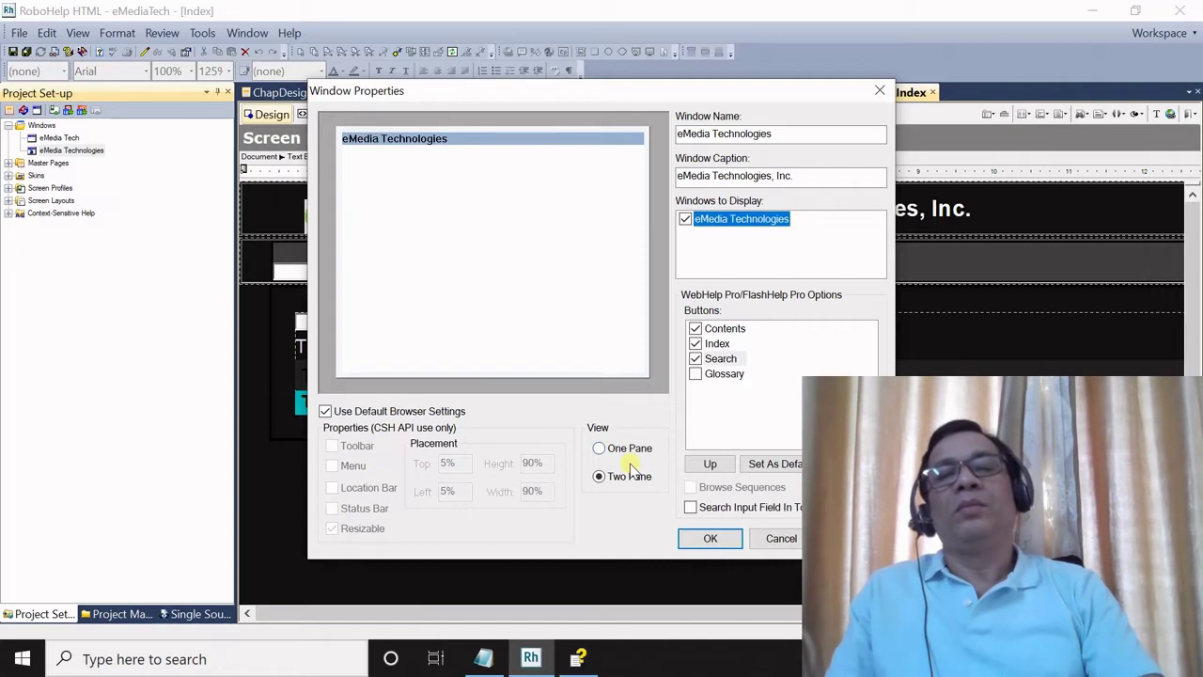
# Step: Compare the One Pane and Two Pane view options with the layout of the open help viewer, and return to RoboHelp
pyautogui.click(580, 658)
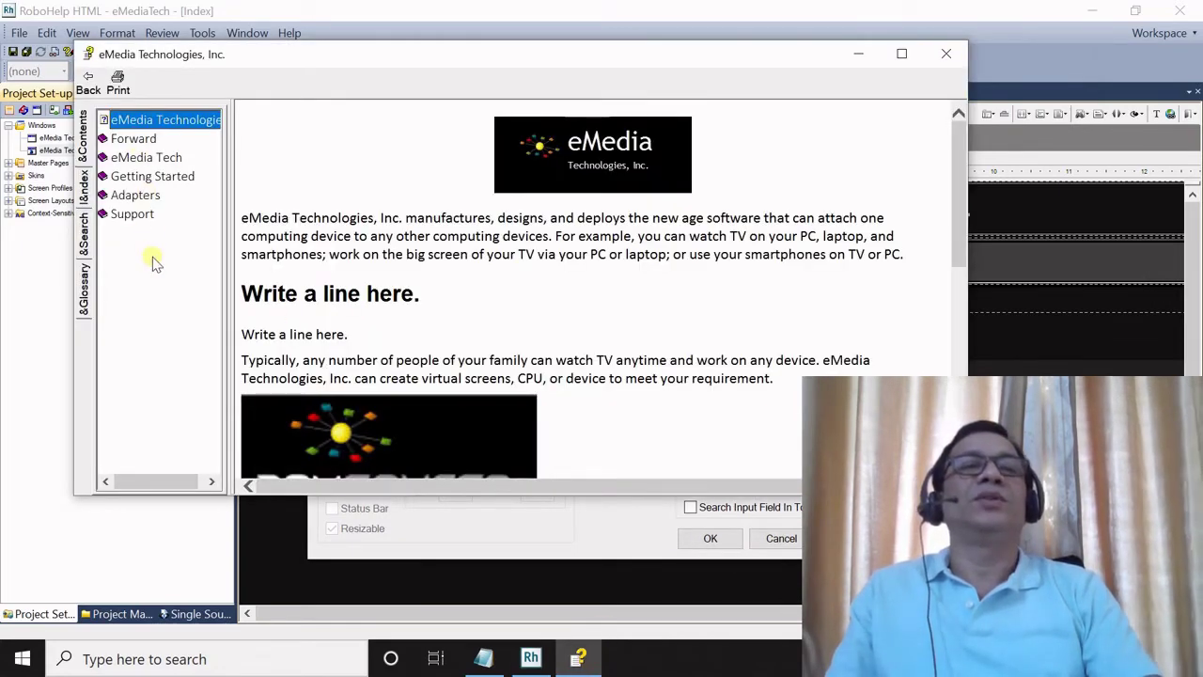
pyautogui.click(428, 254)
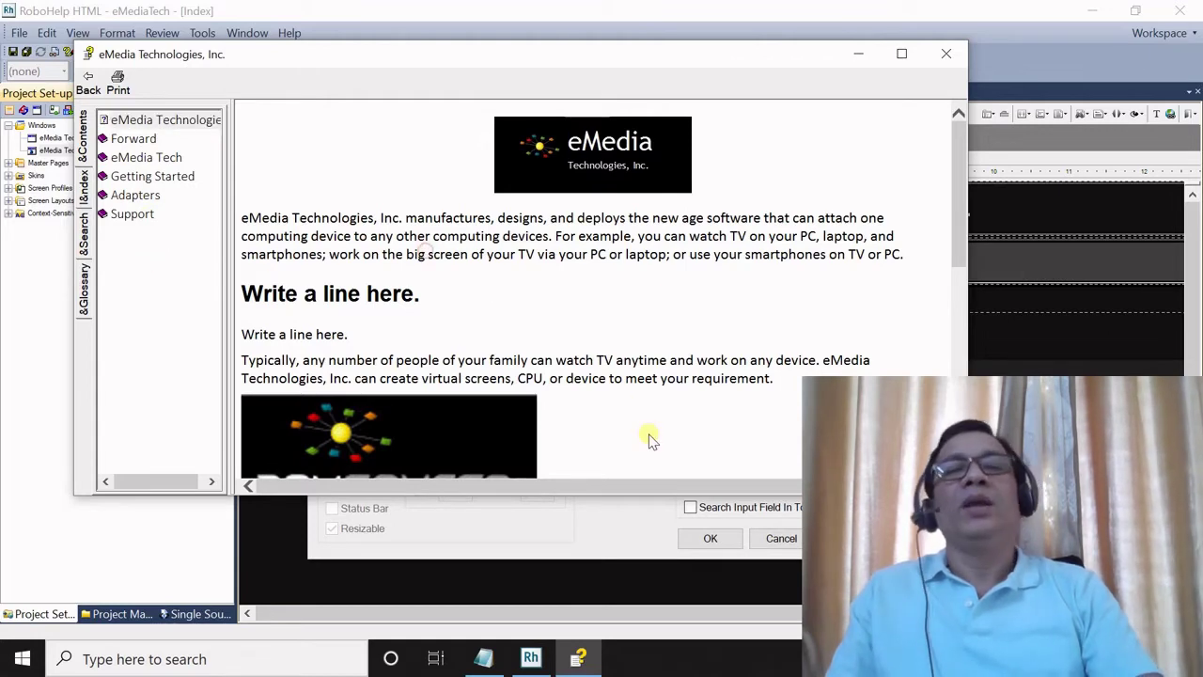
pyautogui.hotkey('alt', 'Tab')
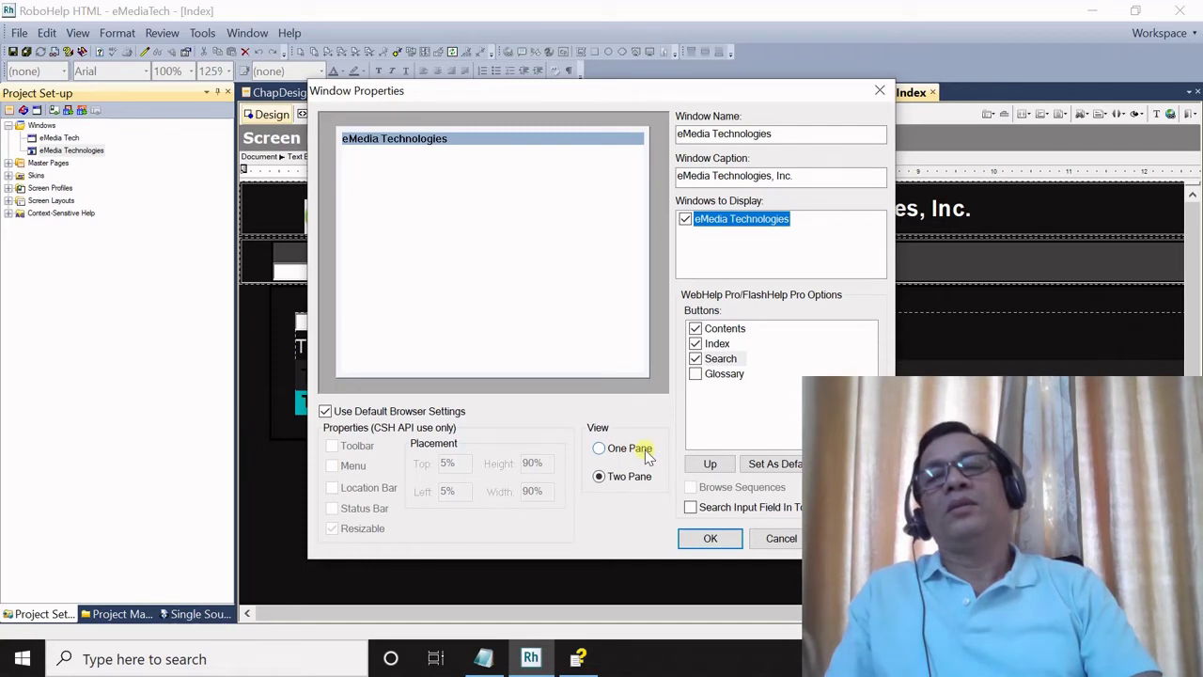
pyautogui.hotkey('alt', 'Tab')
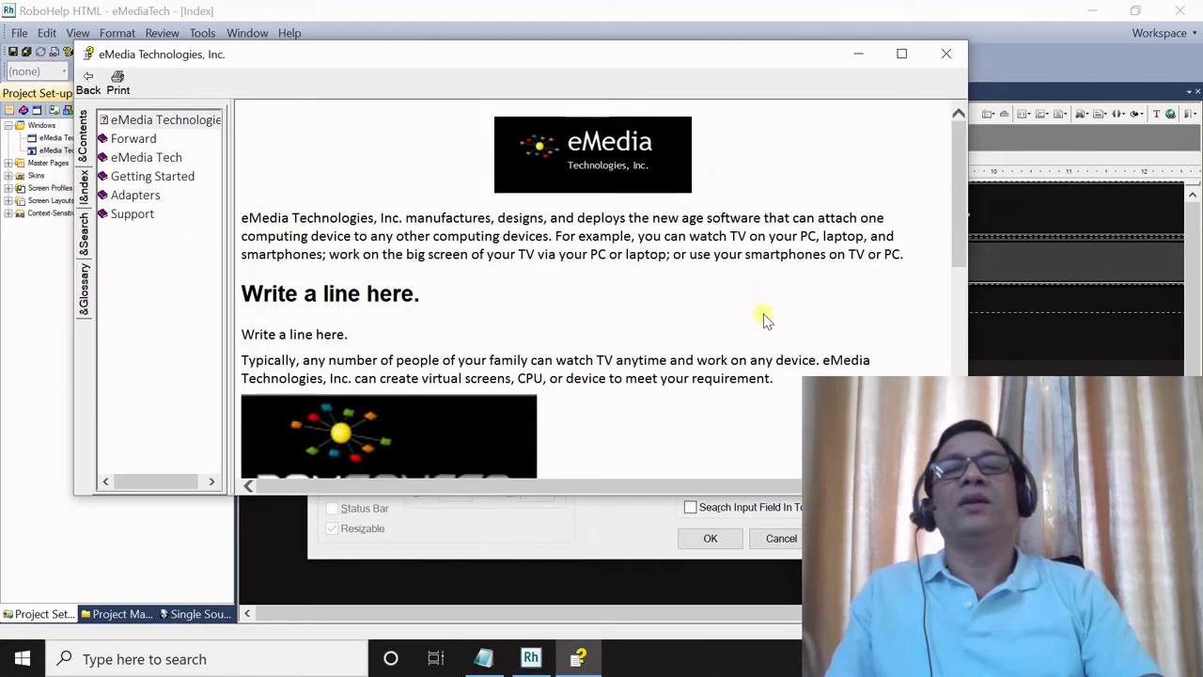
pyautogui.hotkey('alt', 'Tab')
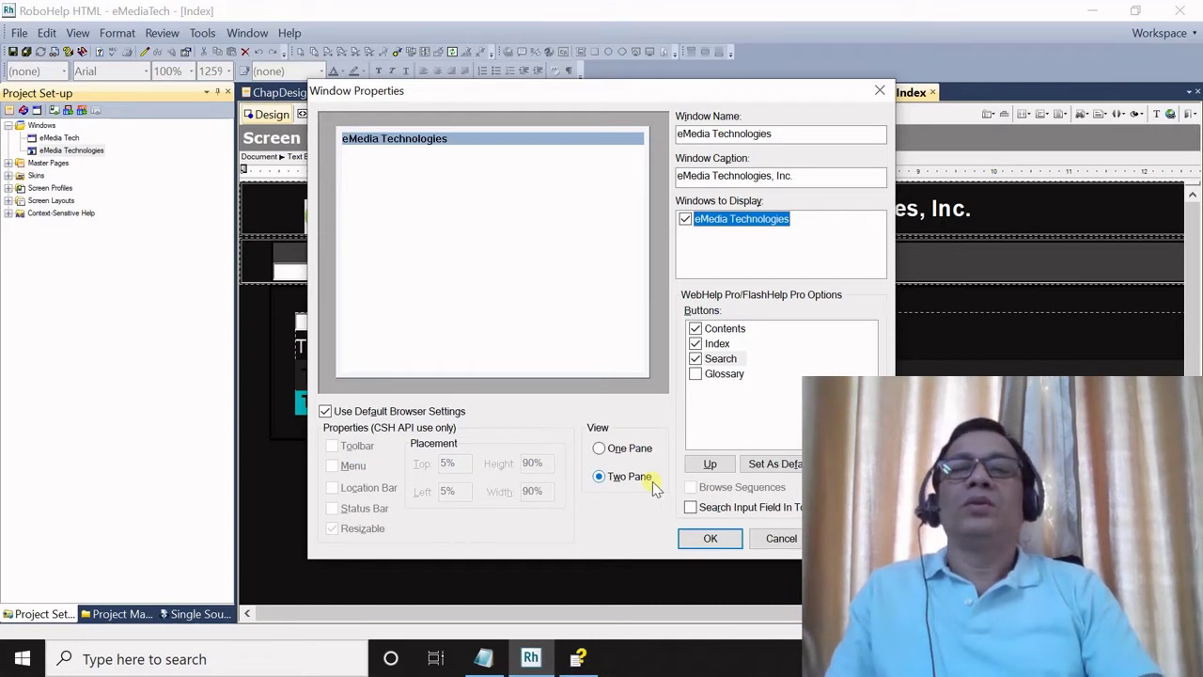
pyautogui.hotkey('alt', 'Tab')
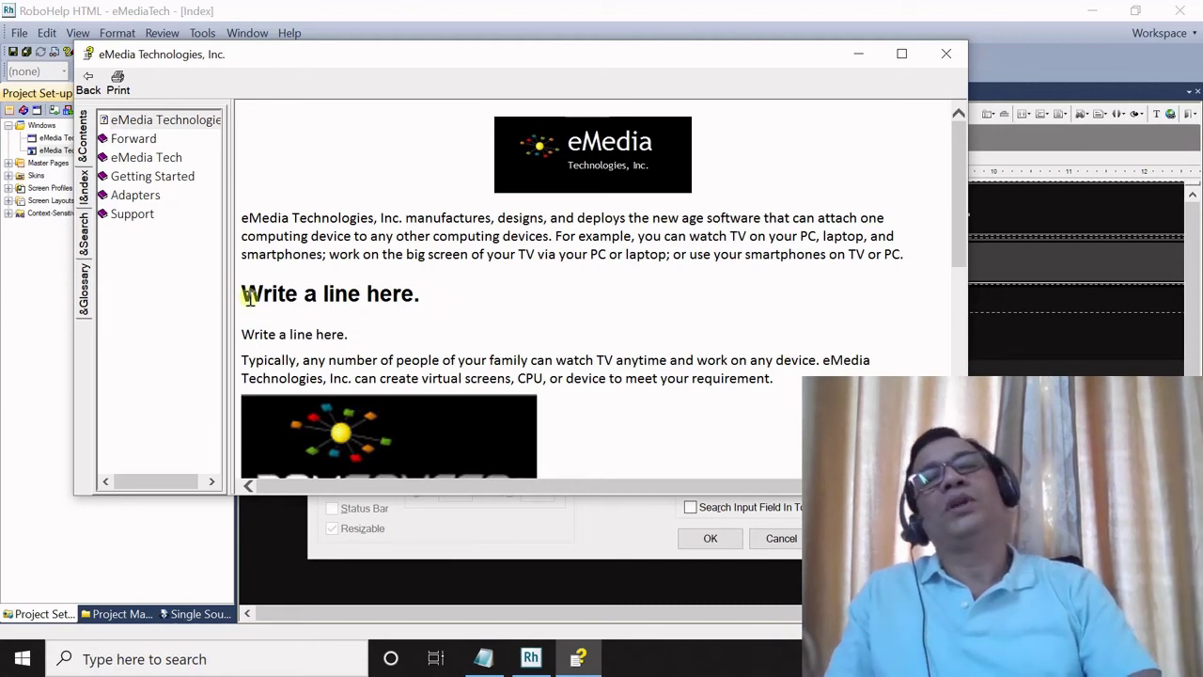
pyautogui.hotkey('alt', 'Tab')
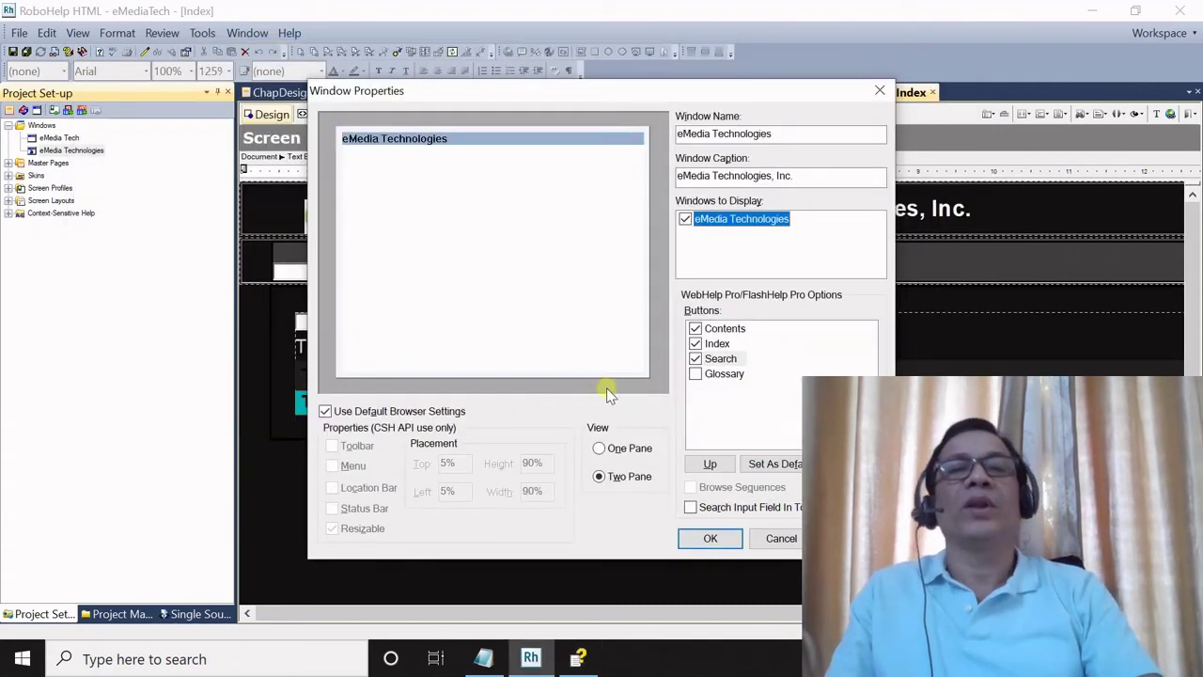
# Step: Accept the eMedia Technologies window's properties, and check the default window in the Microsoft HTML Help layout's properties before saving them
pyautogui.click(728, 540)
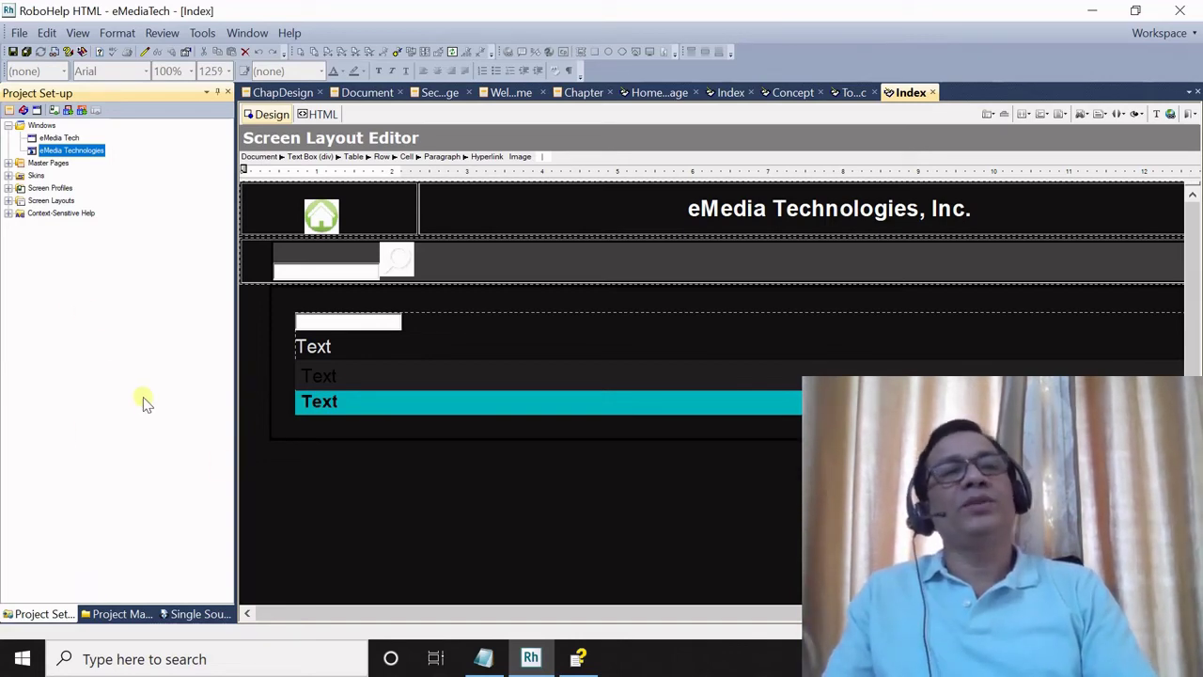
pyautogui.click(195, 613)
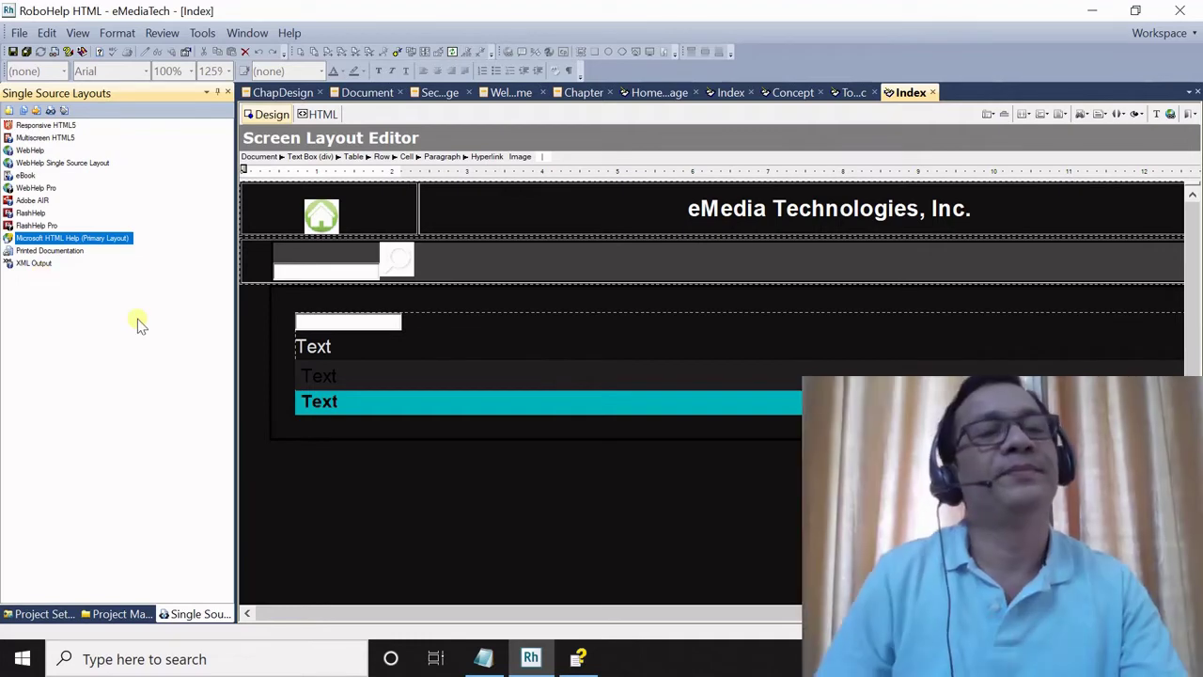
pyautogui.rightClick(110, 244)
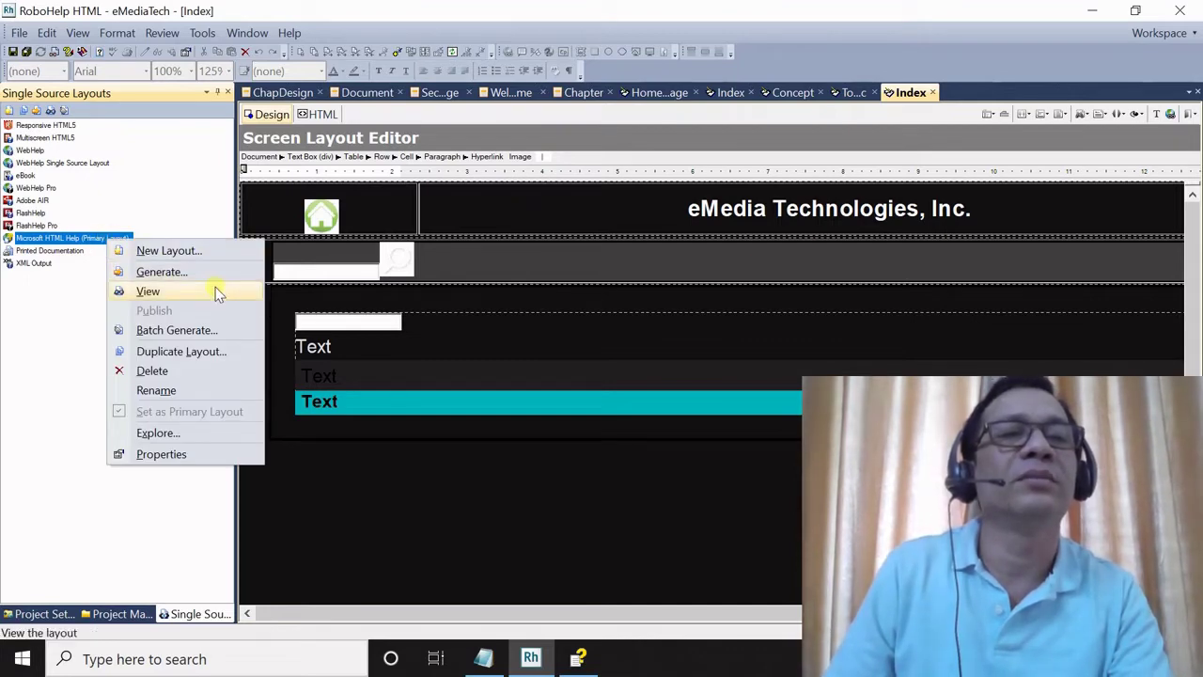
pyautogui.click(200, 455)
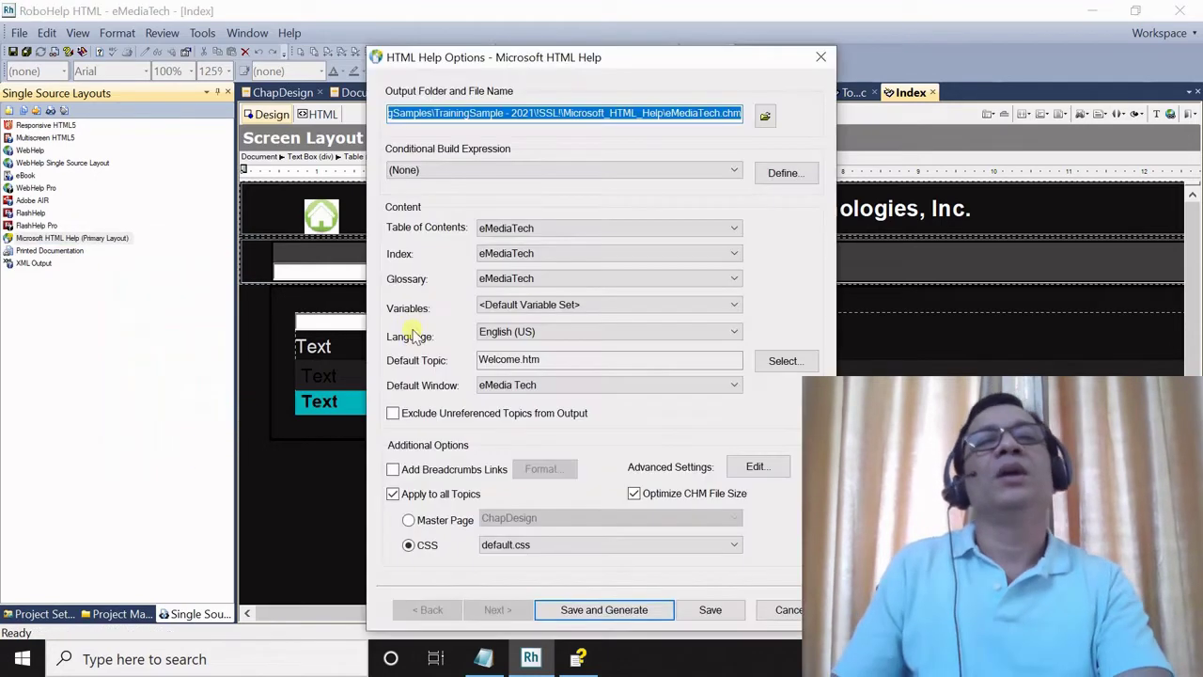
pyautogui.moveTo(624, 62); pyautogui.dragTo(633, 27)
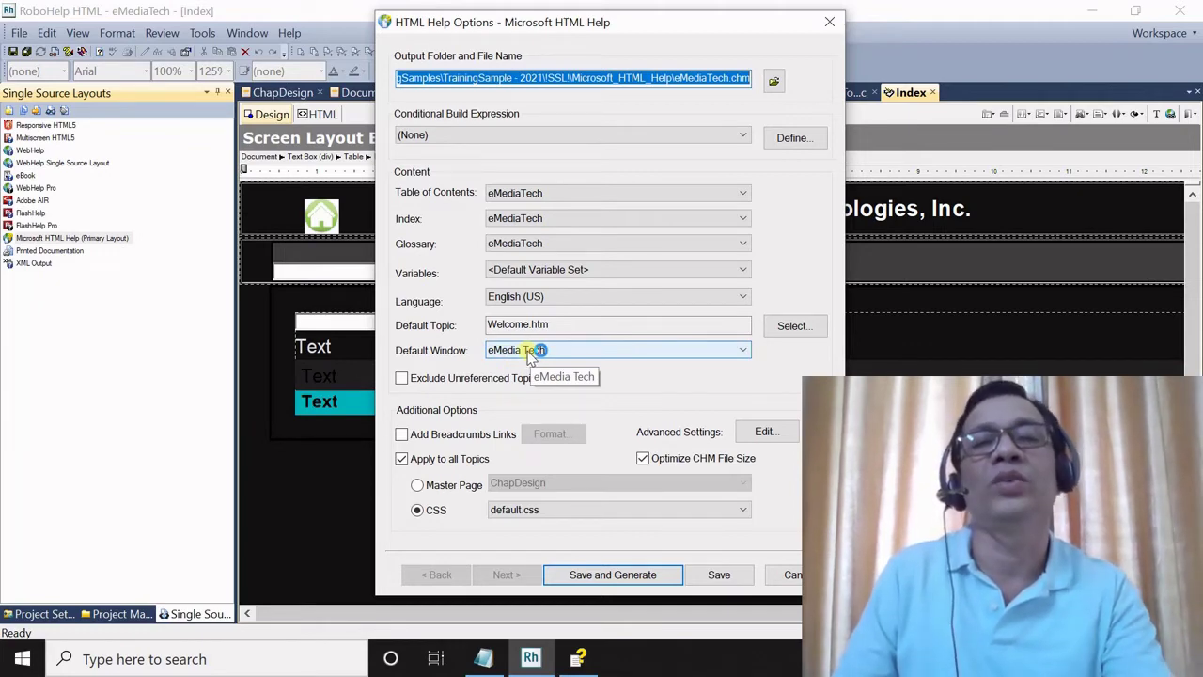
pyautogui.click(724, 571)
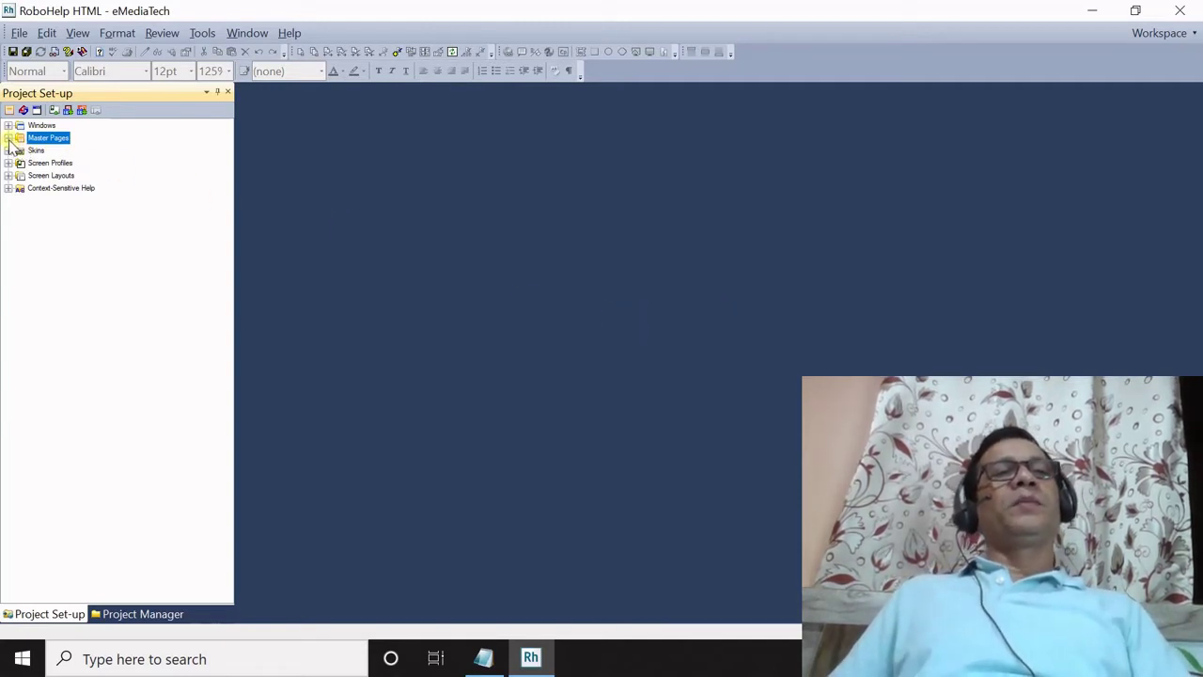
# Step: Expand the project's master pages and open Document, SecPage, Welcome and ChapDesign to view their designs
pyautogui.click(8, 138)
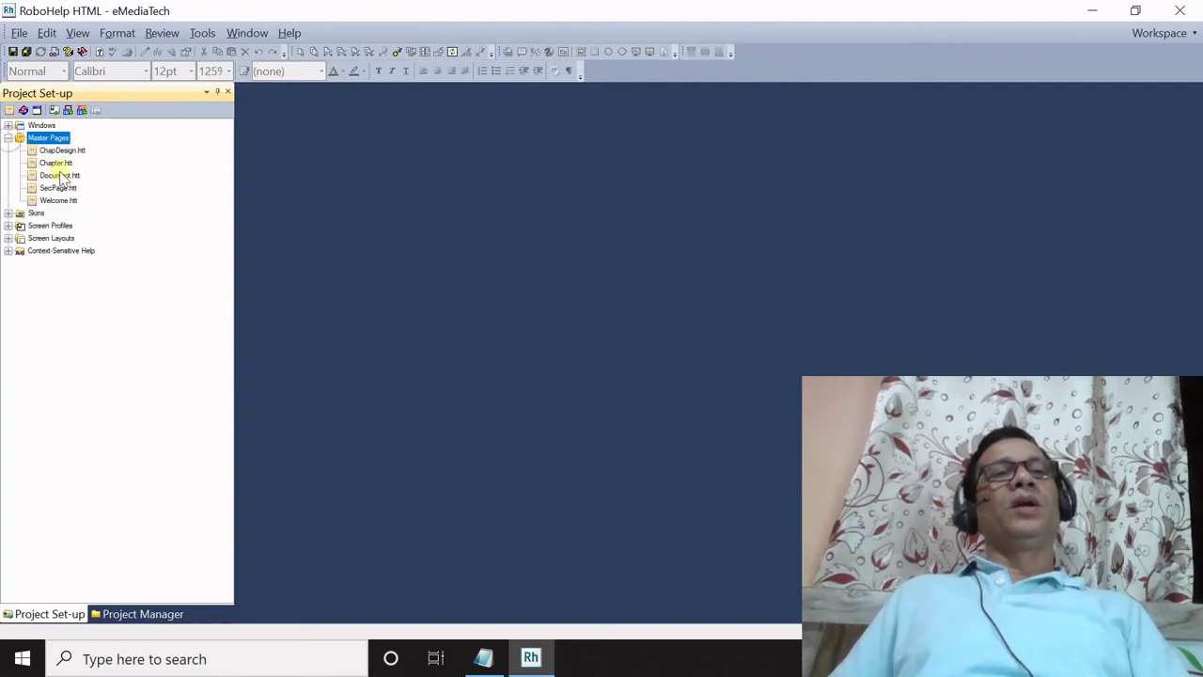
pyautogui.click(59, 163)
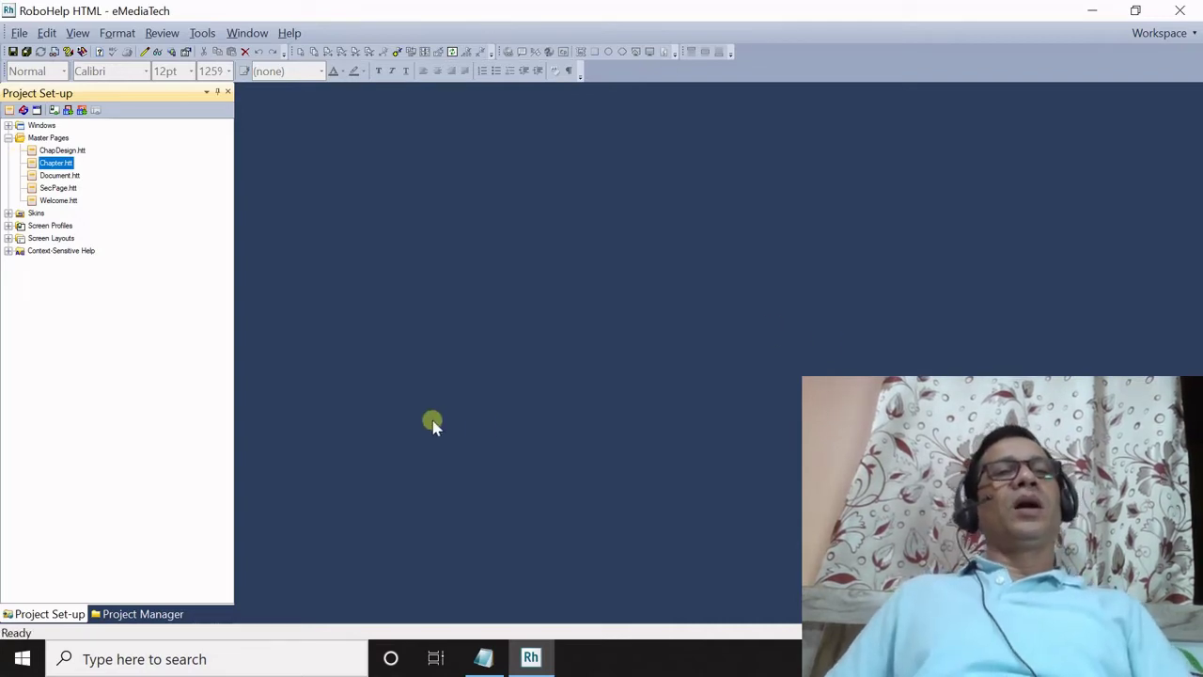
pyautogui.doubleClick(60, 175)
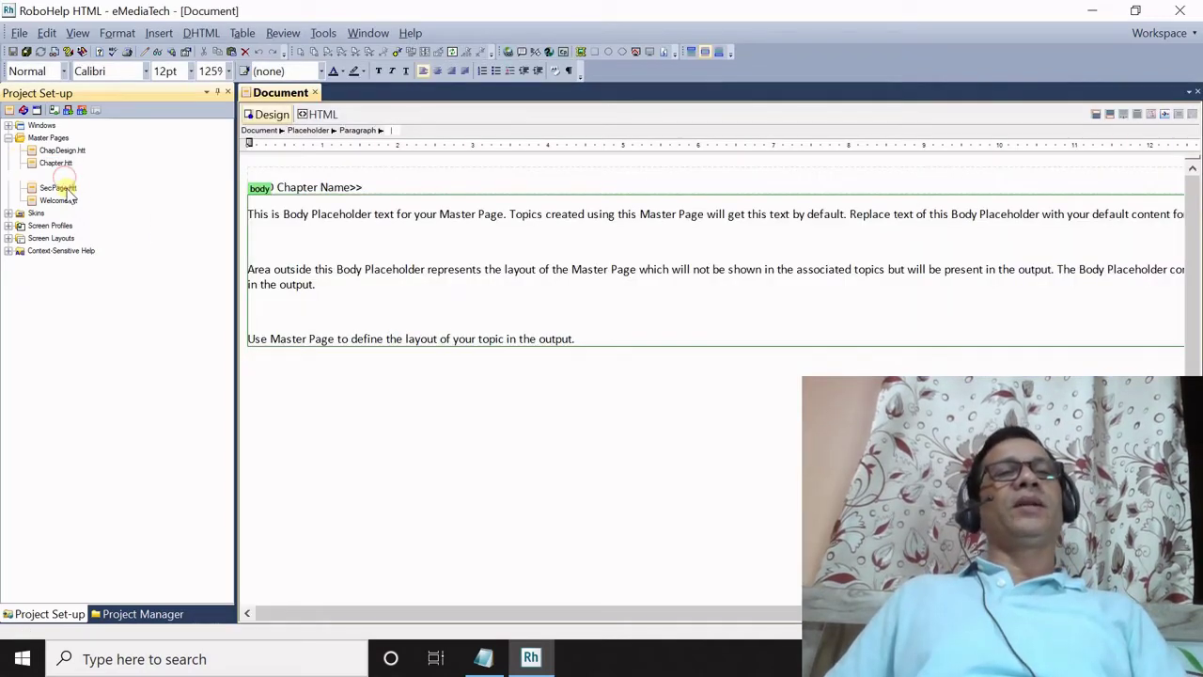
pyautogui.doubleClick(66, 200)
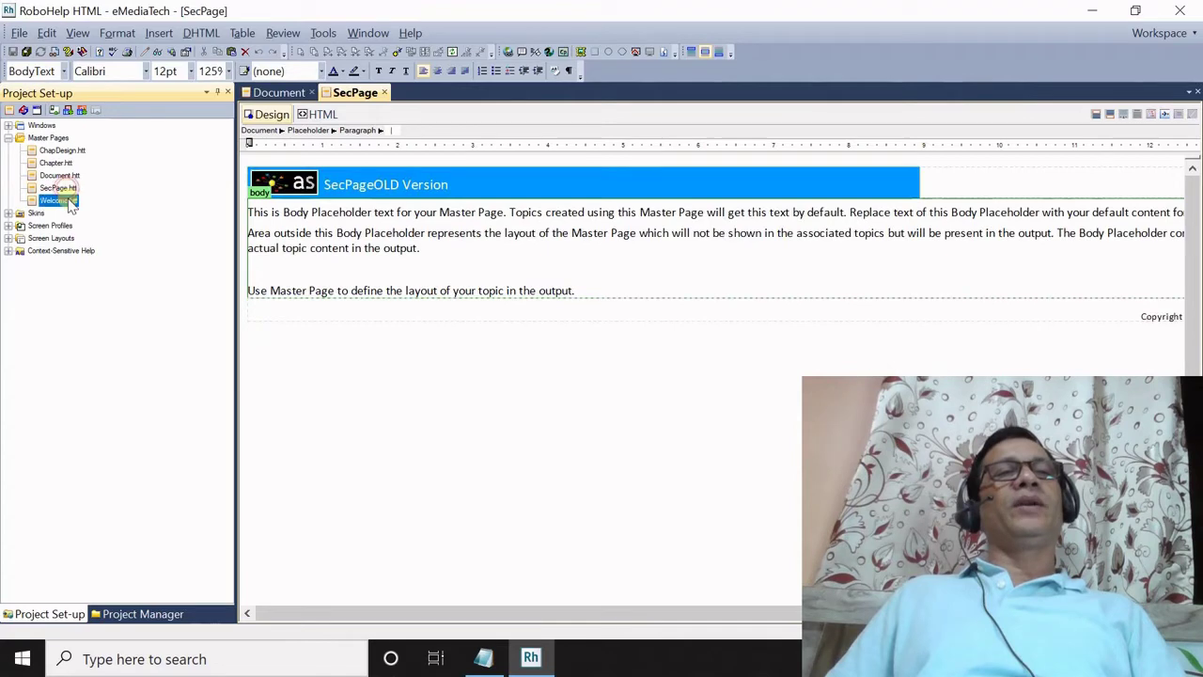
pyautogui.doubleClick(62, 151)
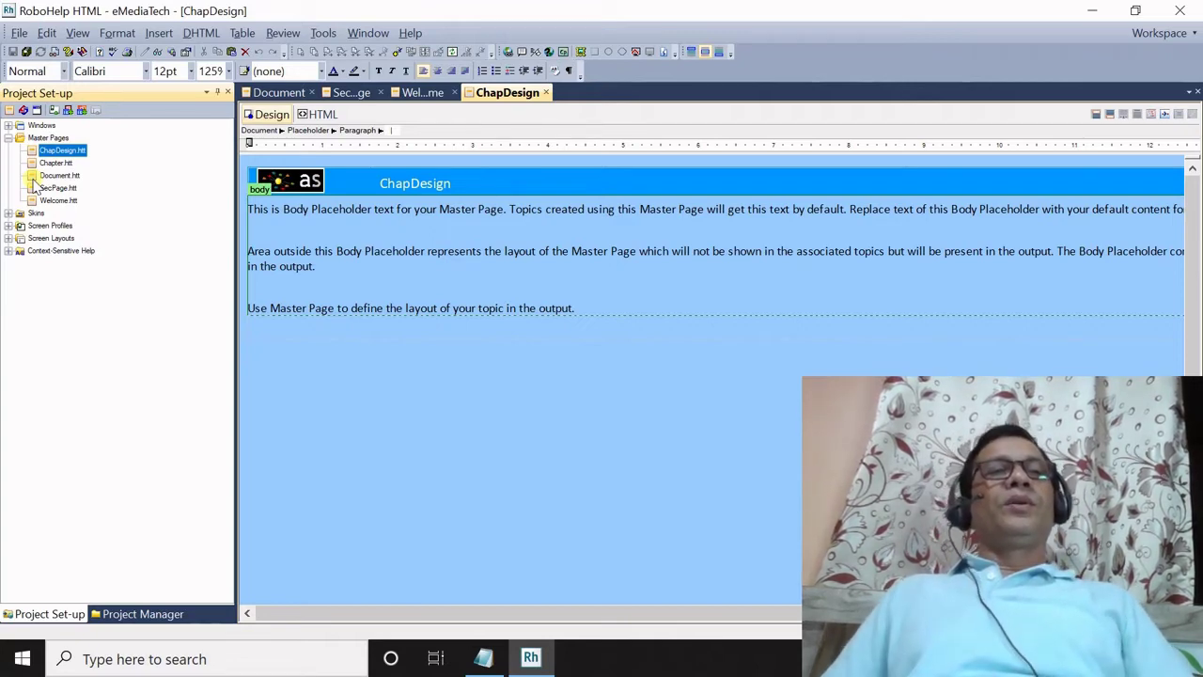
# Step: Return to the Welcome master page and examine its header, body placeholder and footer areas
pyautogui.doubleClick(51, 201)
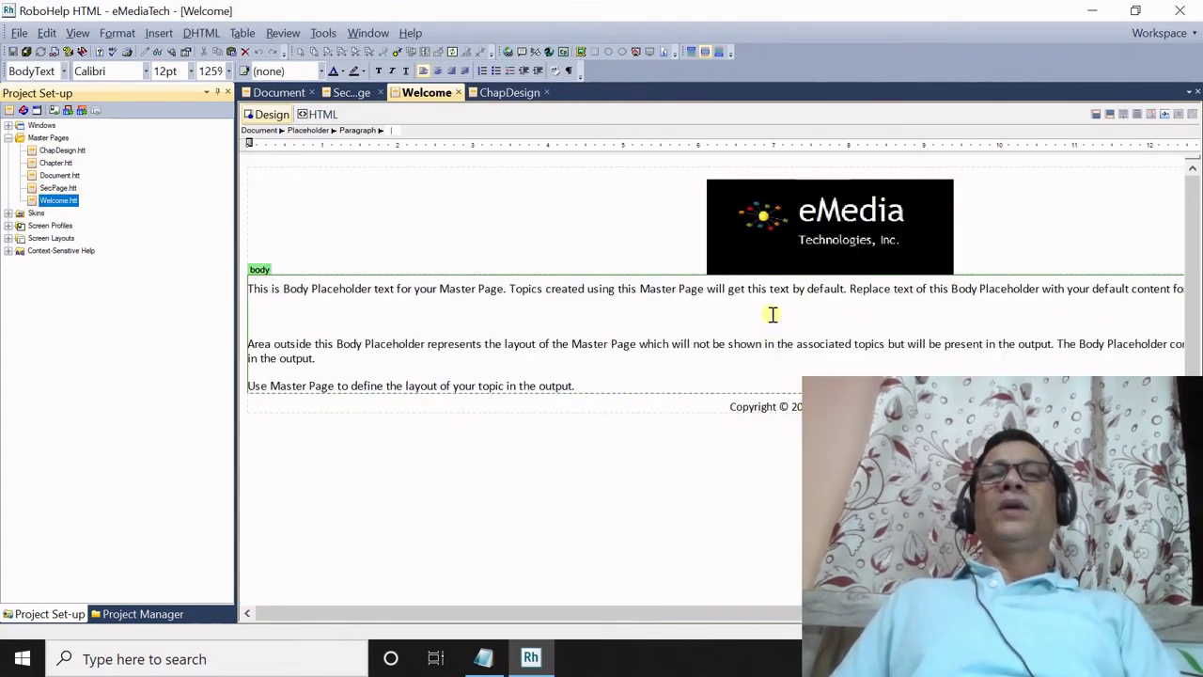
pyautogui.click(703, 242)
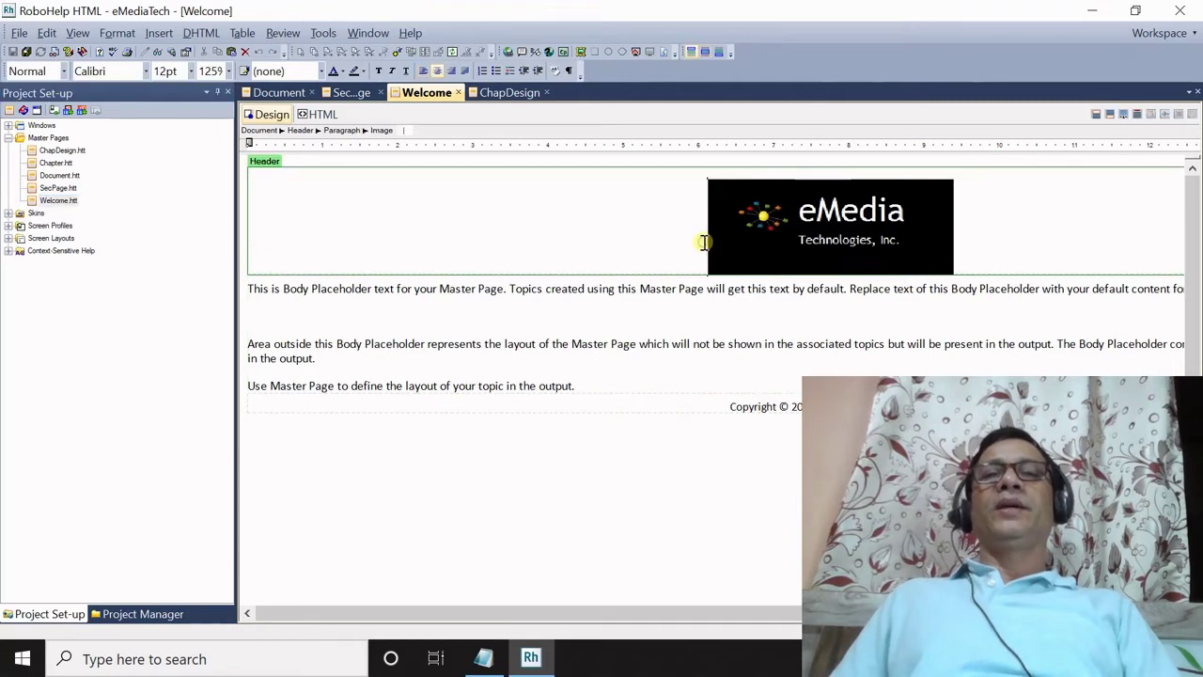
pyautogui.click(693, 294)
pyautogui.click(708, 404)
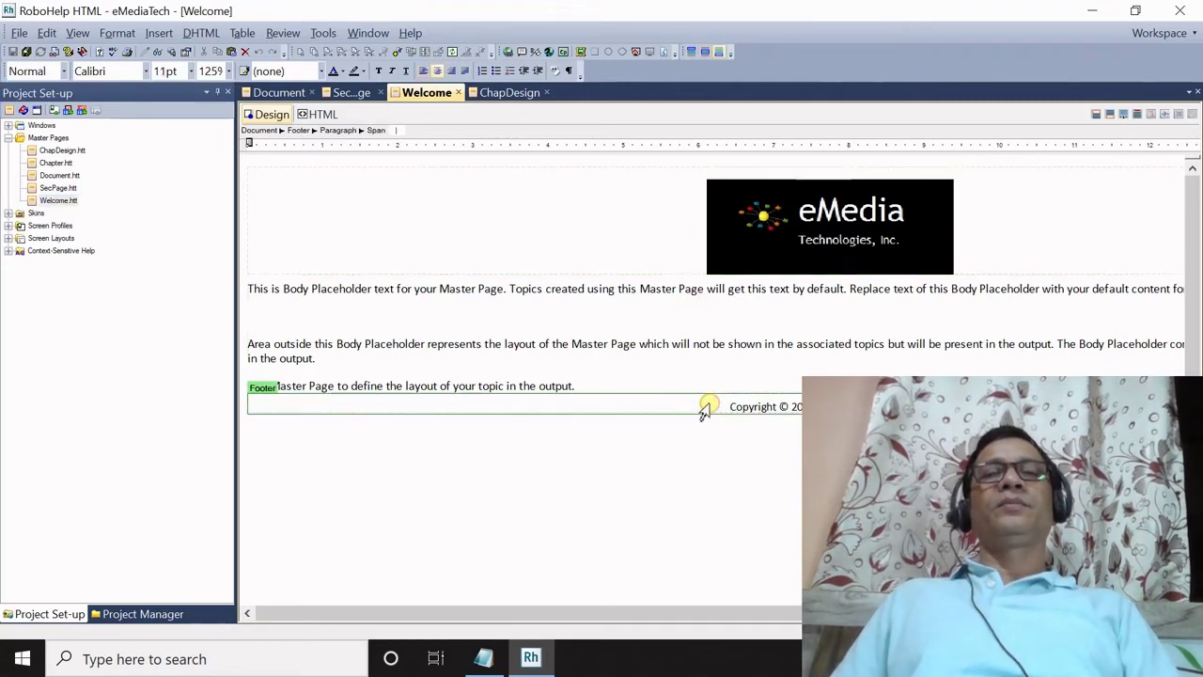
pyautogui.click(518, 315)
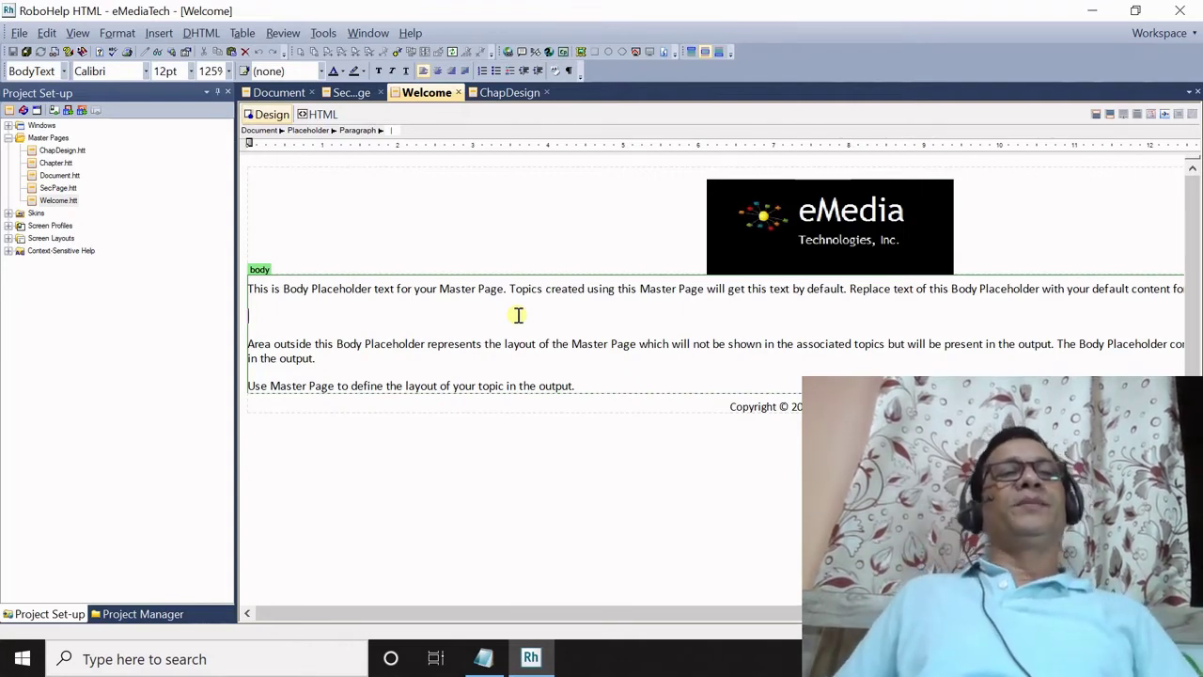
pyautogui.click(559, 321)
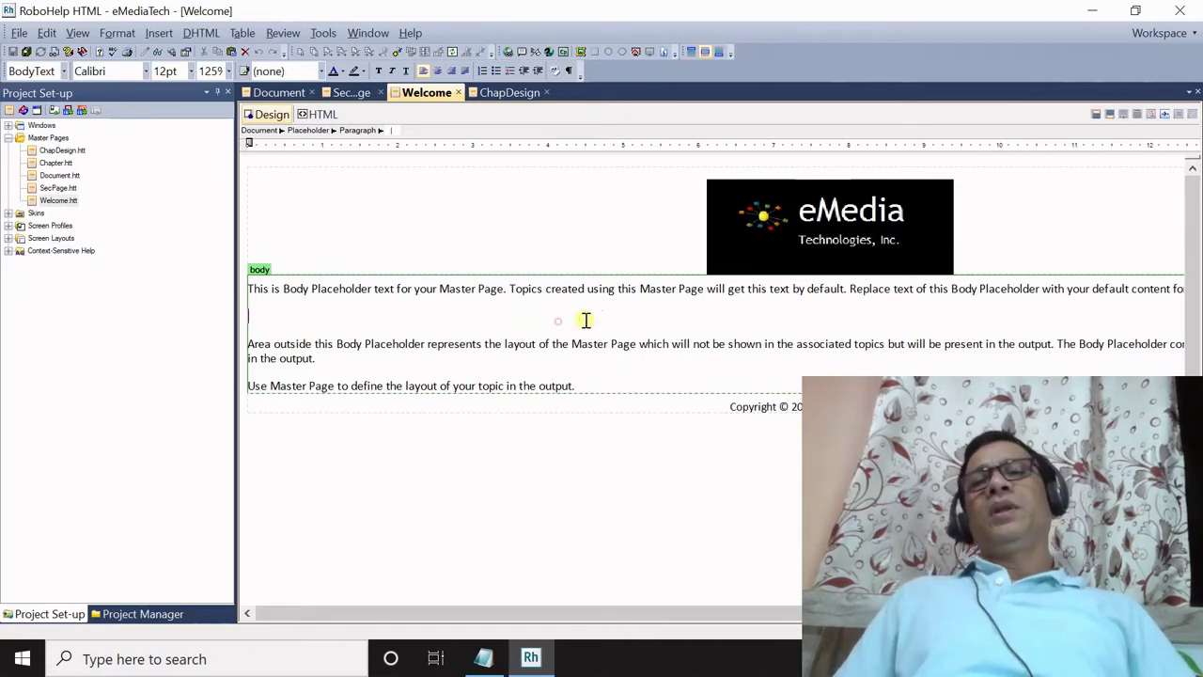
pyautogui.click(697, 235)
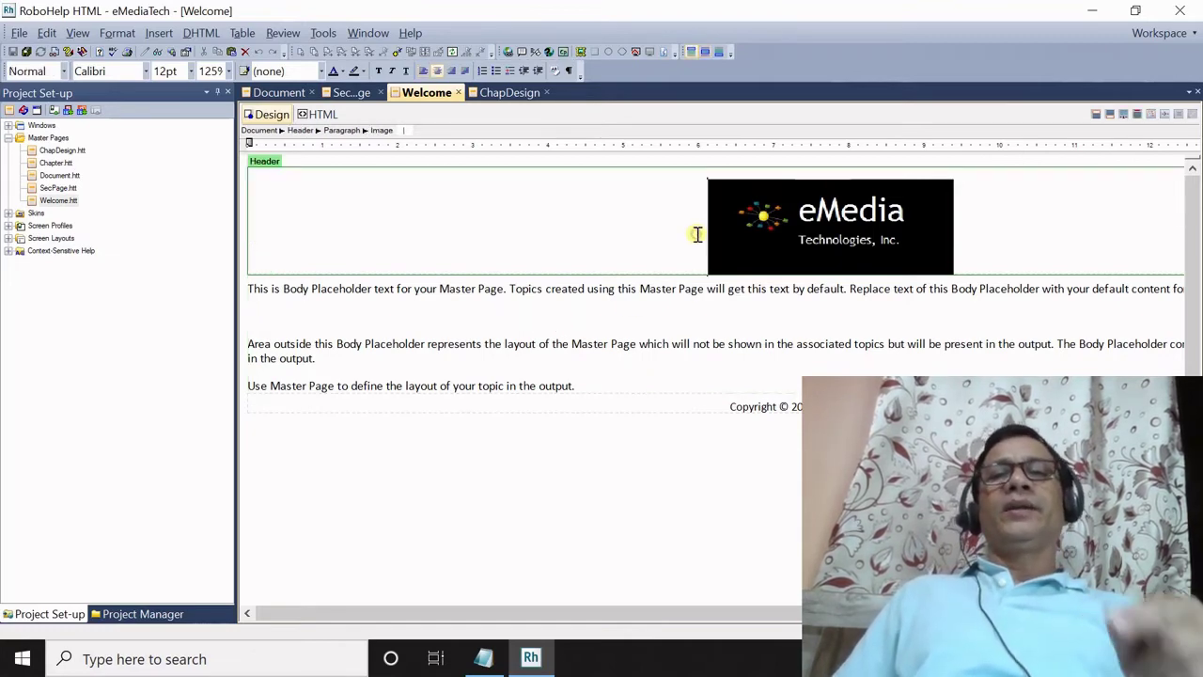
pyautogui.click(668, 316)
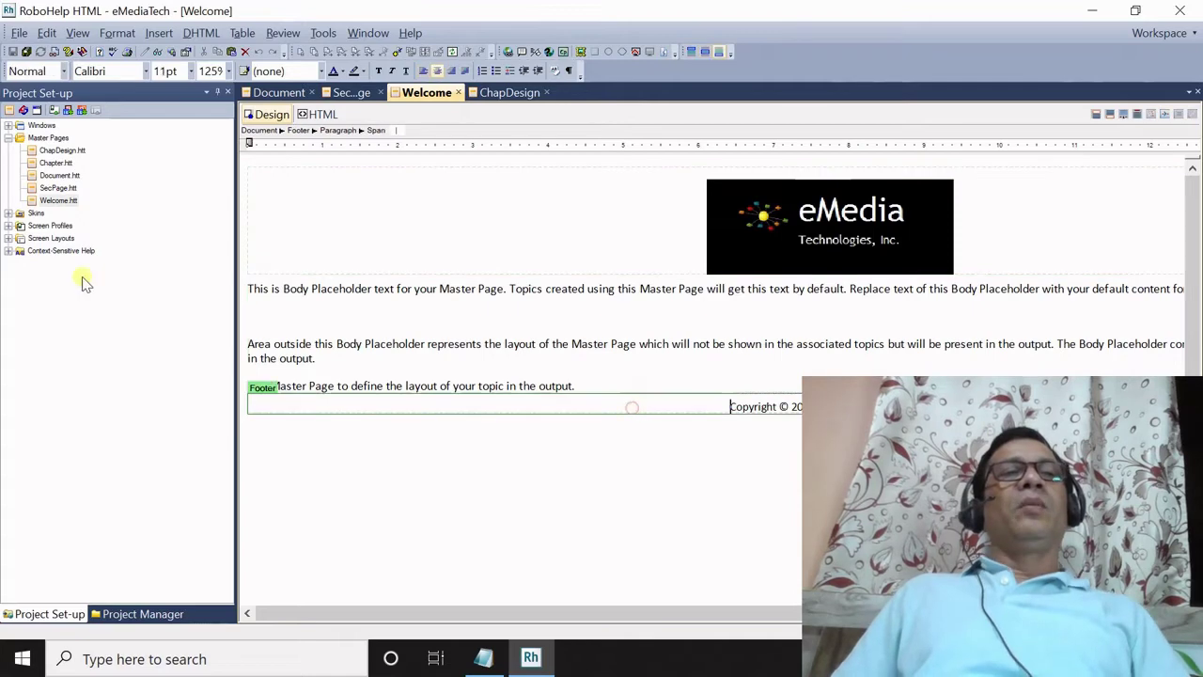
# Step: Return to the Document master page and examine its body placeholder area
pyautogui.doubleClick(61, 176)
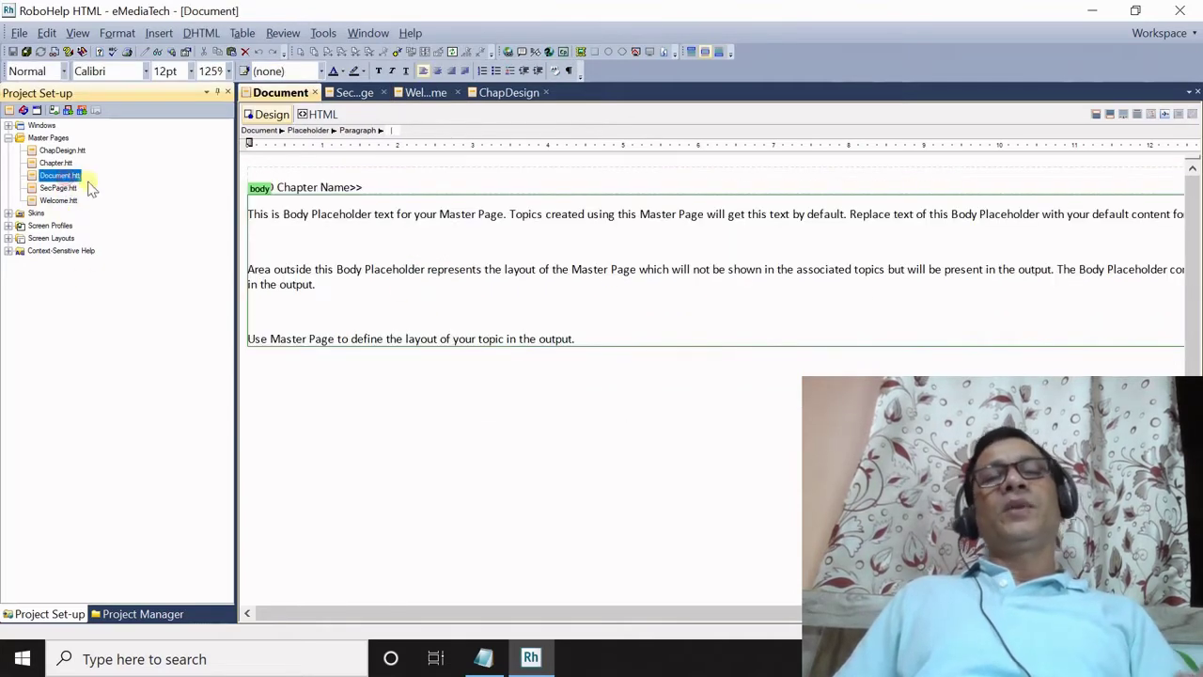
pyautogui.click(419, 287)
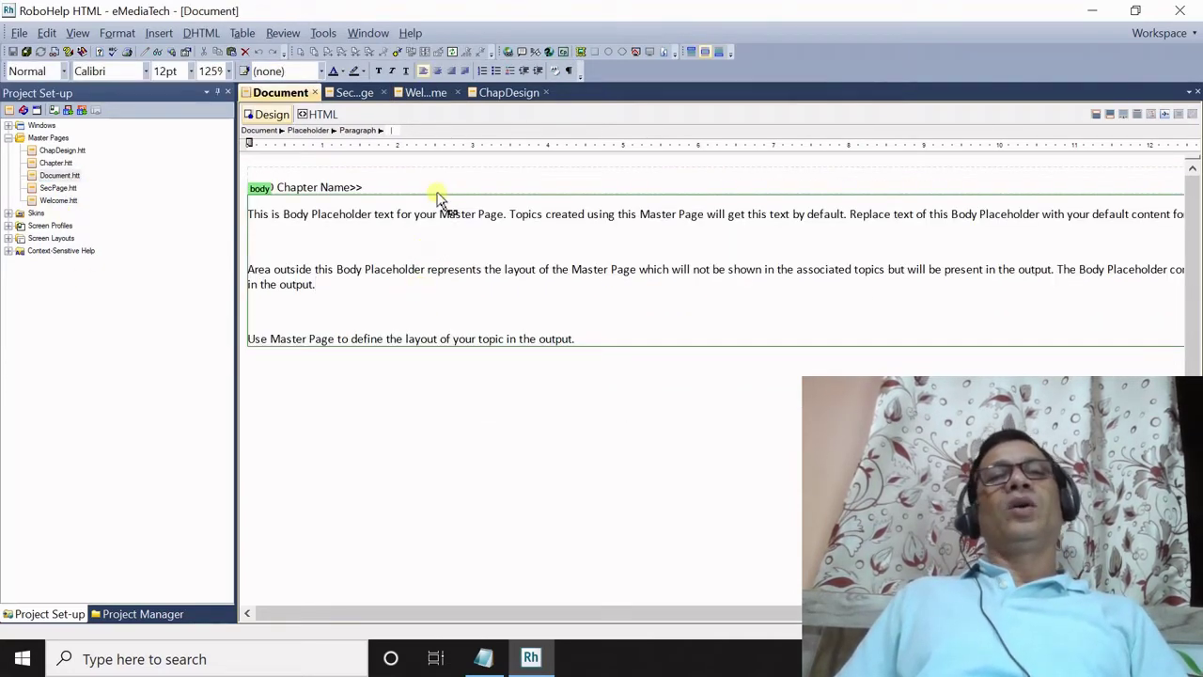
pyautogui.moveTo(442, 256); pyautogui.dragTo(439, 257)
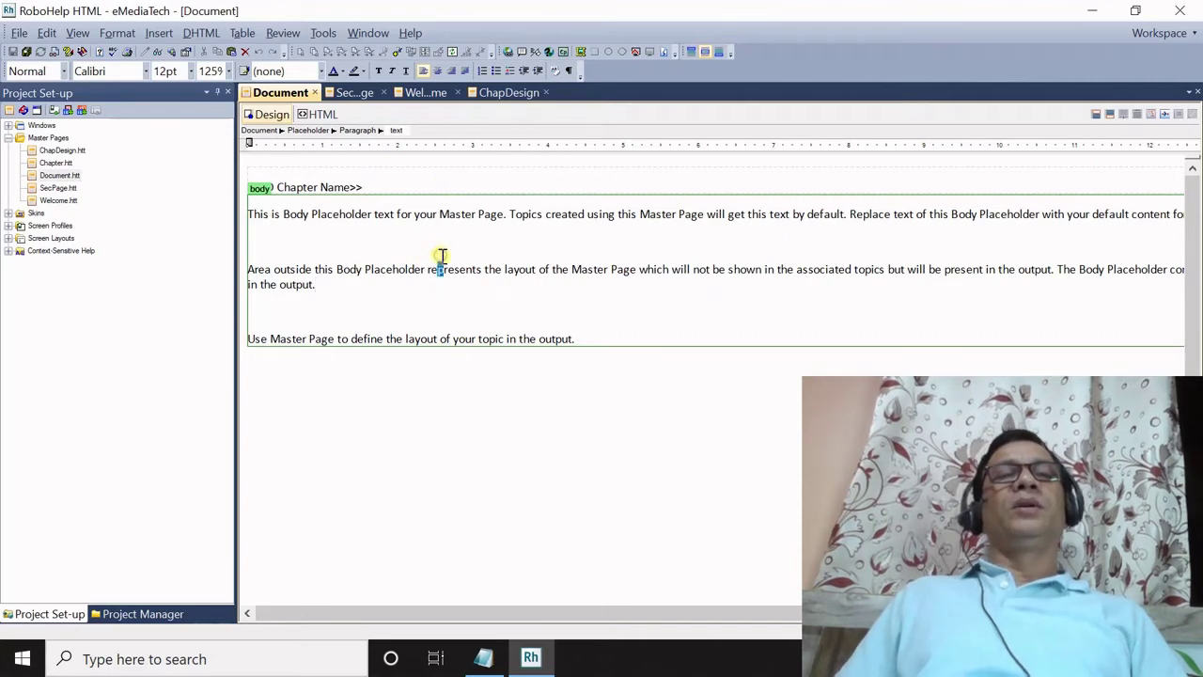
# Step: Create a new master page named Sample Design that uses the default.css style sheet
pyautogui.rightClick(58, 139)
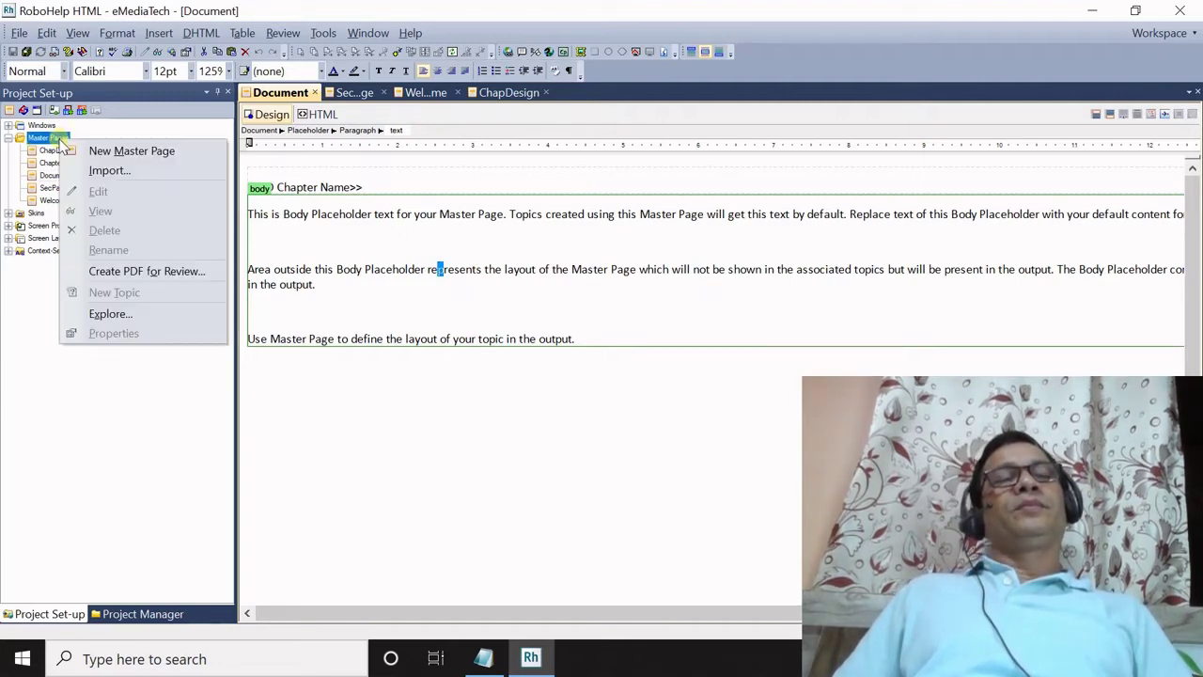
pyautogui.click(188, 175)
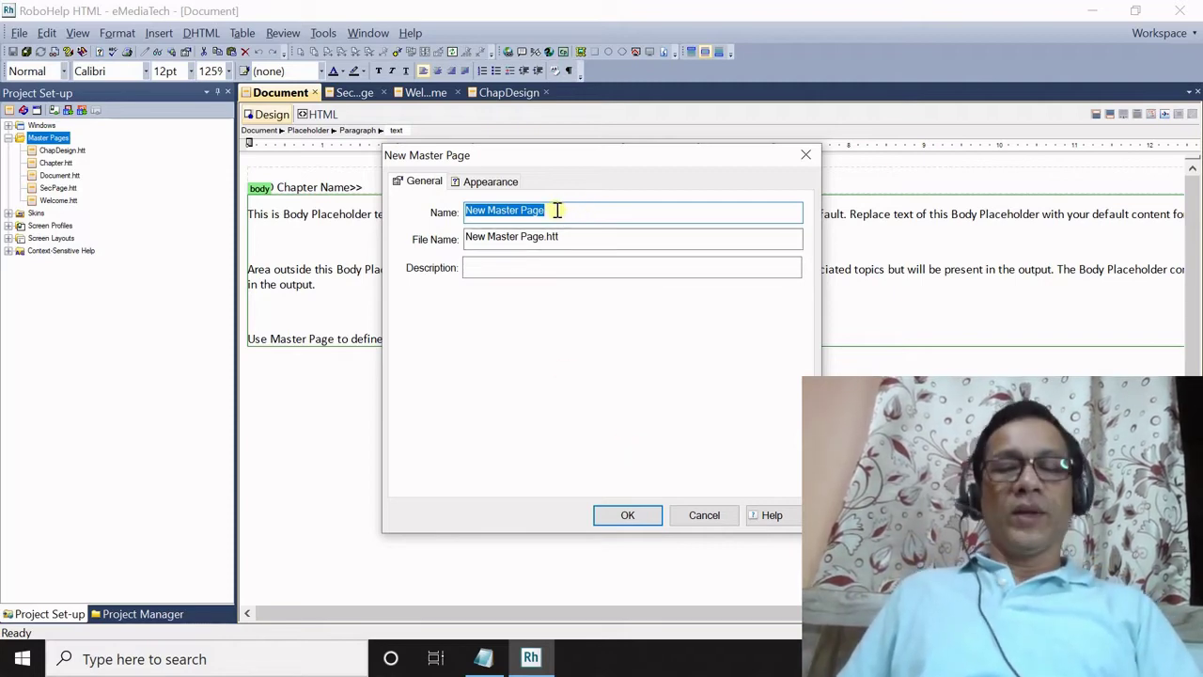
pyautogui.write('Sampl')
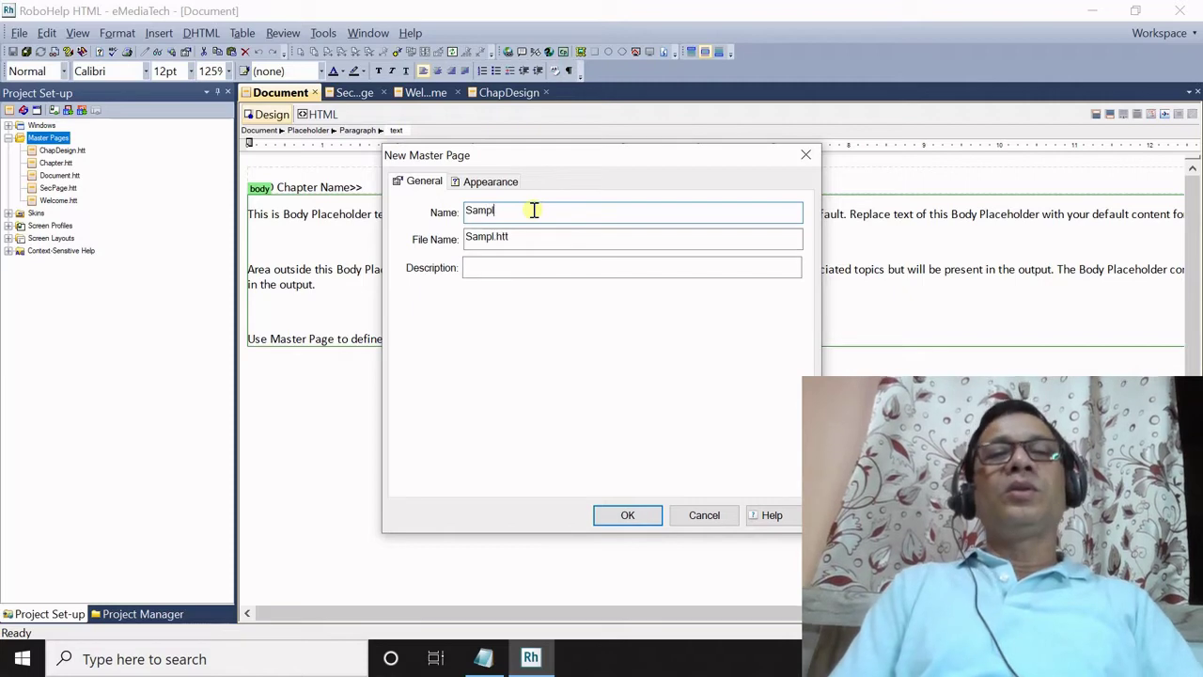
pyautogui.write('e Design')
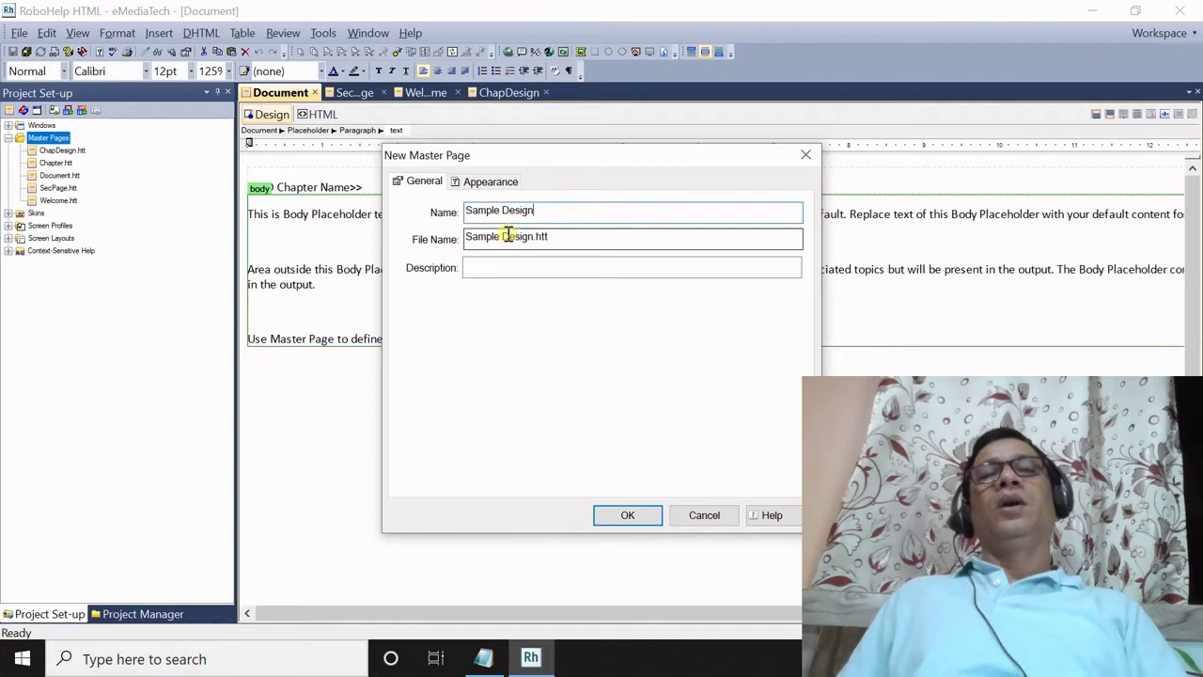
pyautogui.click(513, 188)
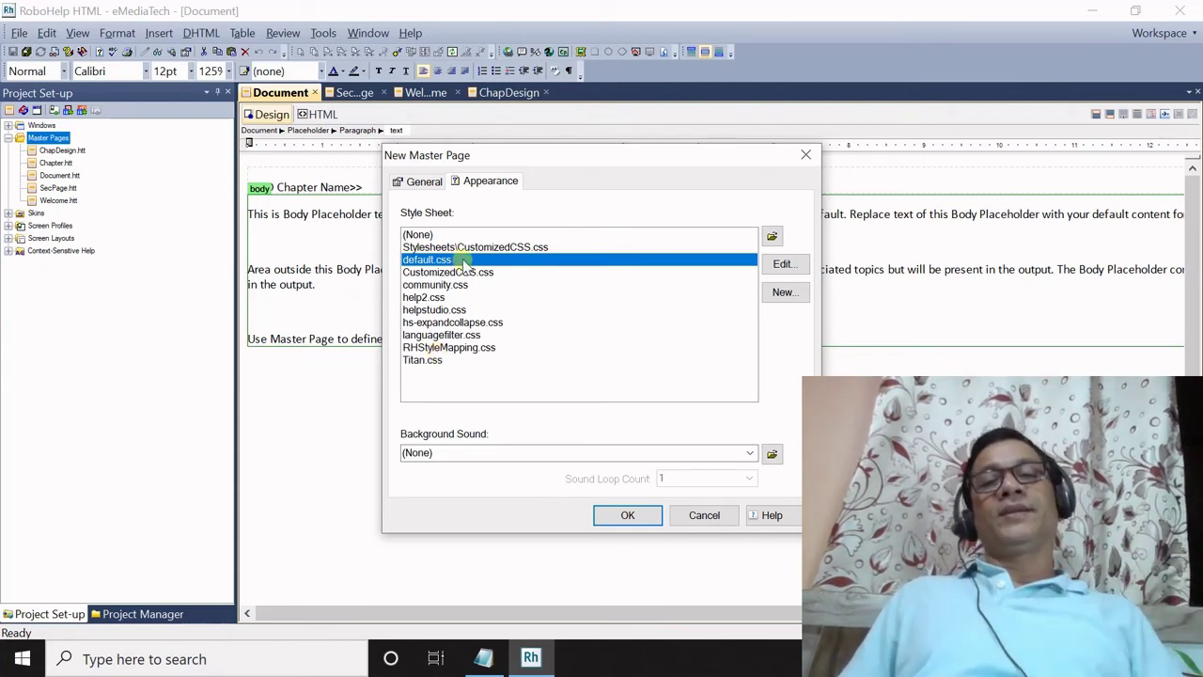
pyautogui.click(627, 515)
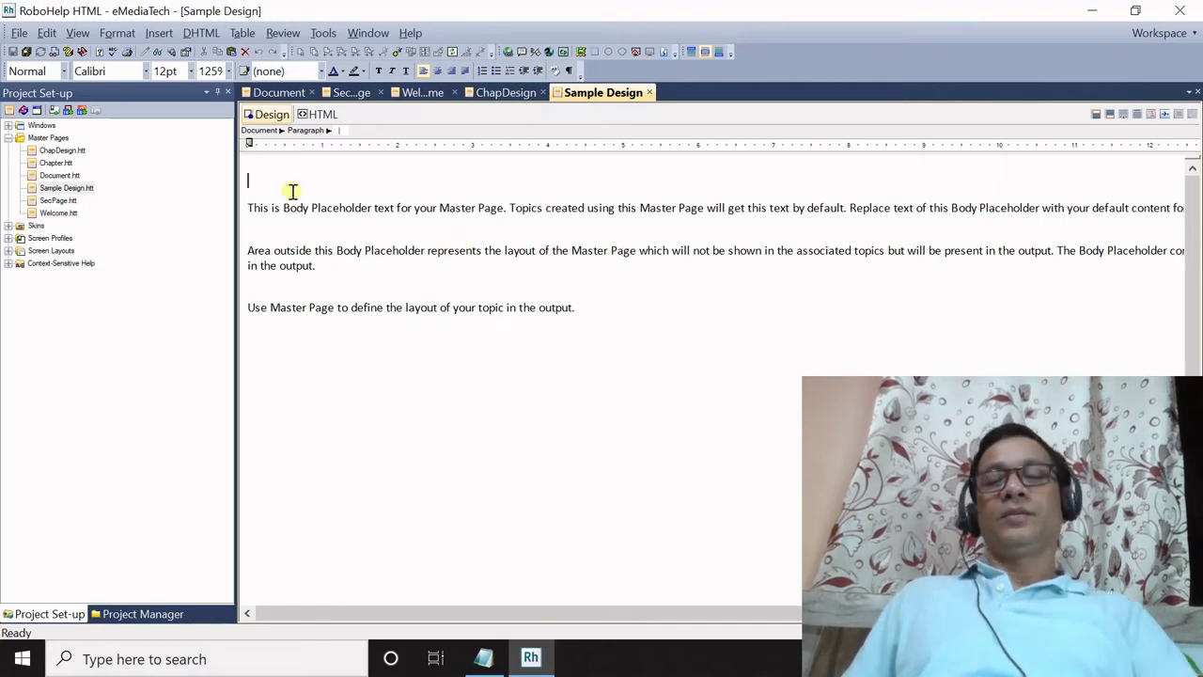
# Step: Remove the empty line above the Sample Design body placeholder and add a header reading "Working in Project Set-up"
pyautogui.press('Delete')
pyautogui.click(635, 224)
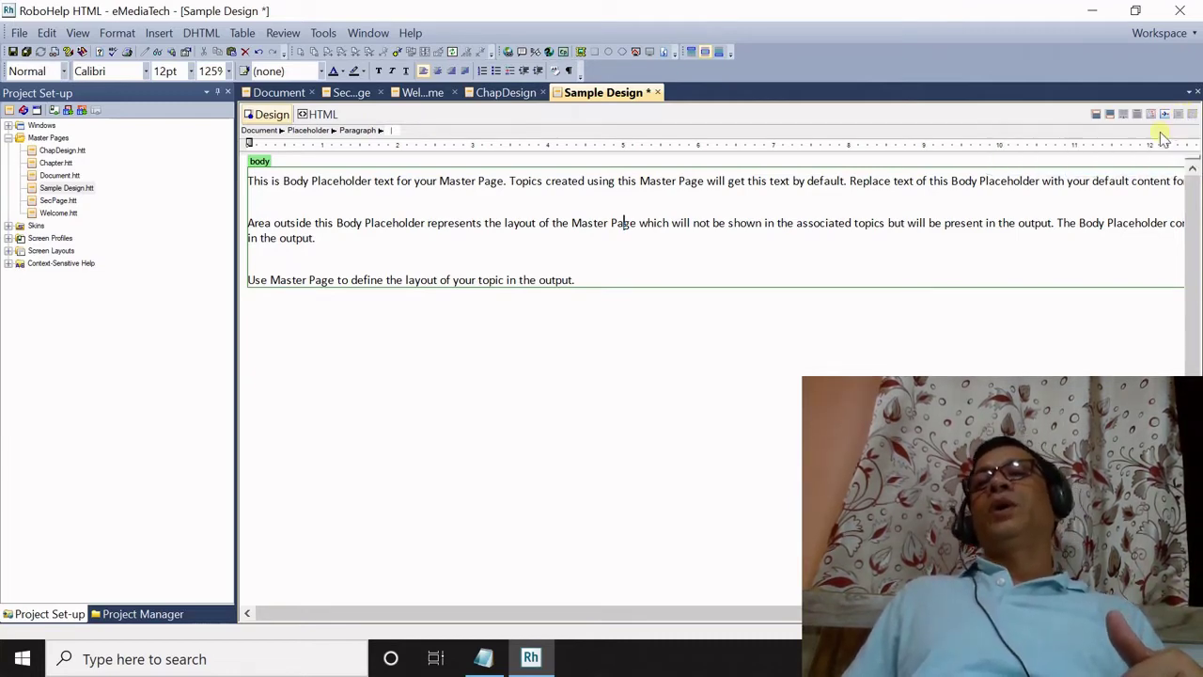
pyautogui.click(1097, 115)
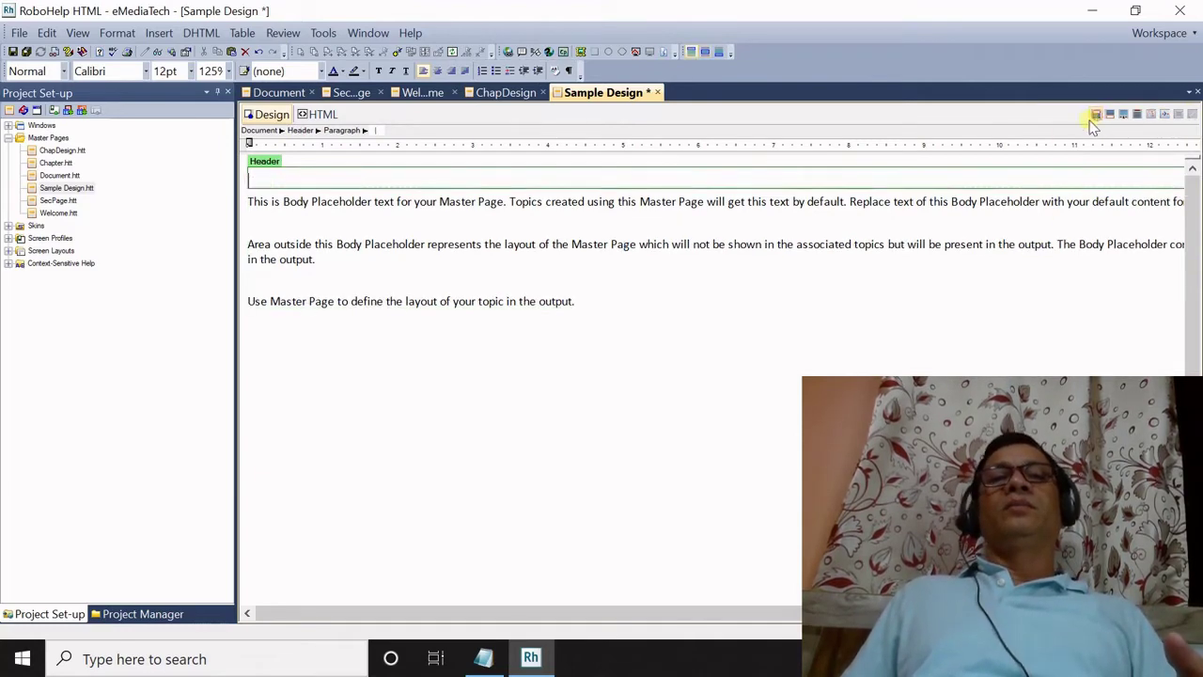
pyautogui.write('W')
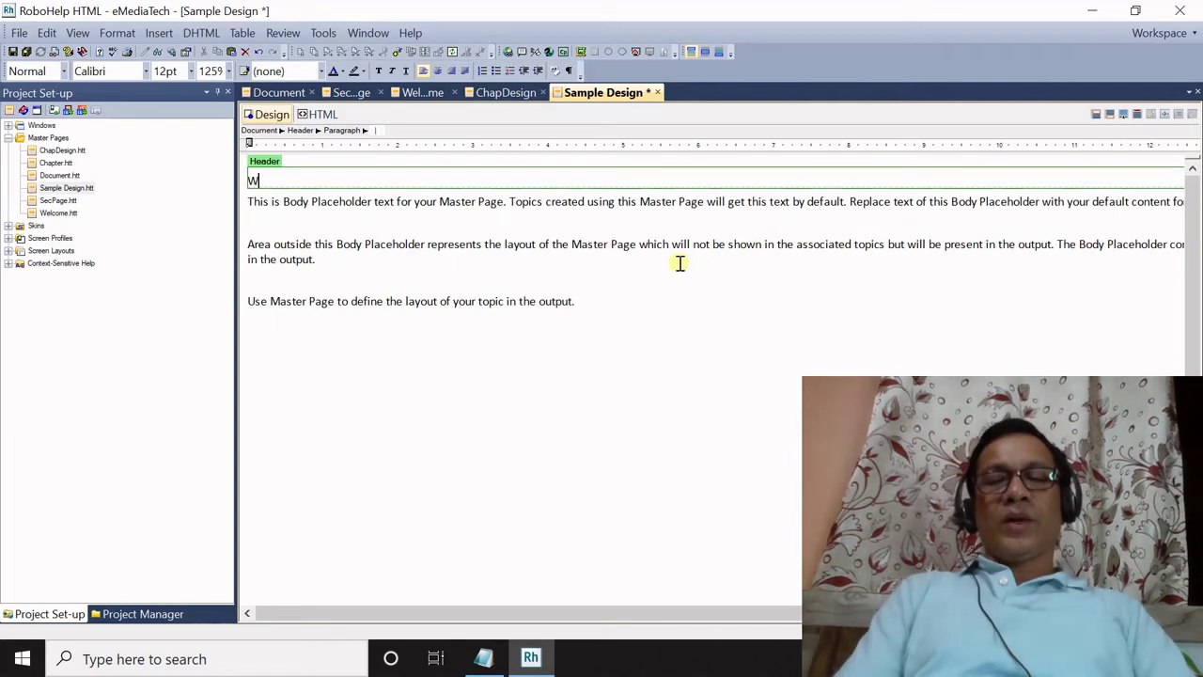
pyautogui.write('orking ')
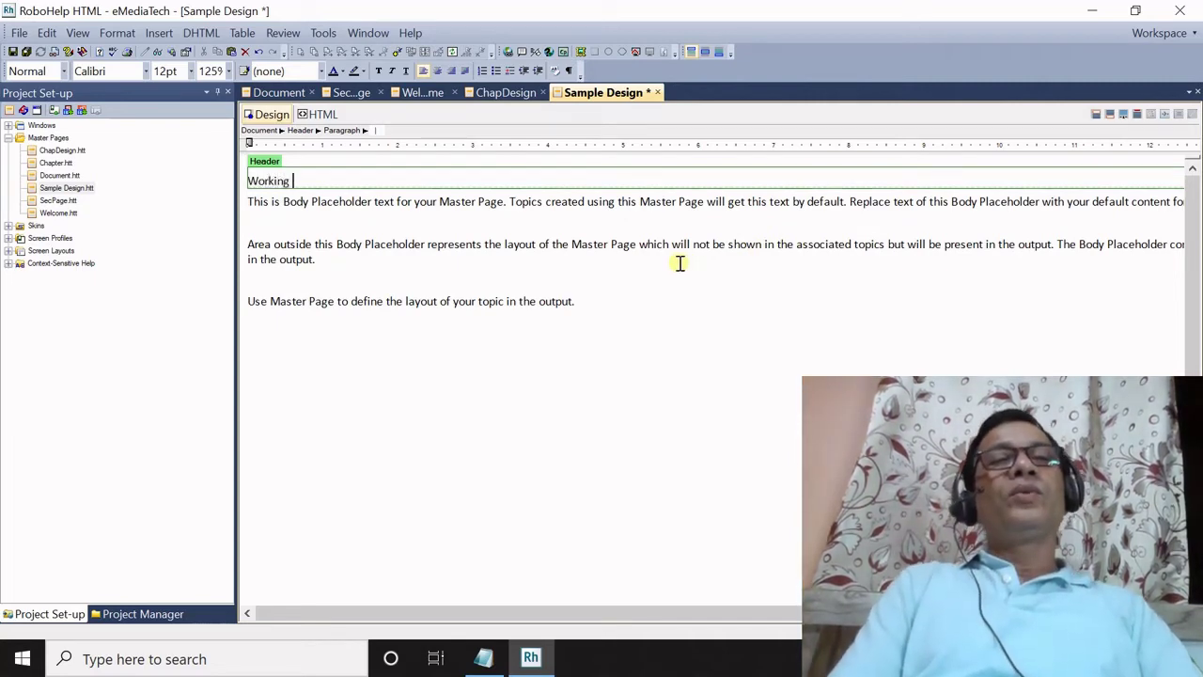
pyautogui.write('i')
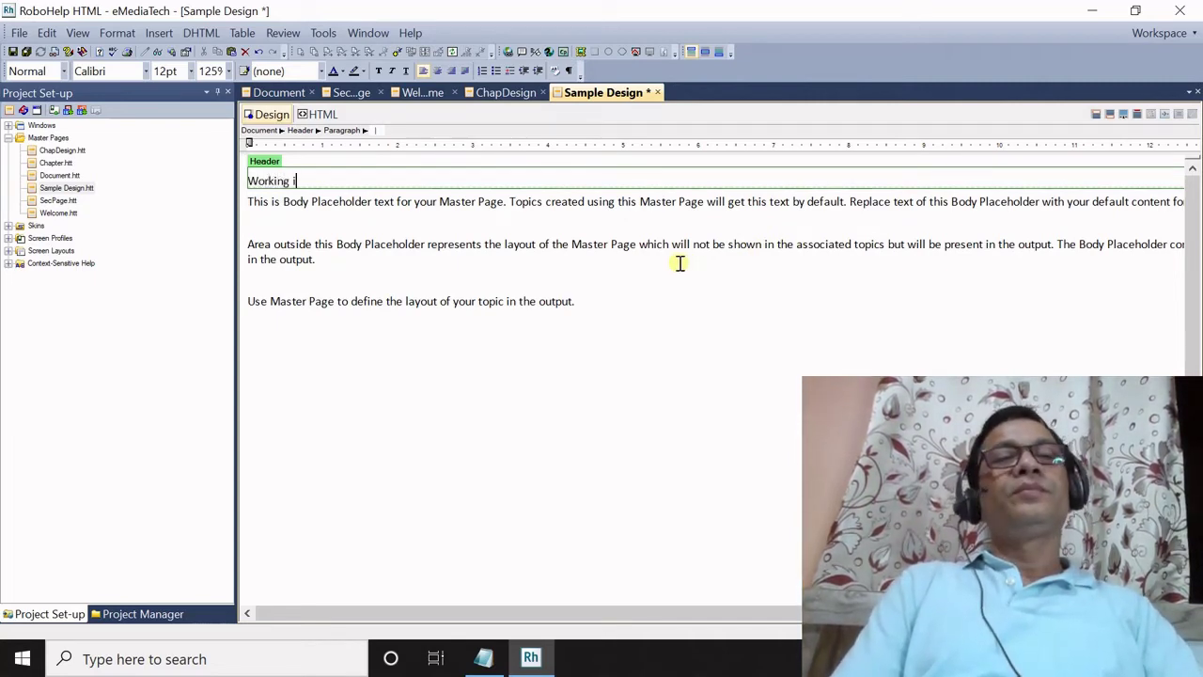
pyautogui.write('n Proje')
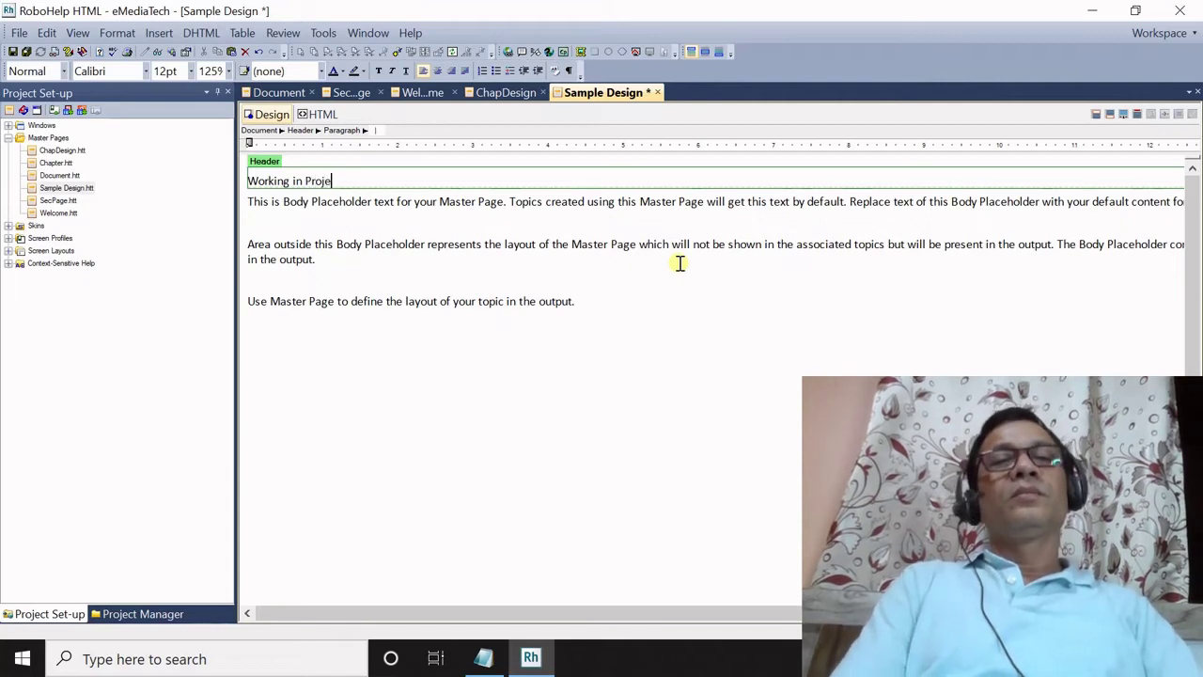
pyautogui.write('ct Se')
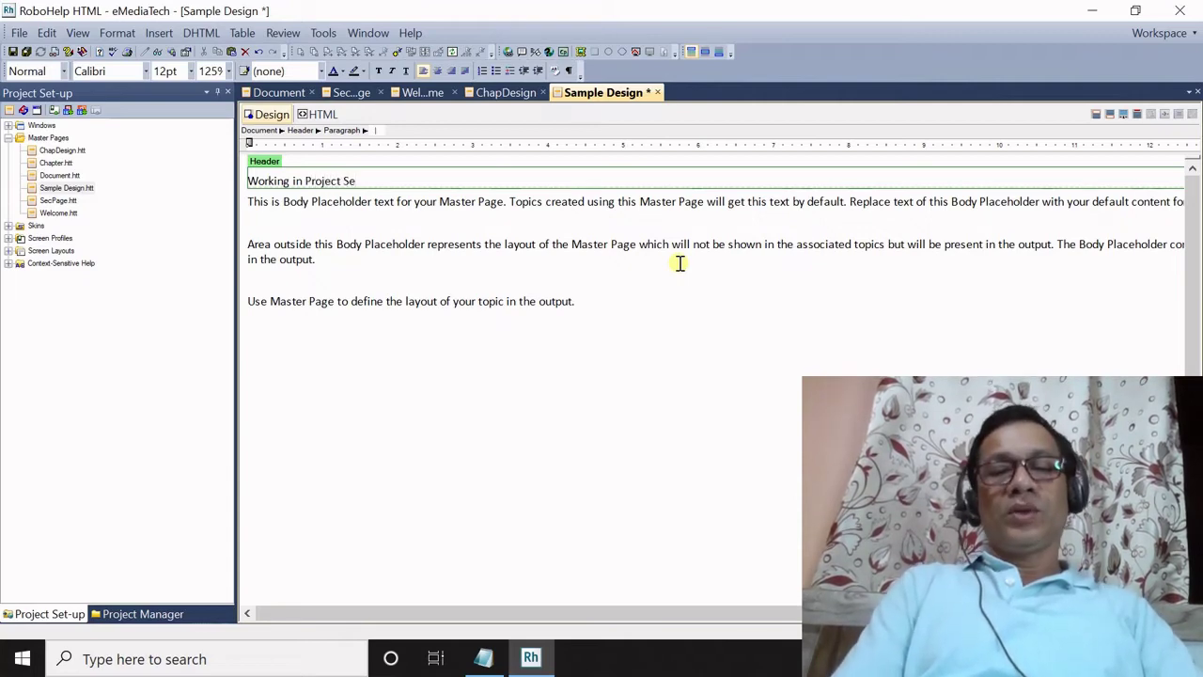
pyautogui.write('t-')
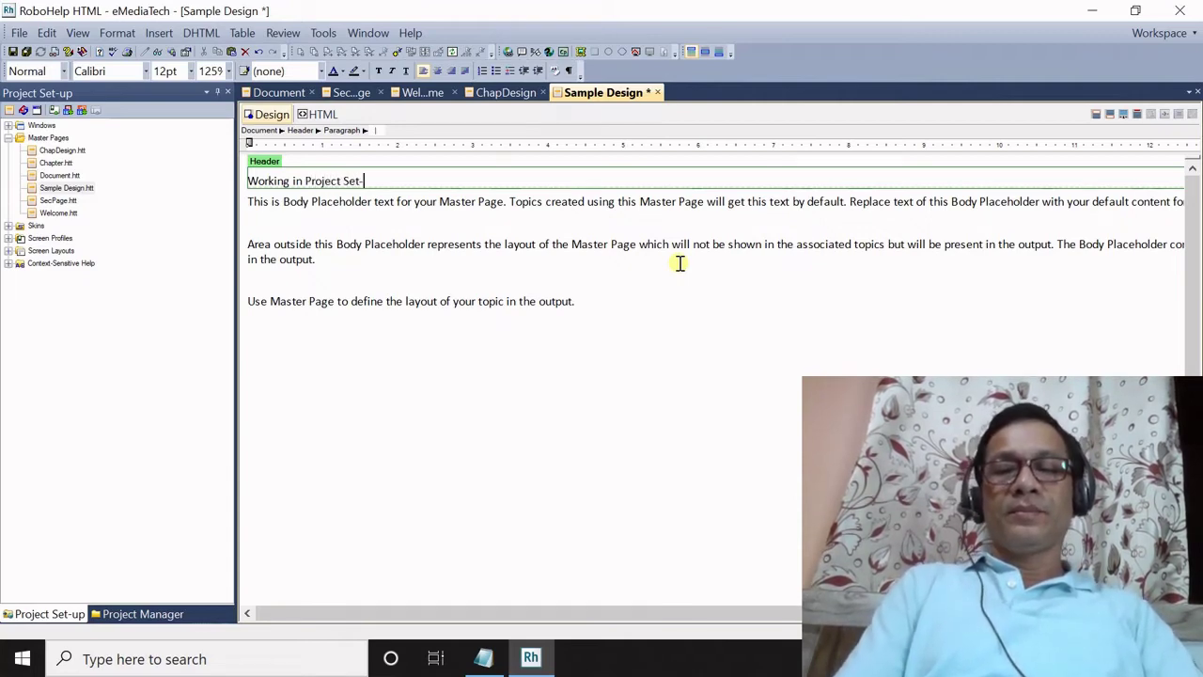
pyautogui.write('up')
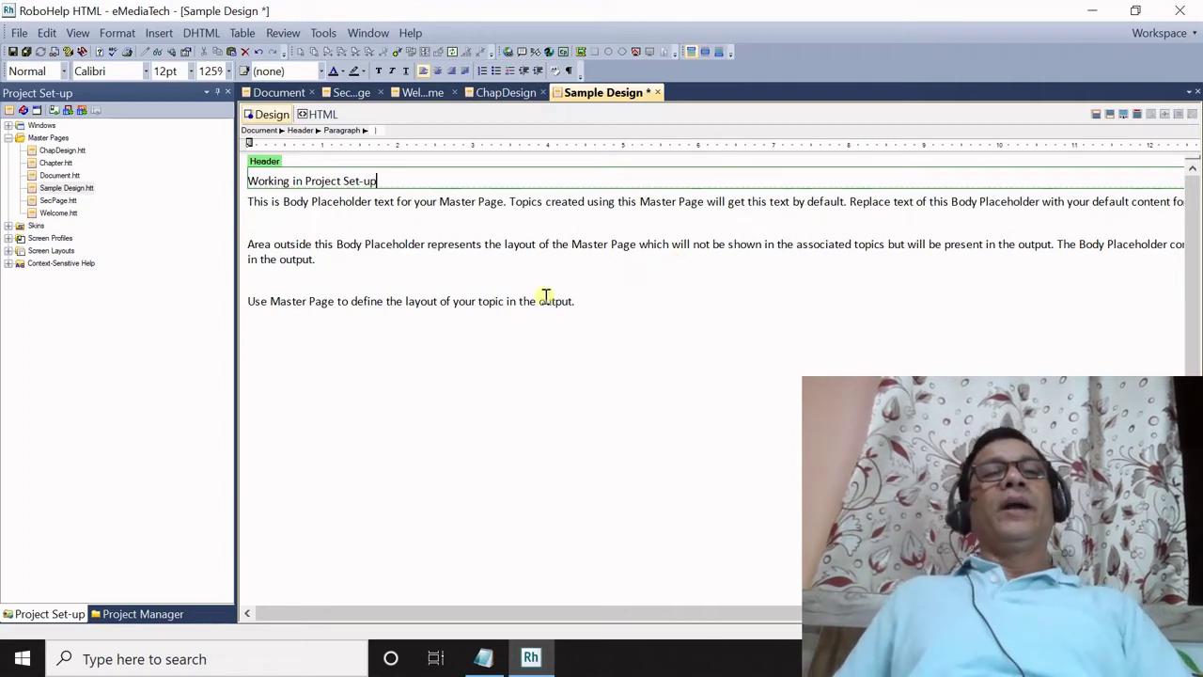
# Step: Apply the CellText style to the header text of the Sample Design master page
pyautogui.click(339, 181)
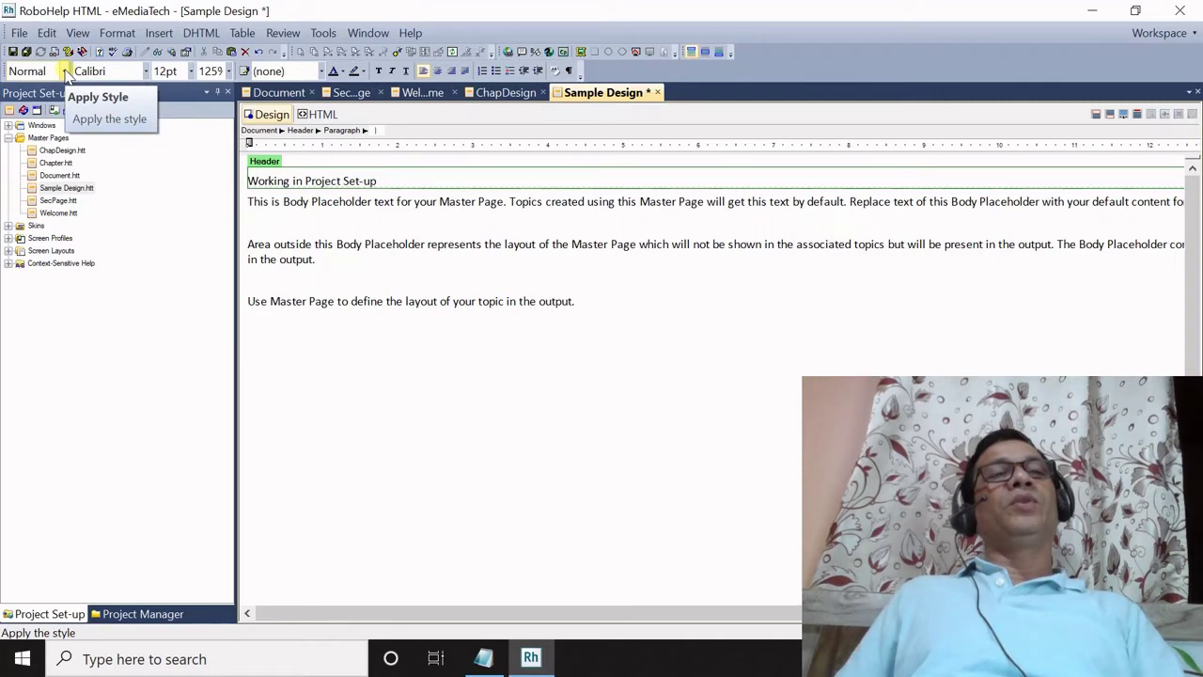
pyautogui.click(64, 71)
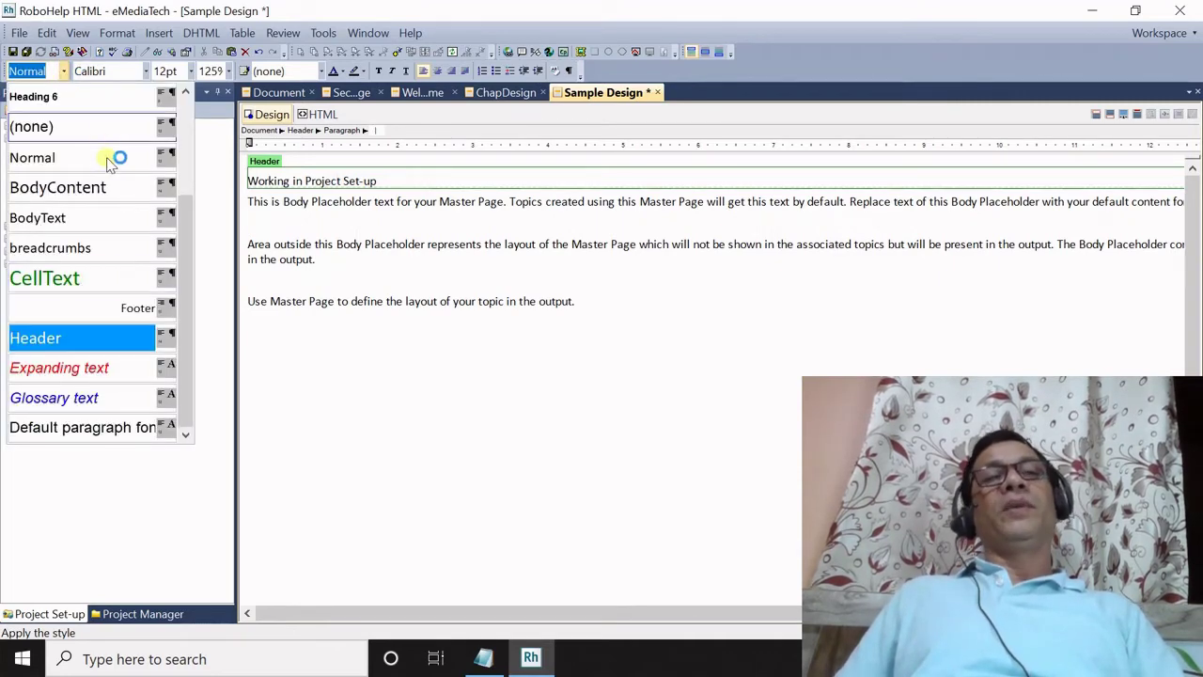
pyautogui.click(102, 281)
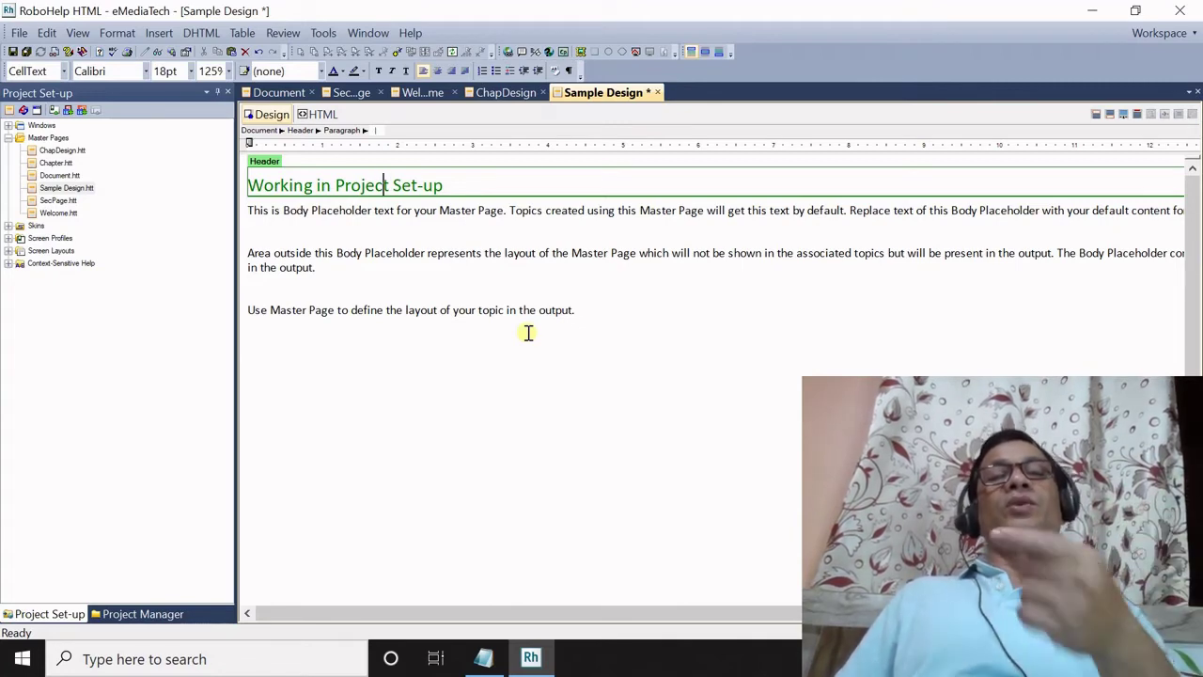
# Step: Add a footer to the Sample Design master page reading "Copyright @ 2021. eMedia Technologies, INC."
pyautogui.click(585, 311)
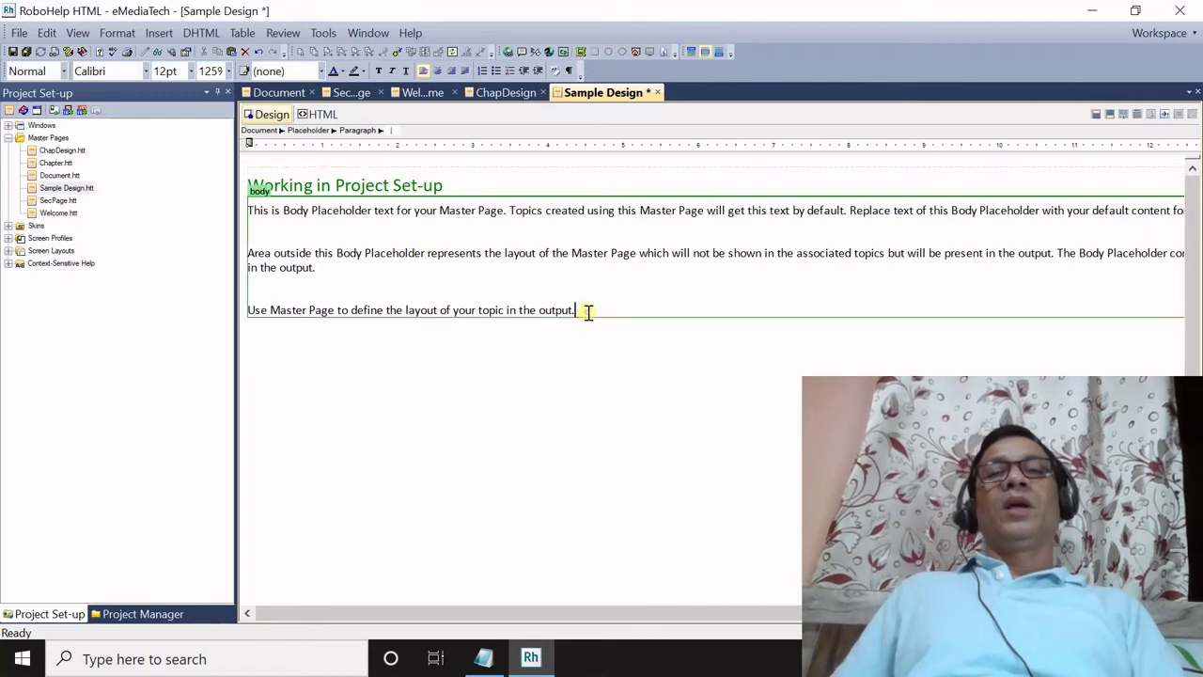
pyautogui.click(1110, 114)
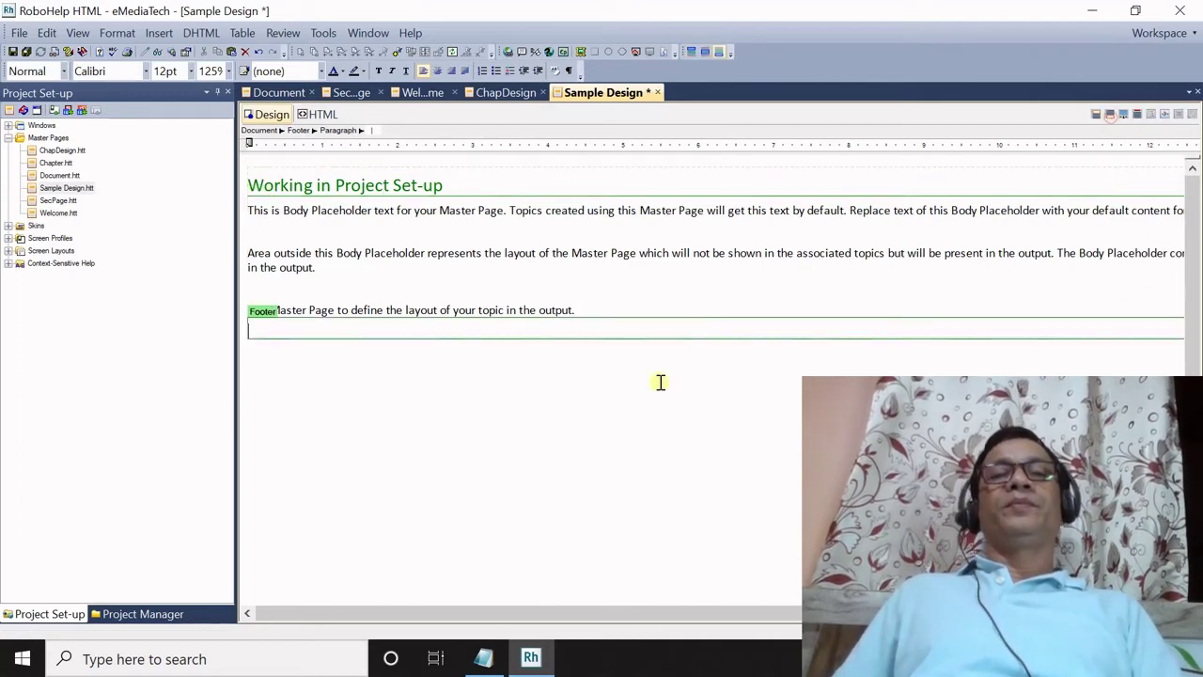
pyautogui.write('Cop')
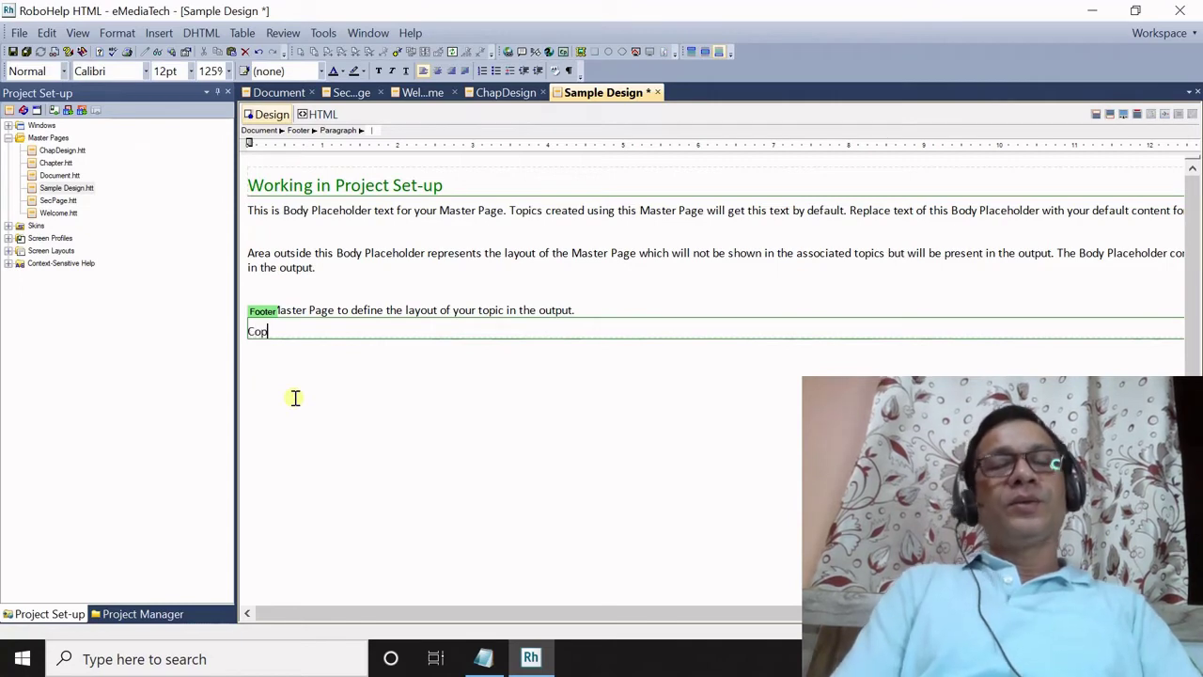
pyautogui.write('yri')
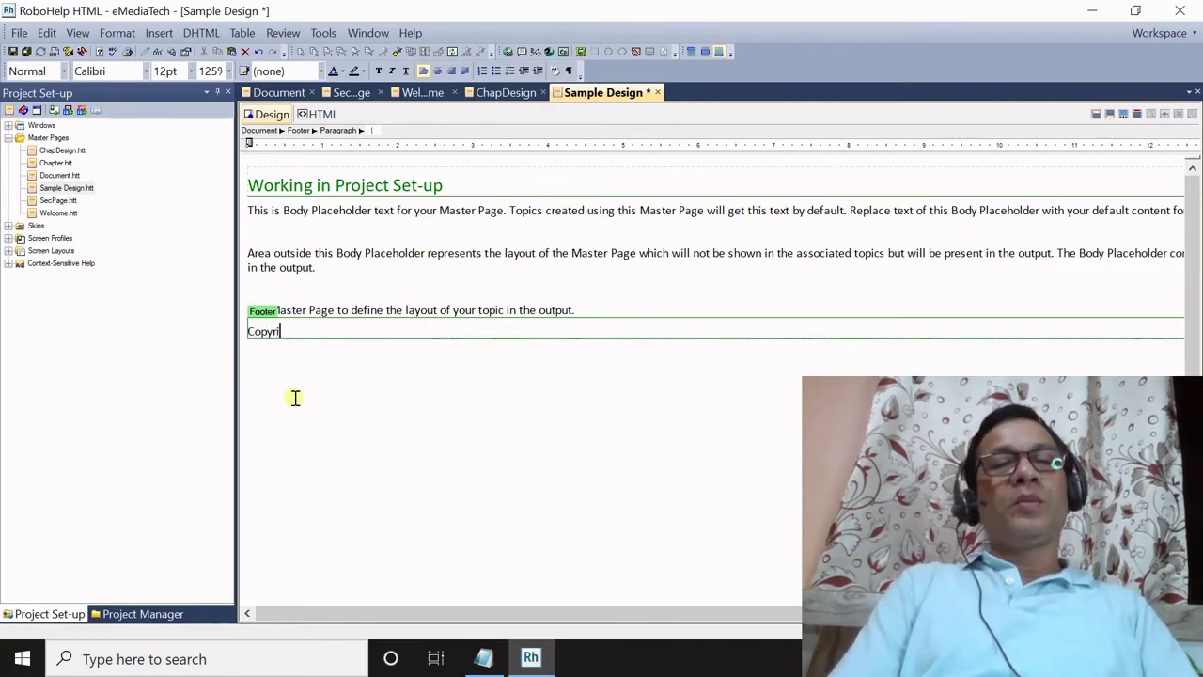
pyautogui.write('ght @')
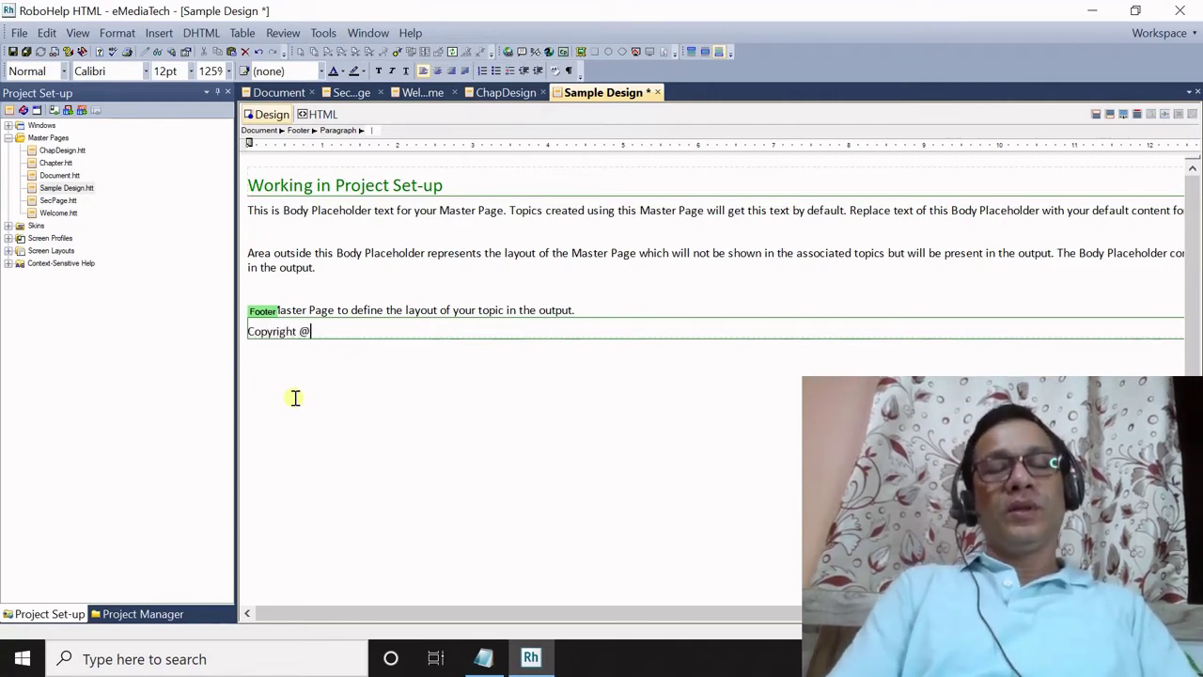
pyautogui.write(' 2021')
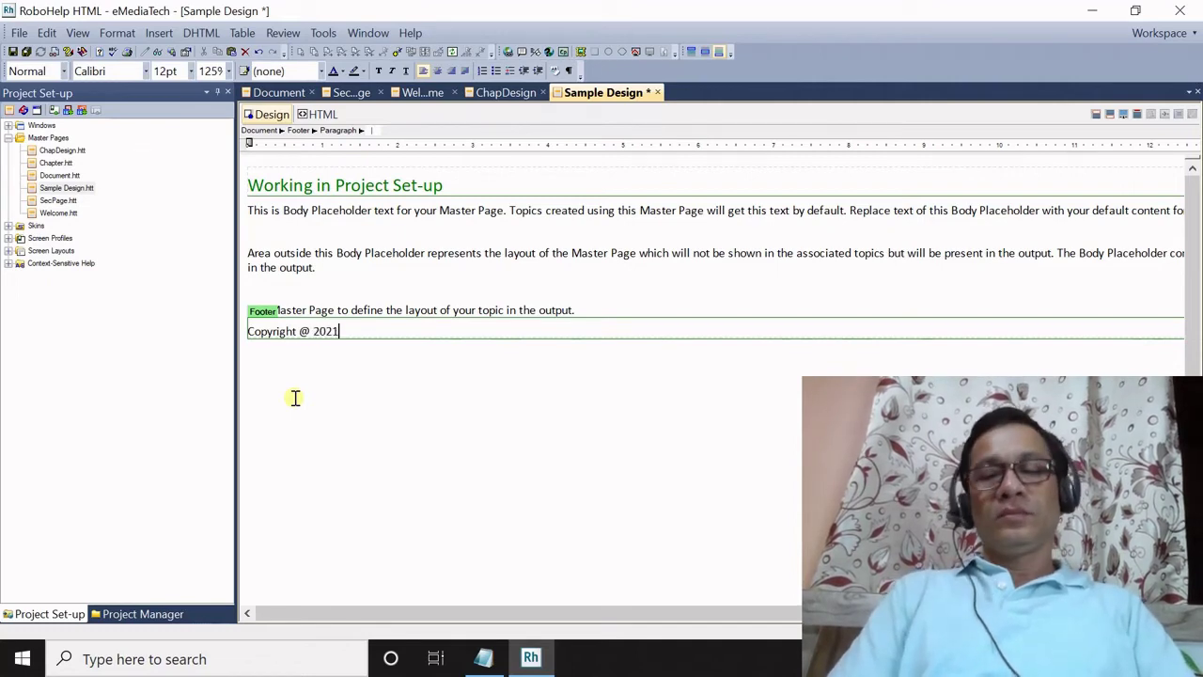
pyautogui.write('. e')
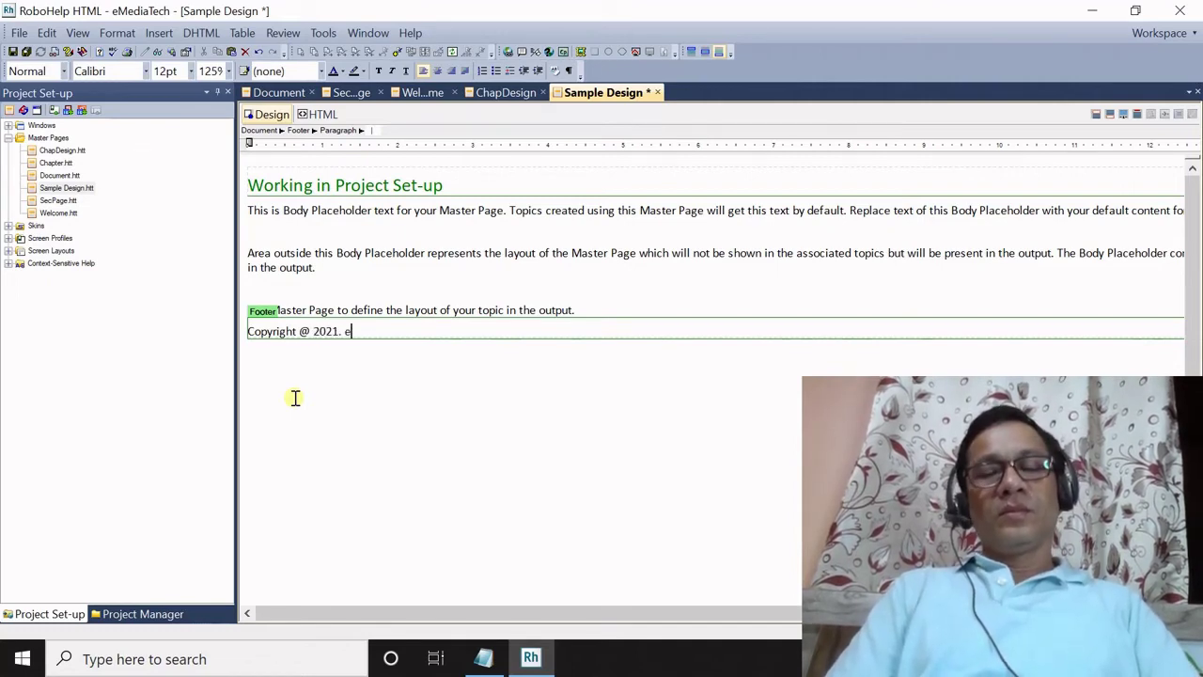
pyautogui.write('Media')
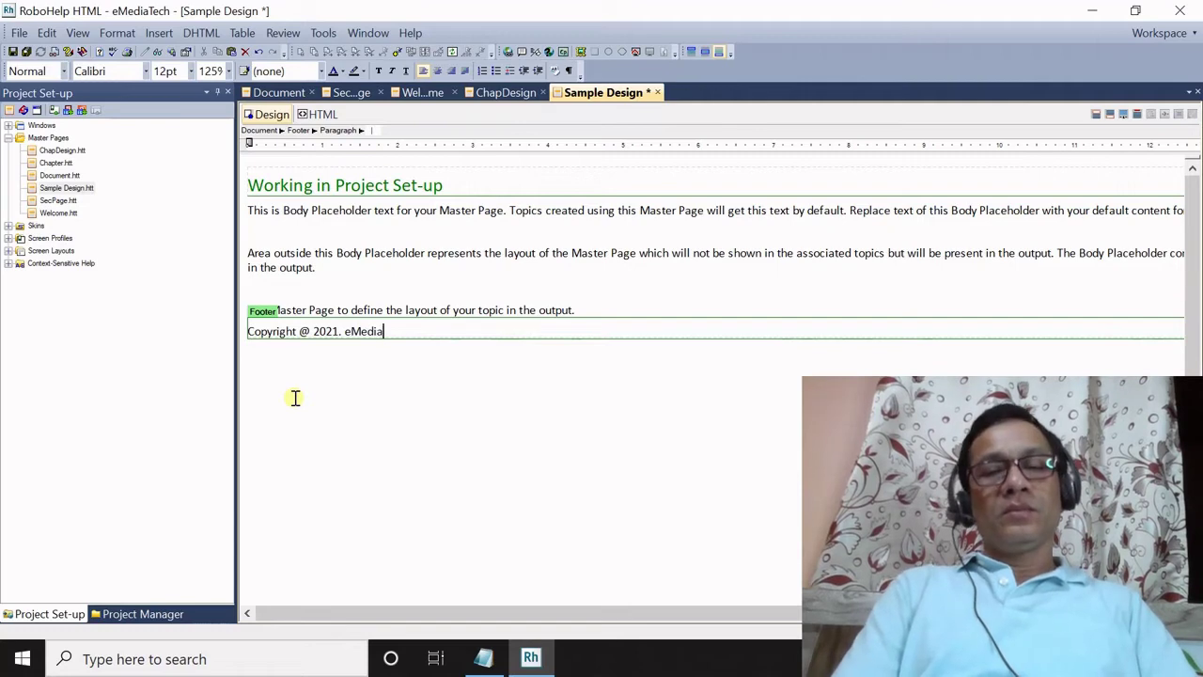
pyautogui.write(' Techno')
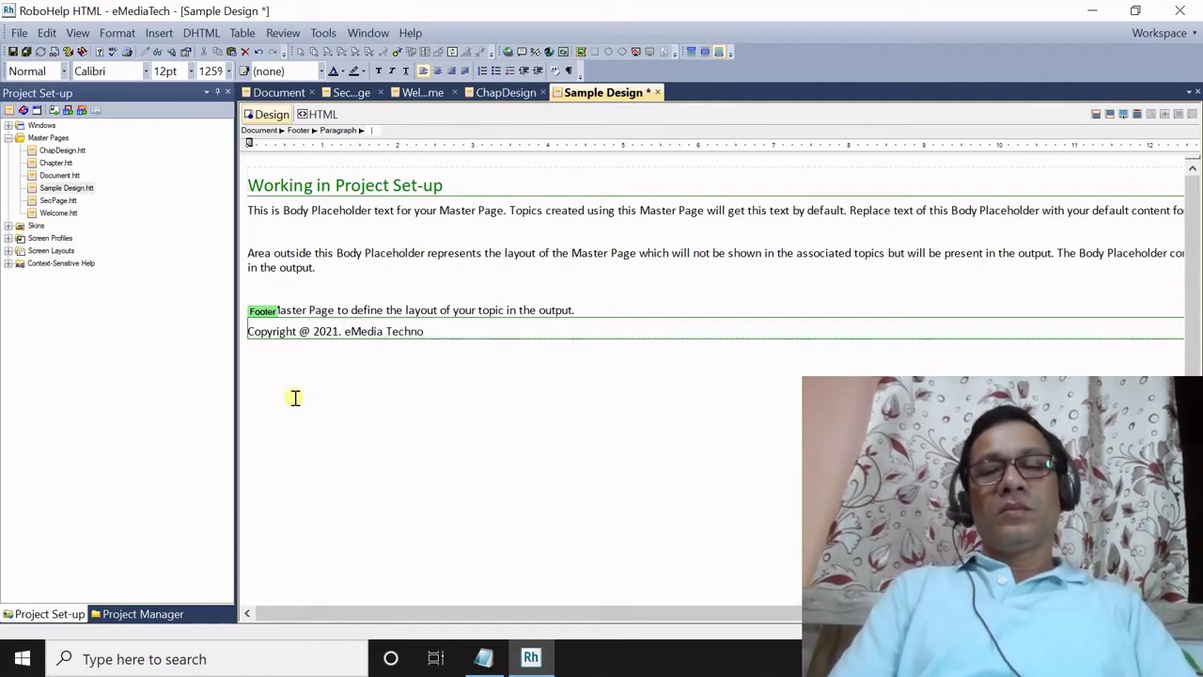
pyautogui.write('log')
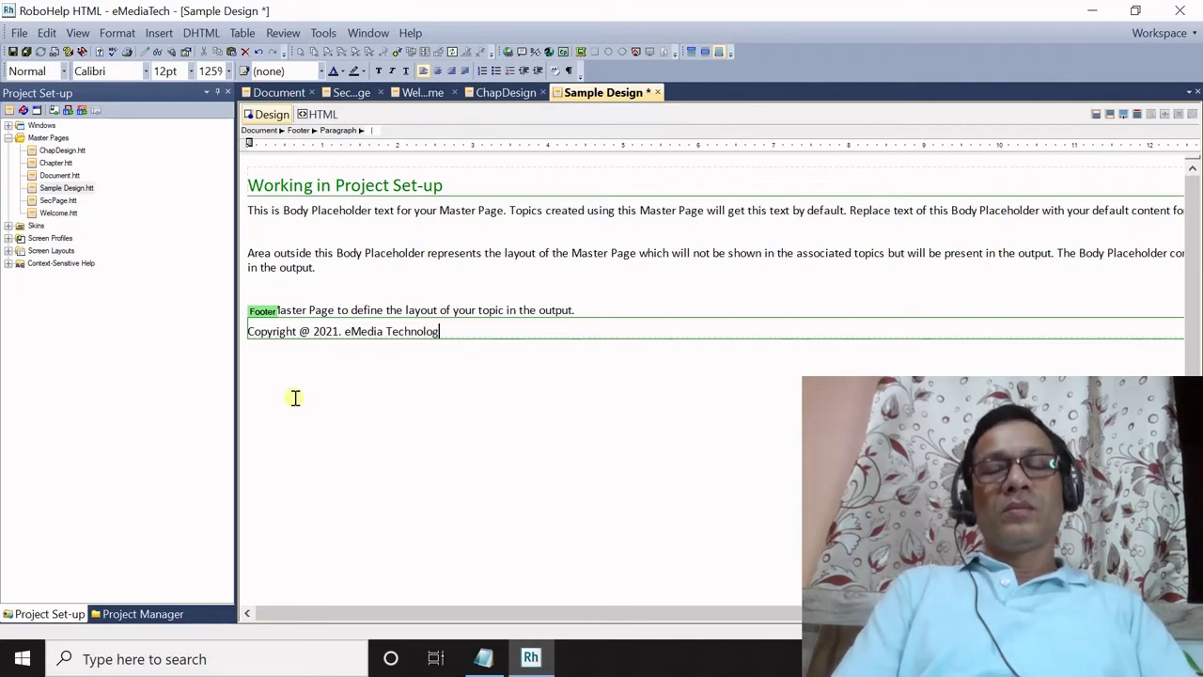
pyautogui.write('ies, Cl')
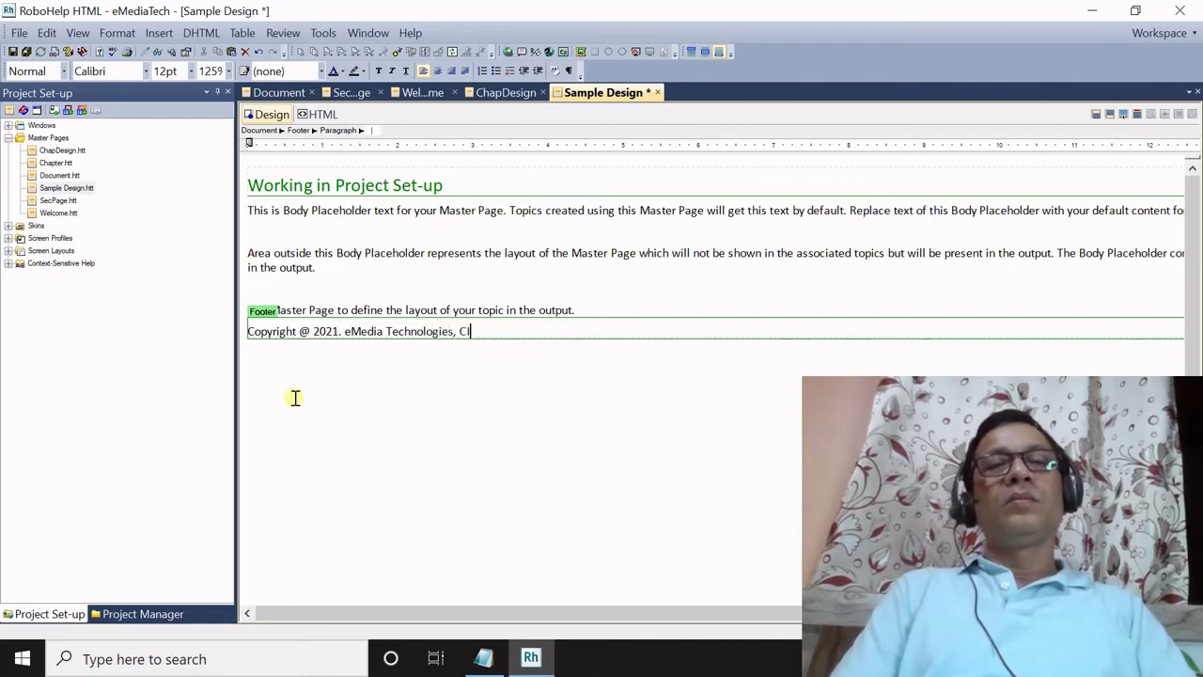
pyautogui.press('BackSpace')
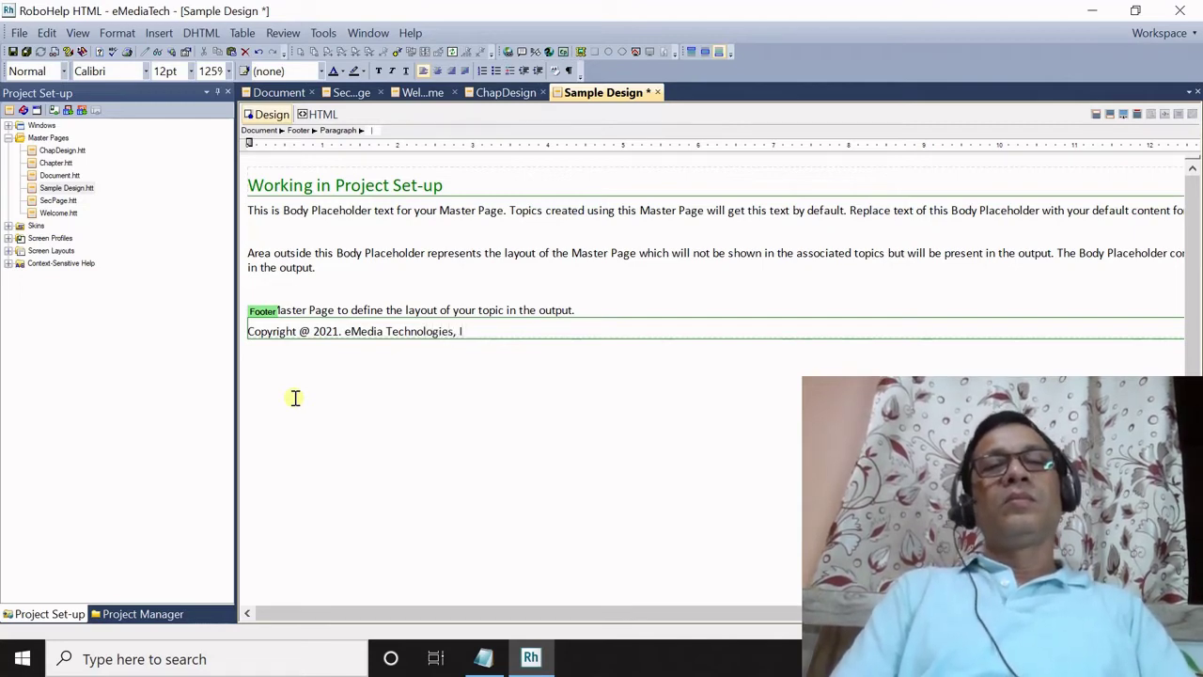
pyautogui.write('NC.')
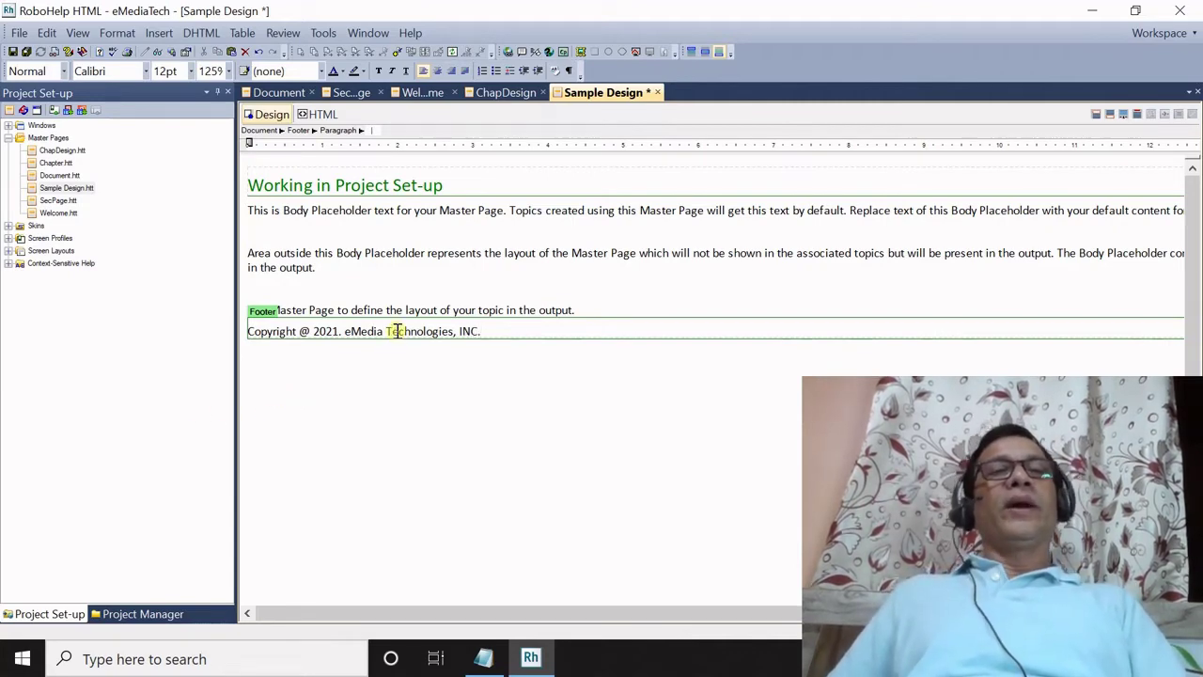
# Step: Apply the BodyText style to the footer text and save the Sample Design master page
pyautogui.click(64, 72)
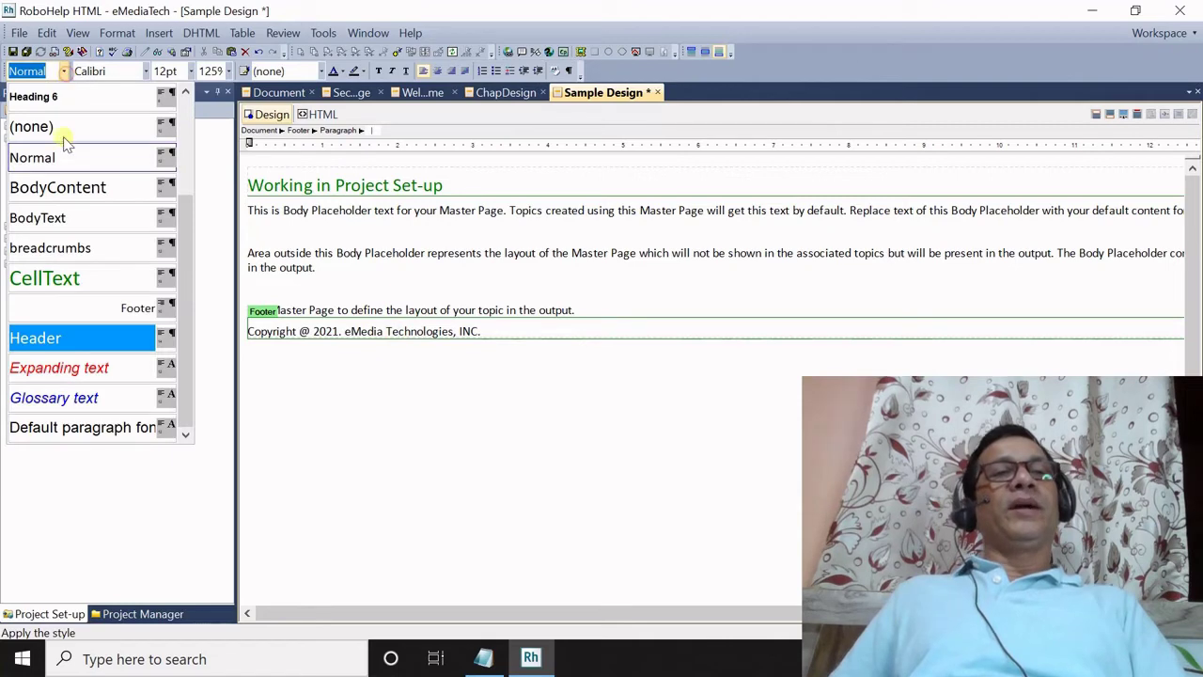
pyautogui.click(92, 223)
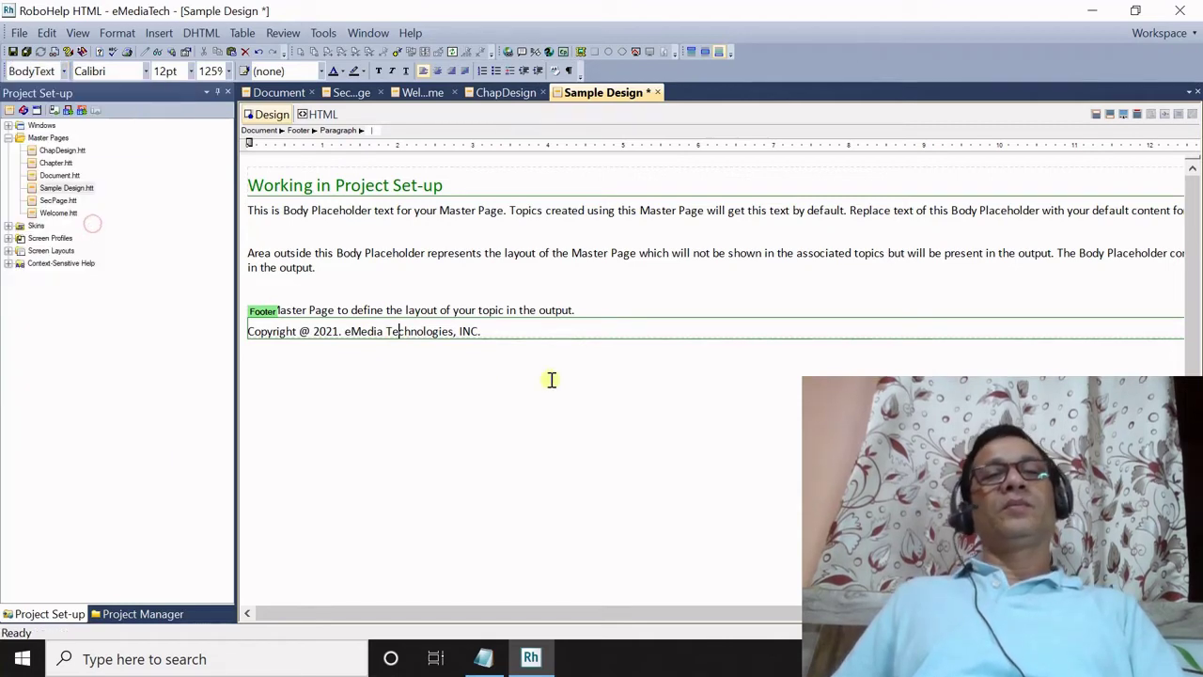
pyautogui.click(551, 331)
pyautogui.hotkey('ctrl', 's')
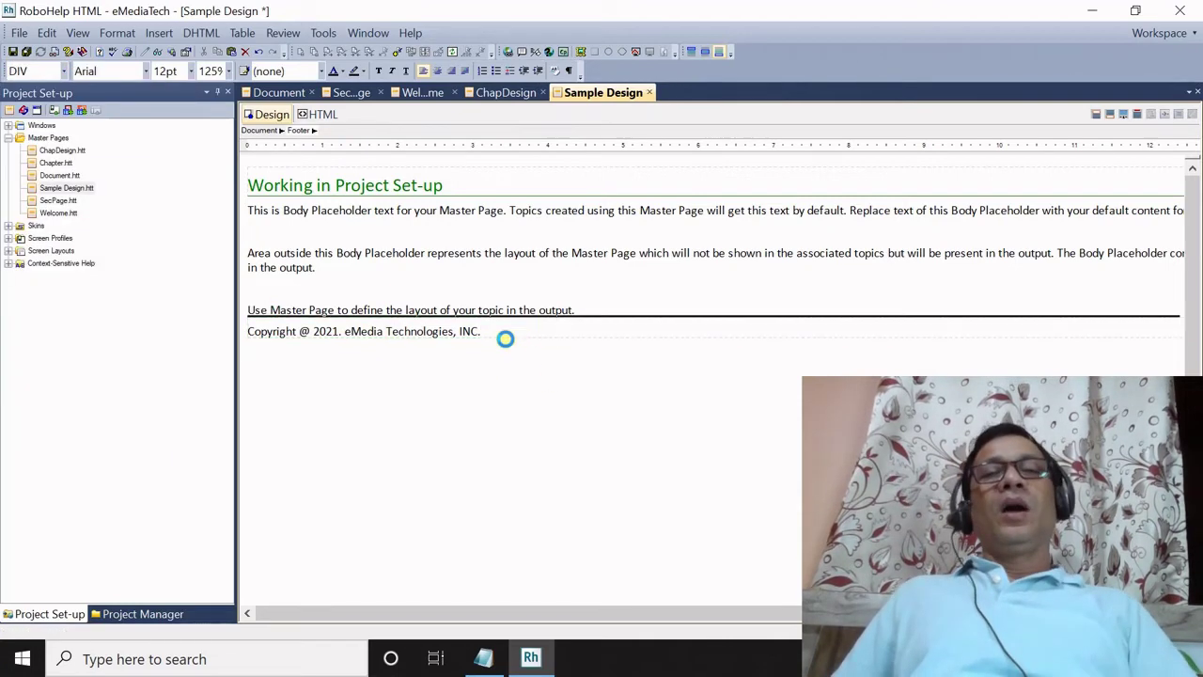
# Step: Expand the Forward folder in the project files and open the Copyright and Trademarks and Help Conventions topics
pyautogui.click(615, 290)
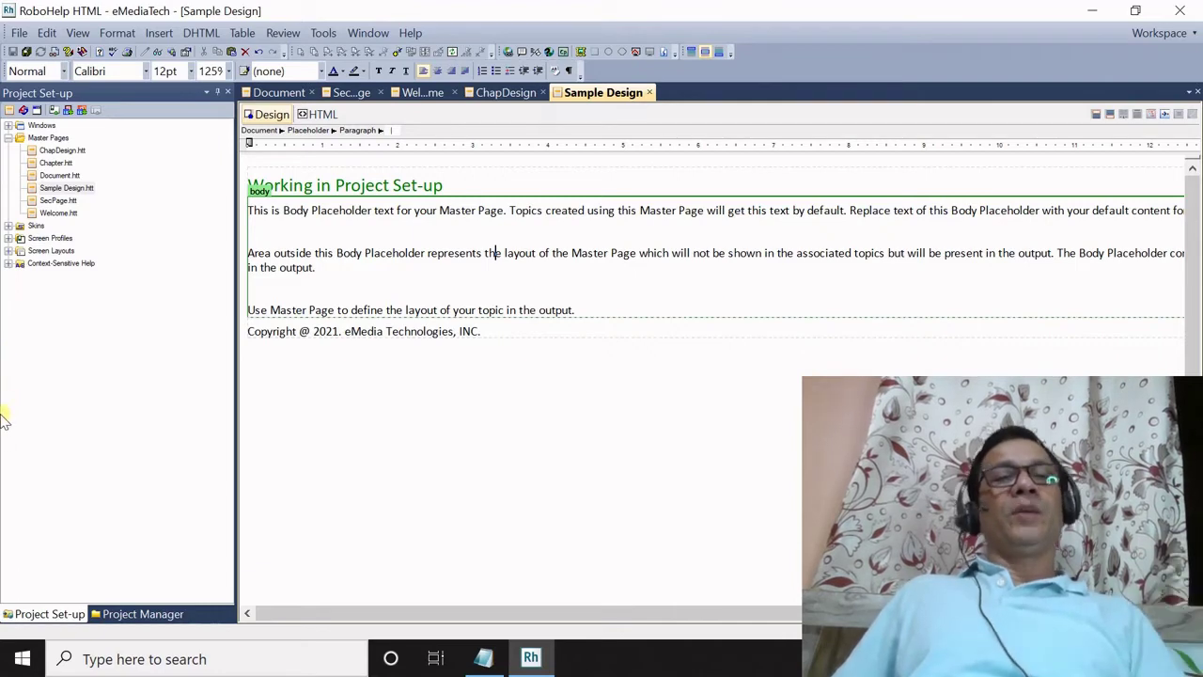
pyautogui.click(174, 614)
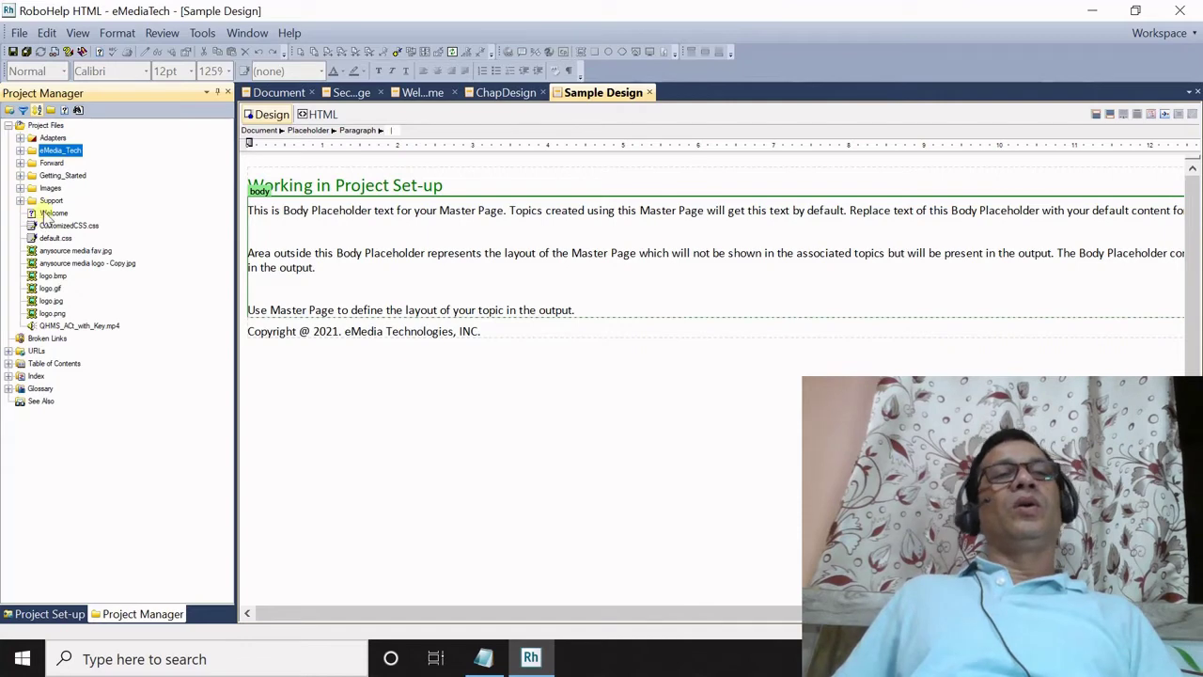
pyautogui.click(20, 162)
pyautogui.doubleClick(79, 176)
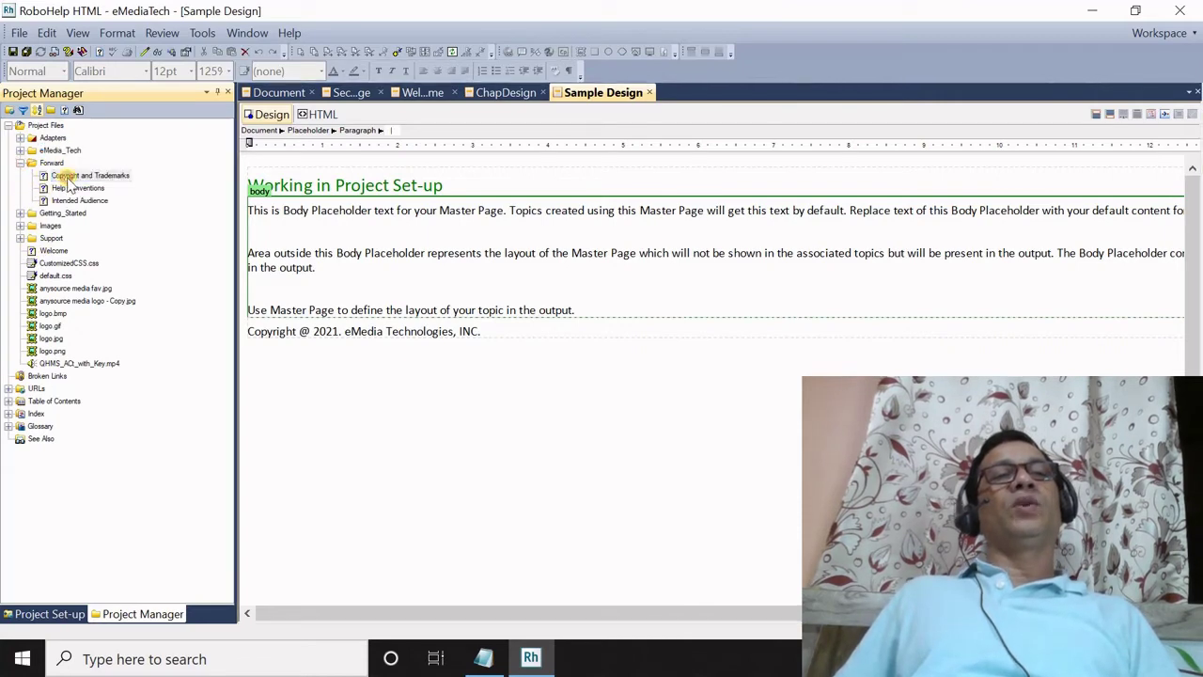
pyautogui.doubleClick(78, 188)
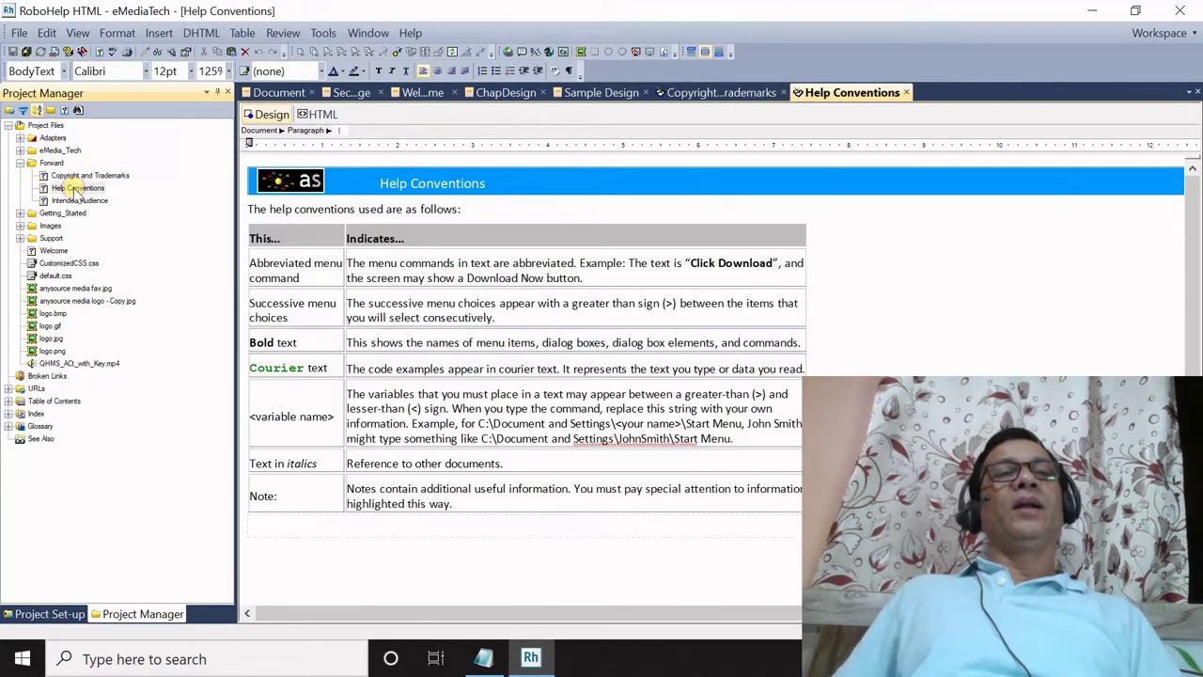
# Step: Expand the Getting_Started folder and open the Getting Started and Overview topics to view their layout
pyautogui.click(20, 214)
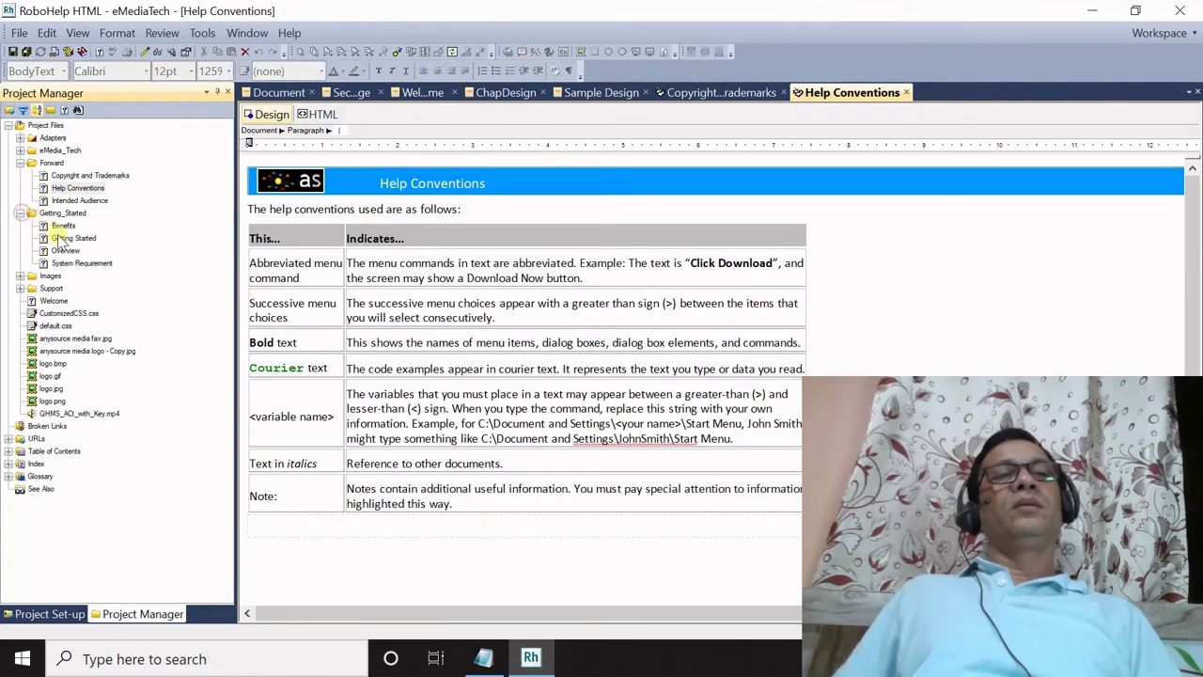
pyautogui.click(59, 239)
pyautogui.doubleClick(59, 239)
pyautogui.click(64, 251)
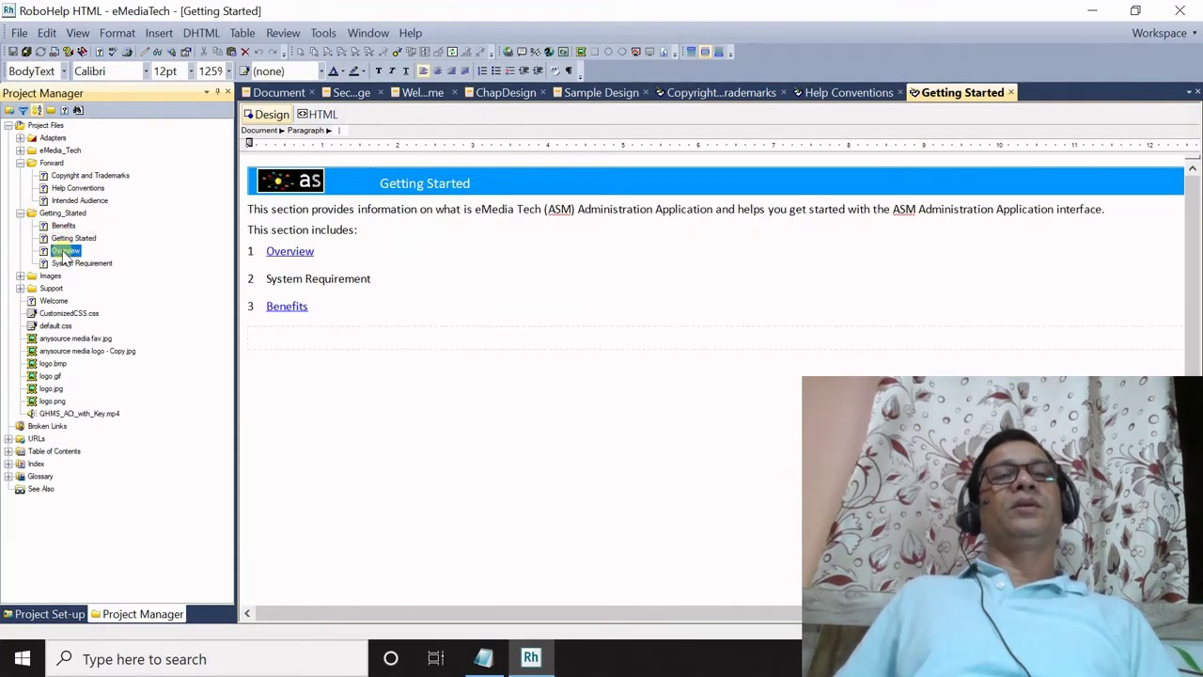
pyautogui.doubleClick(64, 251)
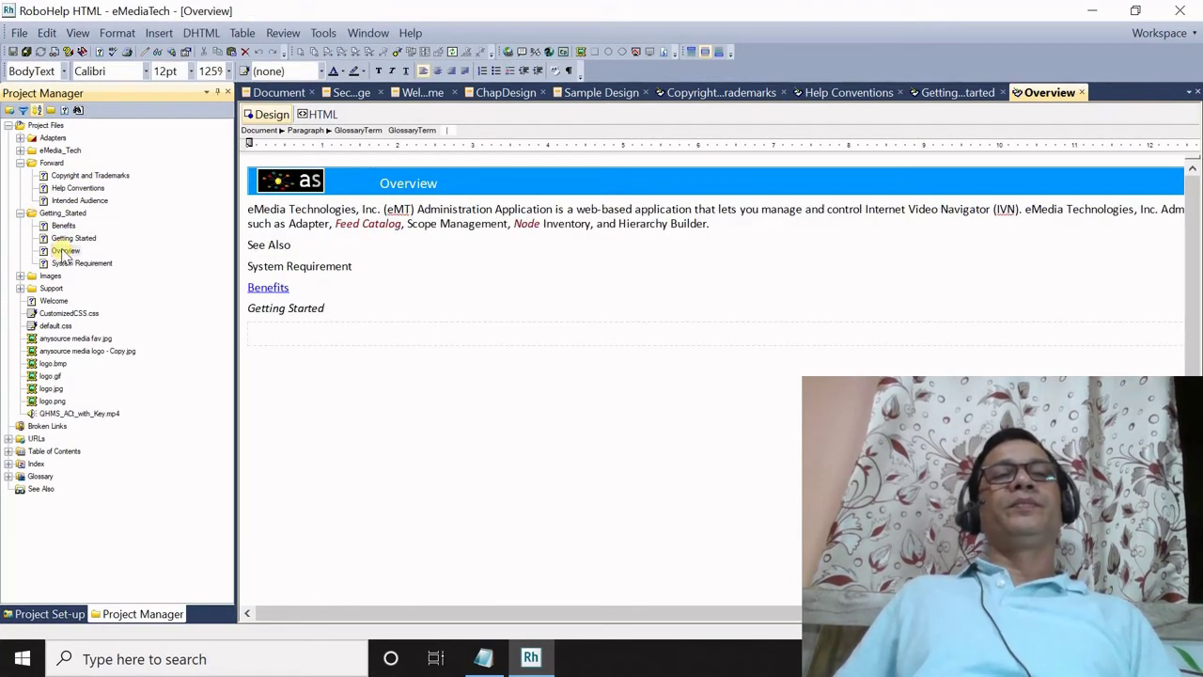
# Step: Assign the Sample Design master page to the Getting Started topic through its topic properties and save the topic
pyautogui.doubleClick(75, 239)
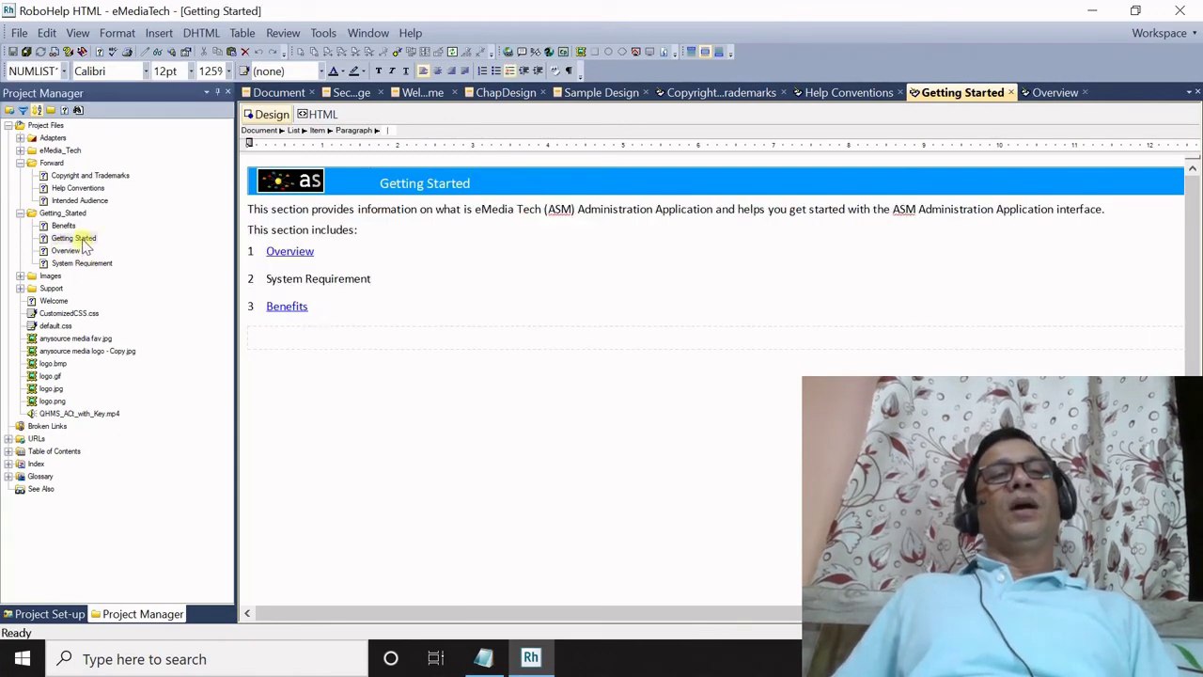
pyautogui.rightClick(85, 243)
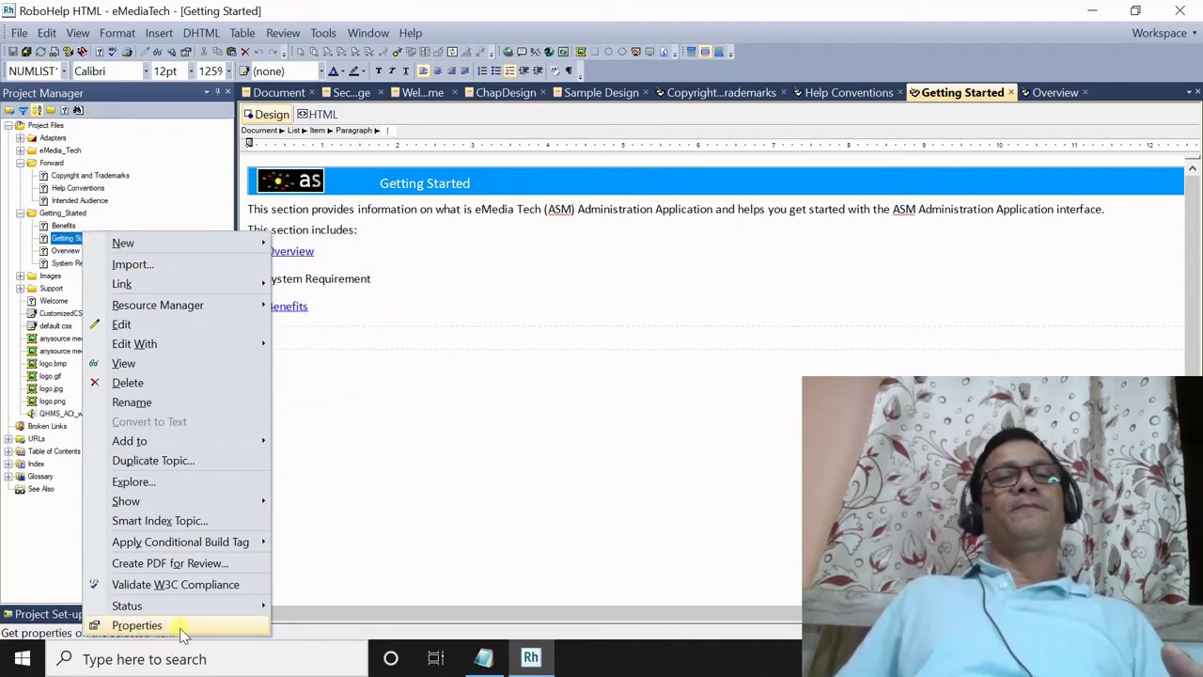
pyautogui.click(137, 625)
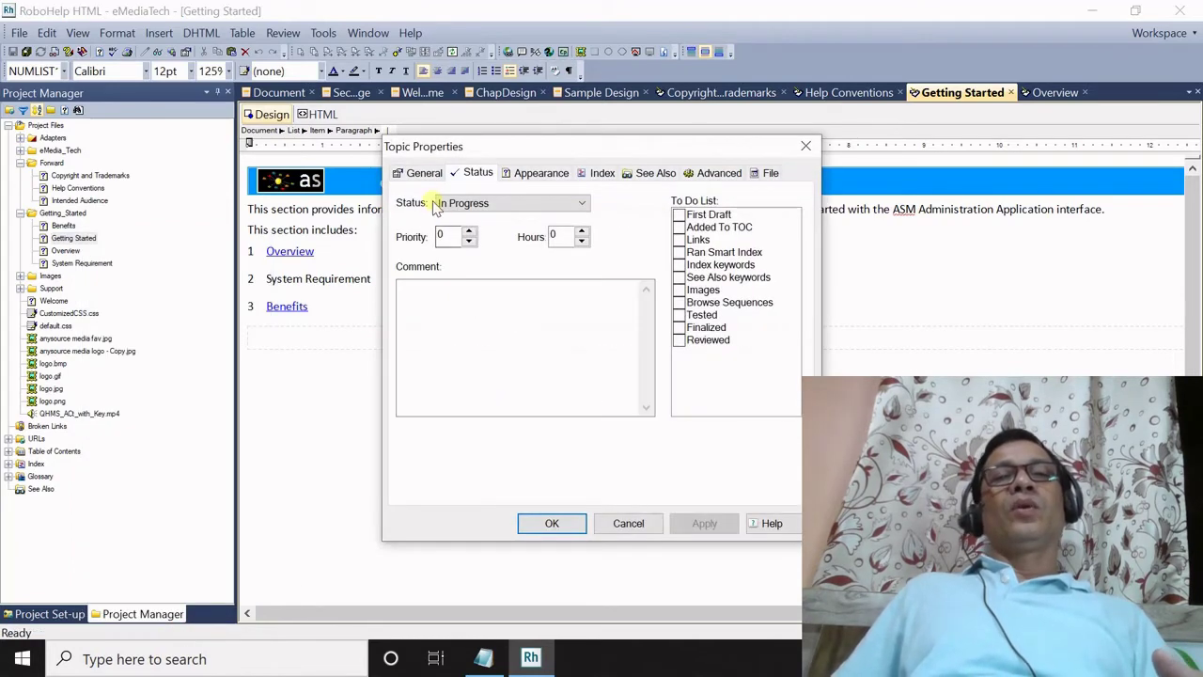
pyautogui.click(425, 175)
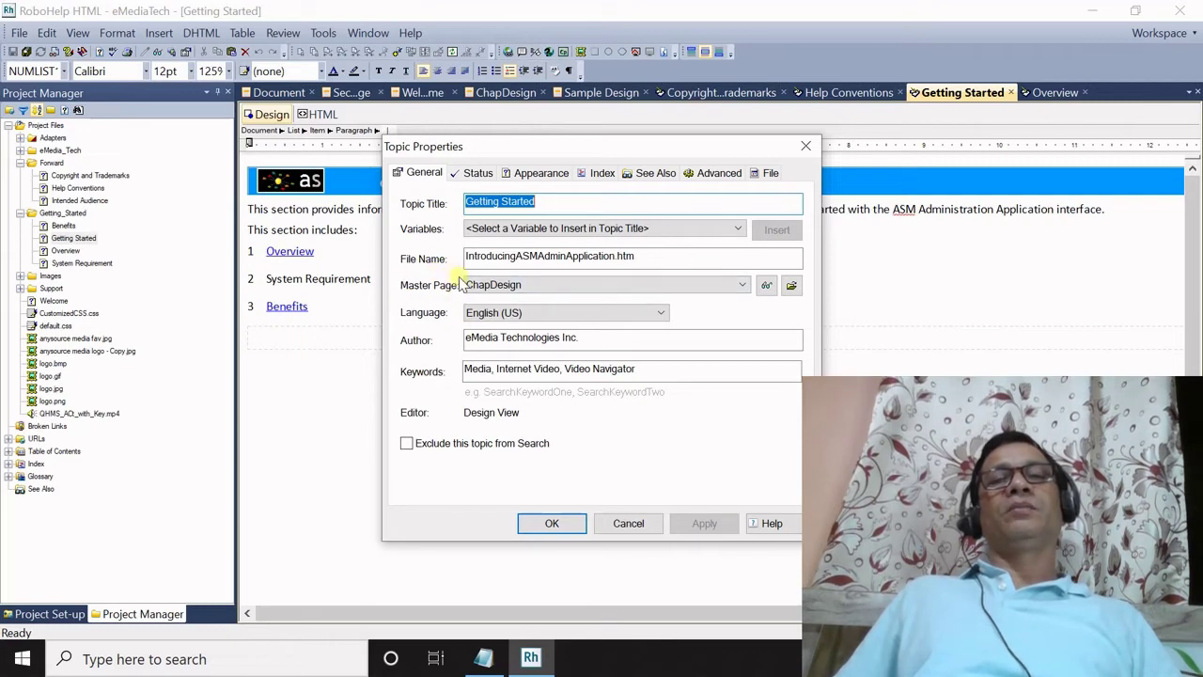
pyautogui.click(734, 287)
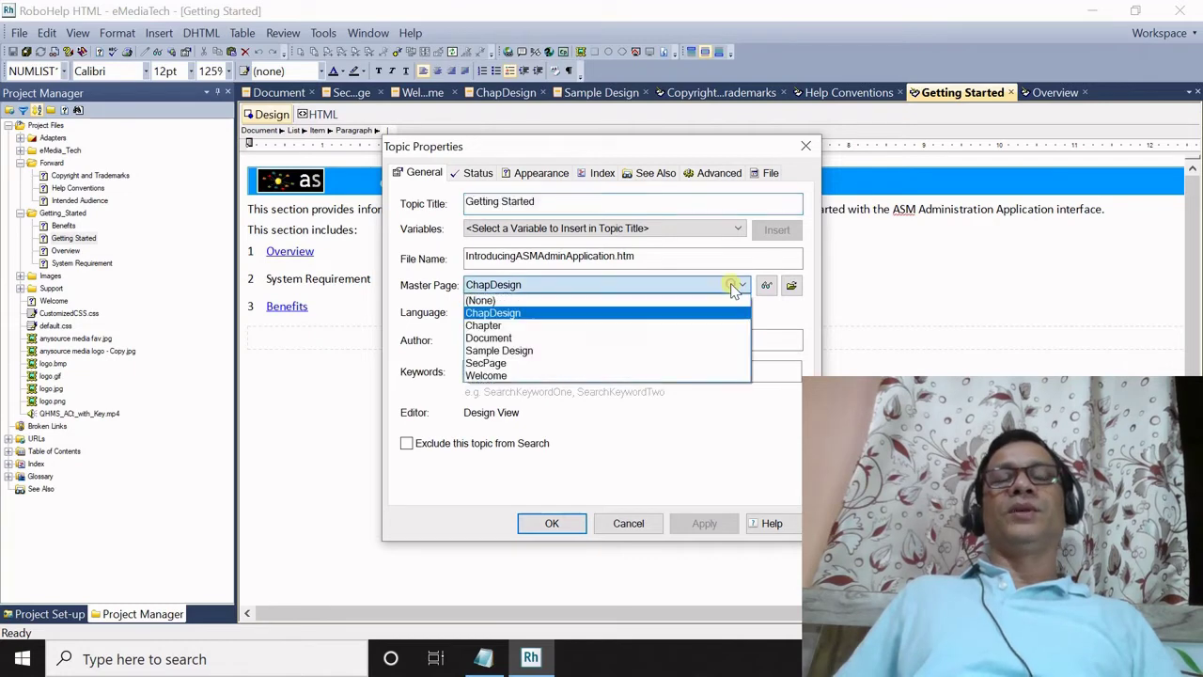
pyautogui.click(602, 352)
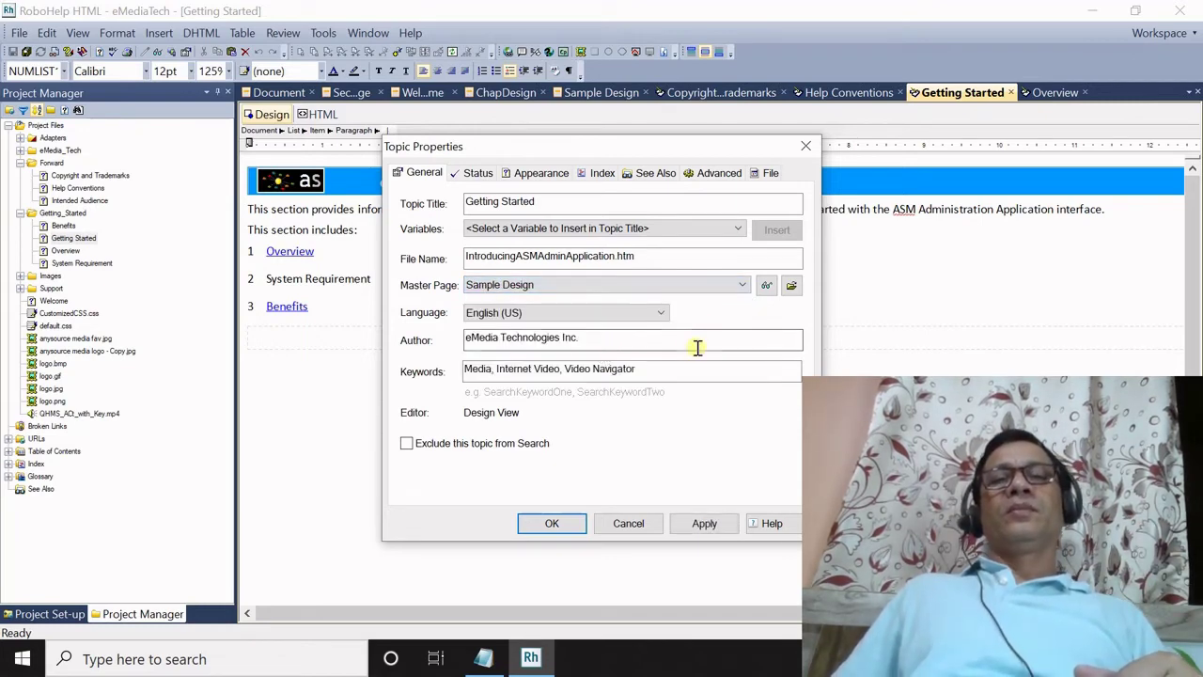
pyautogui.click(703, 524)
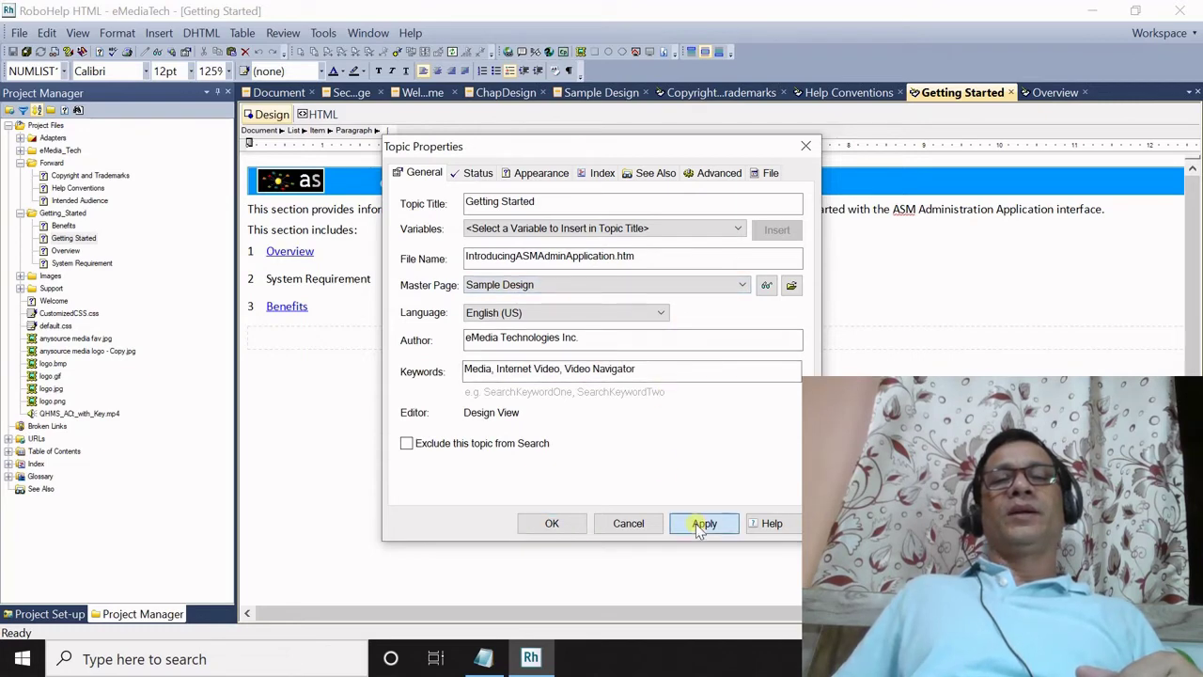
pyautogui.click(563, 526)
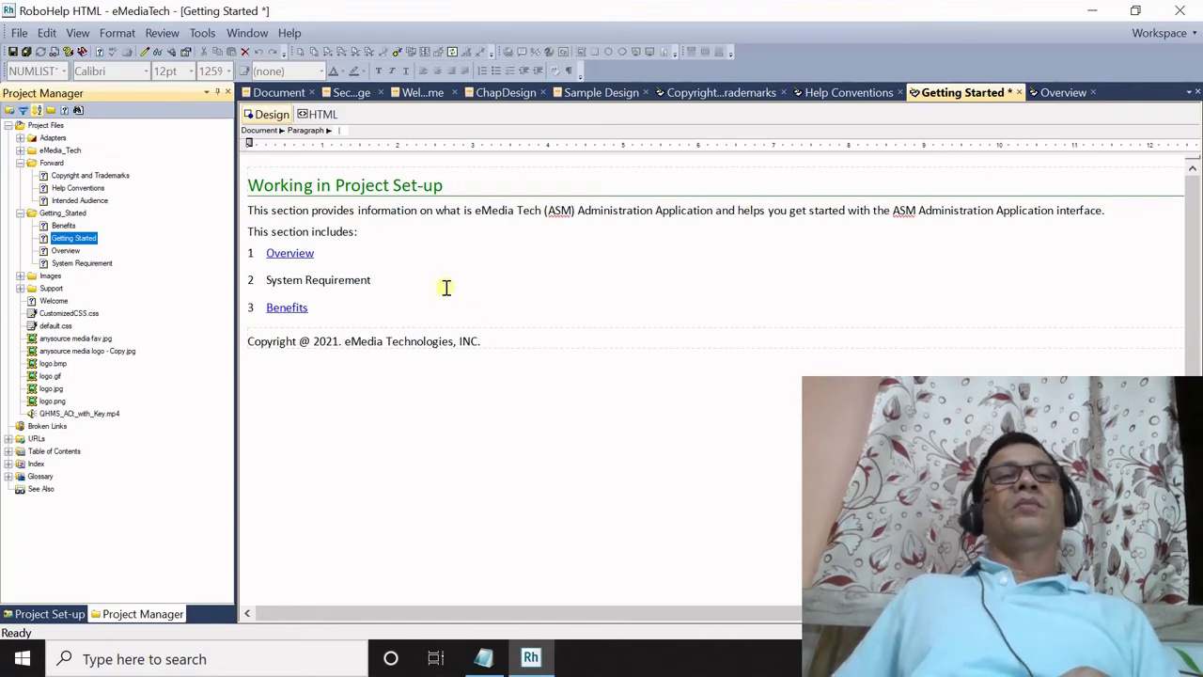
pyautogui.click(25, 51)
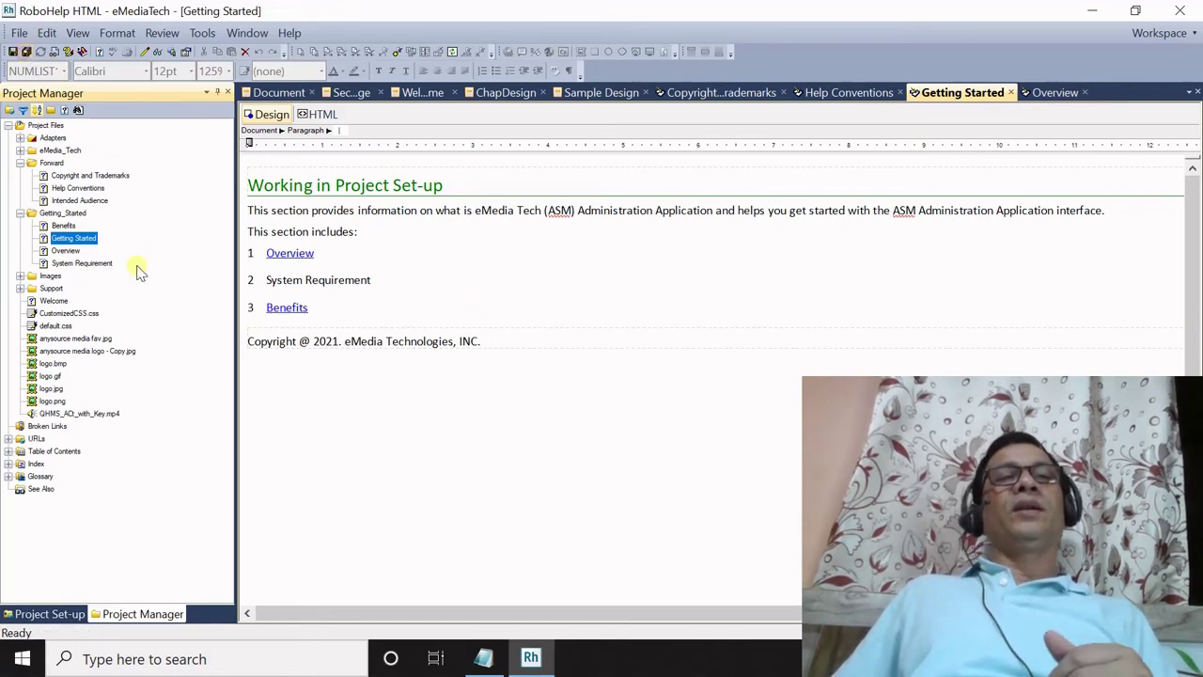
# Step: Switch the Getting Started topic's master page back to ChapDesign in its topic properties and save the topic
pyautogui.rightClick(91, 241)
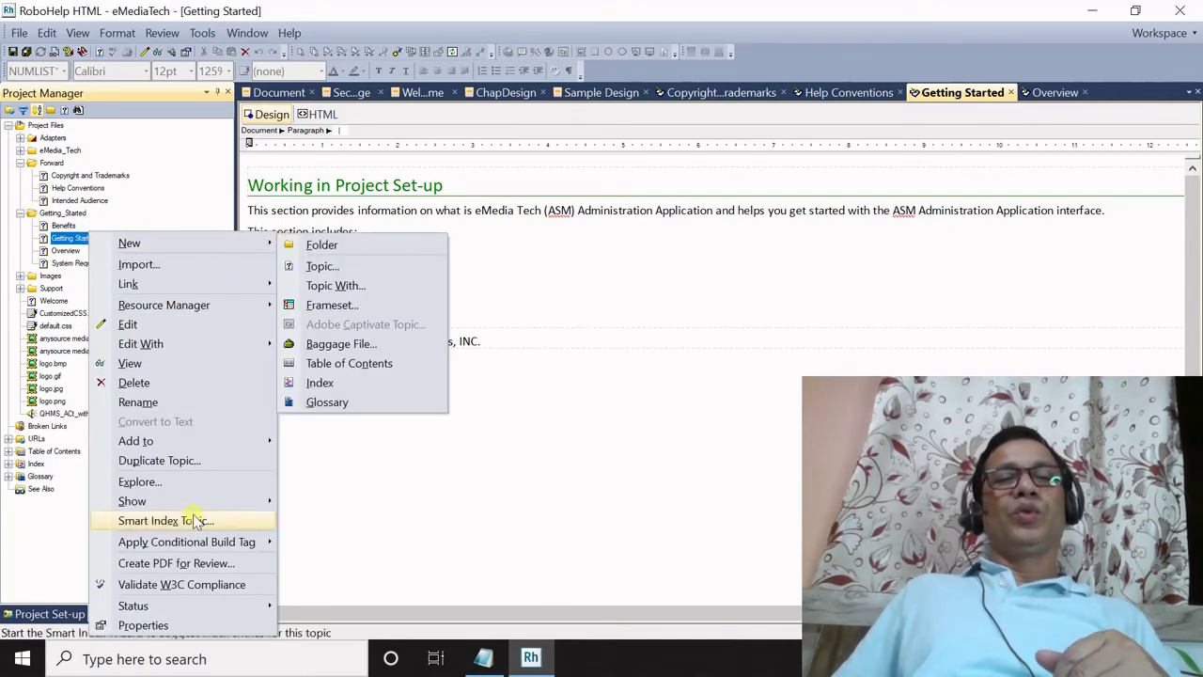
pyautogui.click(247, 627)
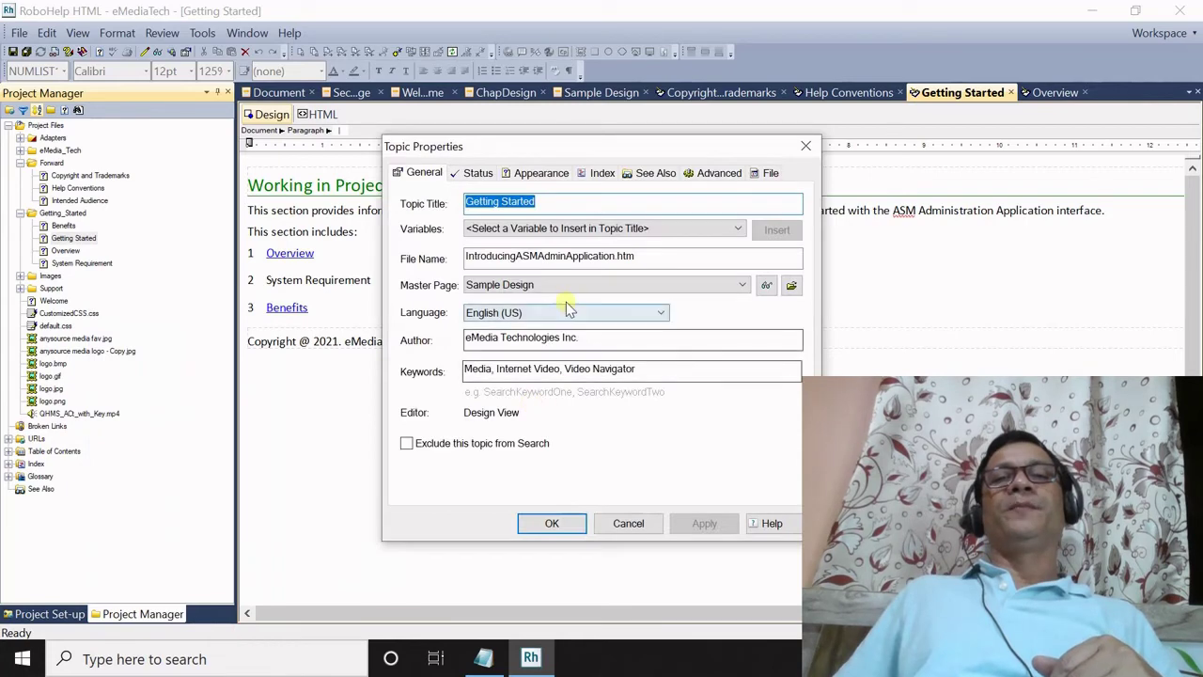
pyautogui.click(568, 286)
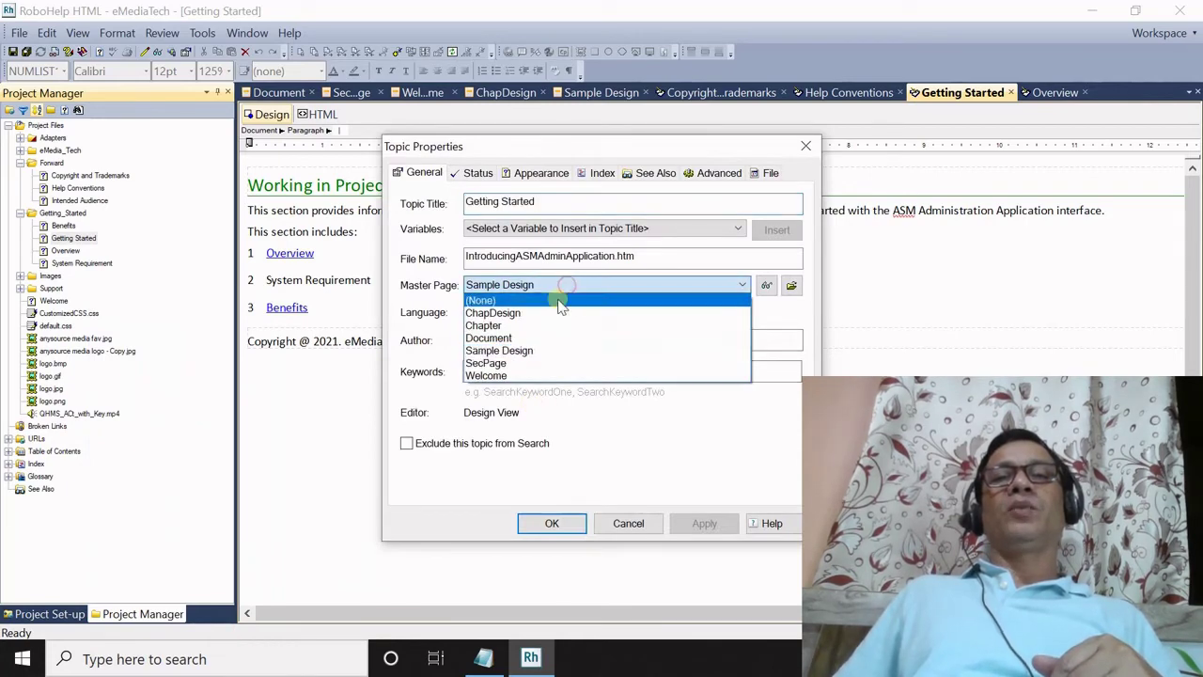
pyautogui.click(550, 314)
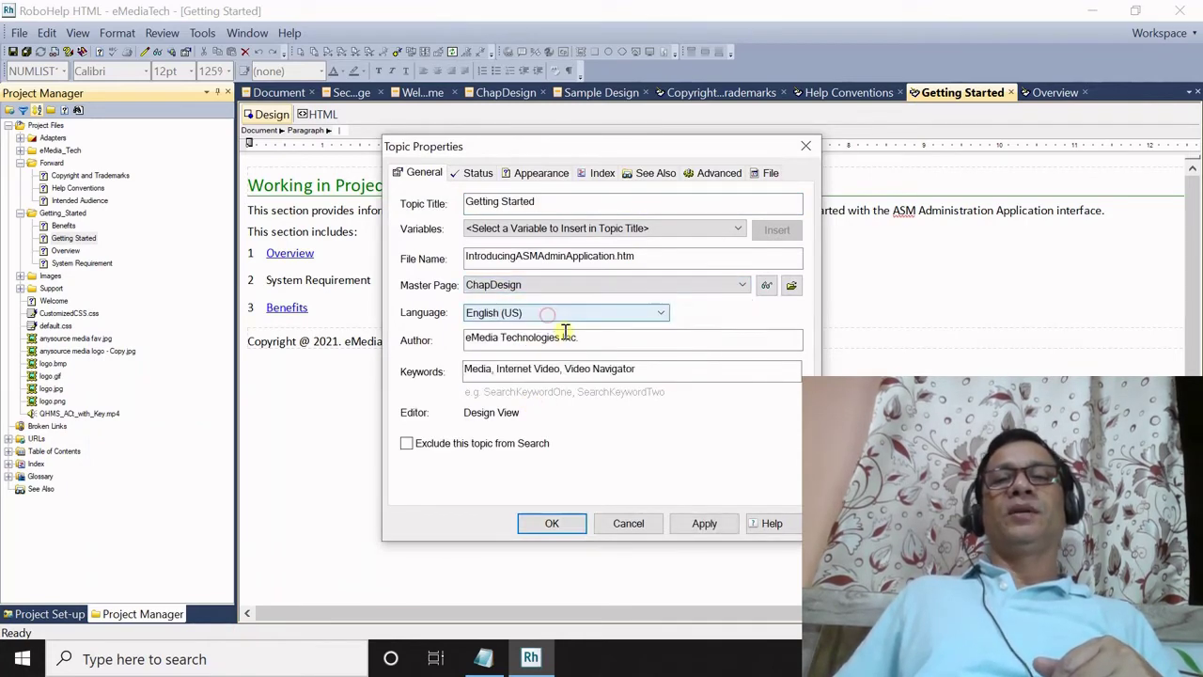
pyautogui.click(704, 525)
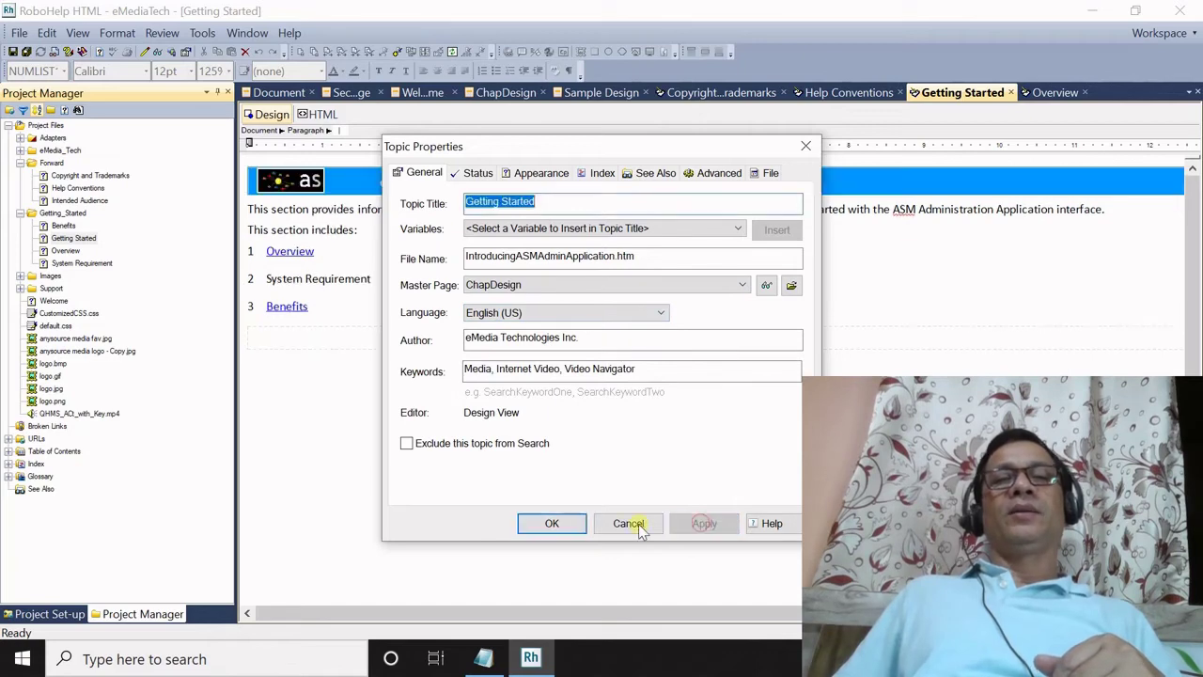
pyautogui.click(562, 524)
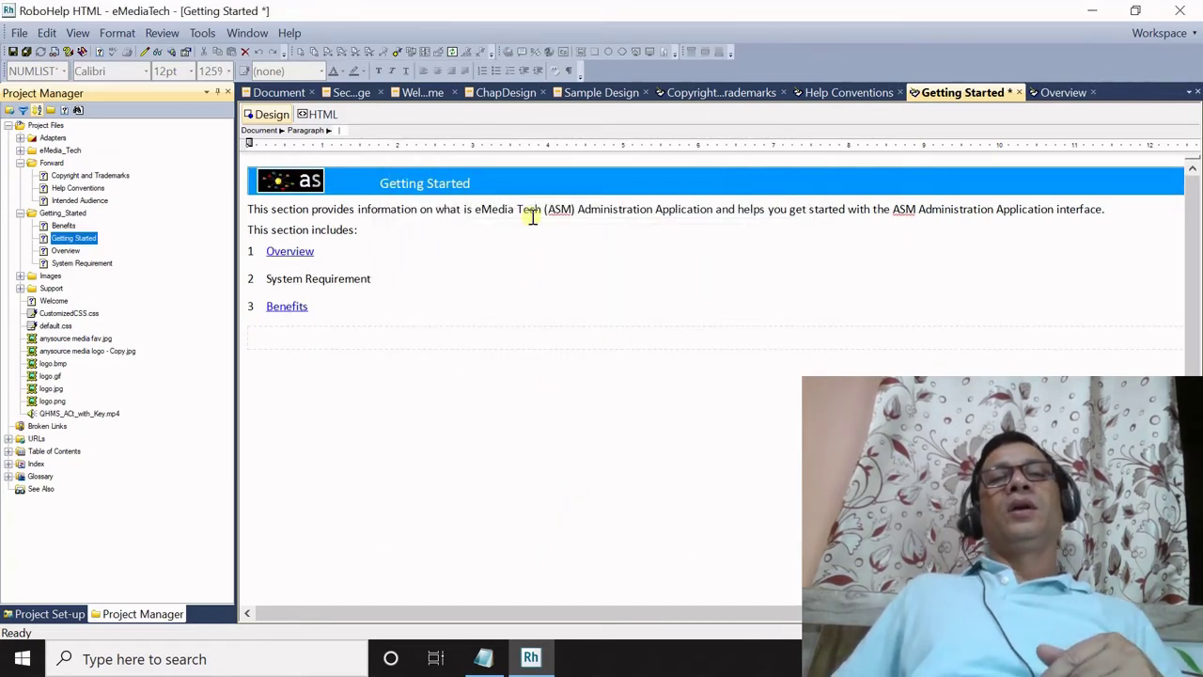
pyautogui.click(532, 215)
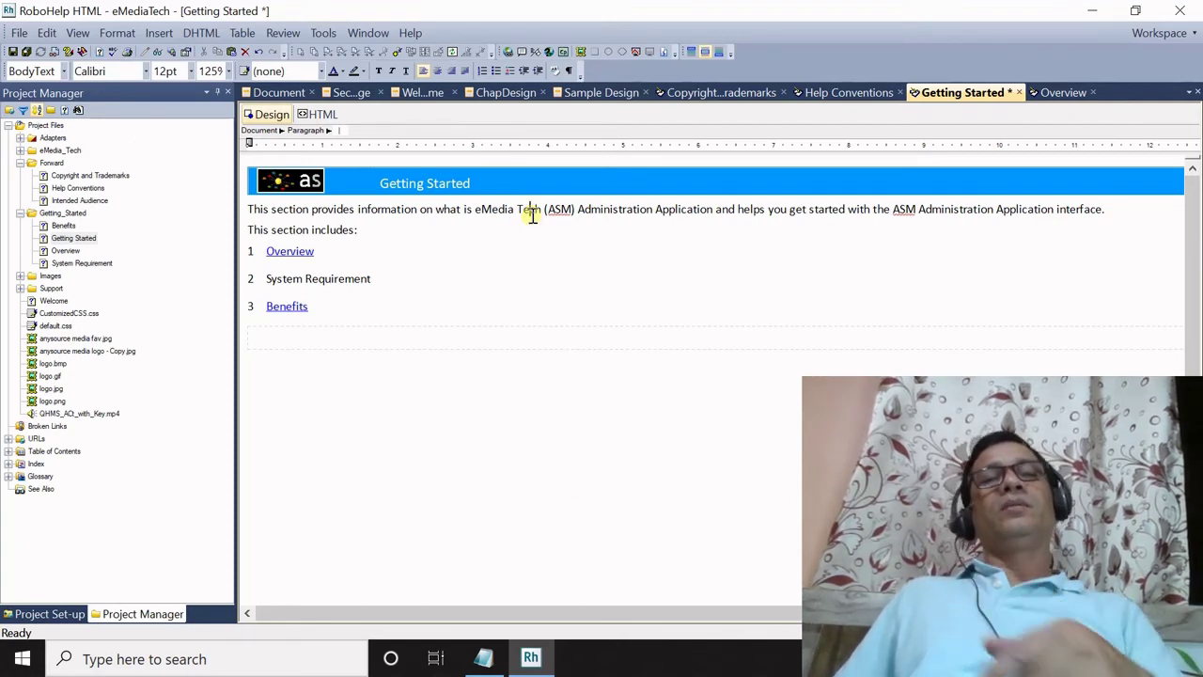
pyautogui.click(27, 53)
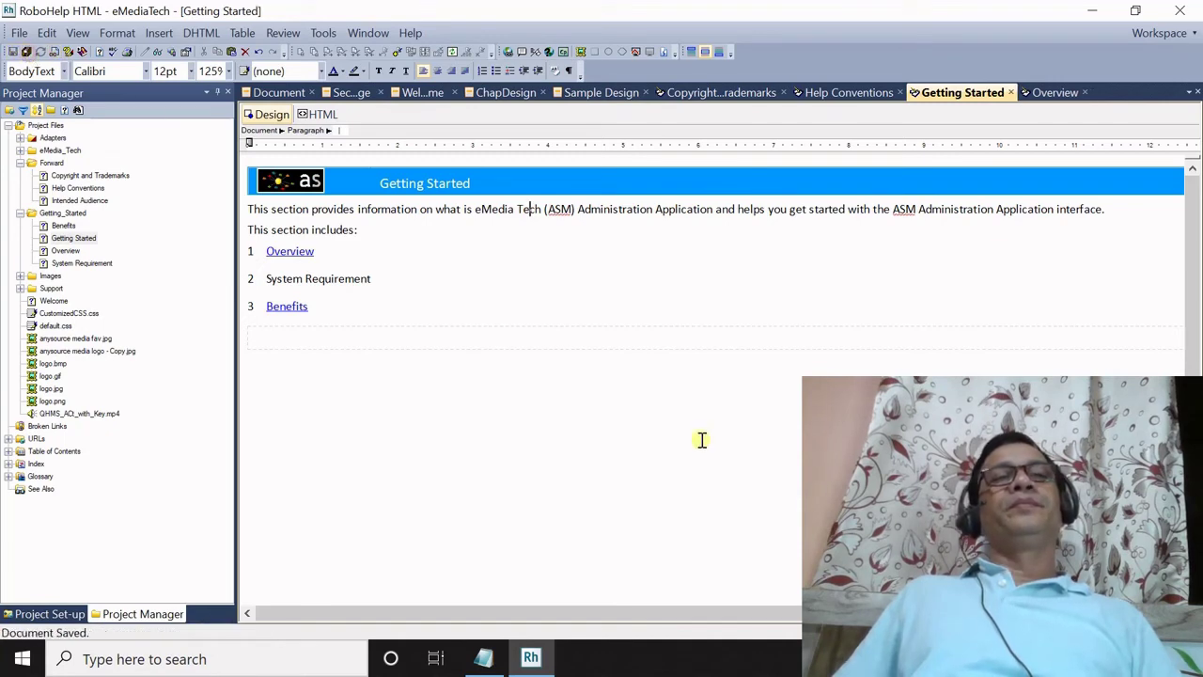
# Step: Open the Overview and Help Conventions topics from the project files to review their layout
pyautogui.doubleClick(73, 254)
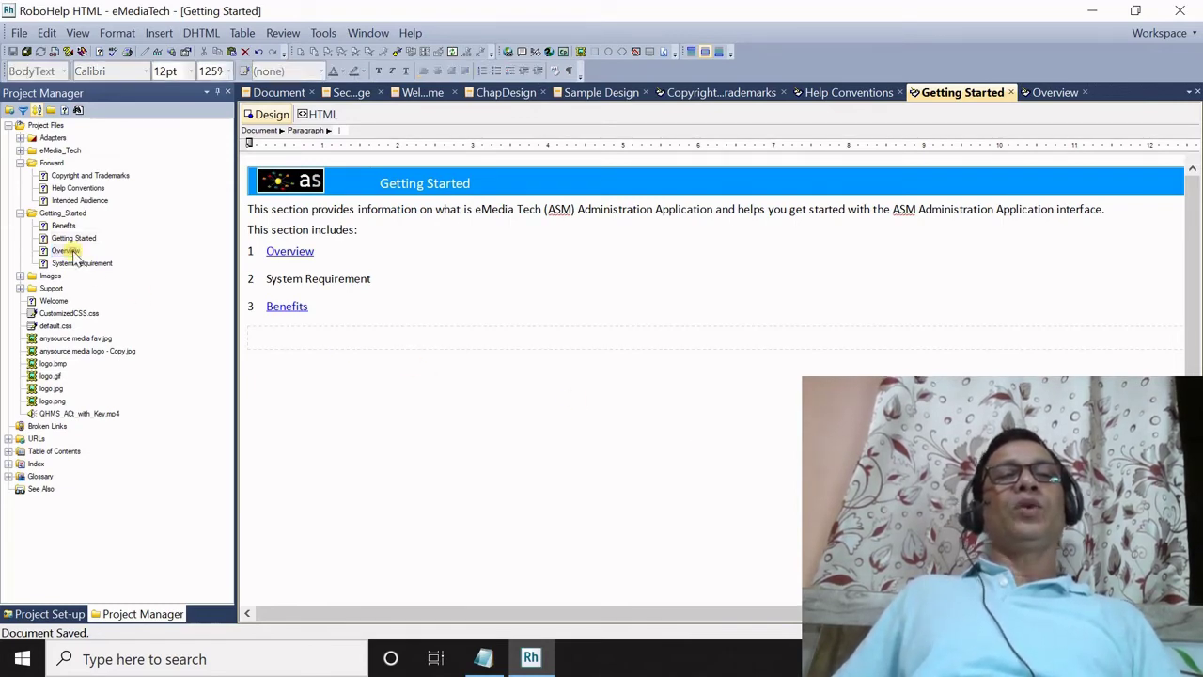
pyautogui.doubleClick(79, 189)
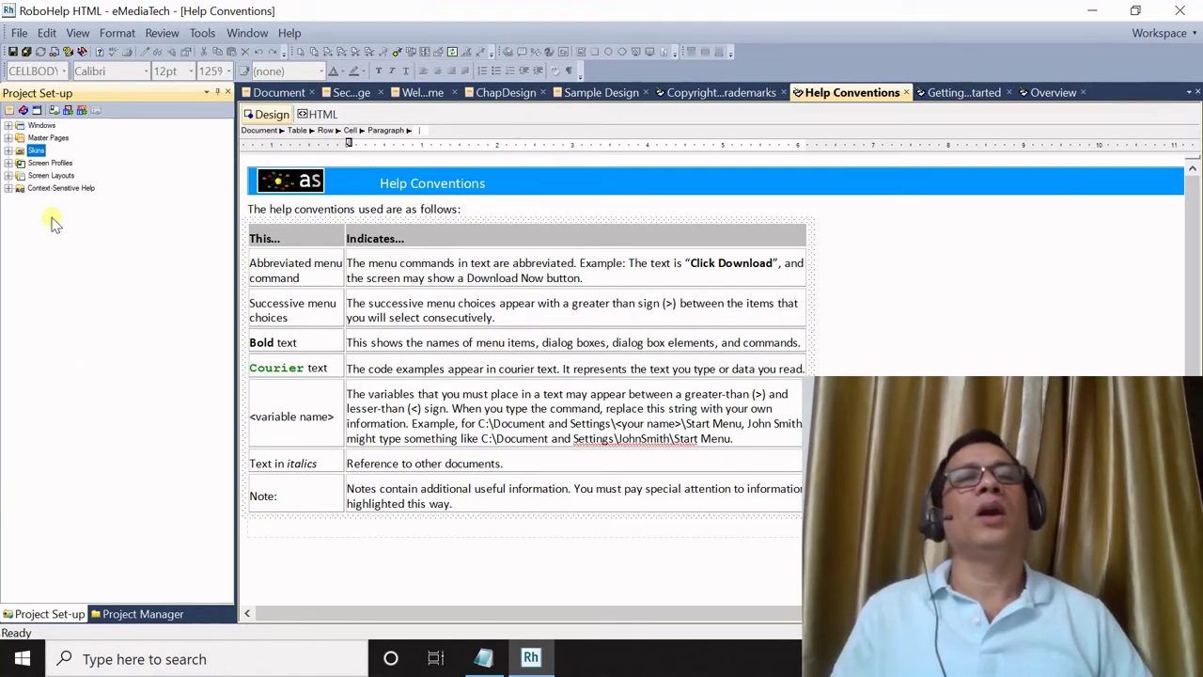
# Step: Expand the project's Skins and open the Default skin for editing to review its toolbar and navigation settings
pyautogui.click(8, 150)
pyautogui.doubleClick(47, 177)
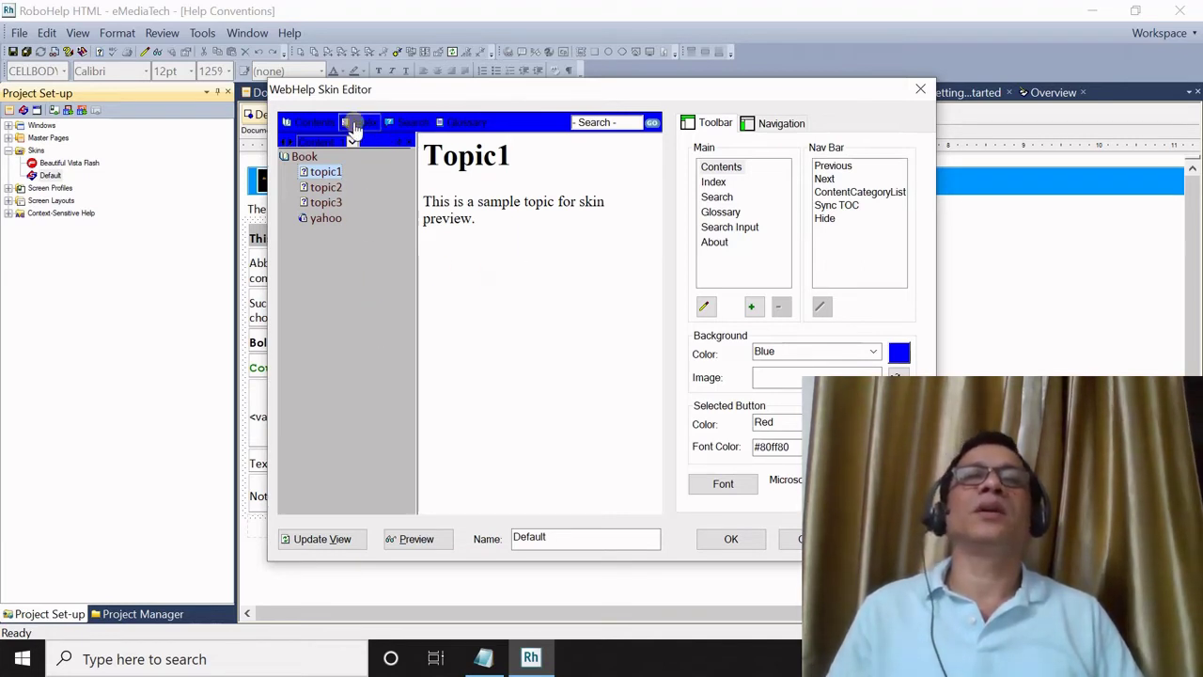
pyautogui.click(769, 126)
pyautogui.click(720, 126)
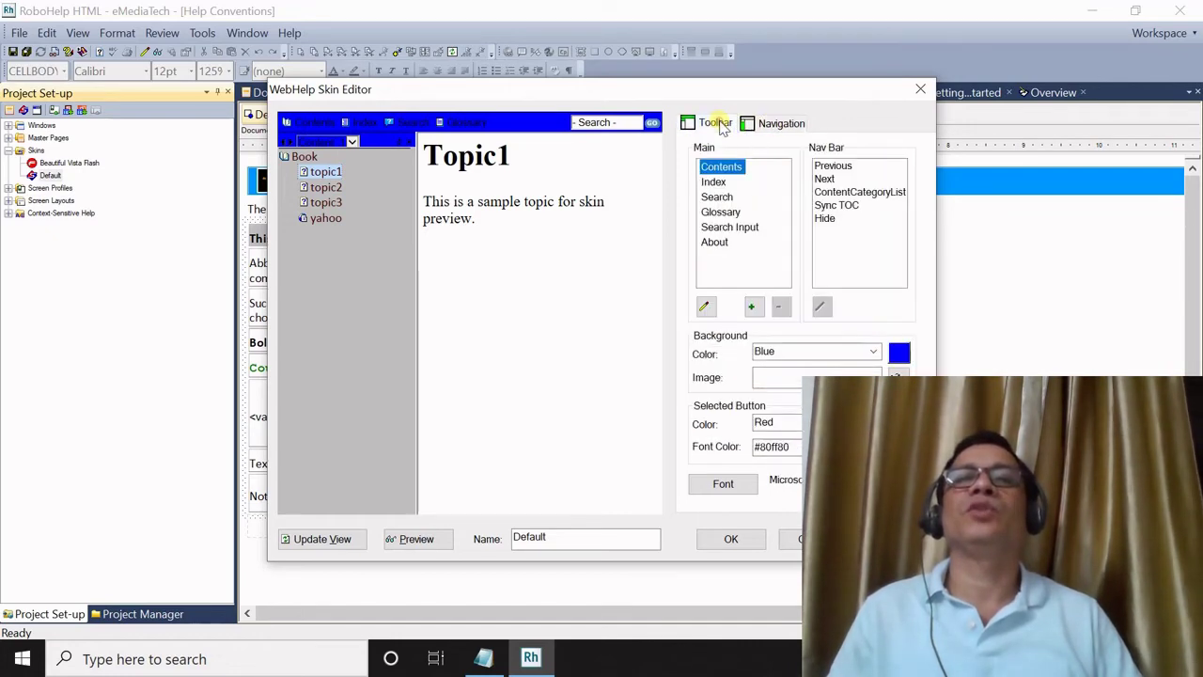
pyautogui.click(780, 123)
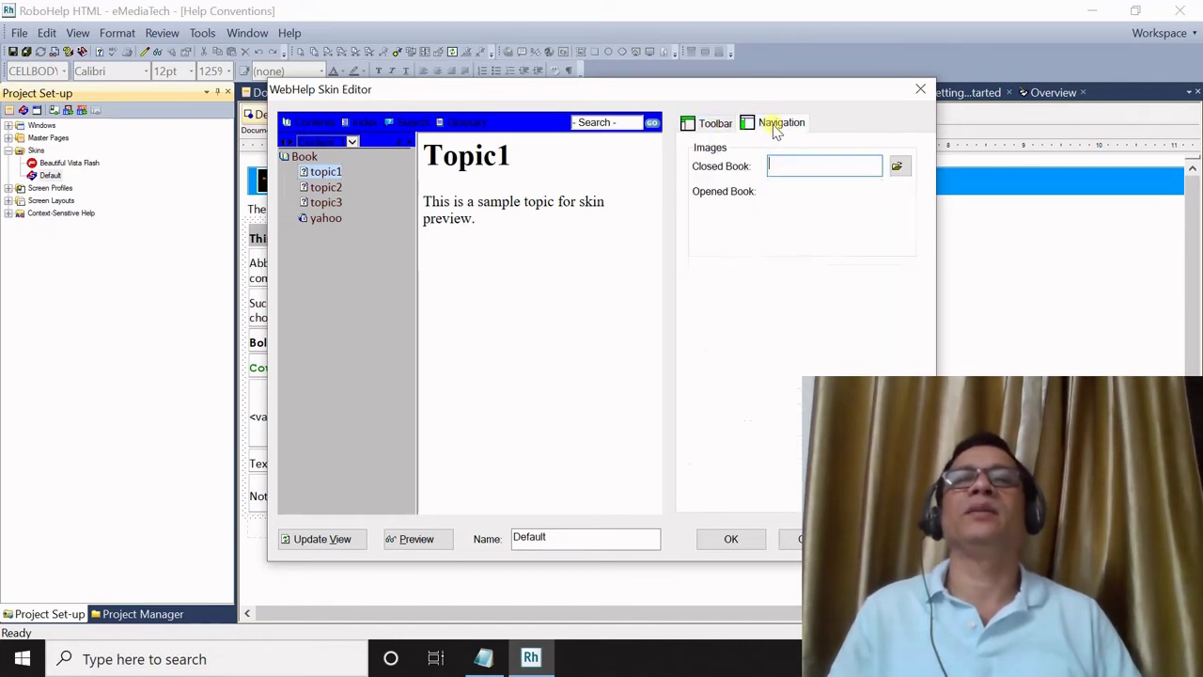
pyautogui.click(722, 126)
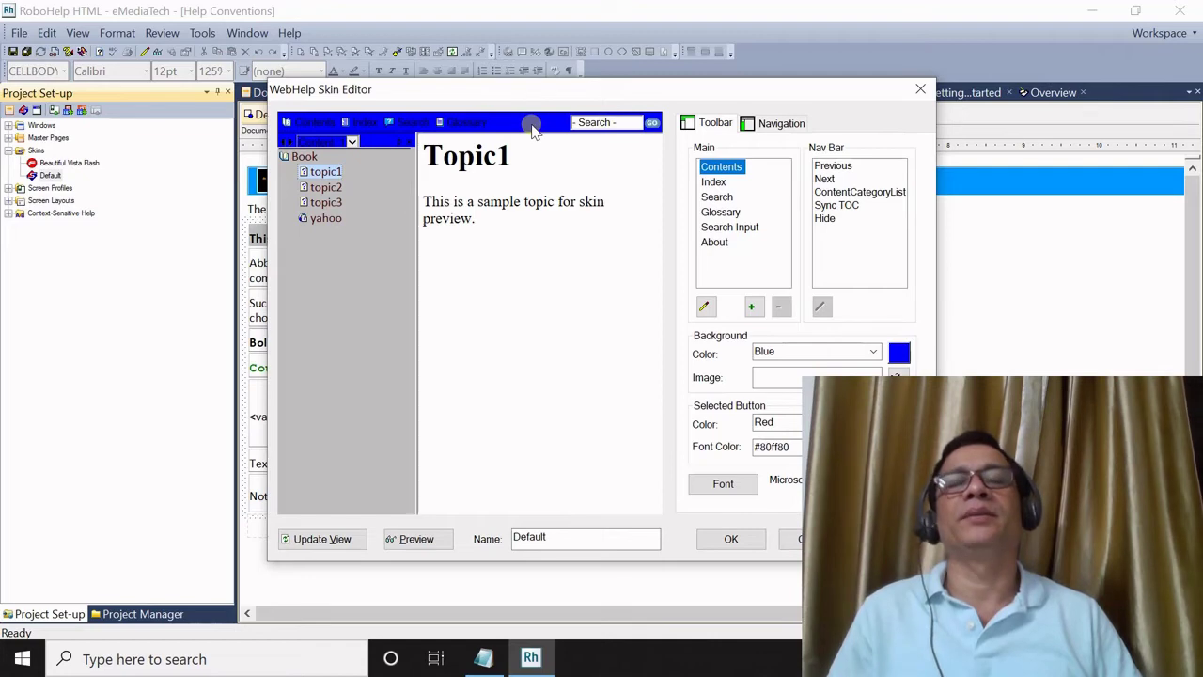
# Step: Set the Default skin's toolbar background color to orange (#ff8040) and update the skin's sample view
pyautogui.click(903, 355)
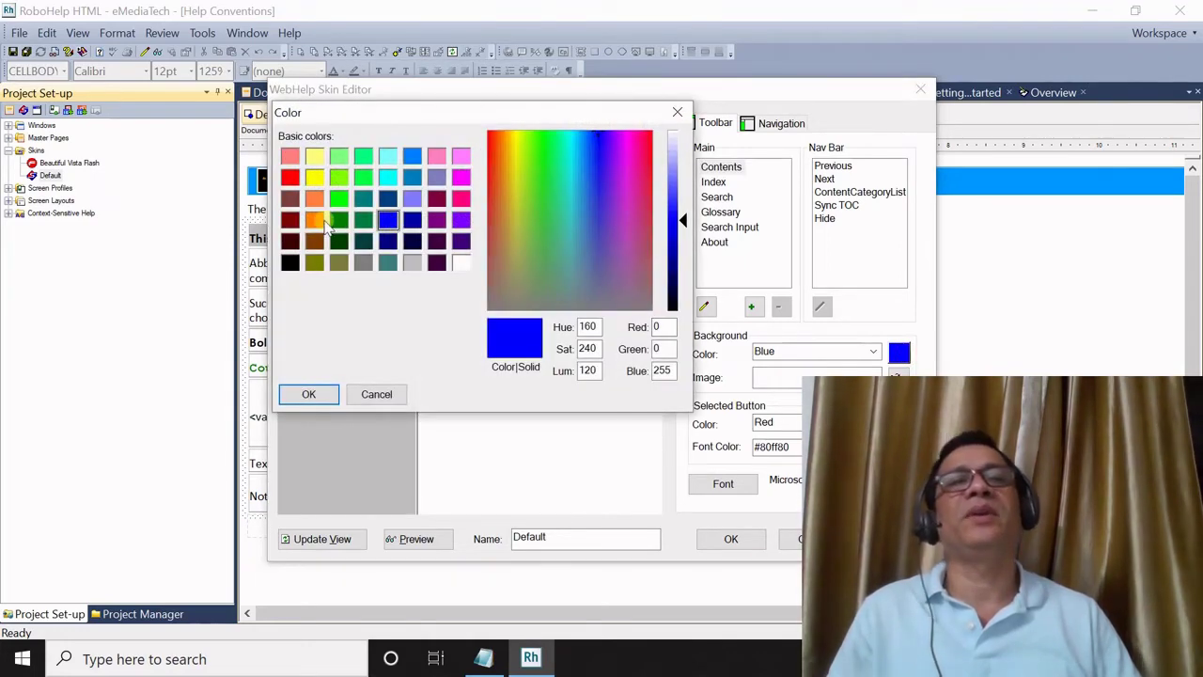
pyautogui.click(317, 199)
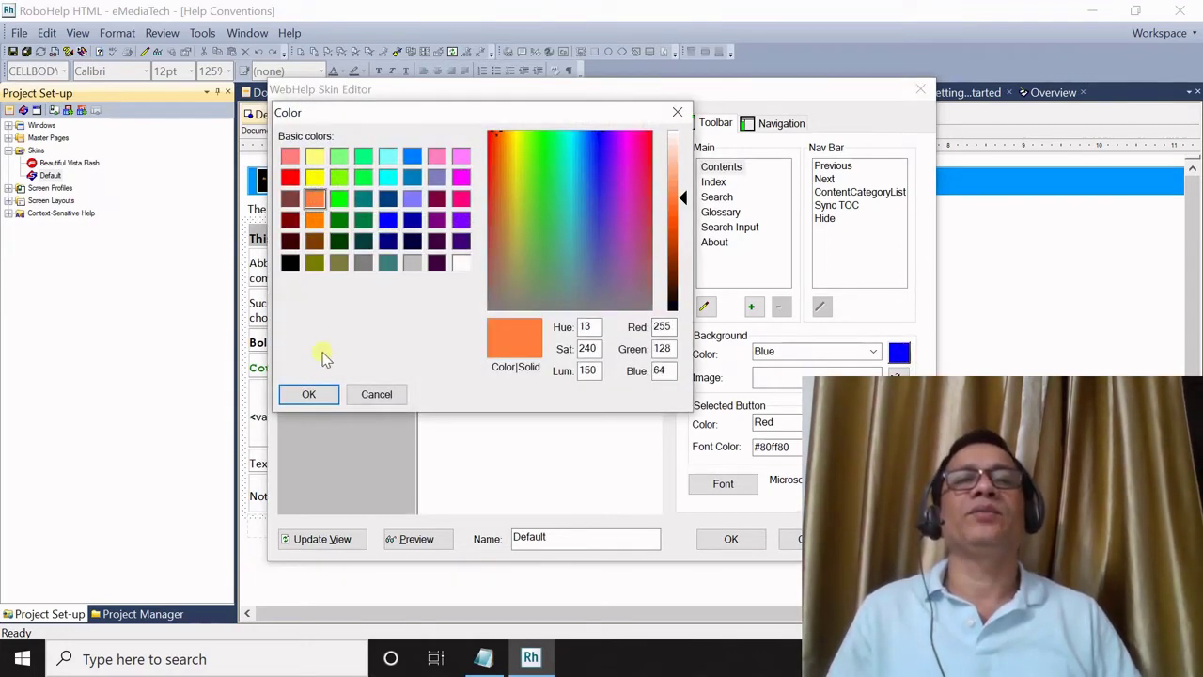
pyautogui.click(320, 393)
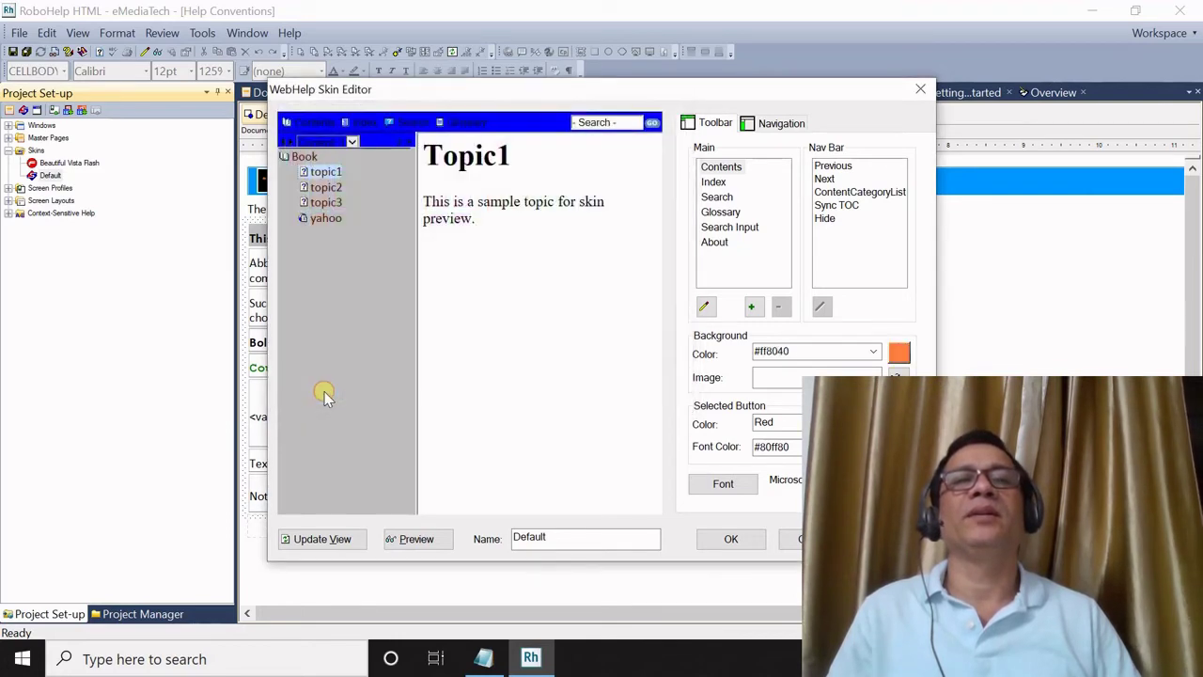
pyautogui.click(357, 534)
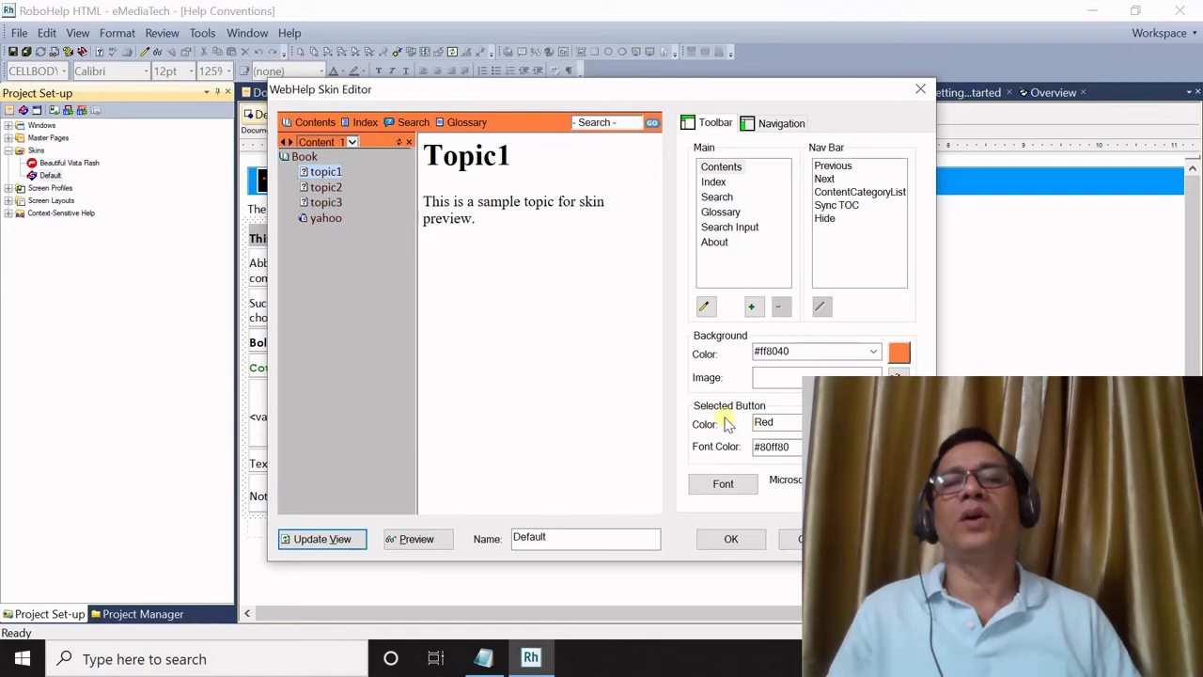
# Step: Change the Default skin's toolbar font to Arial and update the skin's sample view
pyautogui.click(724, 484)
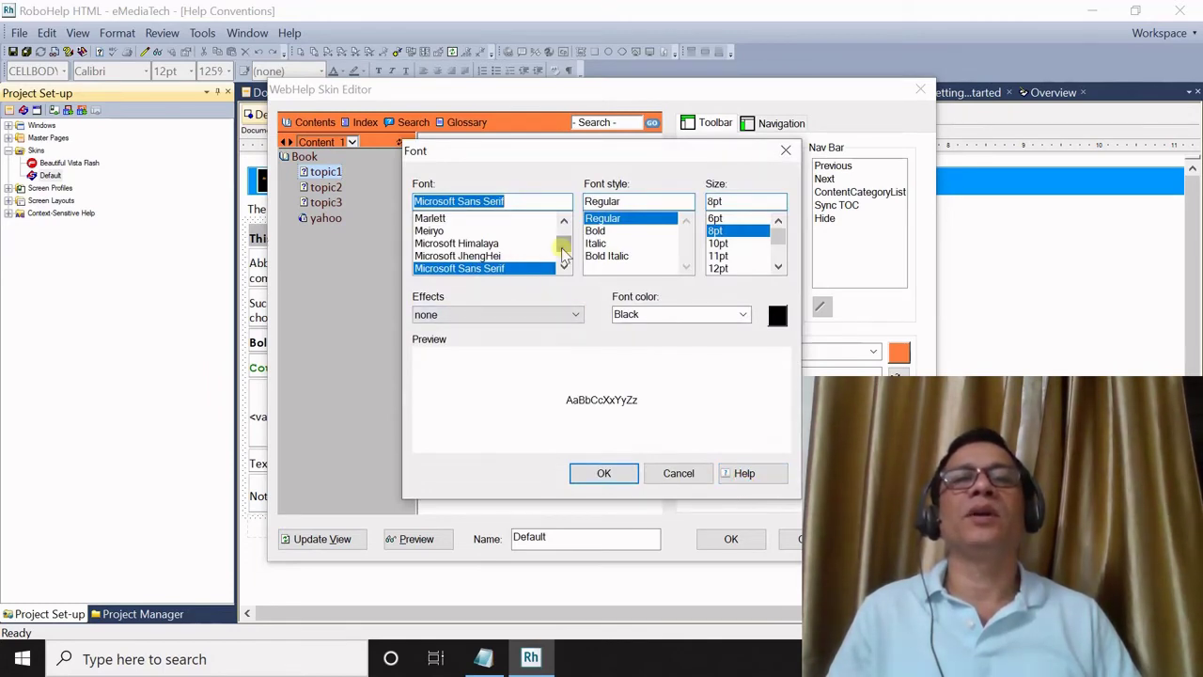
pyautogui.moveTo(562, 252); pyautogui.dragTo(565, 238)
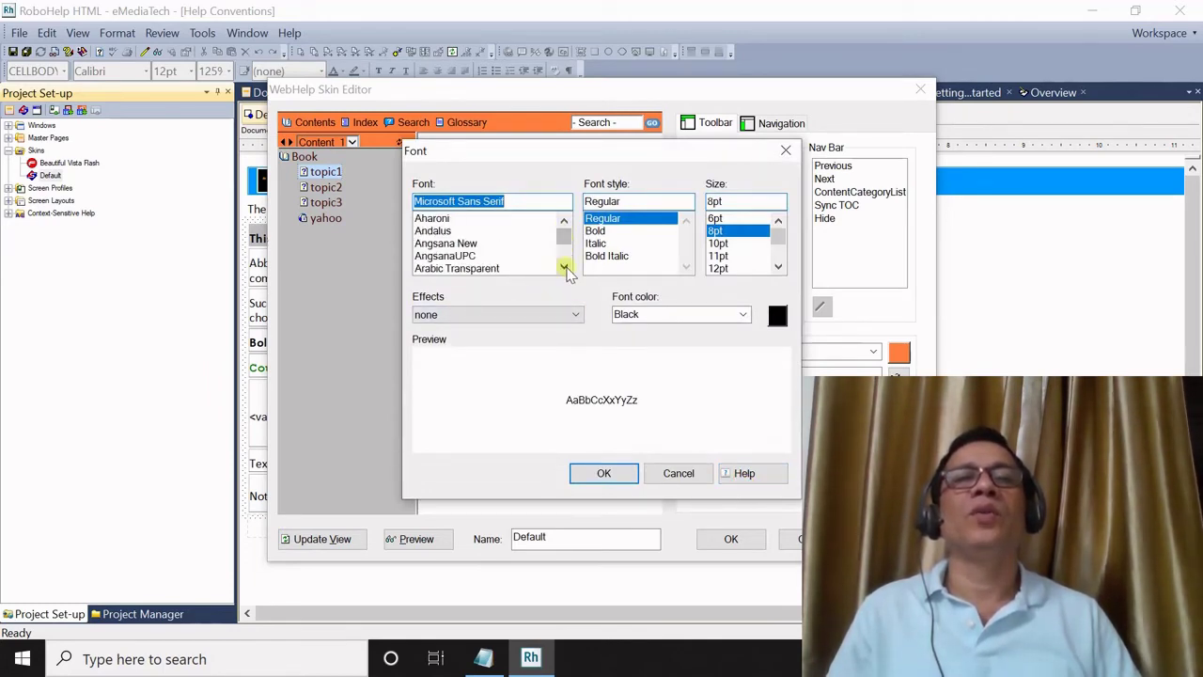
pyautogui.click(565, 267)
pyautogui.click(564, 267)
pyautogui.click(564, 267)
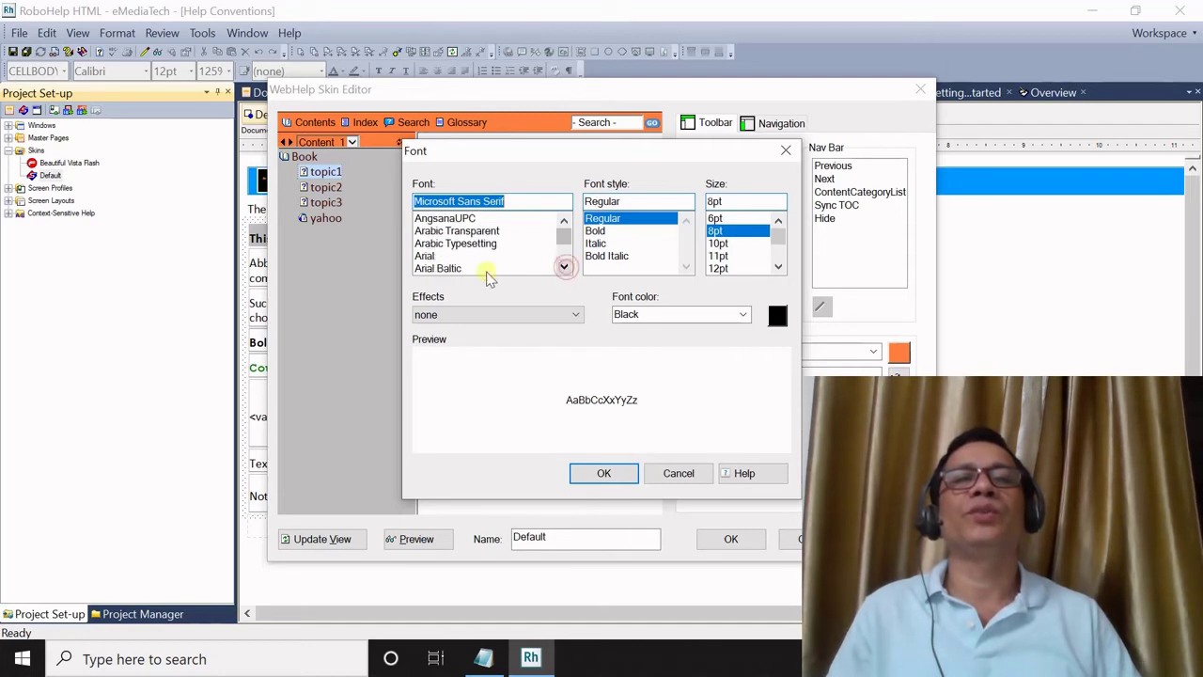
pyautogui.click(428, 256)
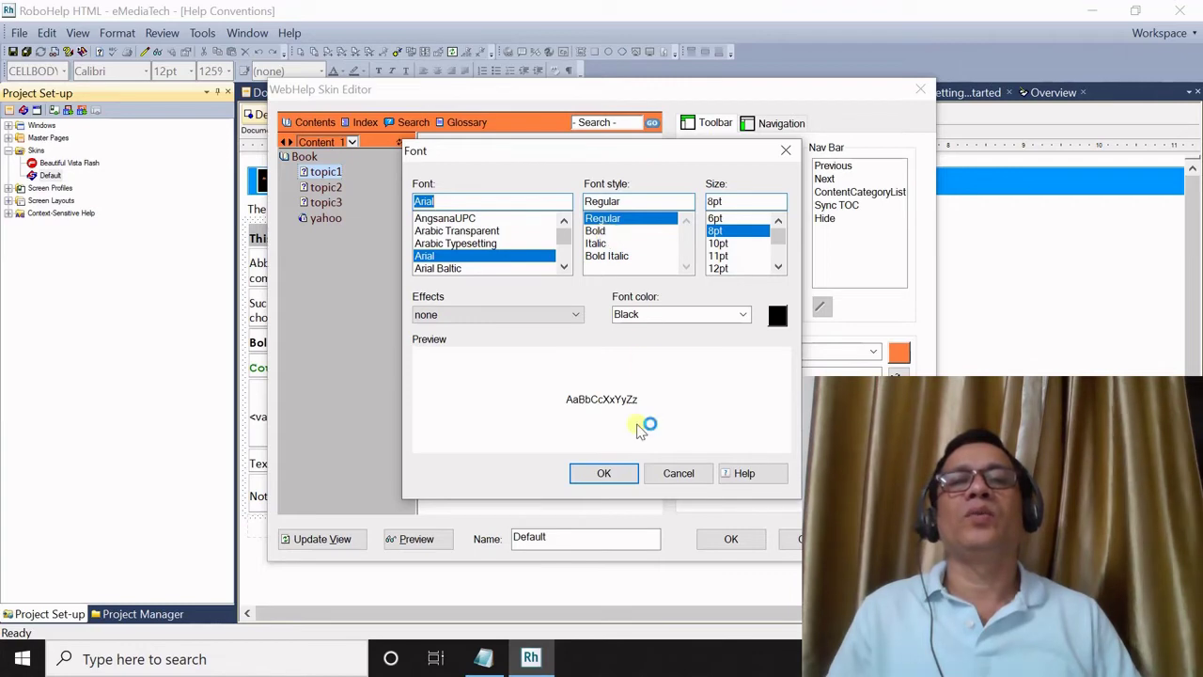
pyautogui.click(604, 473)
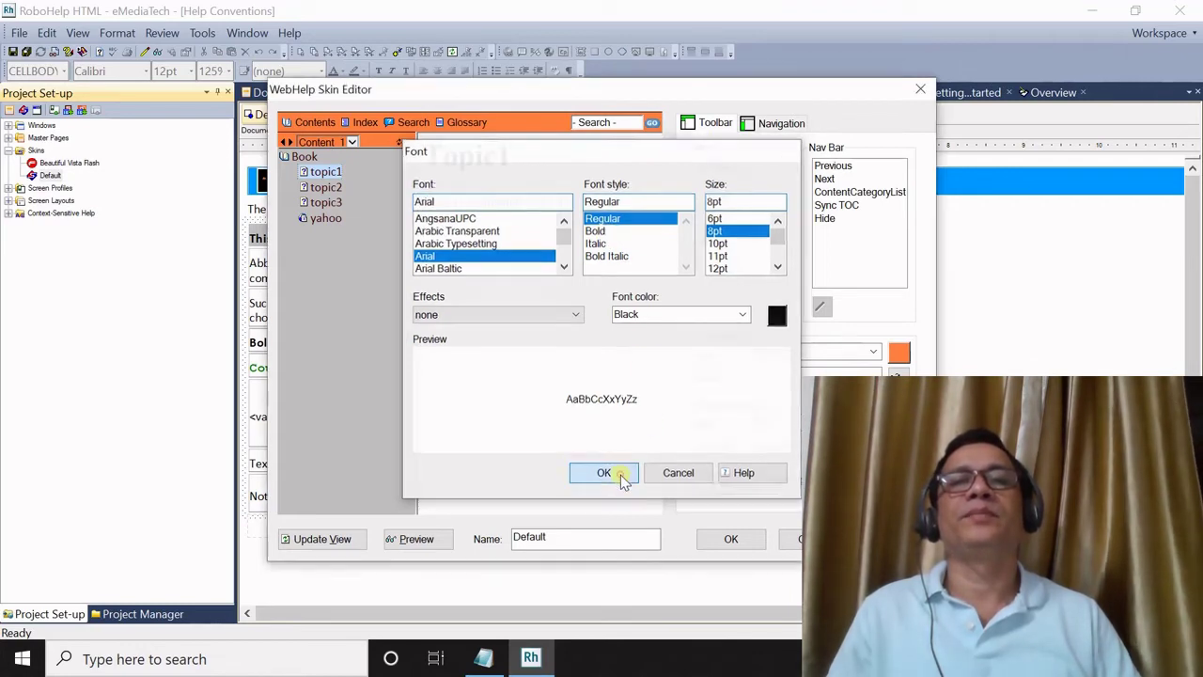
pyautogui.click(360, 543)
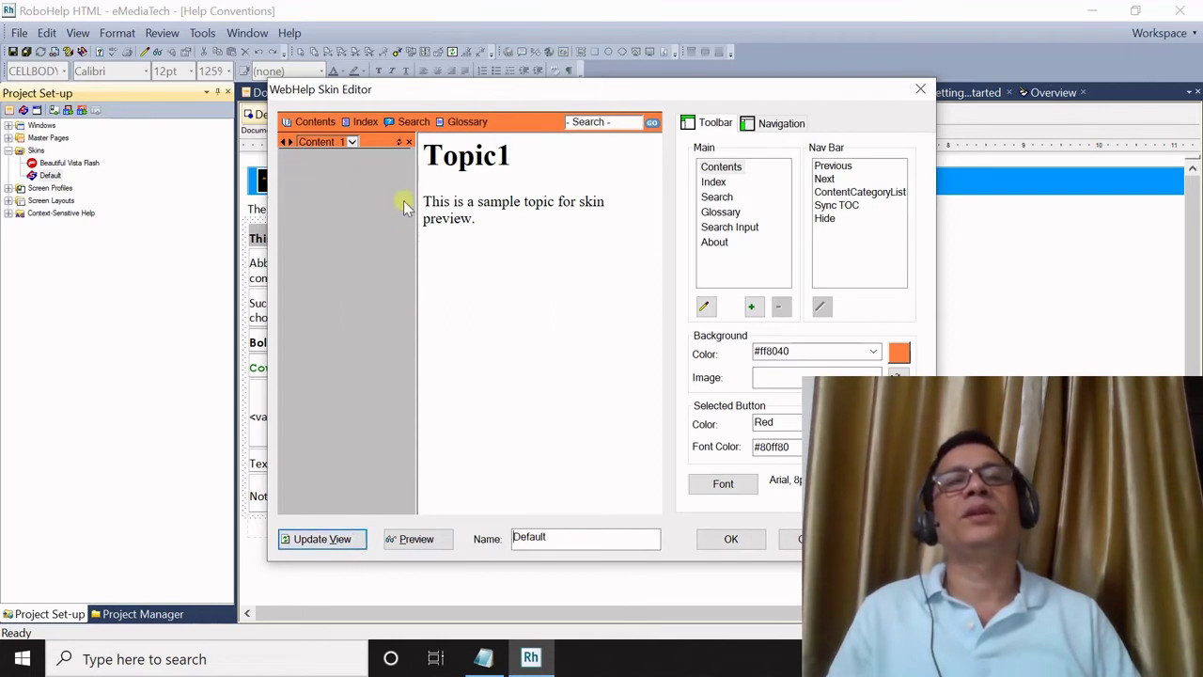
# Step: View the Contents, Index, Search and Glossary panes in the Default skin's sample view to check their styling
pyautogui.click(324, 124)
pyautogui.click(362, 125)
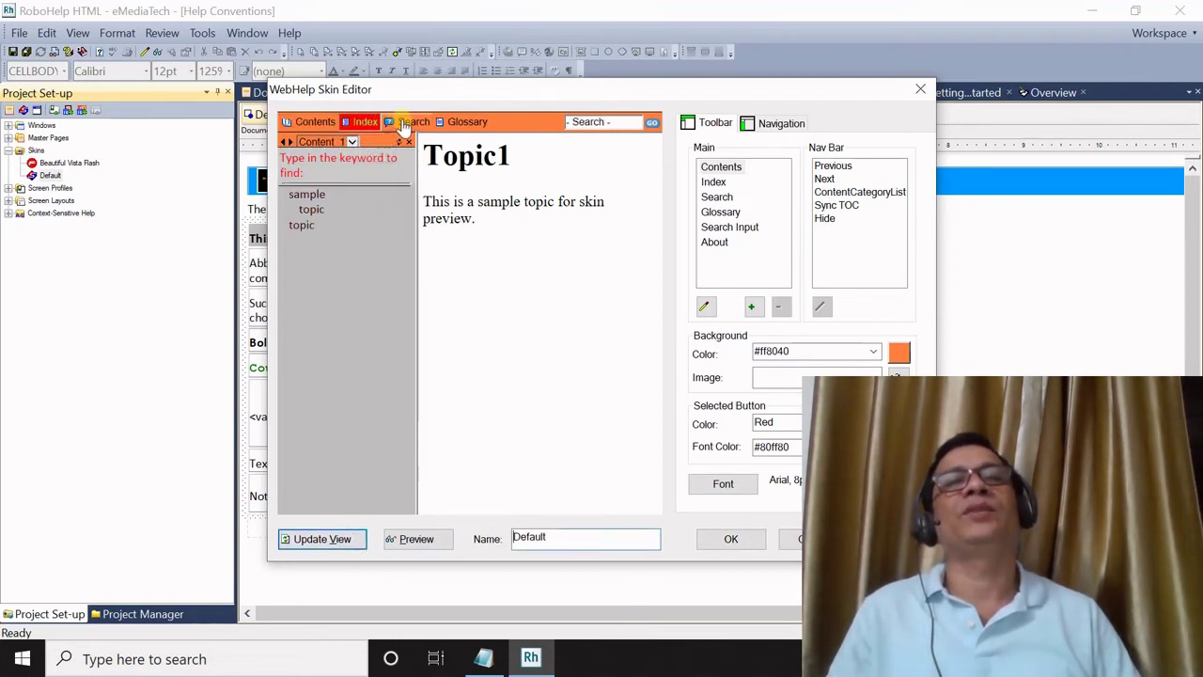
pyautogui.click(410, 123)
pyautogui.click(463, 124)
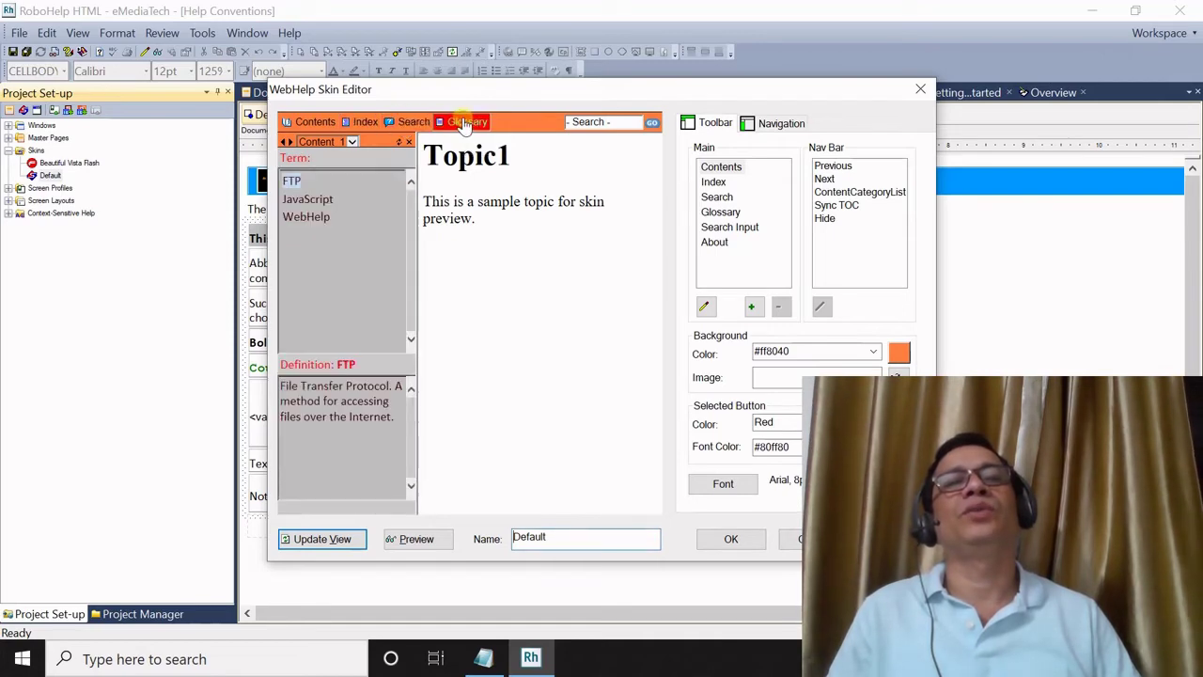
# Step: Switch through the sample view's Contents, Index, Search and Glossary panes to examine how the selected toolbar button is colored
pyautogui.click(313, 123)
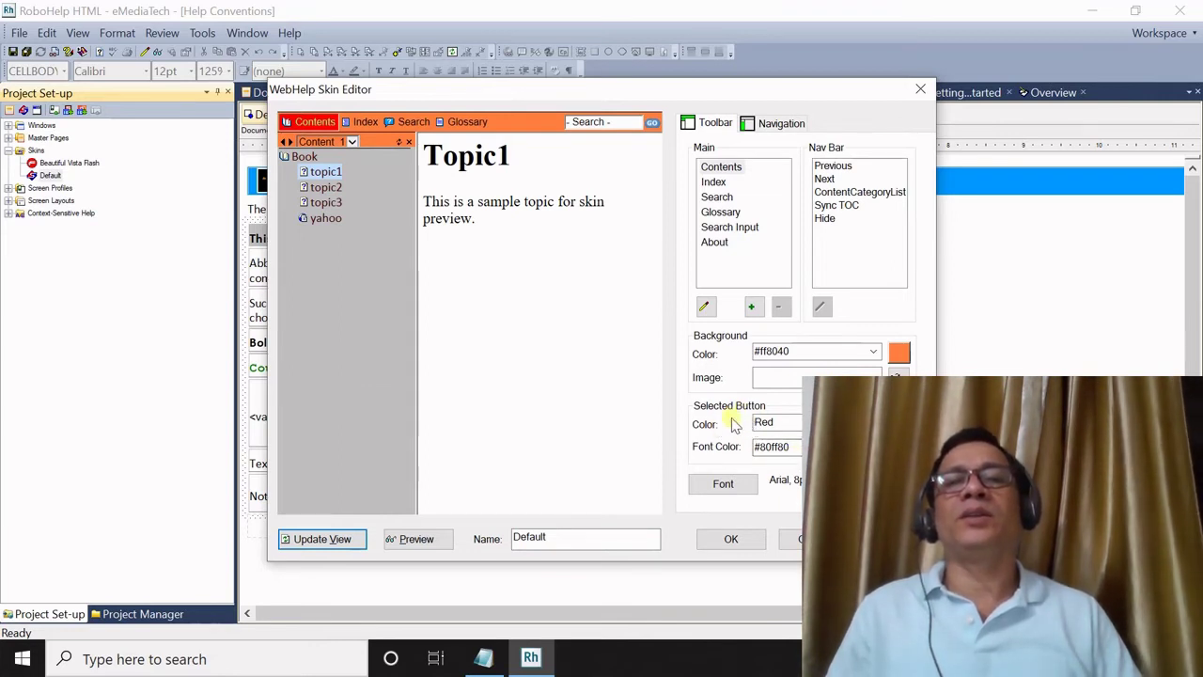
pyautogui.click(365, 123)
pyautogui.click(411, 123)
pyautogui.click(461, 124)
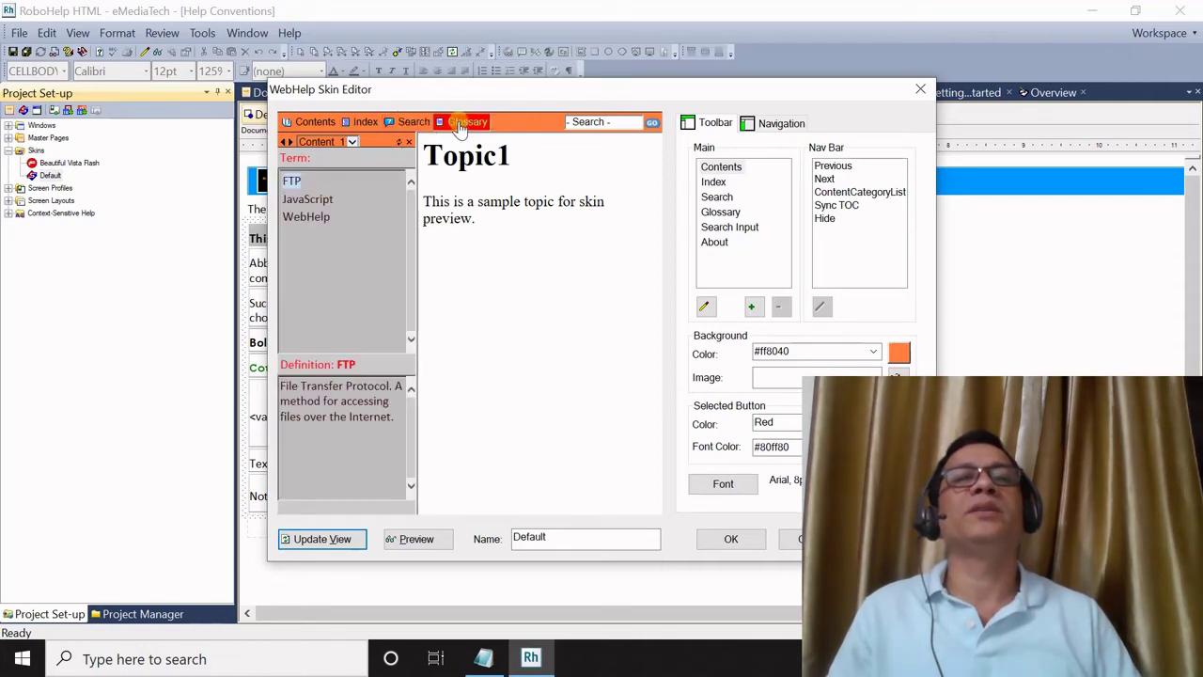
pyautogui.click(310, 122)
pyautogui.click(363, 122)
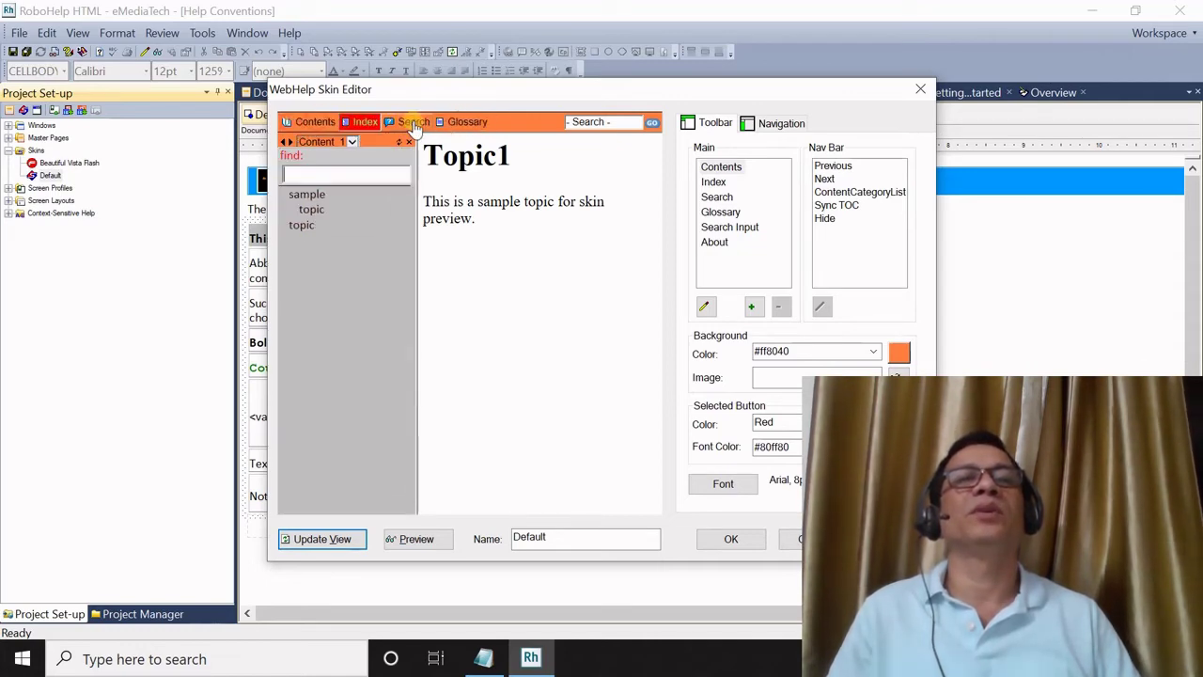
pyautogui.click(414, 123)
pyautogui.click(463, 123)
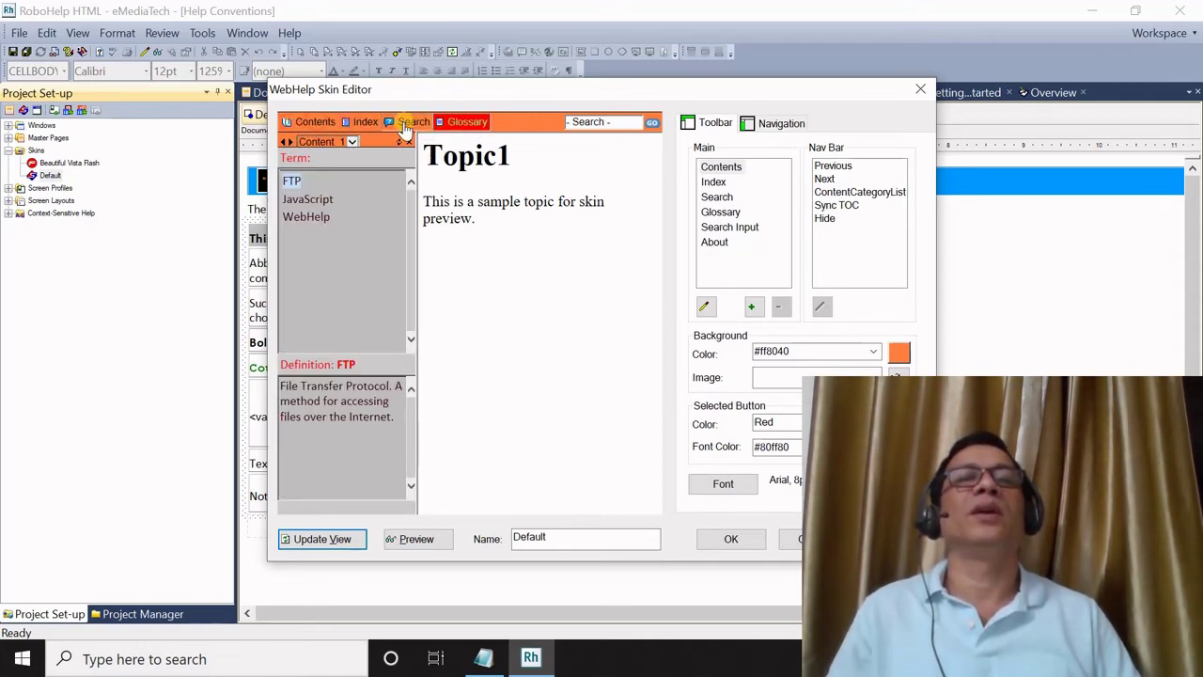
pyautogui.click(411, 123)
pyautogui.click(363, 122)
pyautogui.click(310, 122)
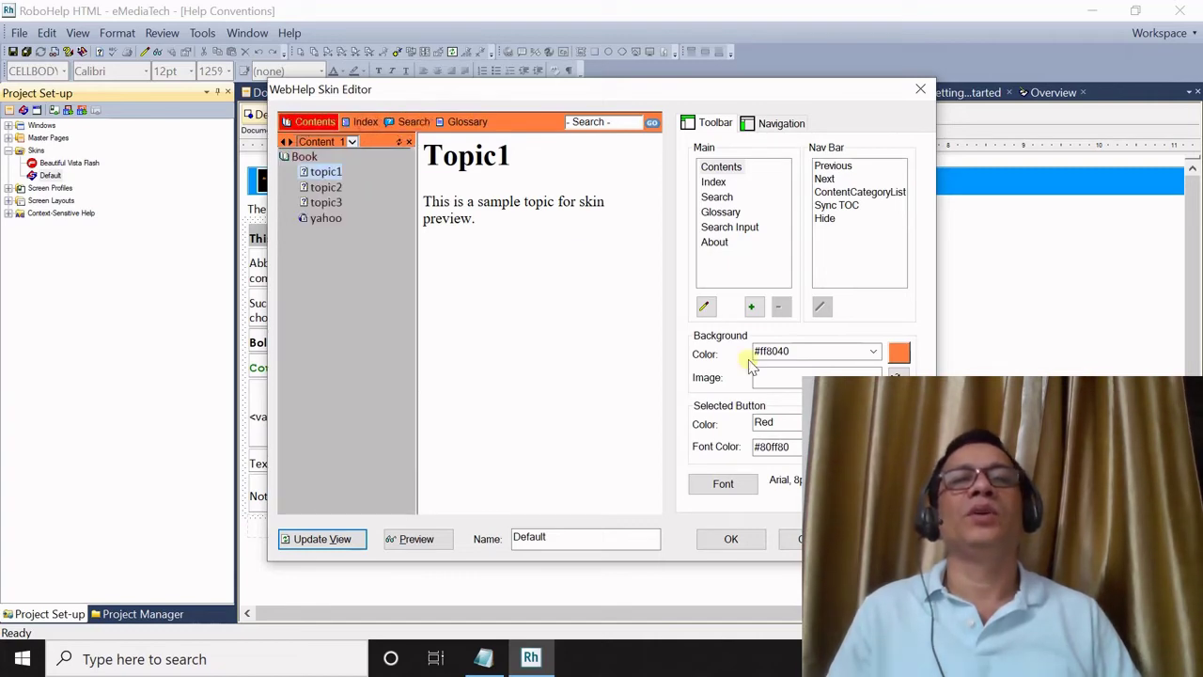
# Step: Set the Default skin's selected button color to gray, update the sample view and check it on the toolbar buttons
pyautogui.click(899, 423)
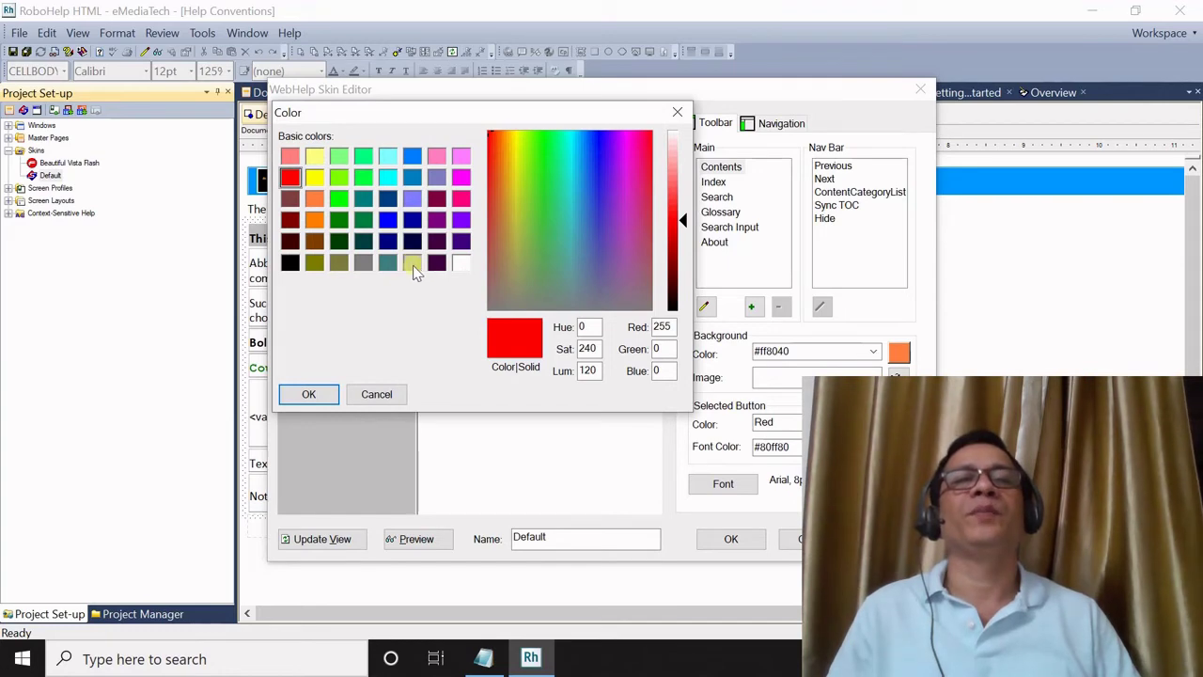
pyautogui.click(366, 266)
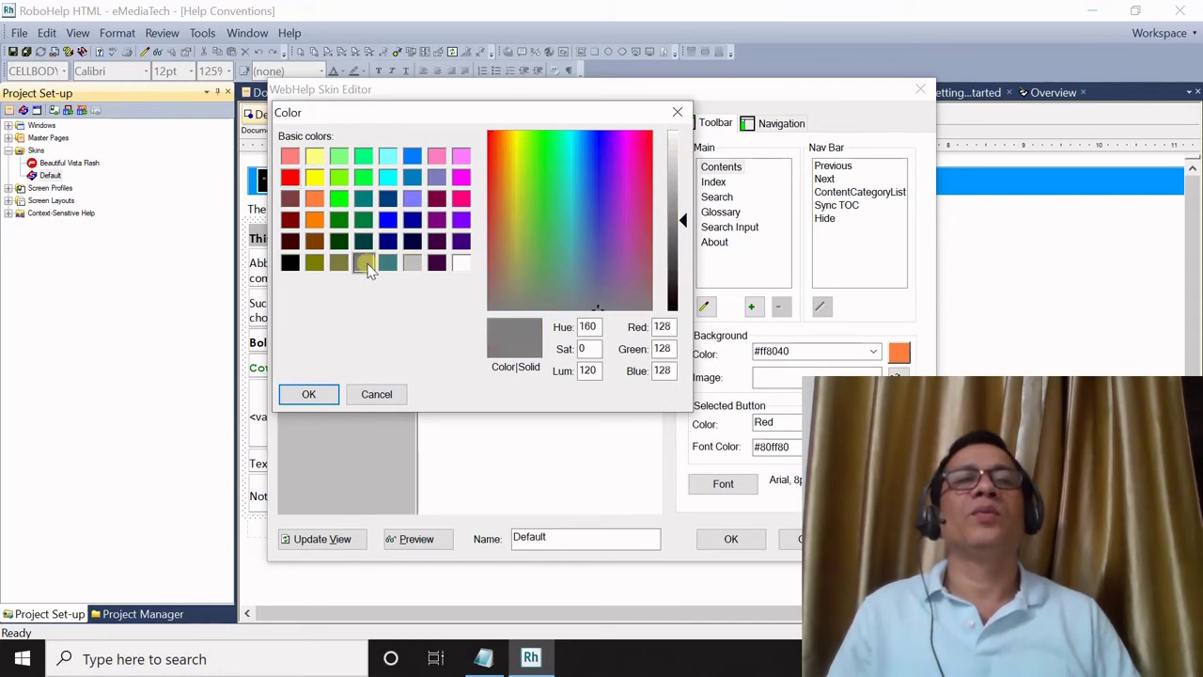
pyautogui.click(324, 395)
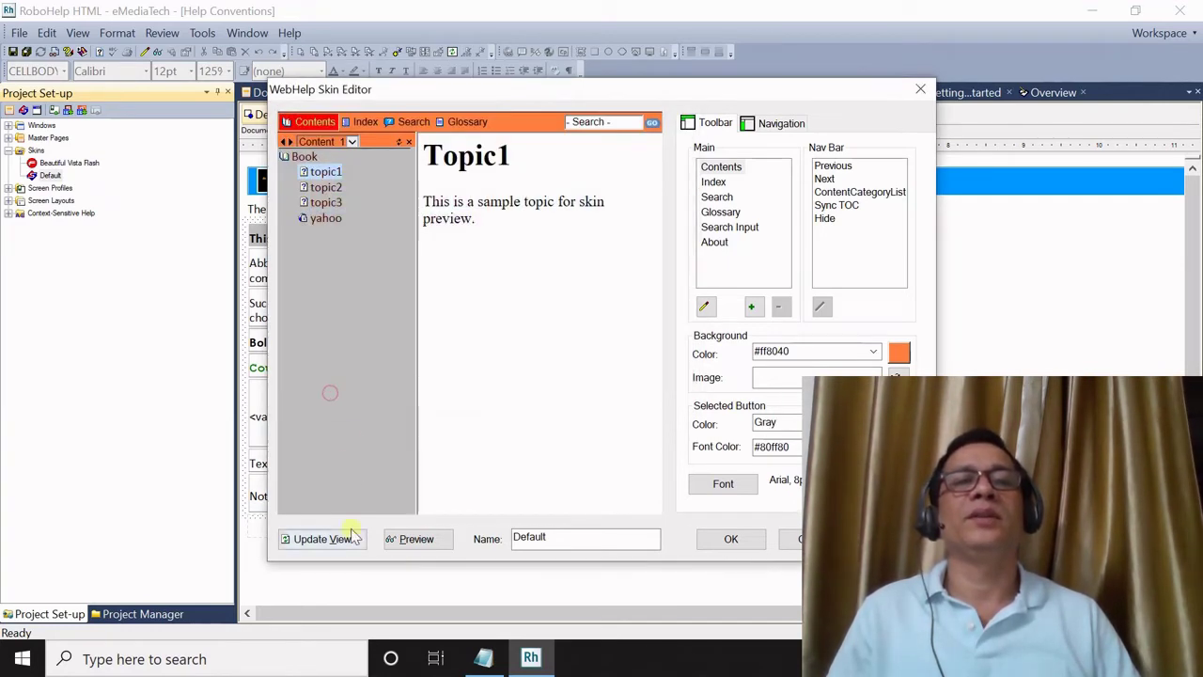
pyautogui.click(346, 536)
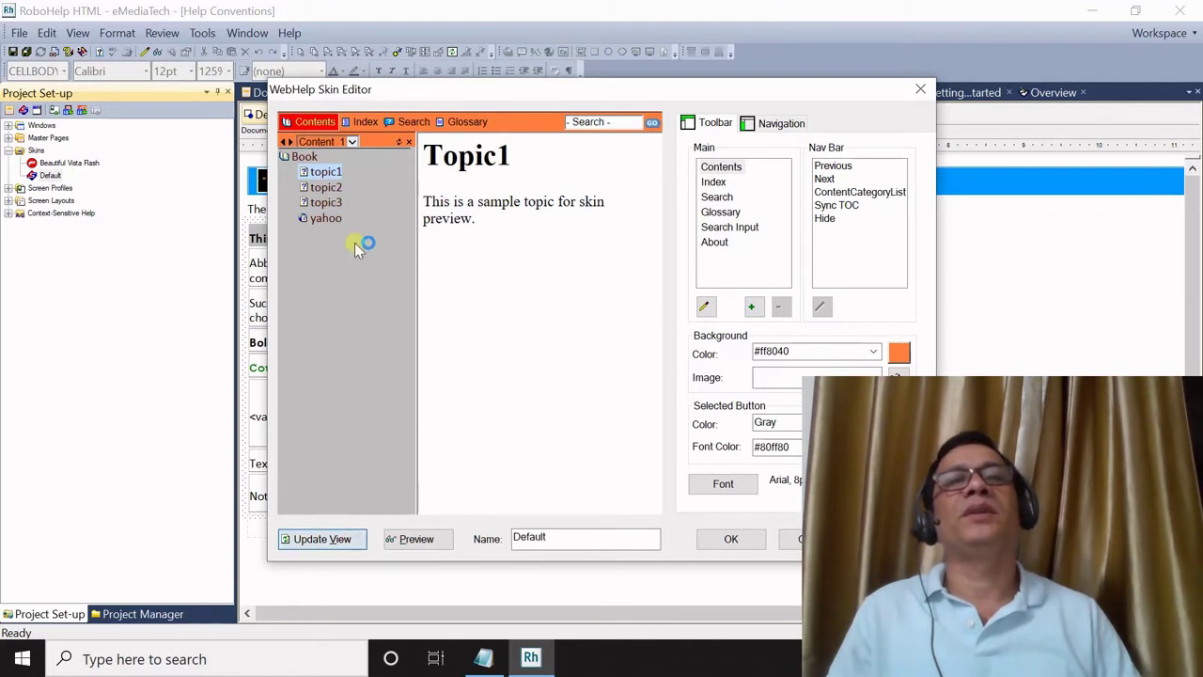
pyautogui.click(362, 124)
pyautogui.click(410, 124)
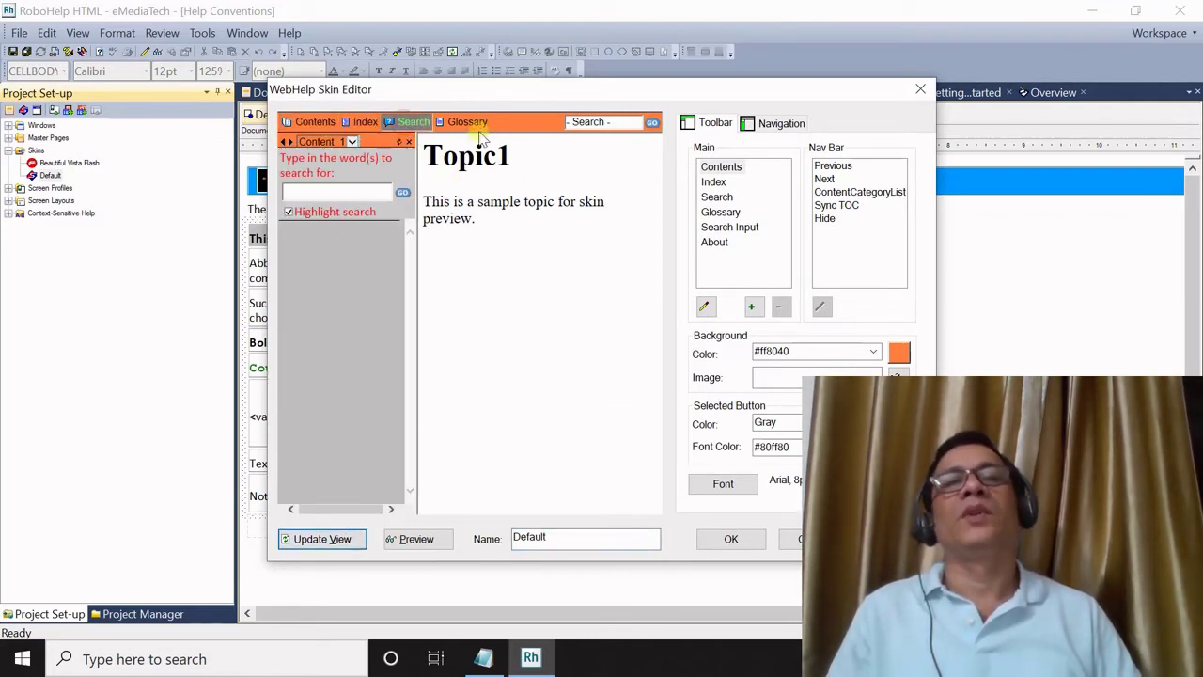
pyautogui.click(472, 124)
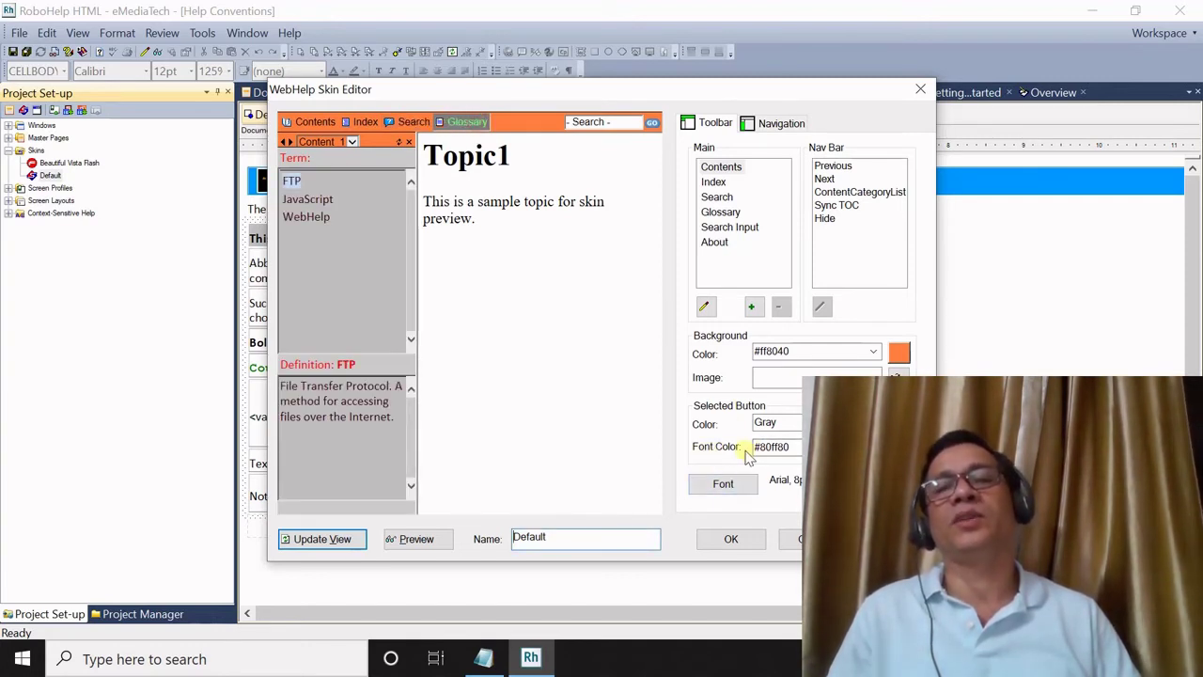
pyautogui.click(414, 123)
pyautogui.click(345, 128)
pyautogui.click(313, 123)
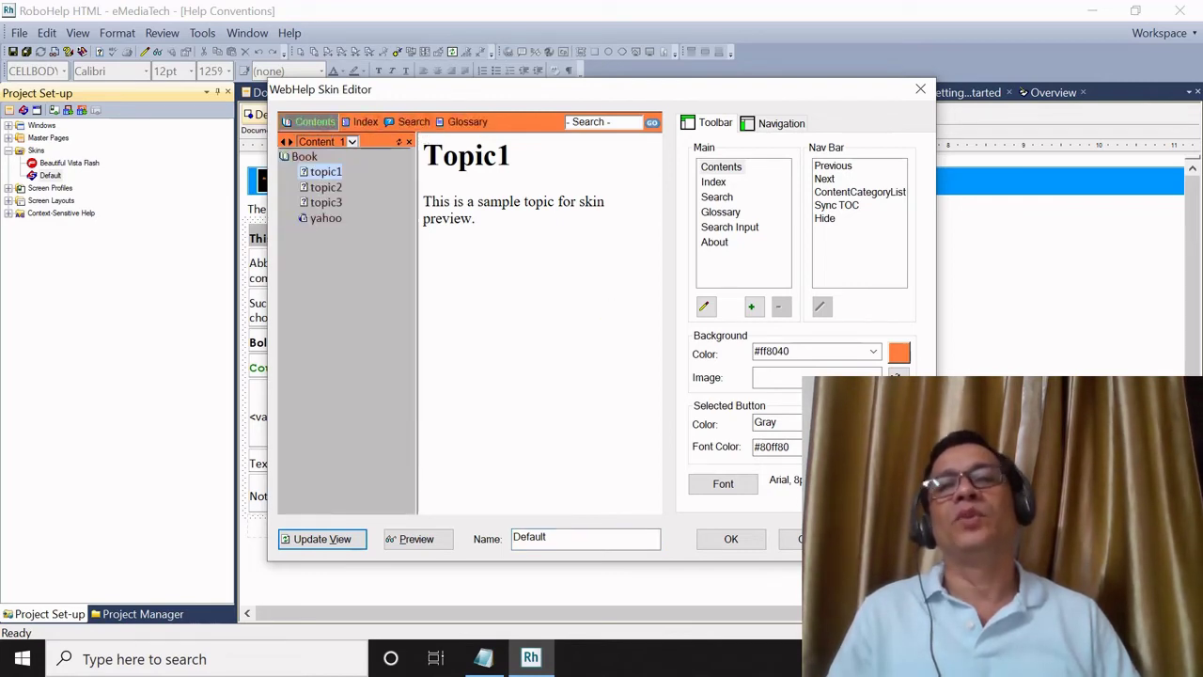
# Step: Set the selected button's font color to brown (#804040), update the sample view and check it on the toolbar buttons
pyautogui.click(899, 447)
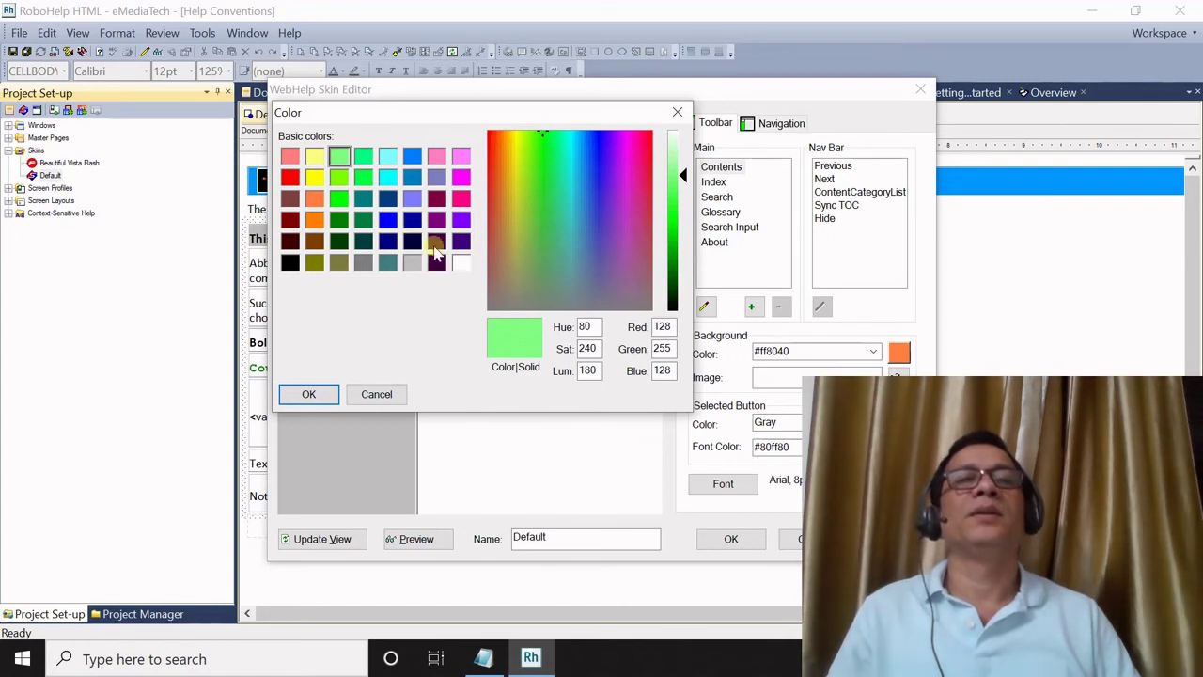
pyautogui.moveTo(443, 121); pyautogui.dragTo(634, 121)
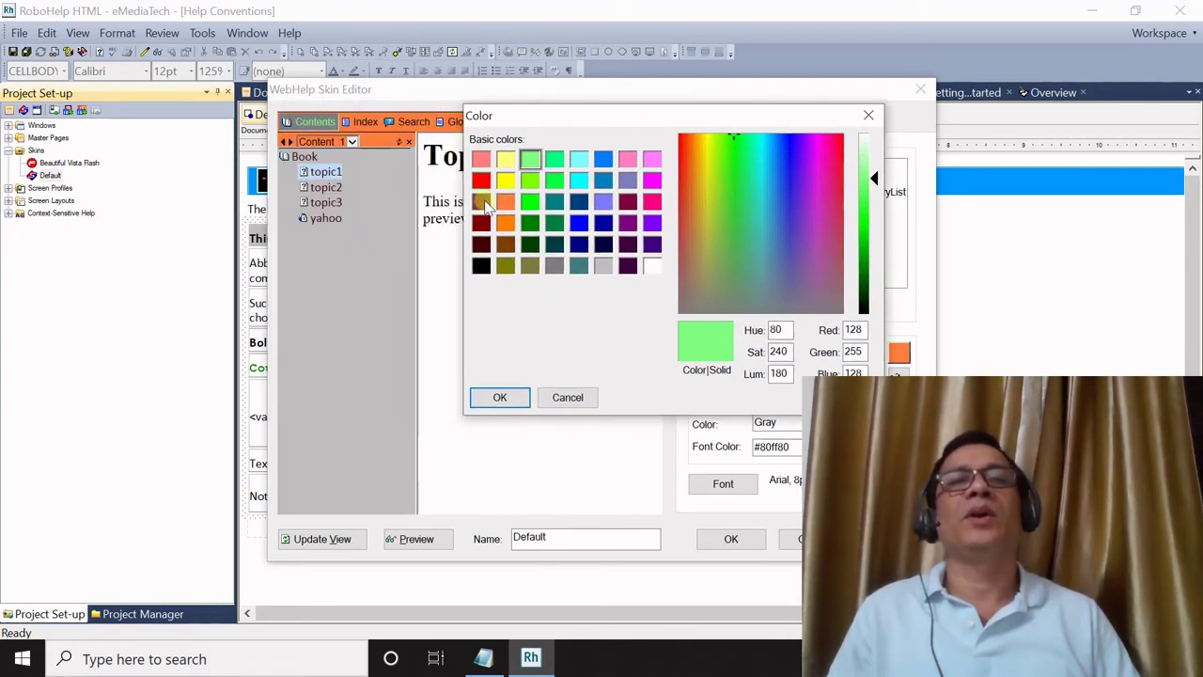
pyautogui.click(482, 202)
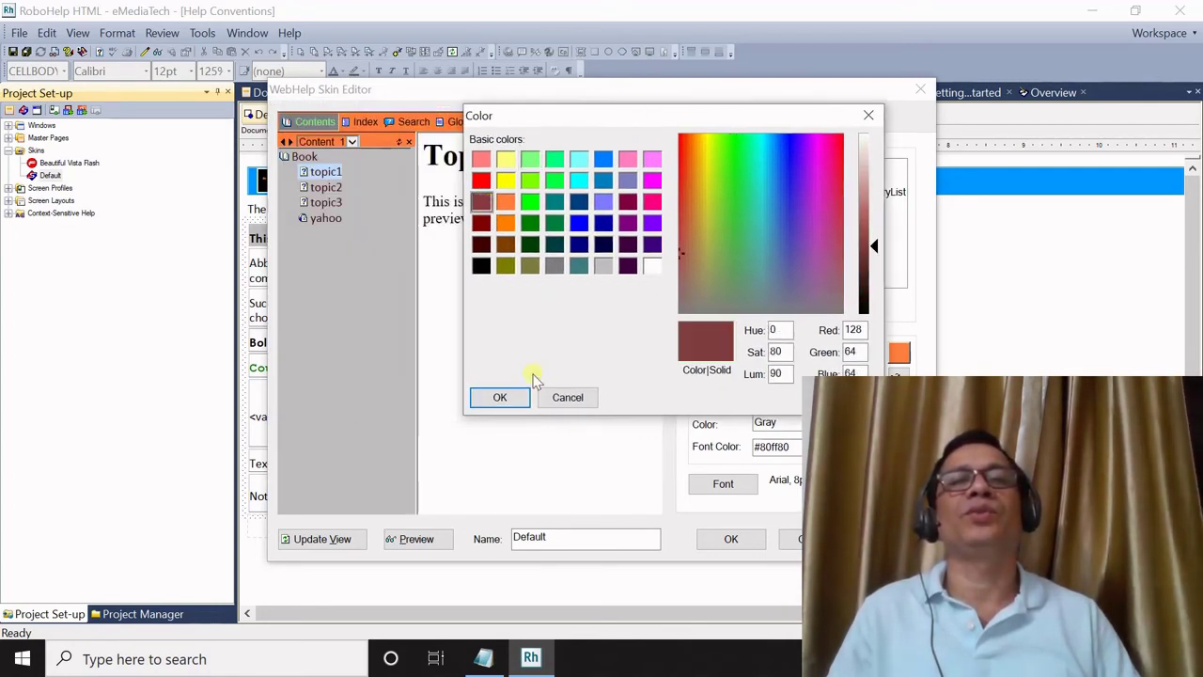
pyautogui.click(508, 397)
pyautogui.click(346, 539)
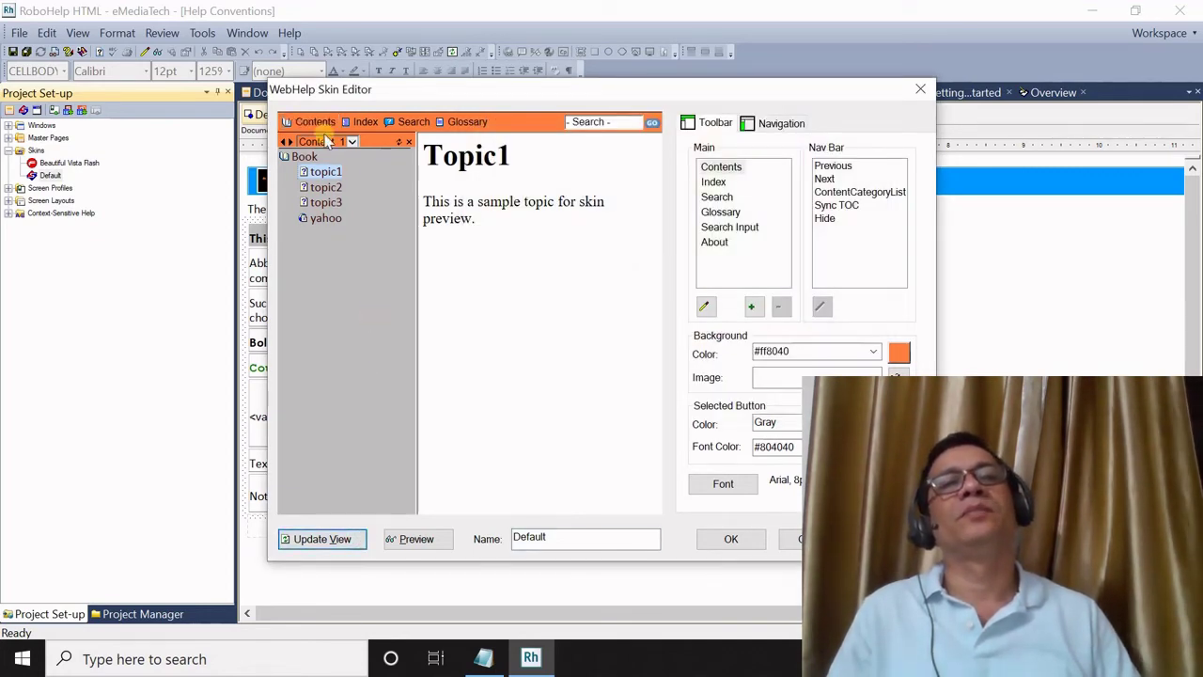
pyautogui.click(362, 123)
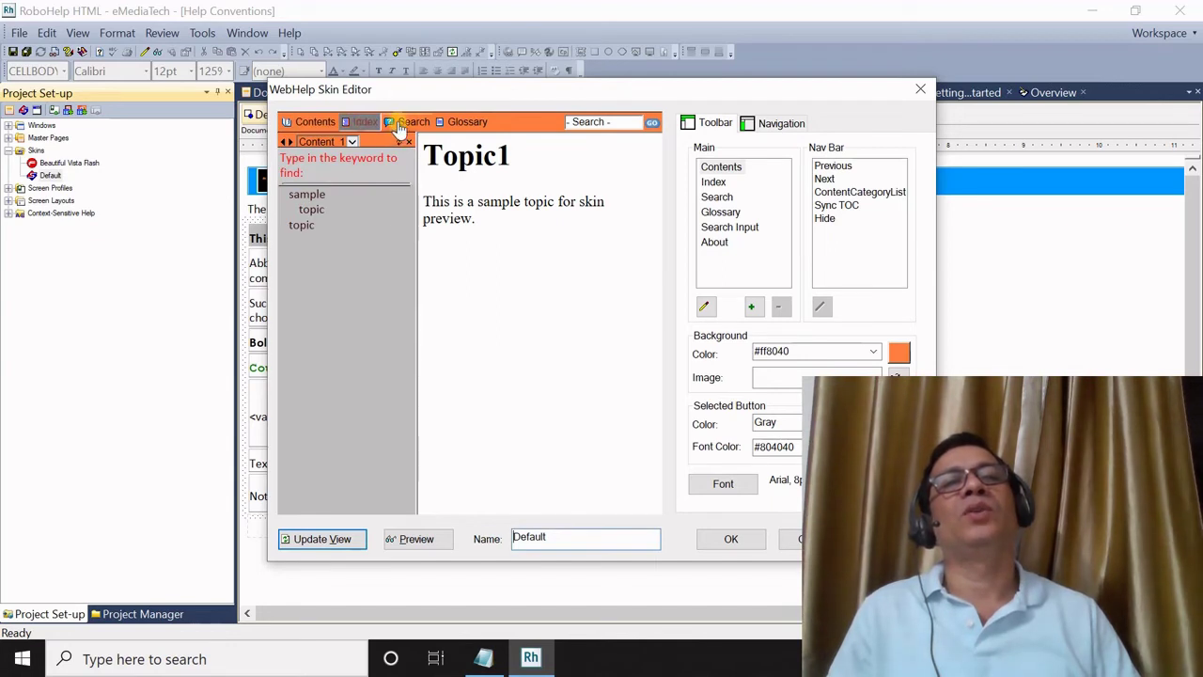
pyautogui.click(411, 122)
pyautogui.click(461, 122)
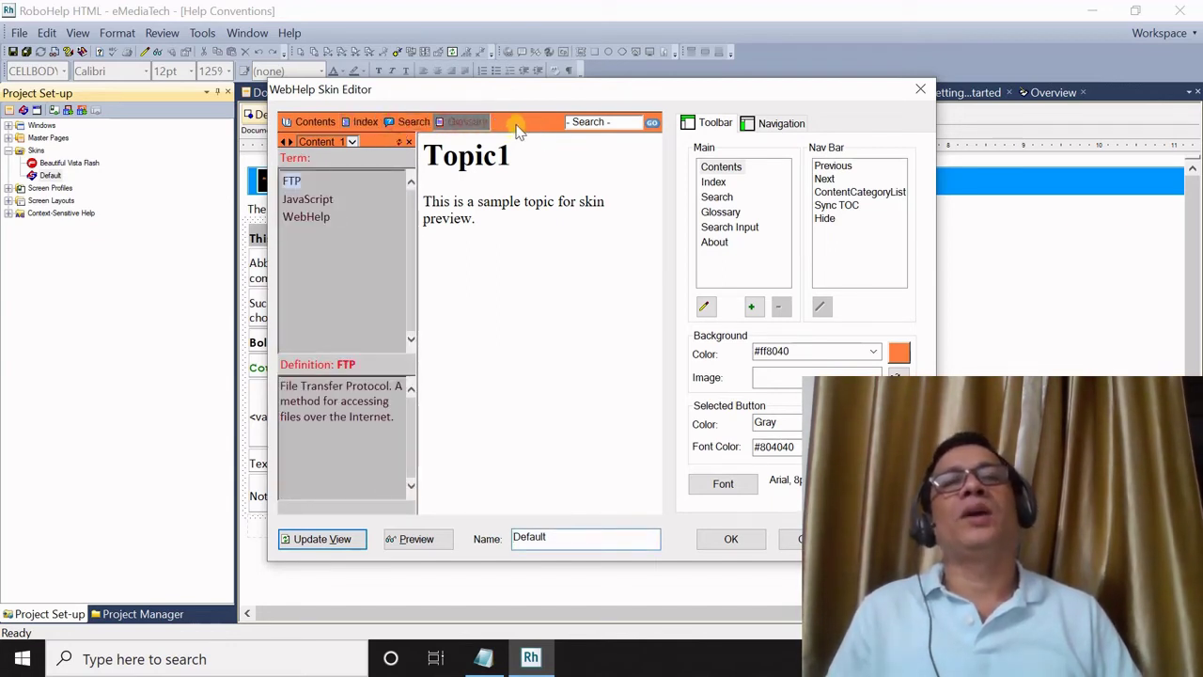
pyautogui.click(413, 125)
pyautogui.click(366, 125)
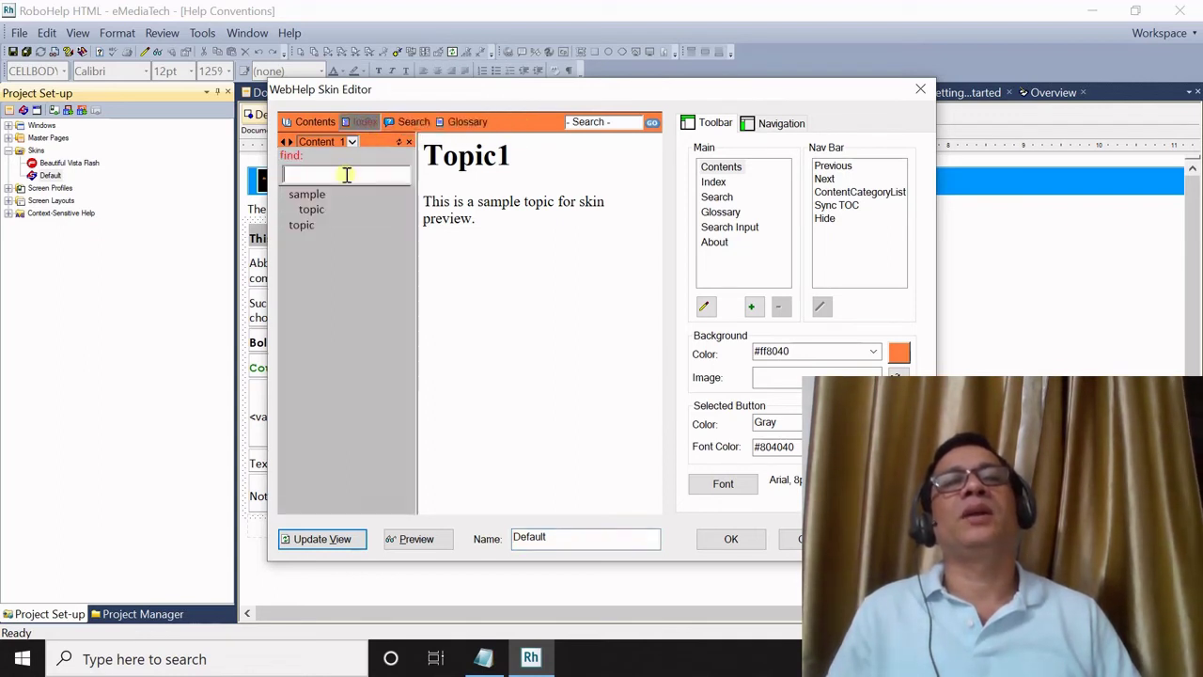
pyautogui.click(311, 124)
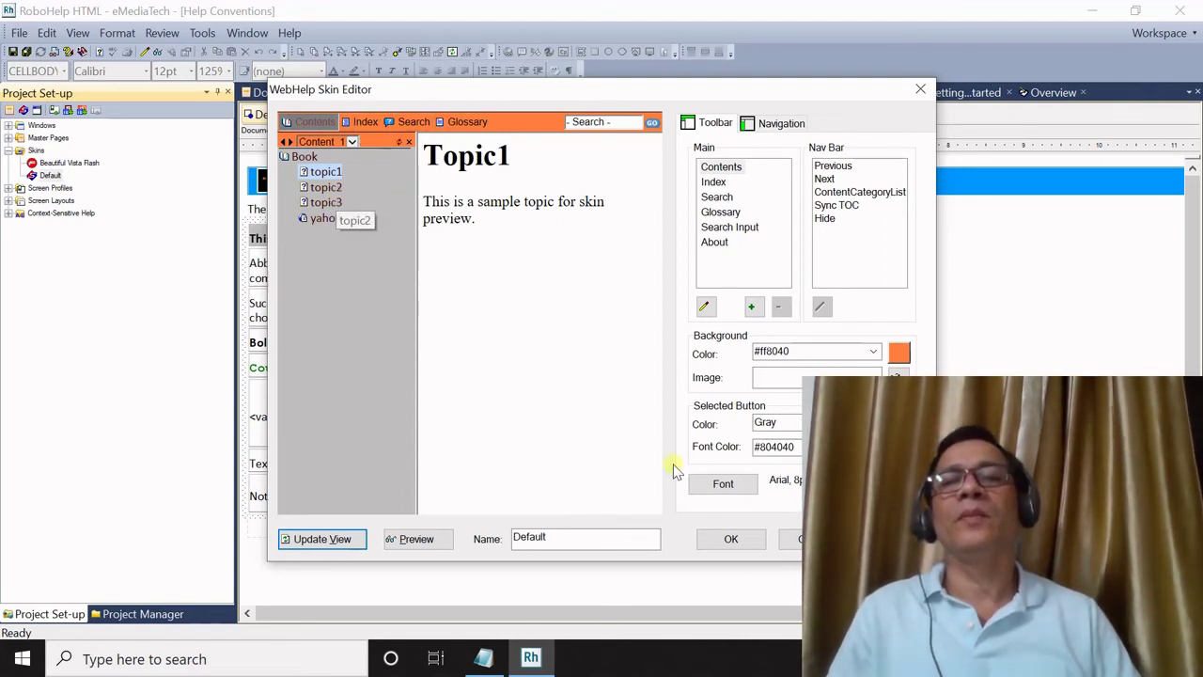
# Step: In the skin's navigation settings, set the content region's background color to blue (#0080c0) and update the sample view
pyautogui.click(721, 167)
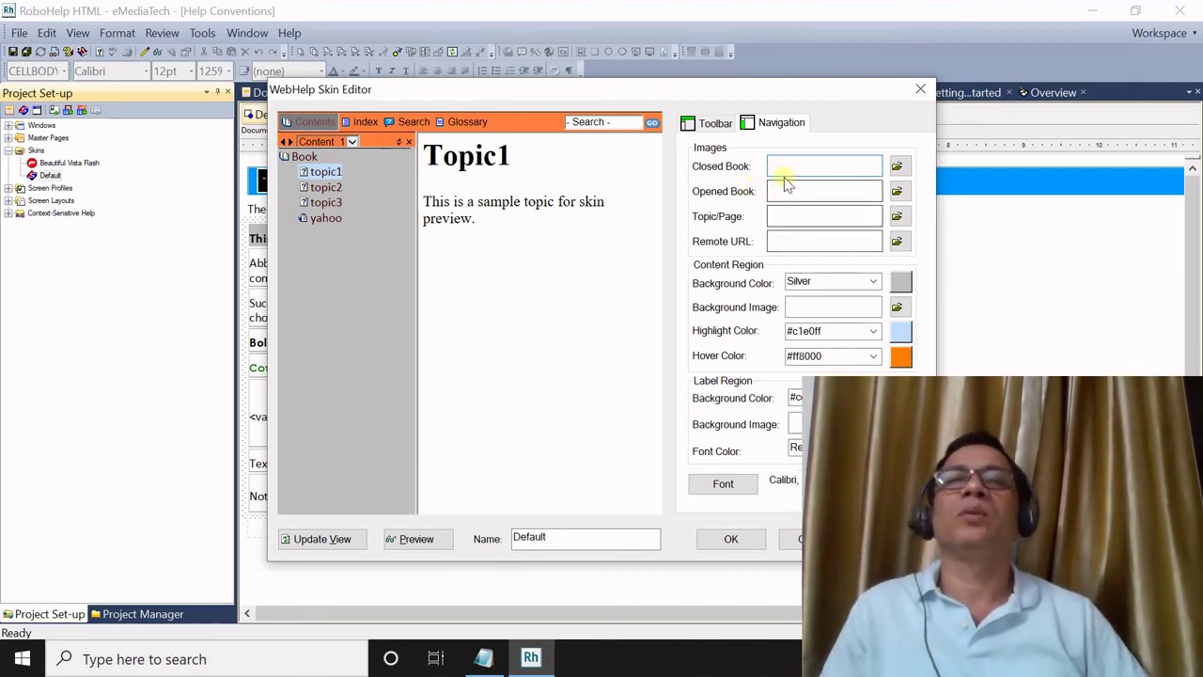
pyautogui.click(795, 238)
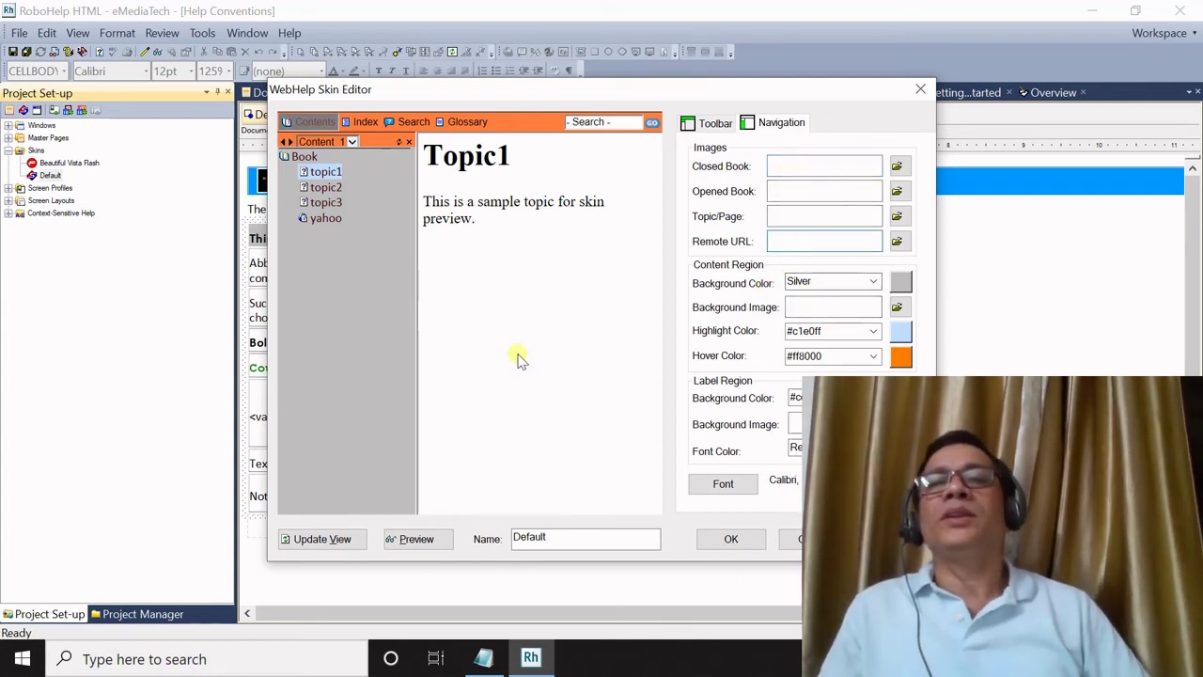
pyautogui.click(900, 282)
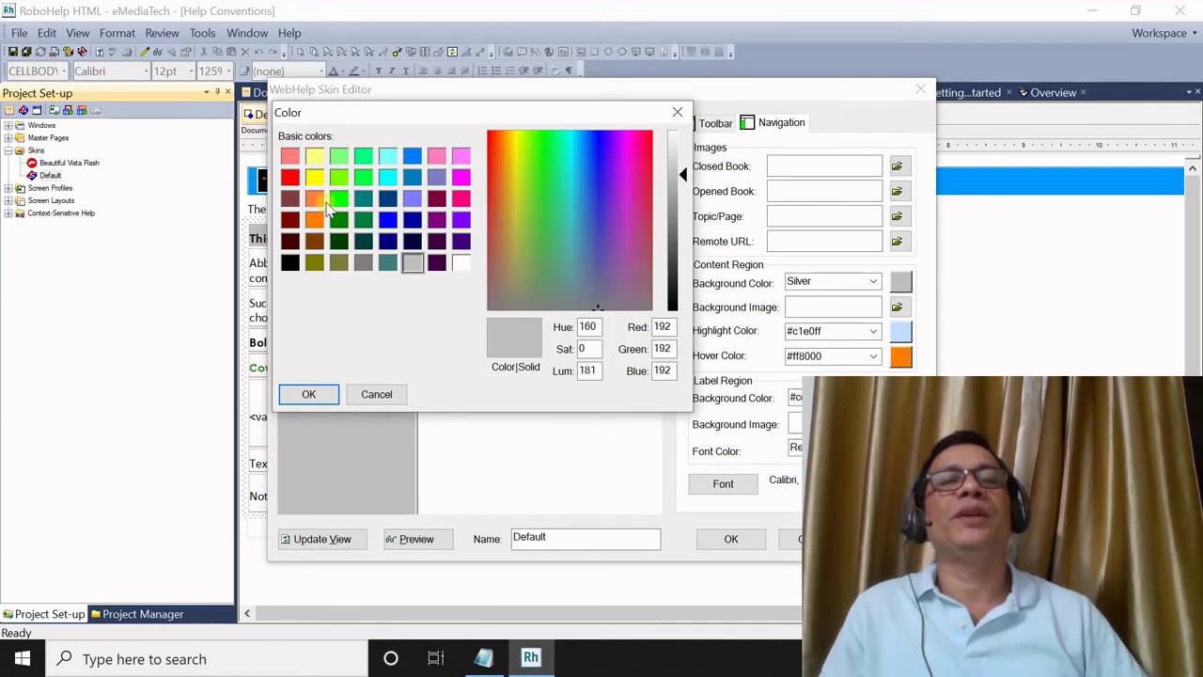
pyautogui.click(415, 179)
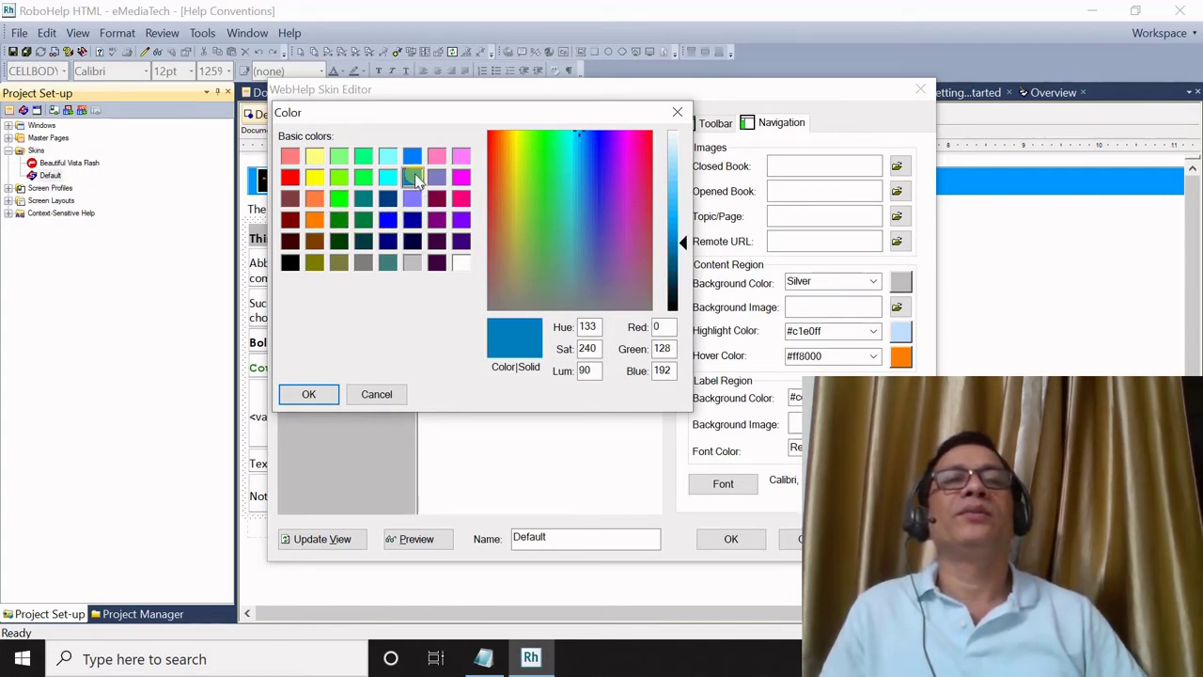
pyautogui.click(310, 394)
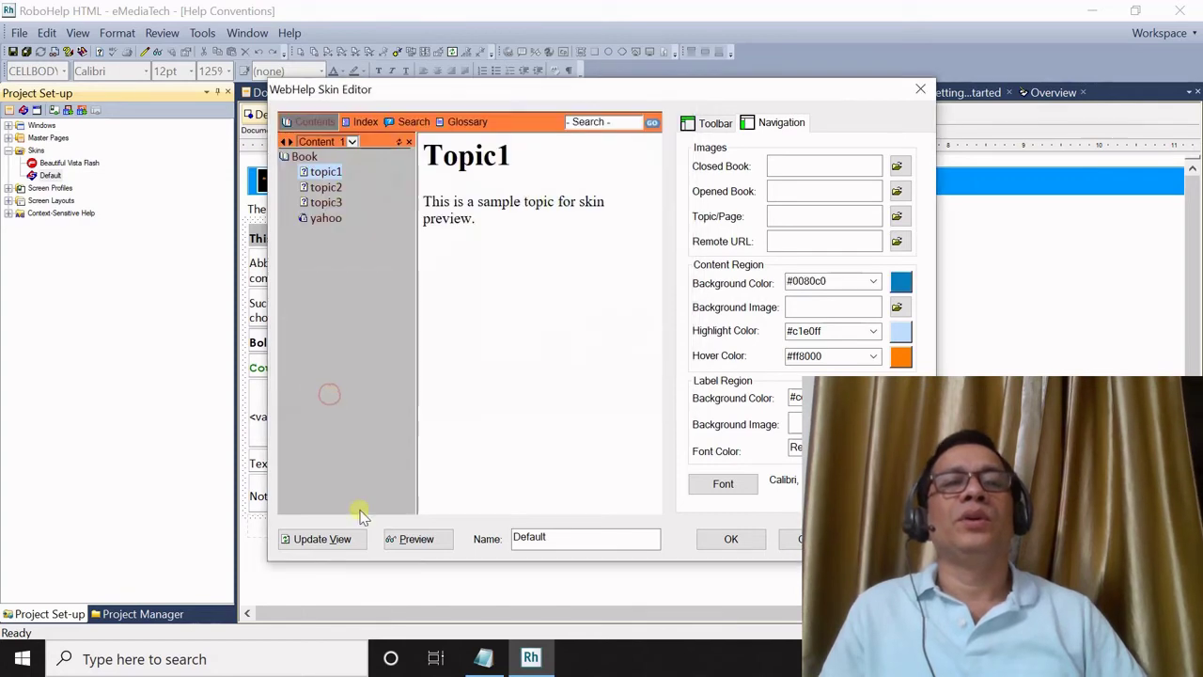
pyautogui.click(348, 538)
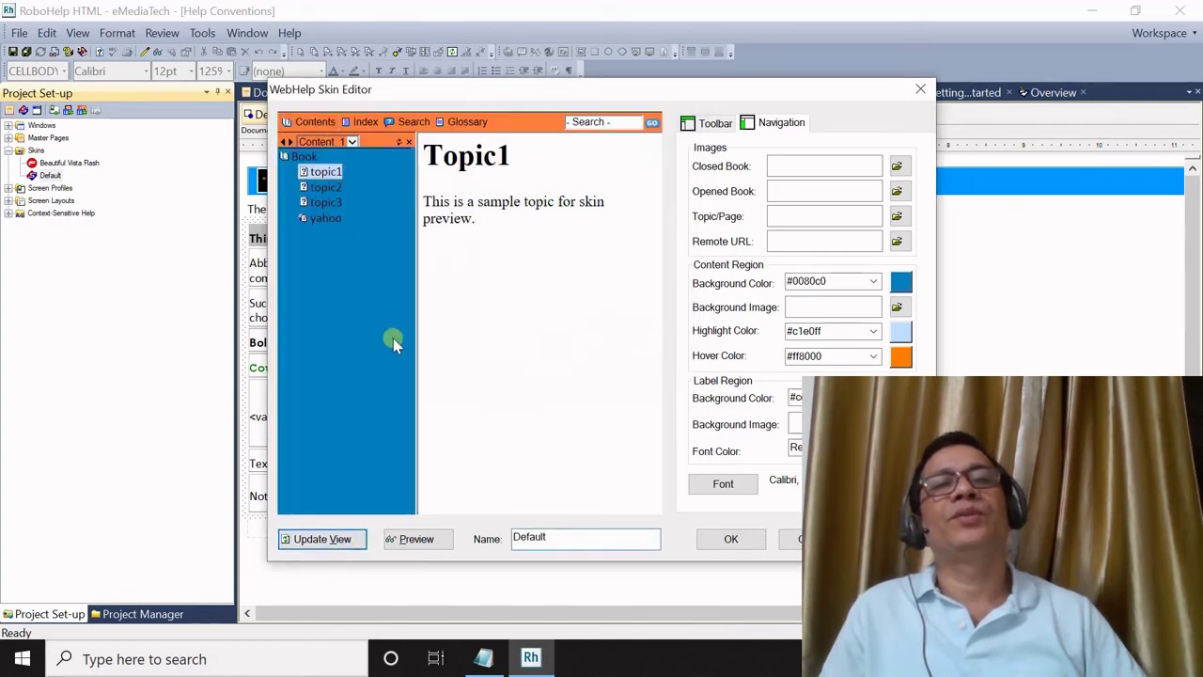
# Step: Set the content region's highlight color to yellow, update the sample view and check the highlighting on the sample topics
pyautogui.click(325, 218)
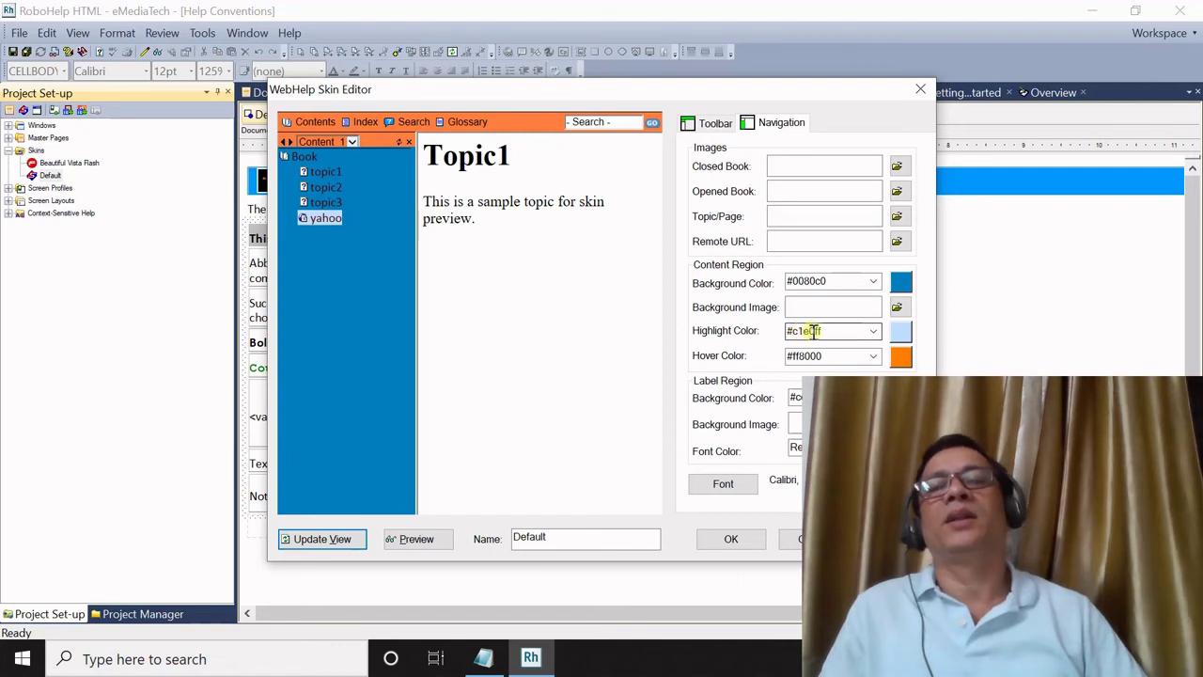
pyautogui.click(329, 187)
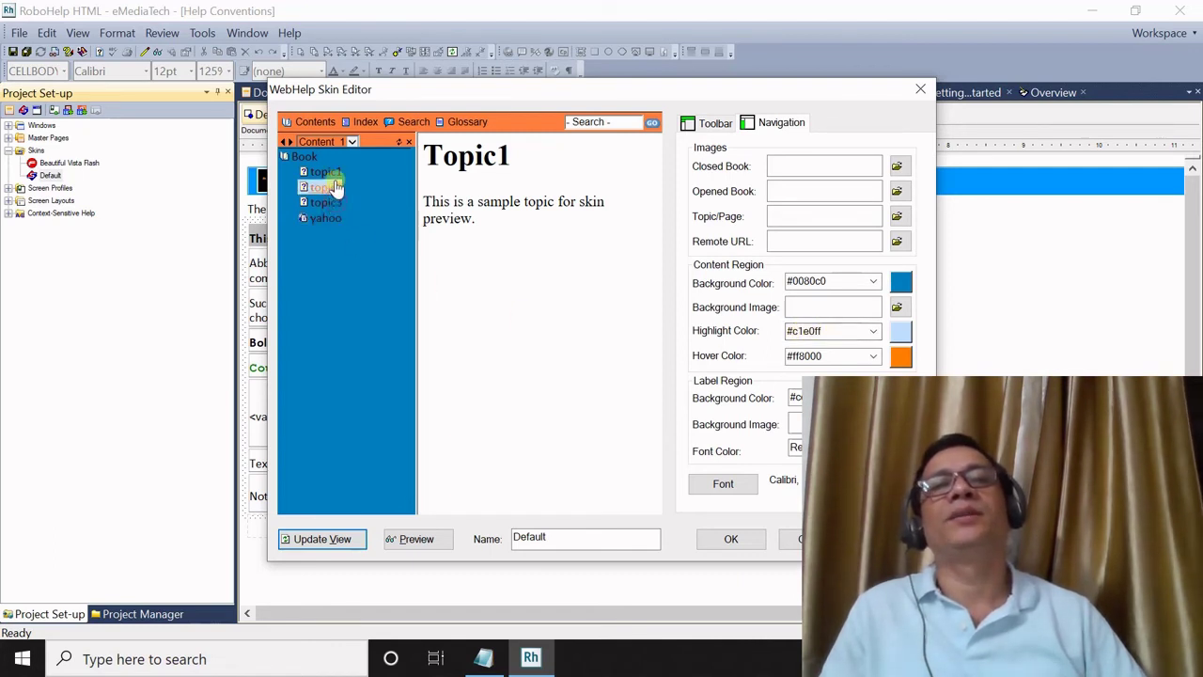
pyautogui.click(327, 173)
pyautogui.click(331, 204)
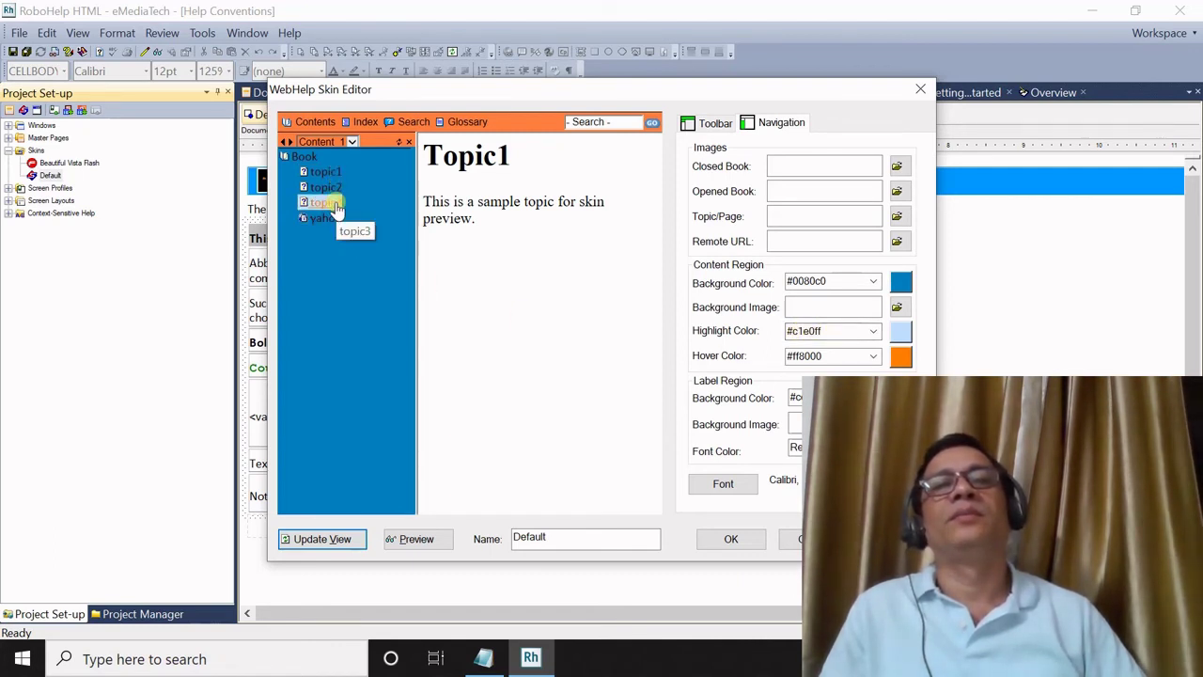
pyautogui.click(325, 218)
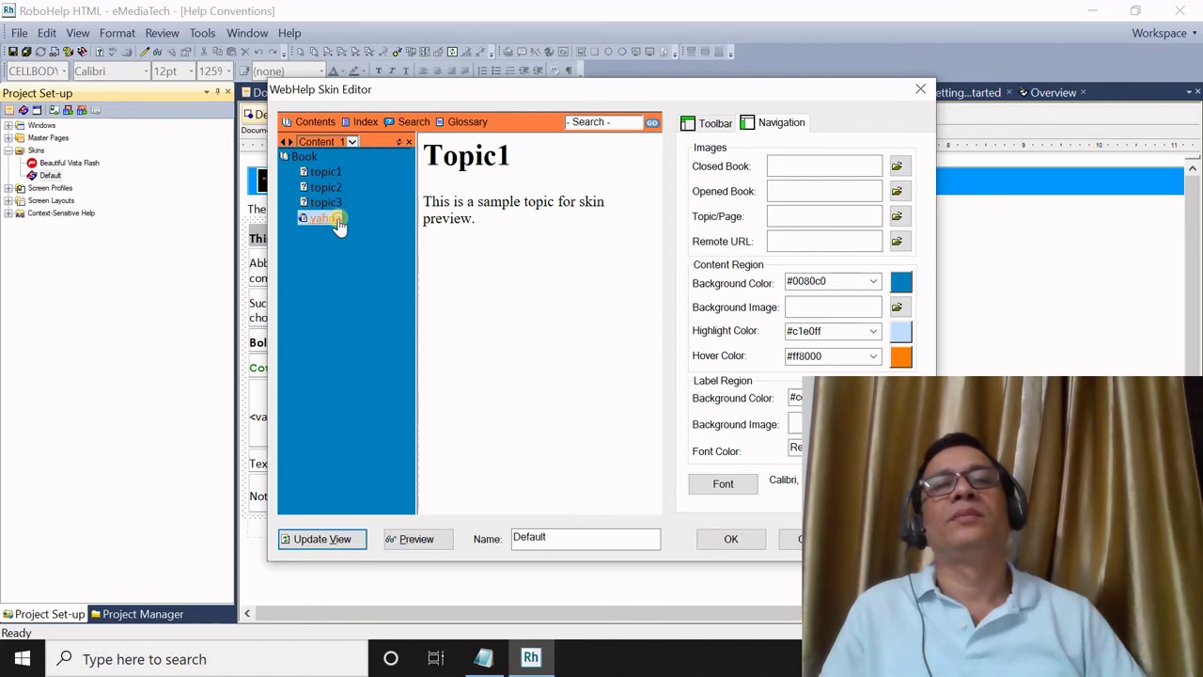
pyautogui.click(899, 334)
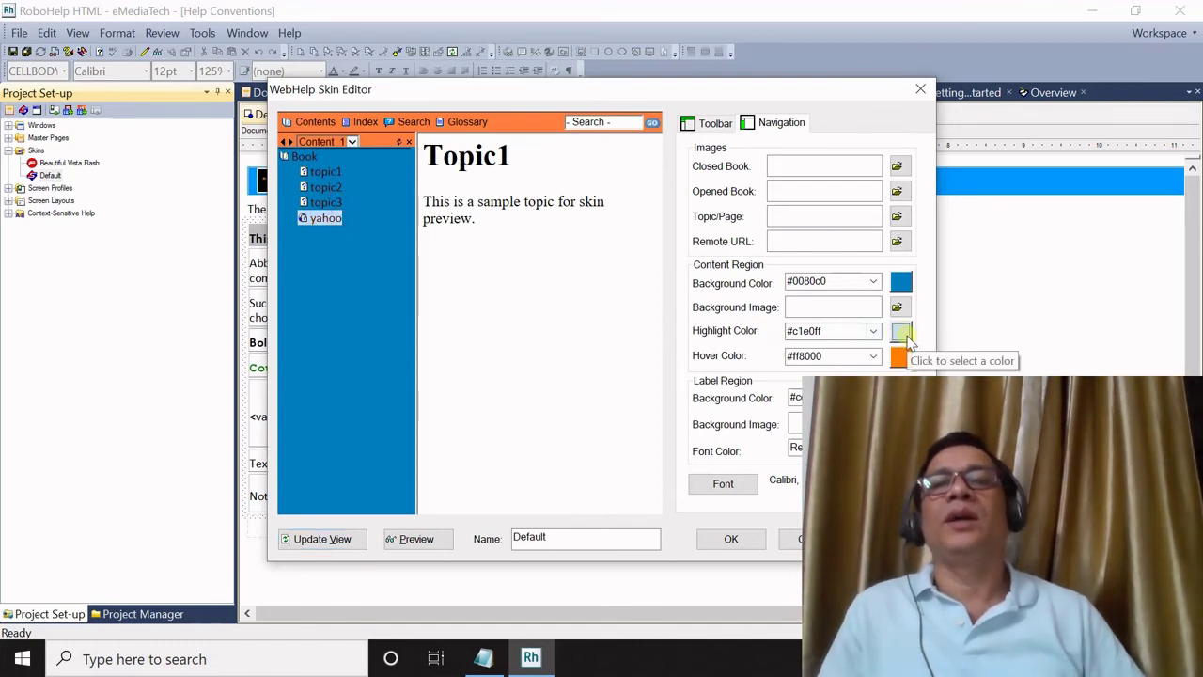
pyautogui.click(904, 334)
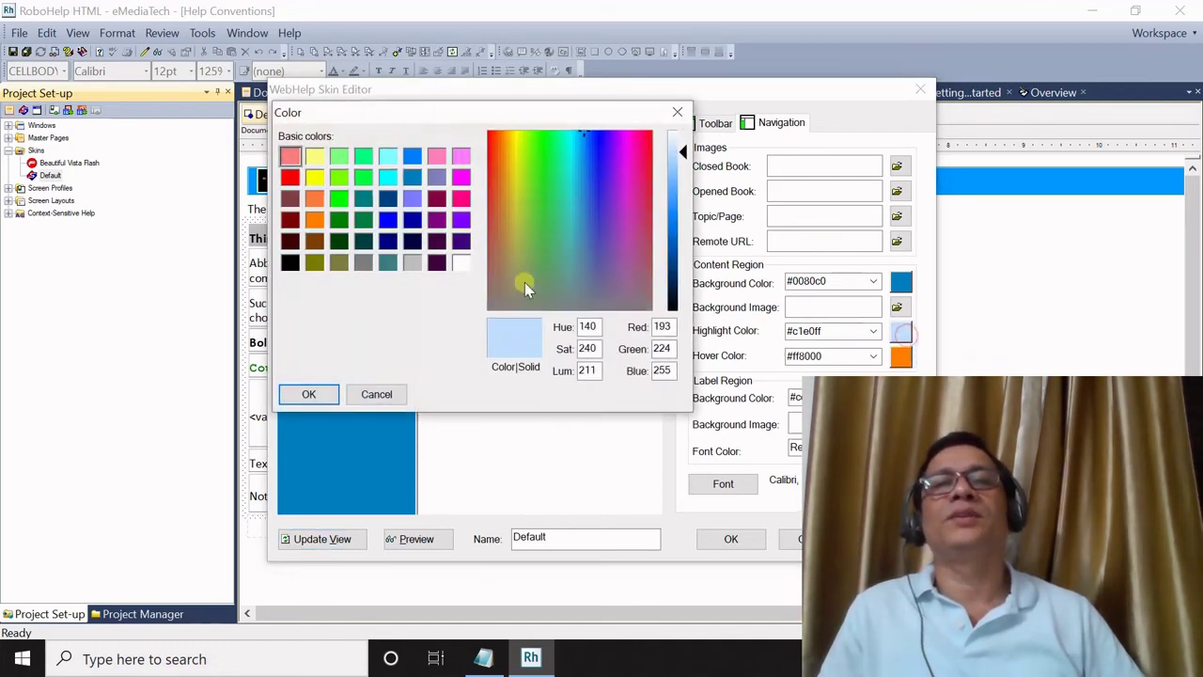
pyautogui.click(314, 178)
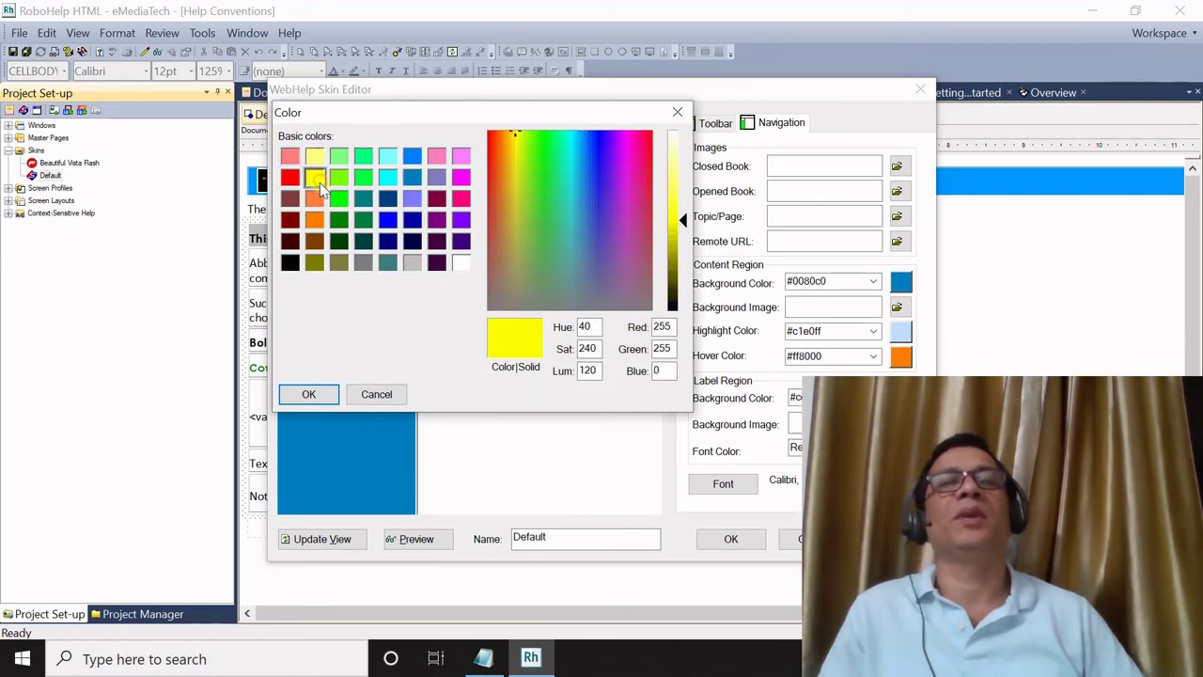
pyautogui.click(333, 393)
pyautogui.click(325, 539)
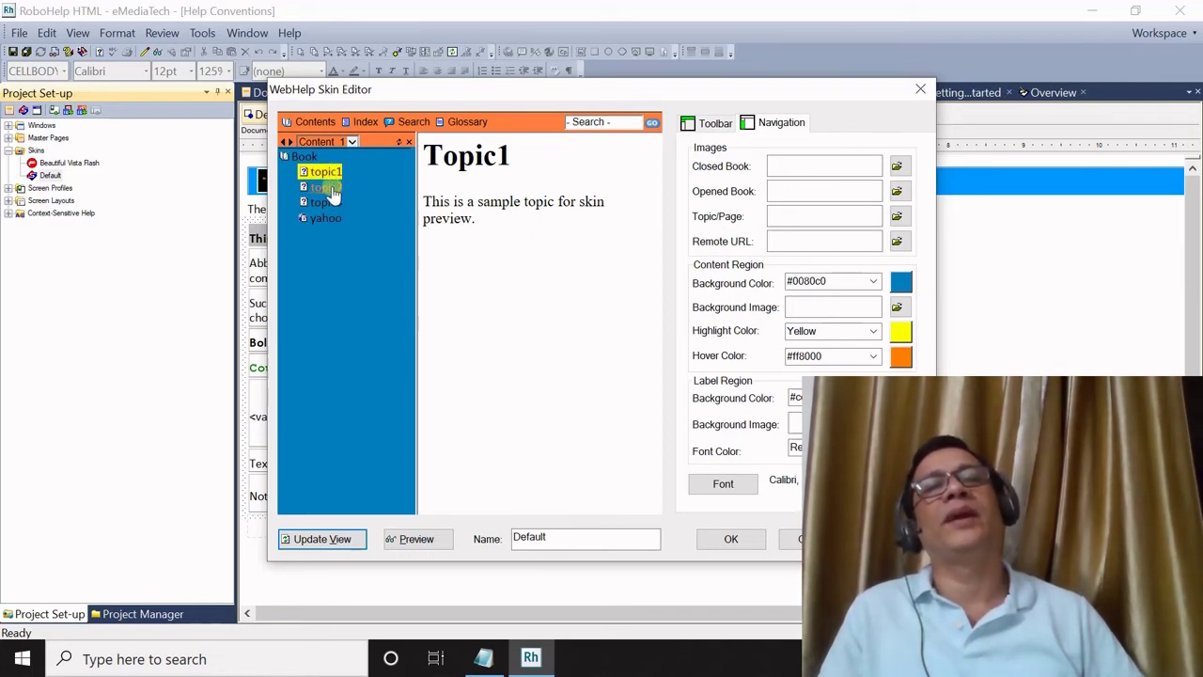
pyautogui.click(323, 202)
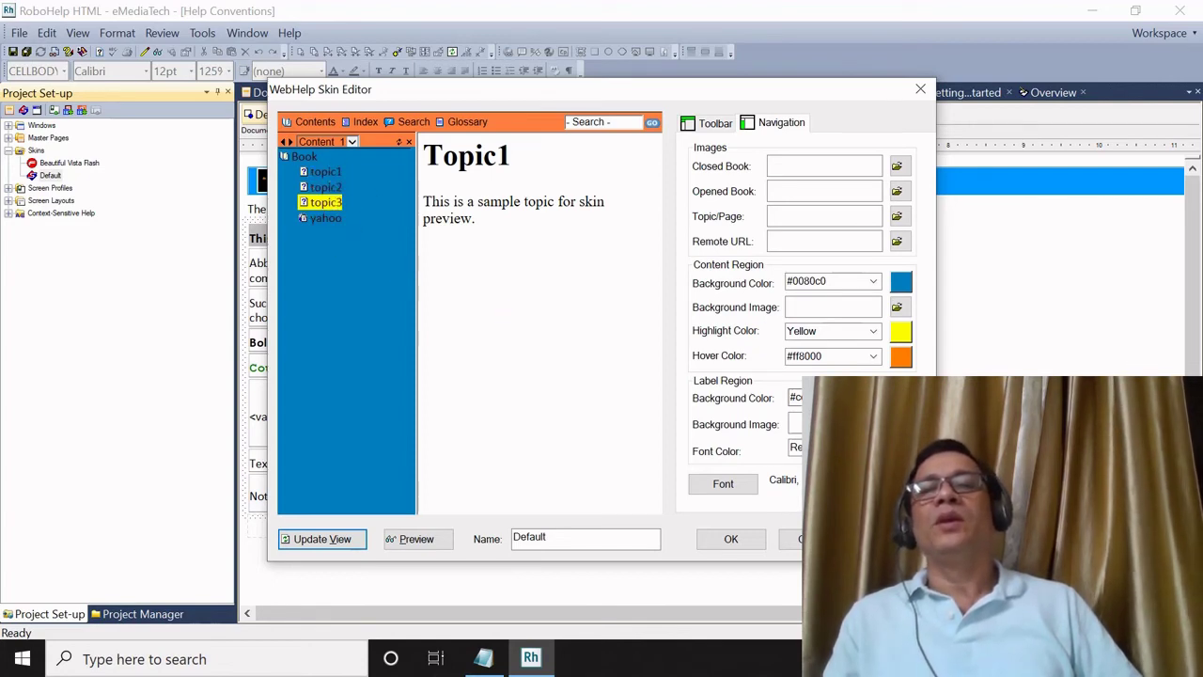
# Step: Try gray as the content region's hover color and check it on the sample topics
pyautogui.click(900, 358)
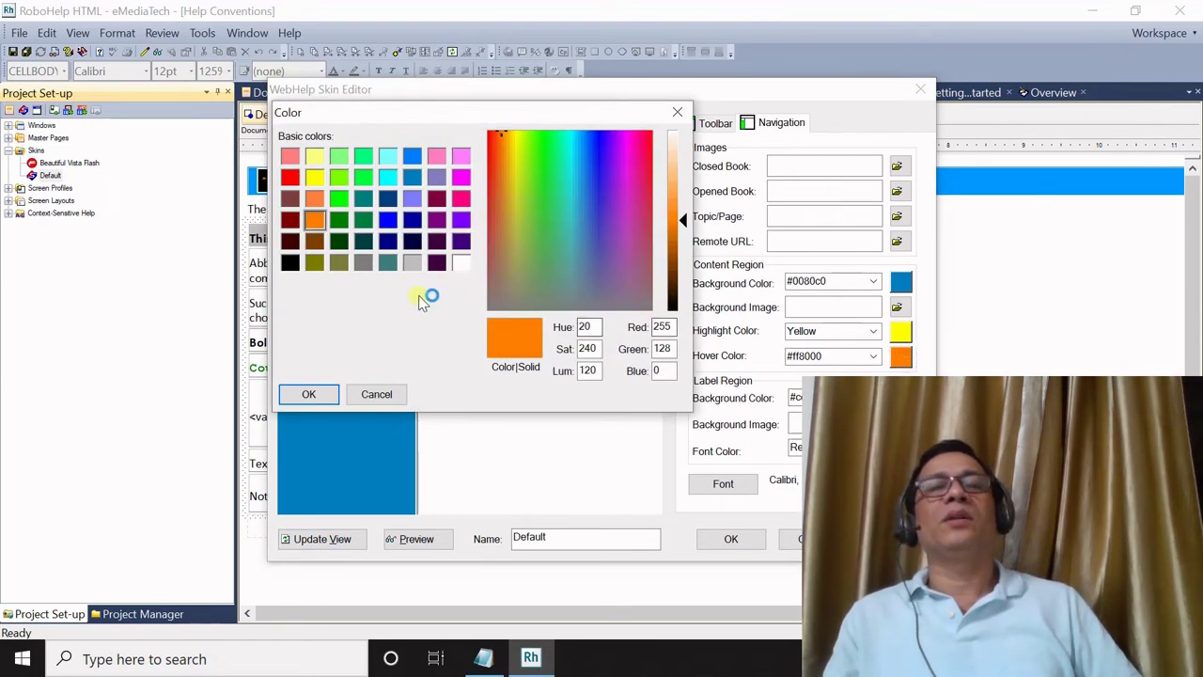
pyautogui.click(362, 262)
pyautogui.click(322, 395)
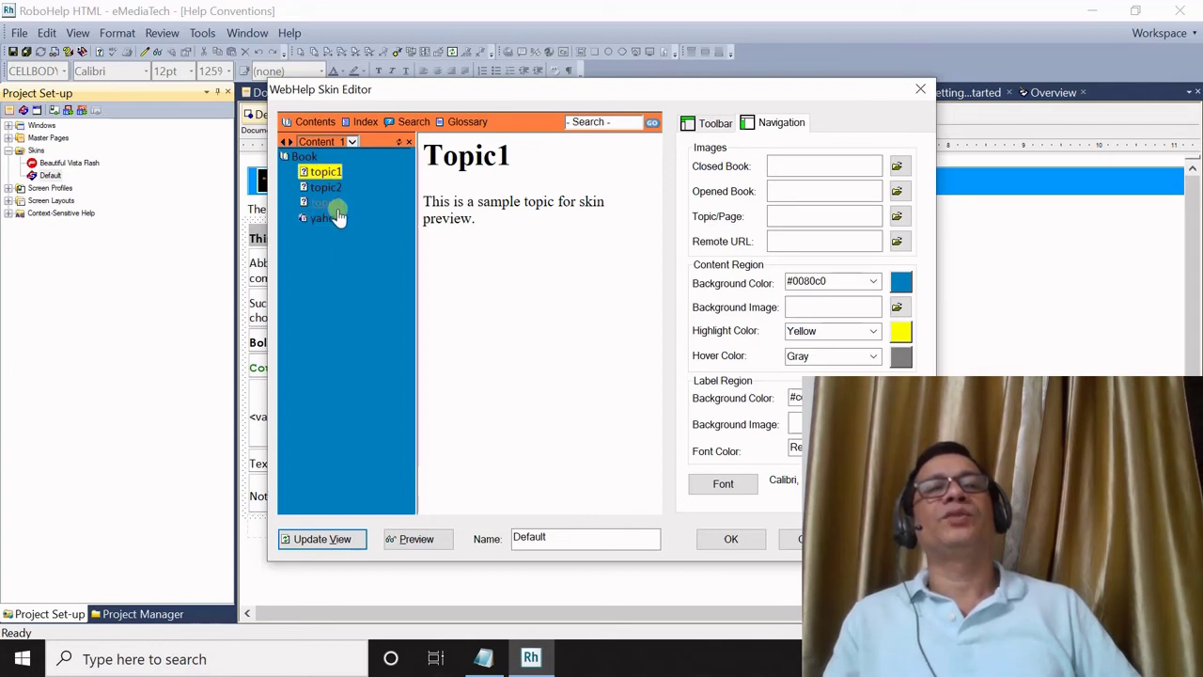
# Step: Try yellow as the content region's hover color and update the sample view
pyautogui.click(902, 360)
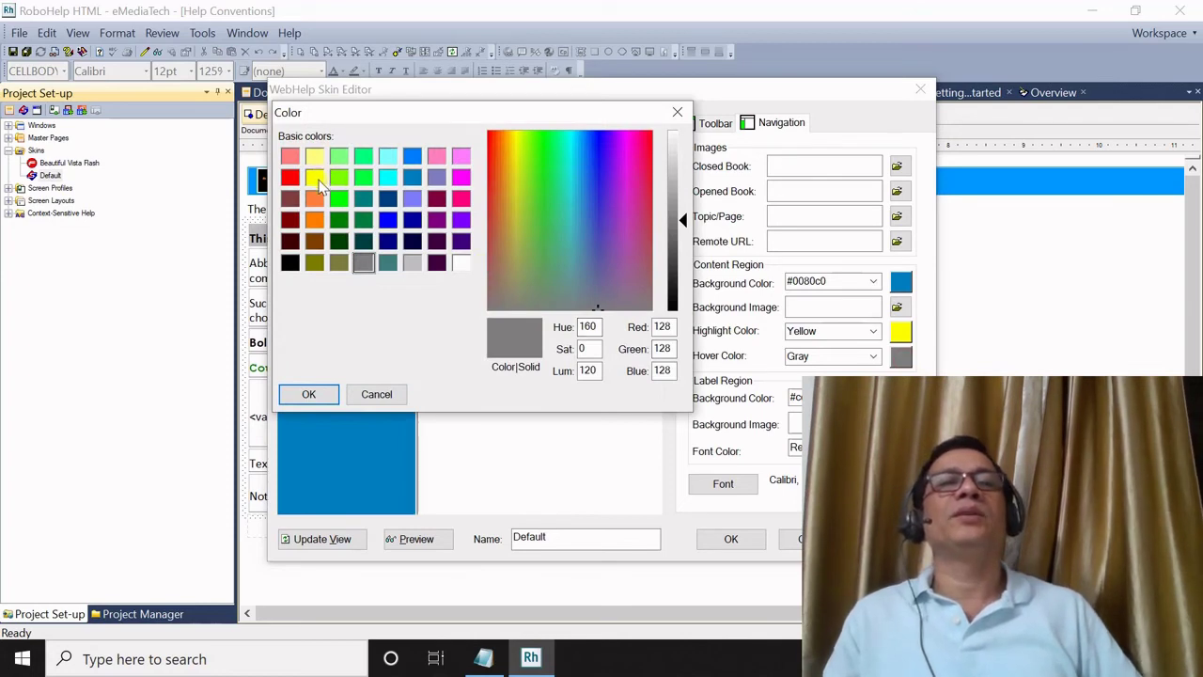
pyautogui.click(316, 179)
pyautogui.click(308, 393)
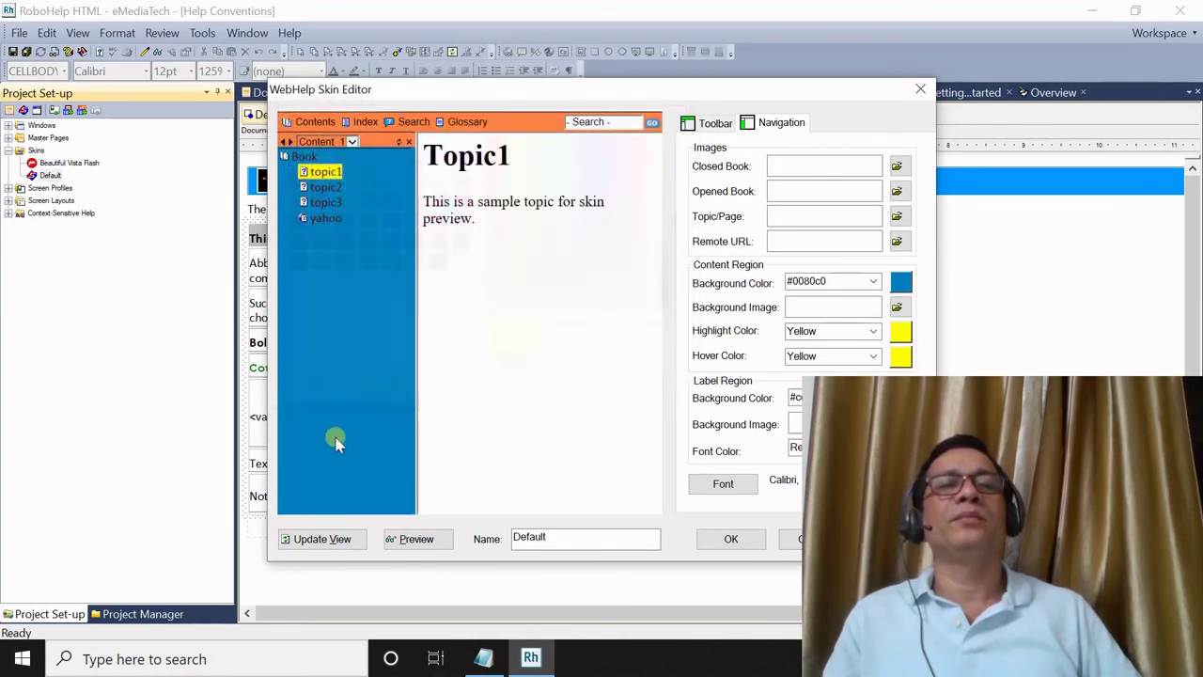
pyautogui.click(358, 548)
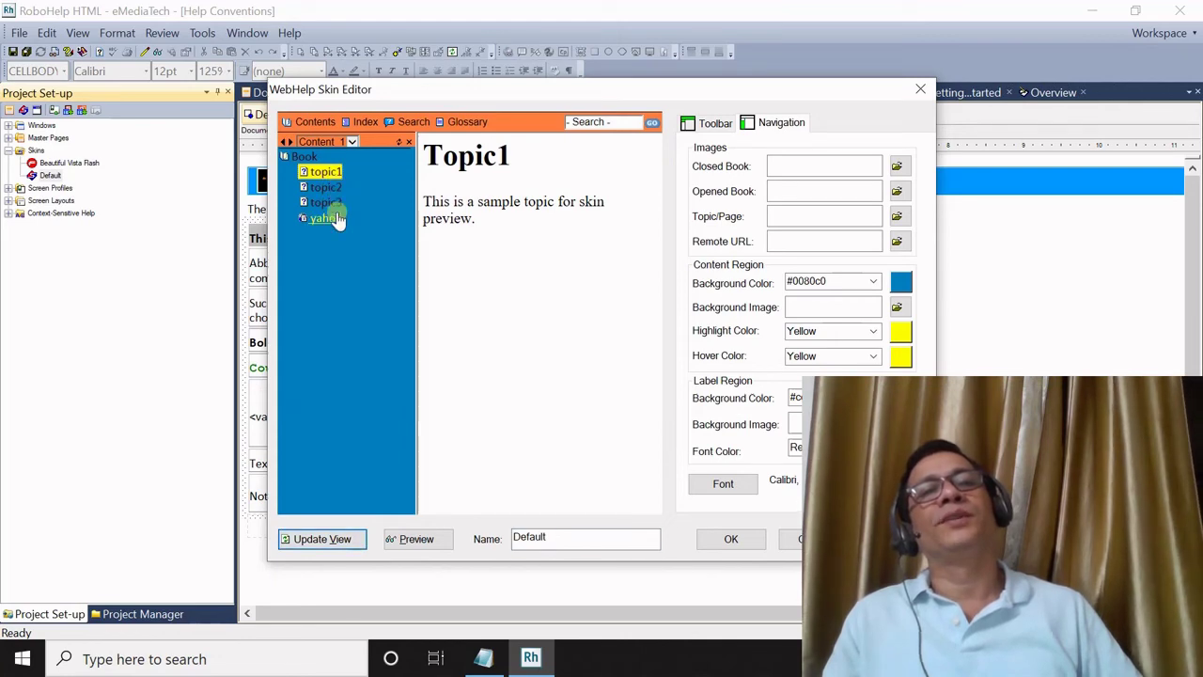
# Step: Set the content region's hover color to green (#00ff80), update the sample view and check it on the sample topics
pyautogui.click(901, 357)
pyautogui.click(363, 155)
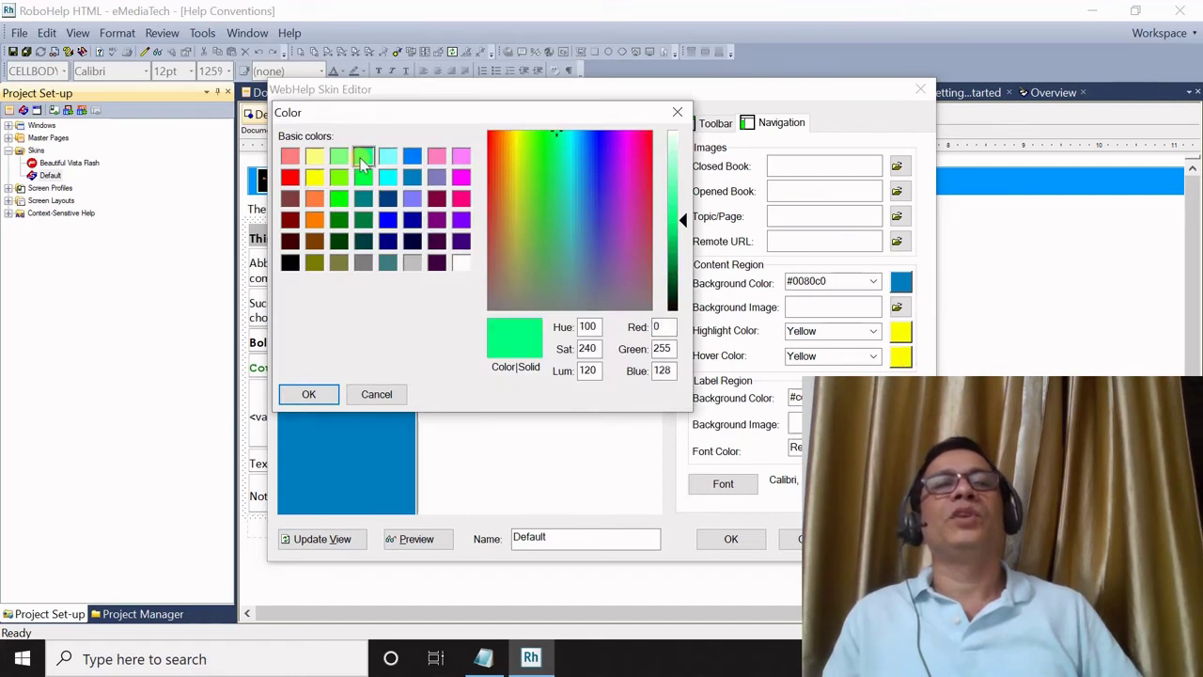
pyautogui.click(309, 394)
pyautogui.click(331, 543)
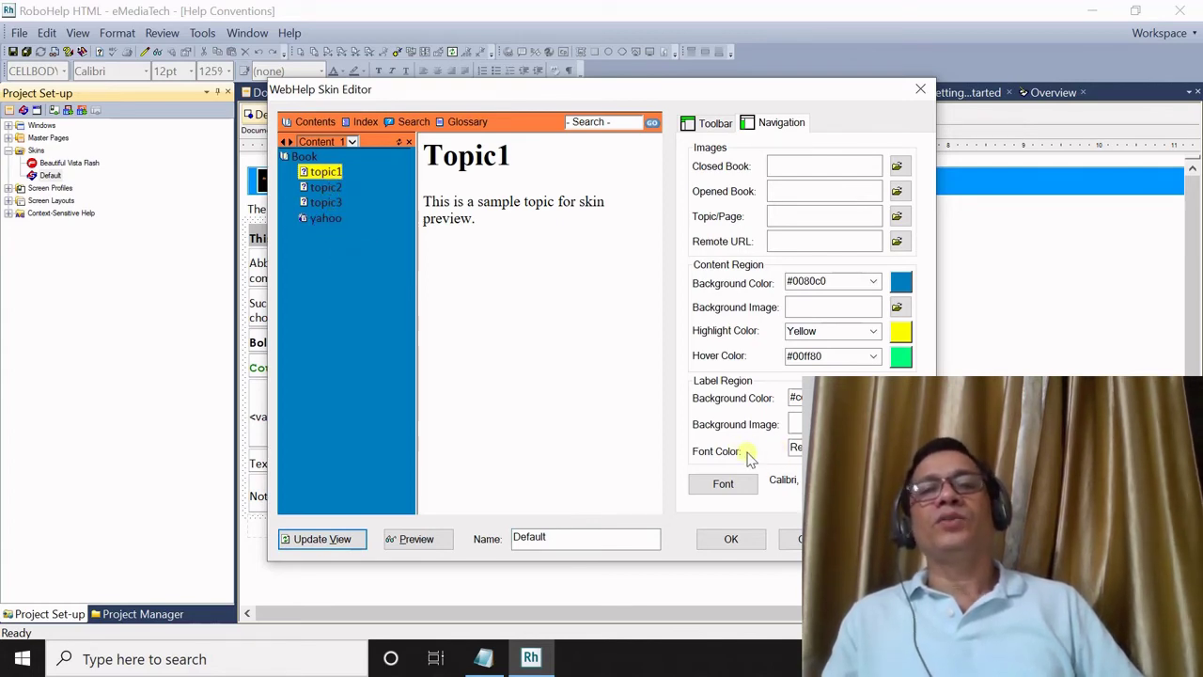
pyautogui.click(323, 187)
pyautogui.click(327, 202)
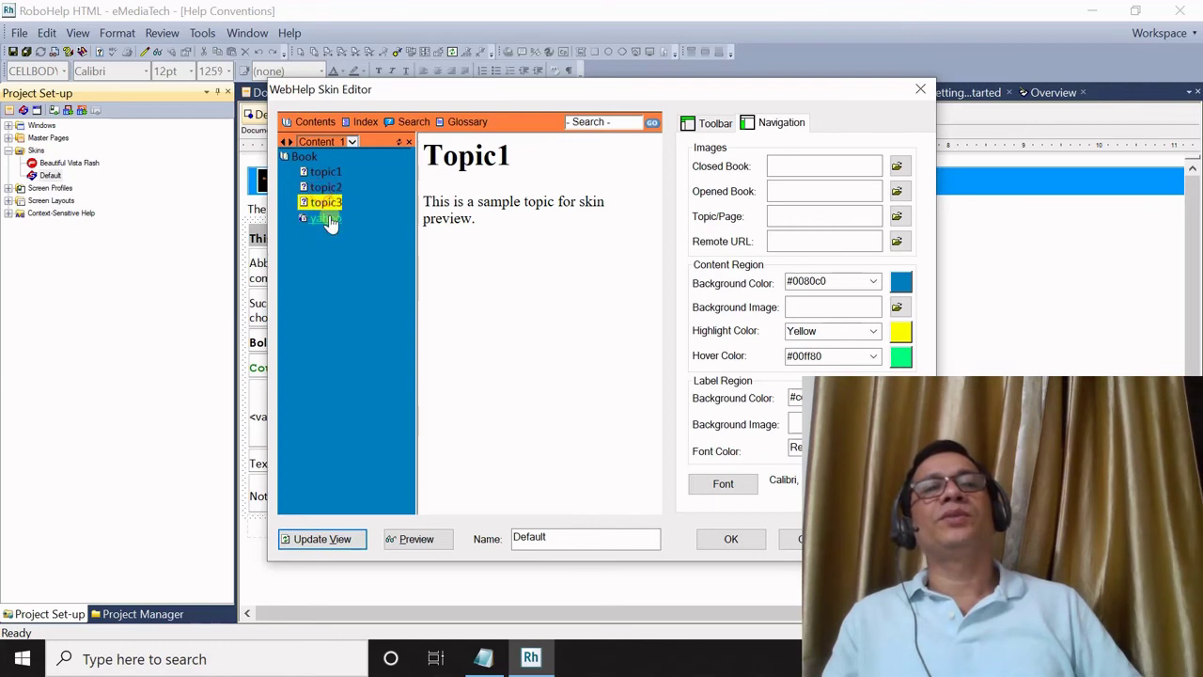
pyautogui.click(325, 217)
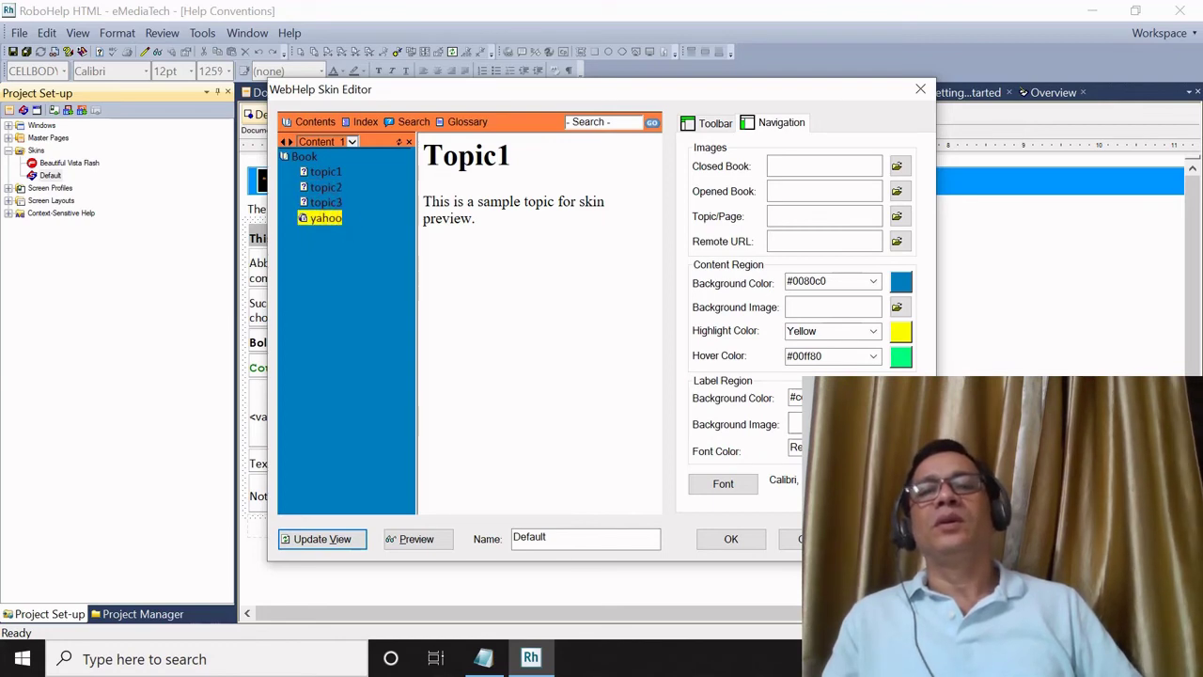
# Step: Set the label region's font color to white, update the sample view and check it in the sample index
pyautogui.click(903, 450)
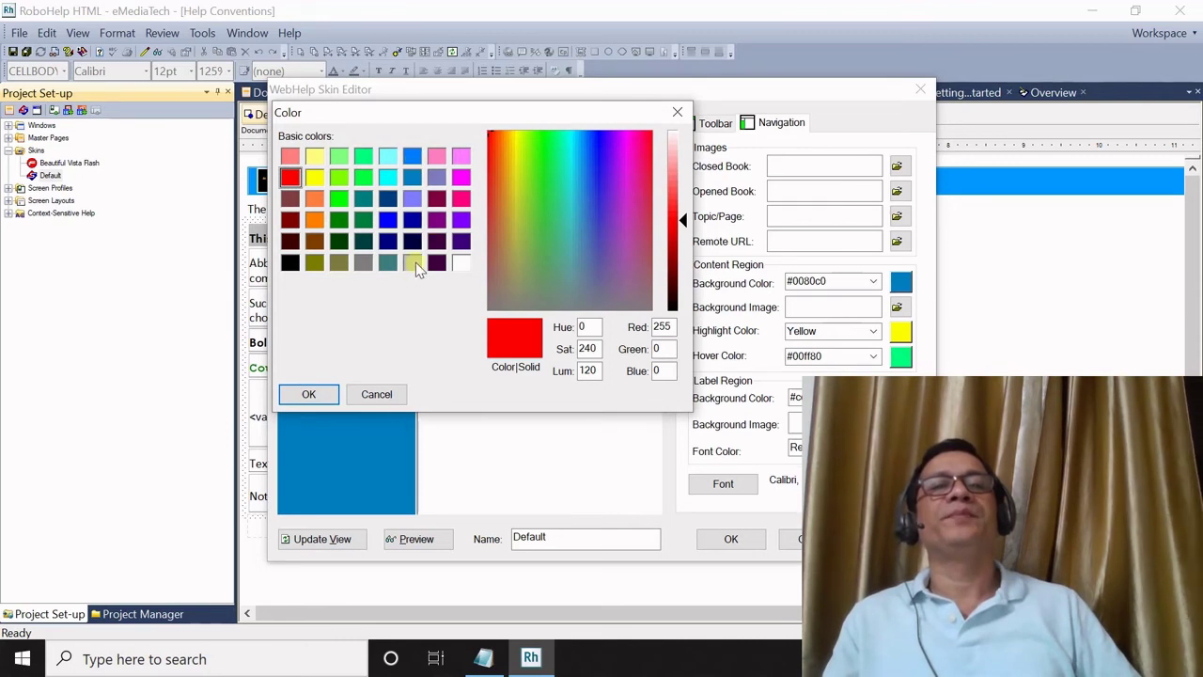
pyautogui.click(459, 262)
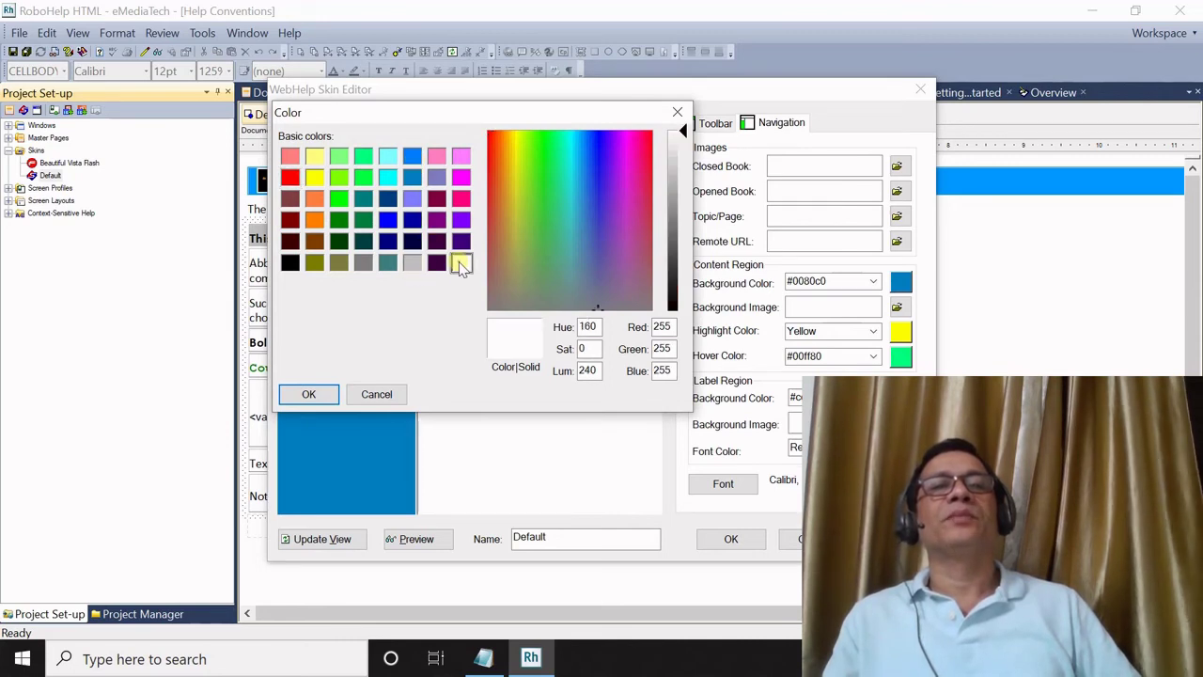
pyautogui.click(330, 395)
pyautogui.click(343, 539)
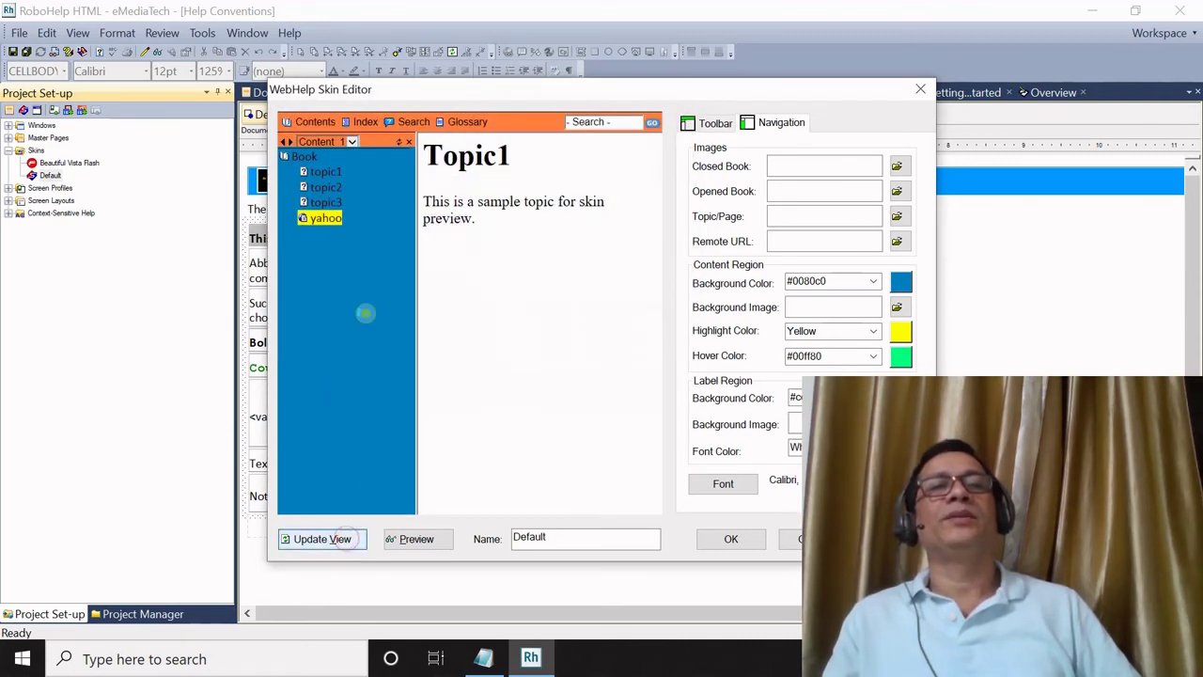
pyautogui.click(325, 172)
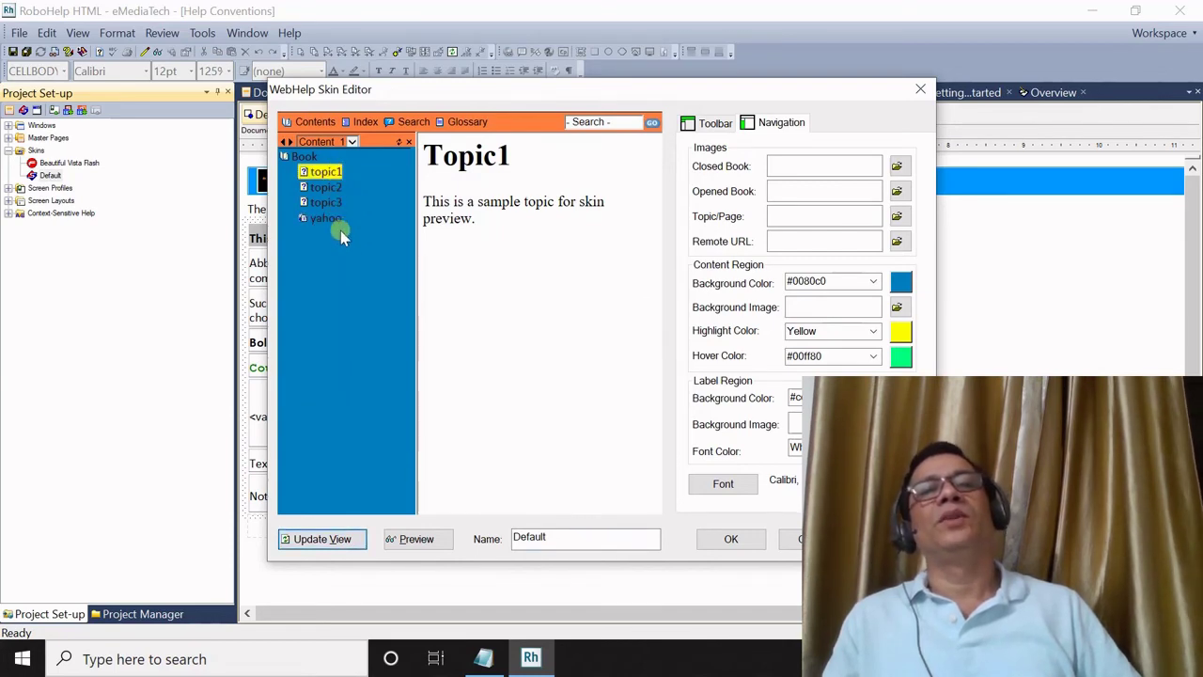
pyautogui.click(364, 121)
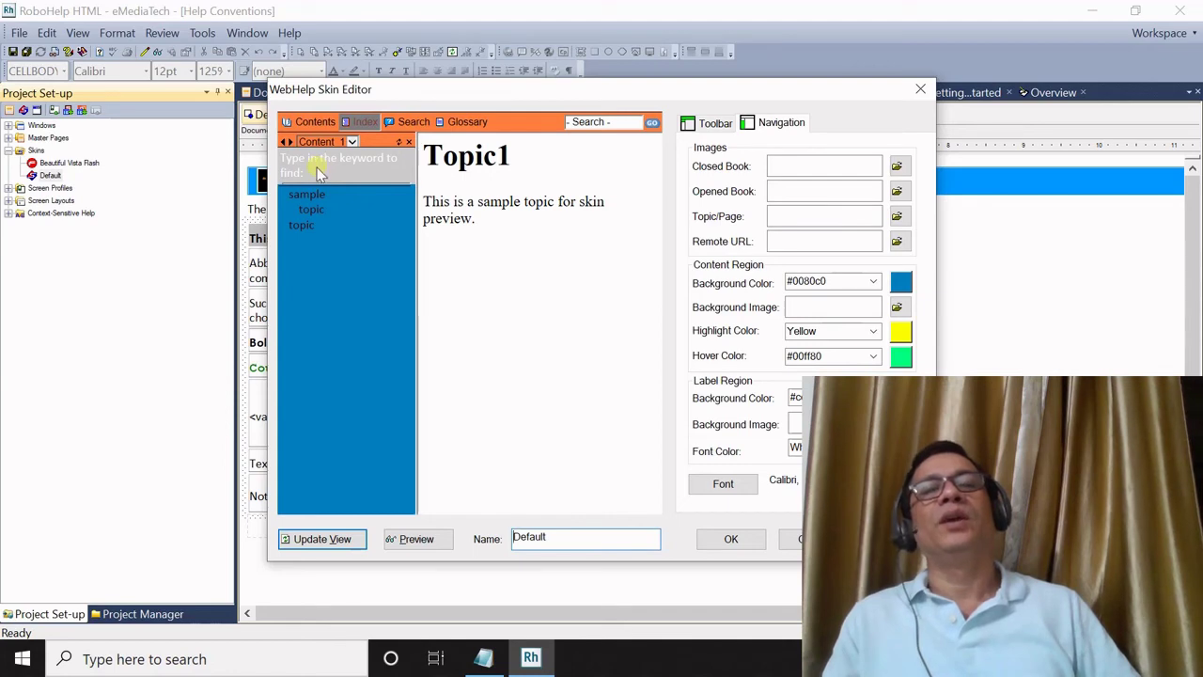
pyautogui.click(302, 225)
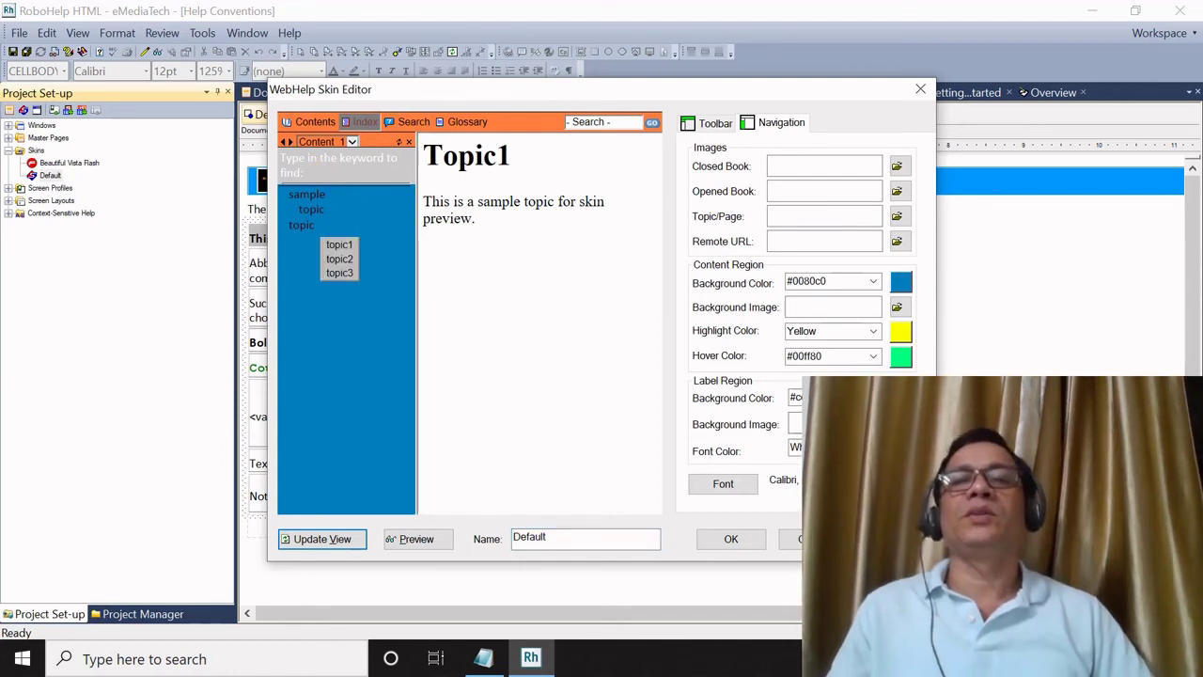
pyautogui.click(482, 331)
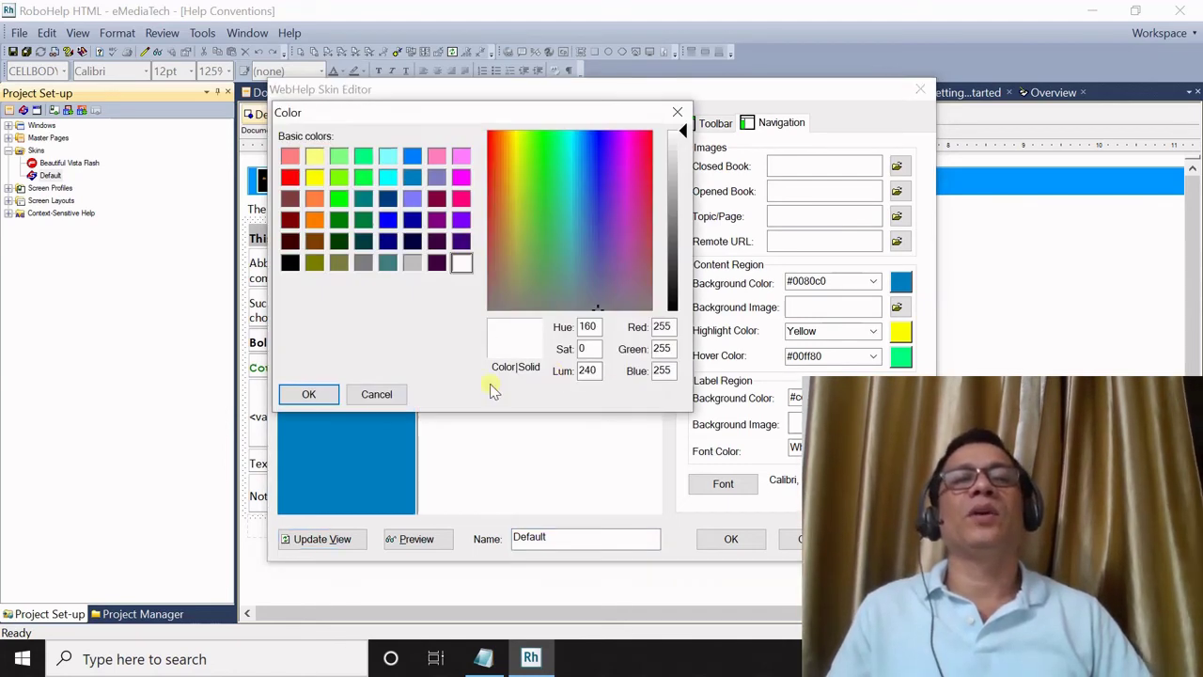
pyautogui.click(376, 394)
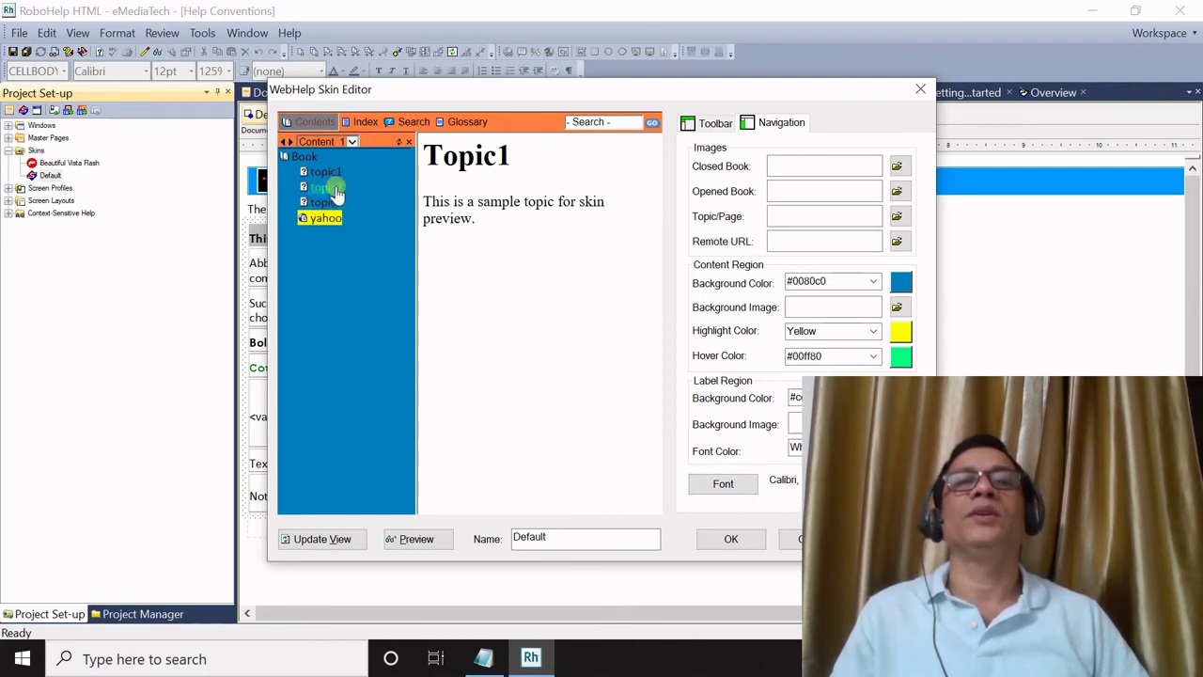
# Step: Review the skin's toolbar and navigation settings once more and save the changes to the Default skin
pyautogui.click(709, 123)
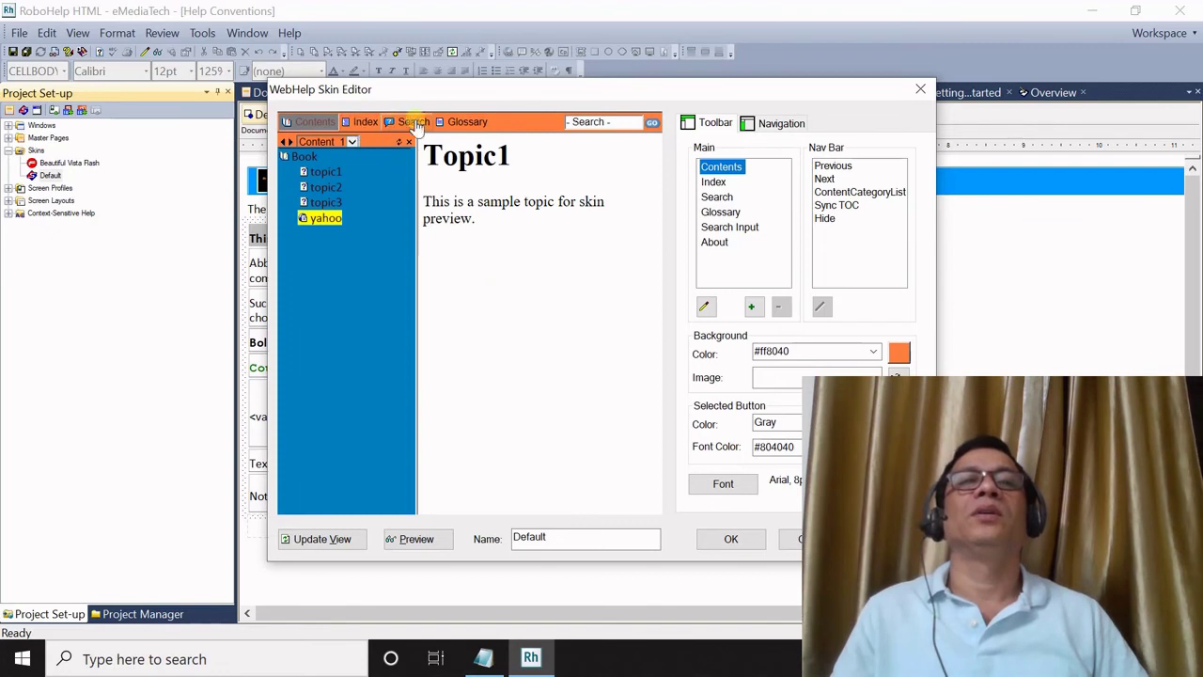
pyautogui.click(771, 124)
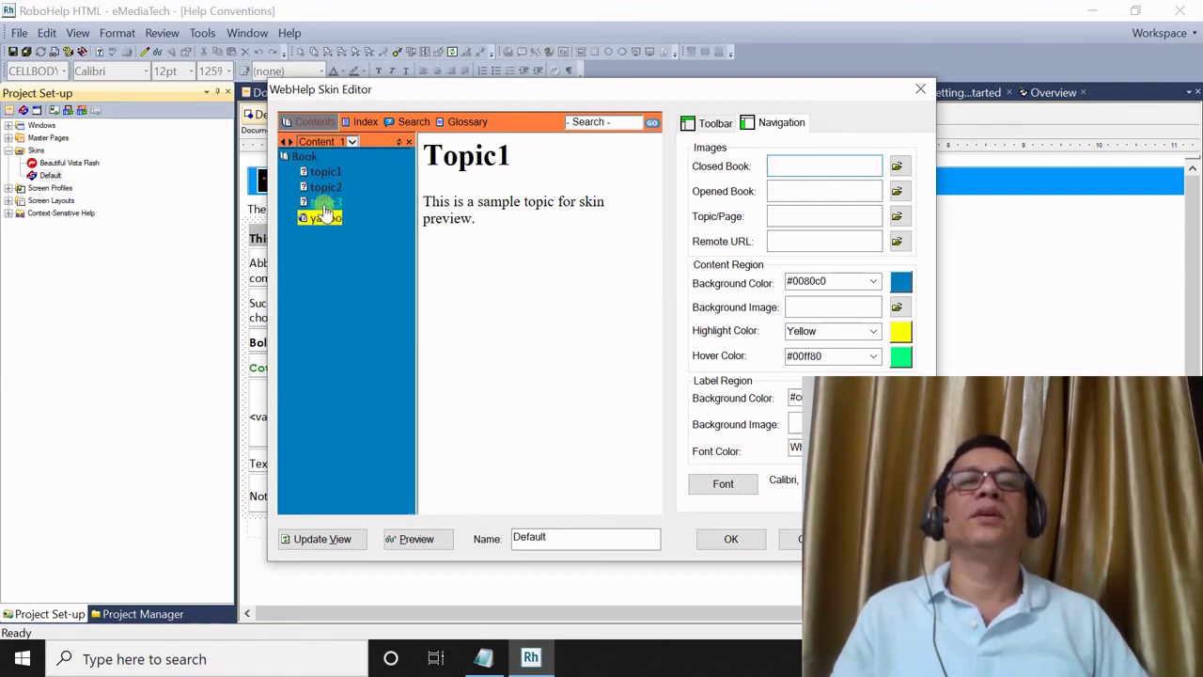
pyautogui.click(752, 545)
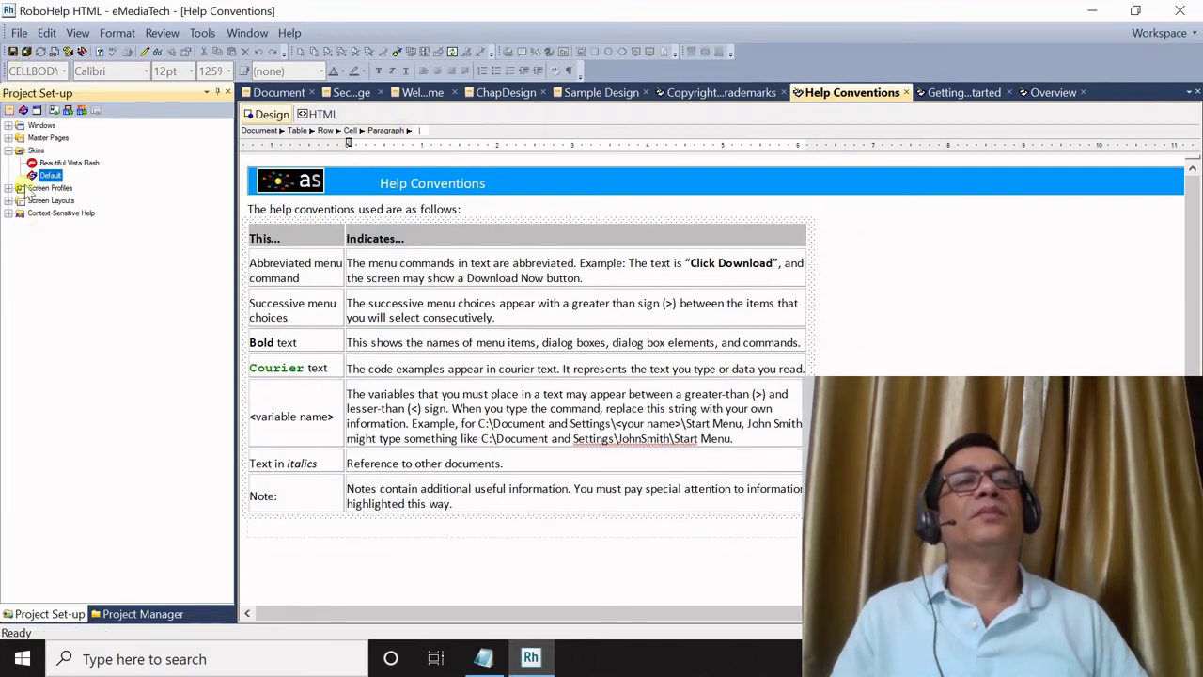
# Step: Examine the screen sizes and browser settings of the Desktop, Phone and Tablet screen profiles without changing them
pyautogui.click(7, 152)
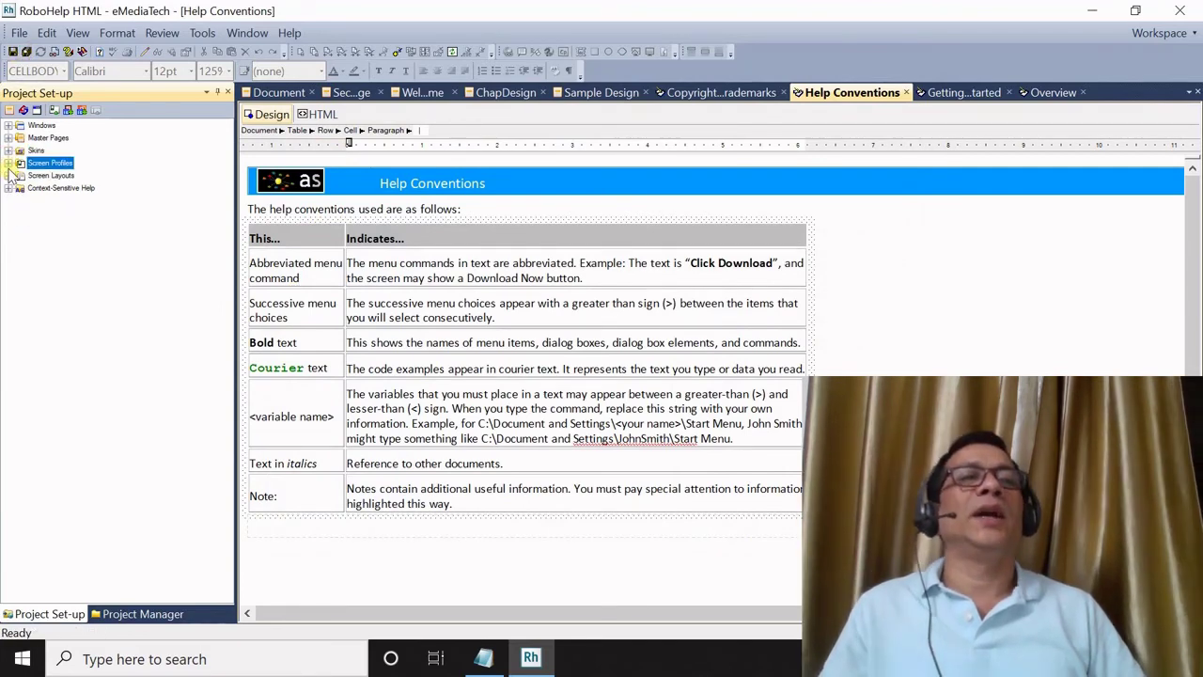
pyautogui.click(8, 164)
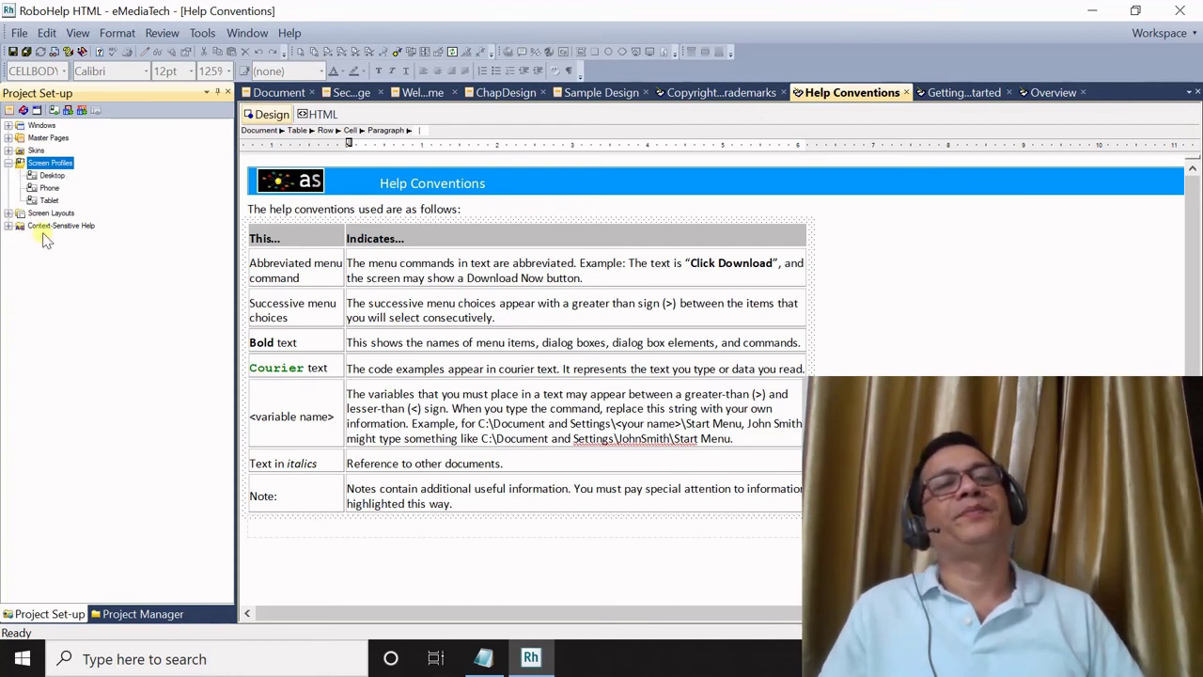
pyautogui.doubleClick(47, 178)
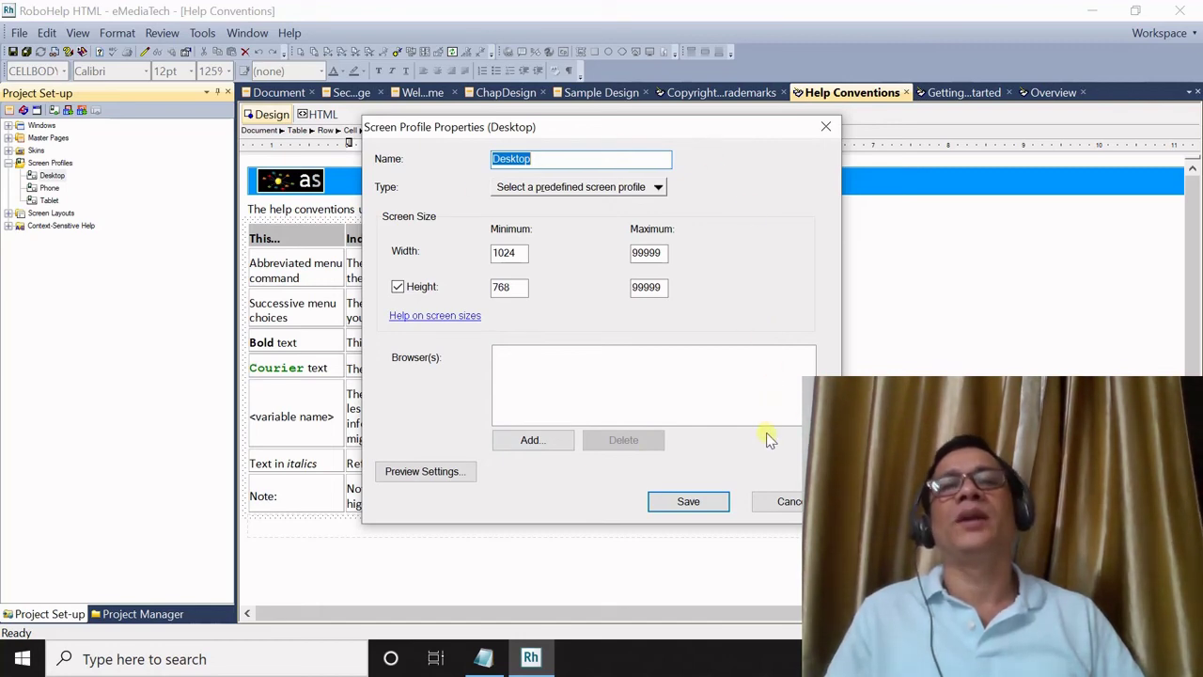
pyautogui.click(783, 500)
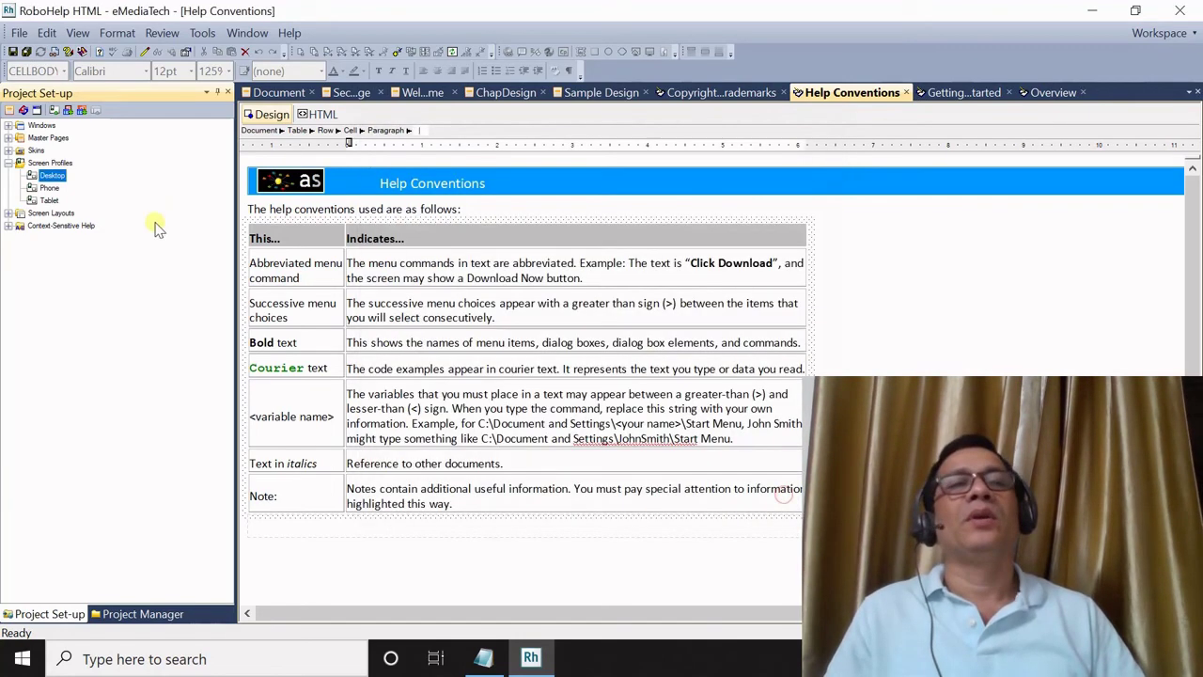
pyautogui.doubleClick(51, 188)
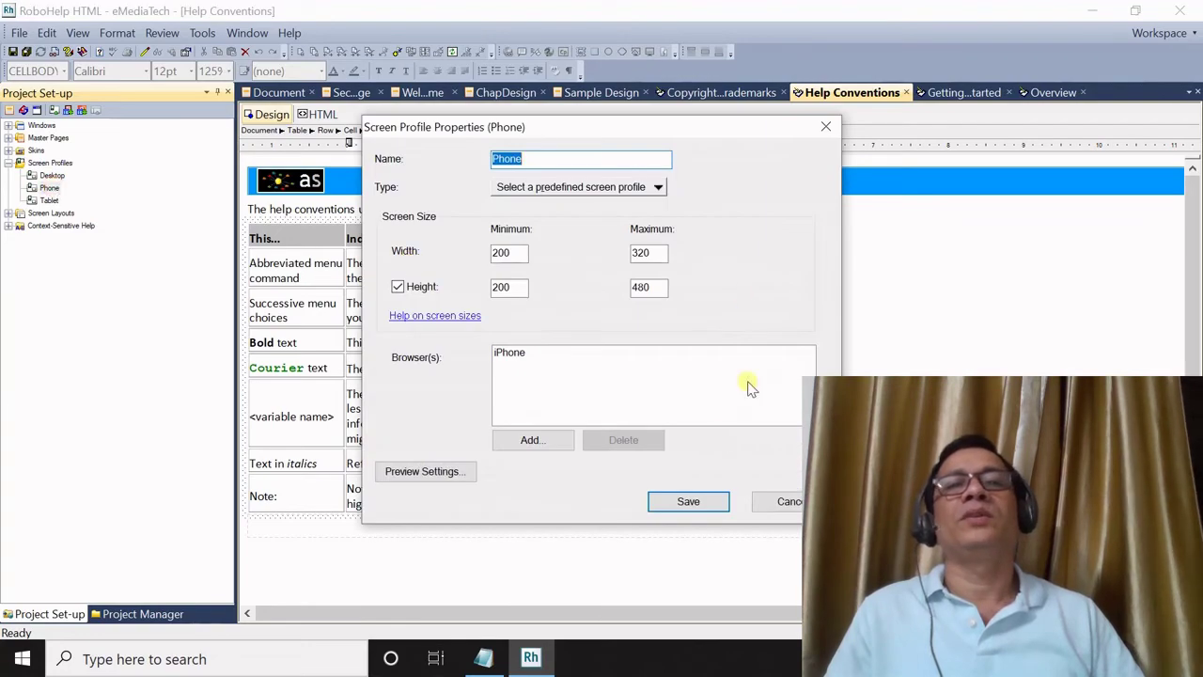
pyautogui.click(780, 501)
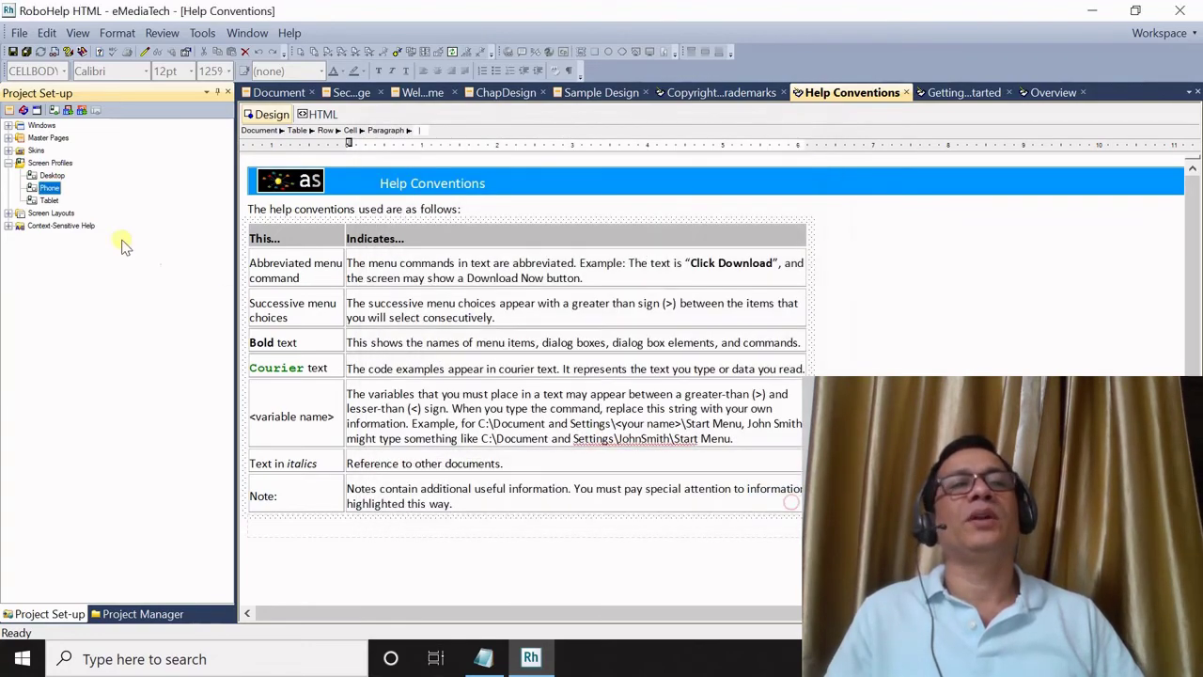
pyautogui.doubleClick(49, 201)
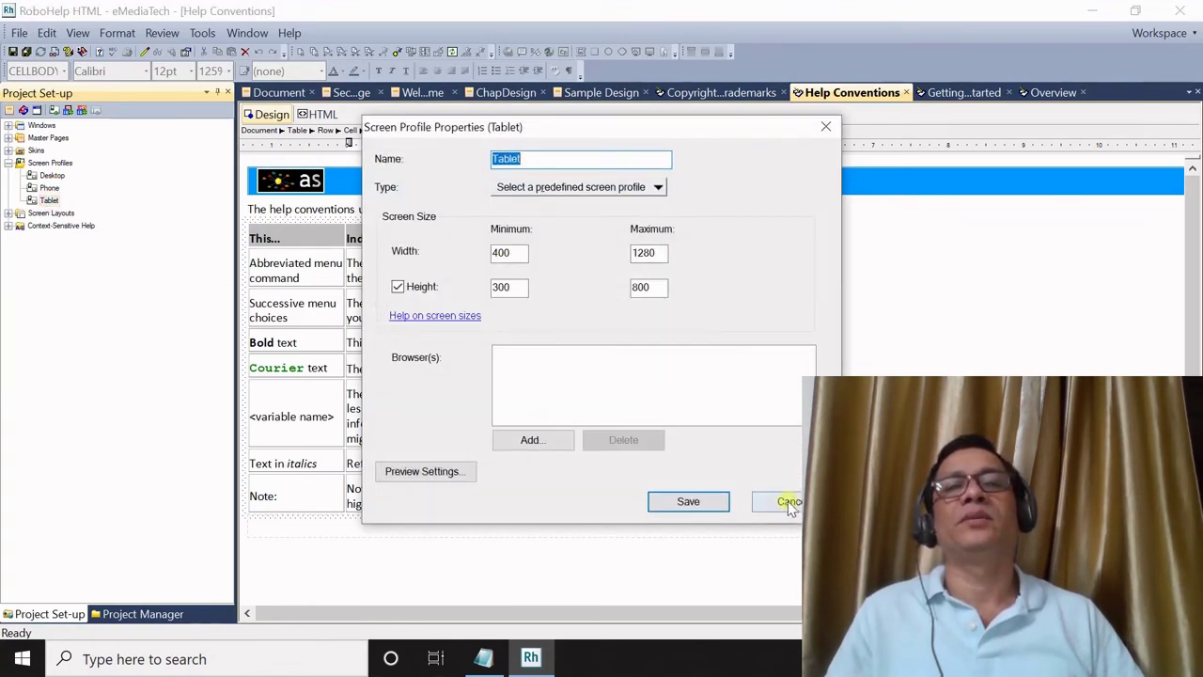
pyautogui.click(788, 503)
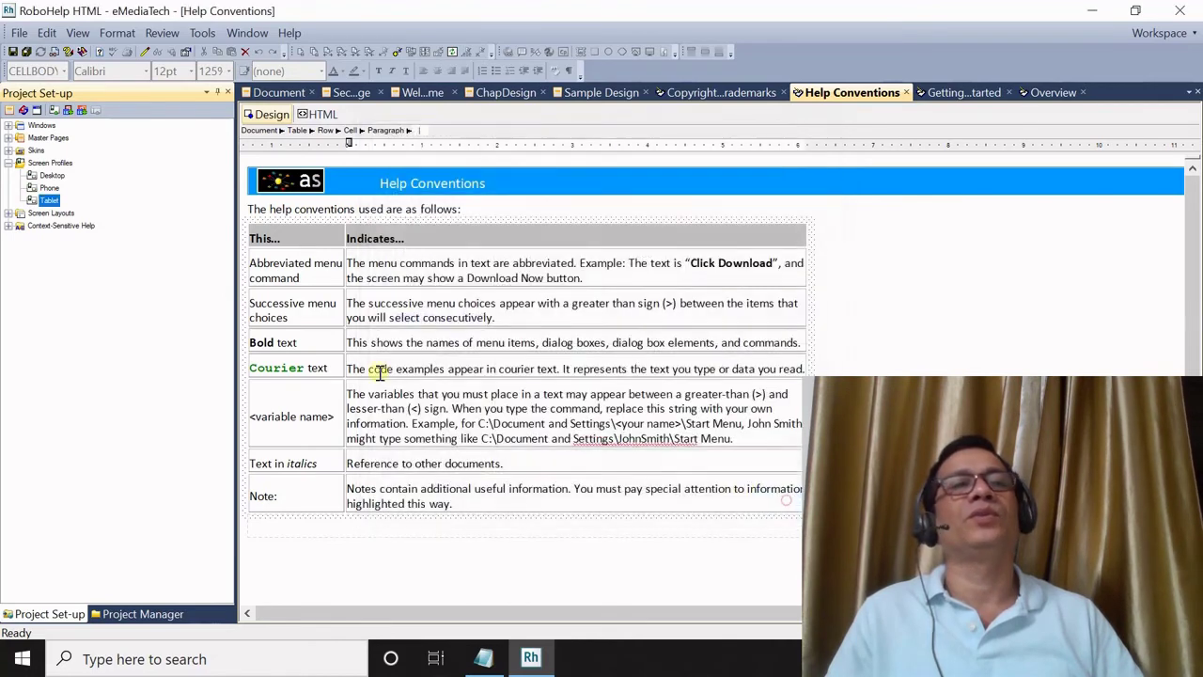
# Step: List the contents of the Android_Phone_Layout screen layout and open its default Home Page
pyautogui.click(9, 164)
pyautogui.click(8, 176)
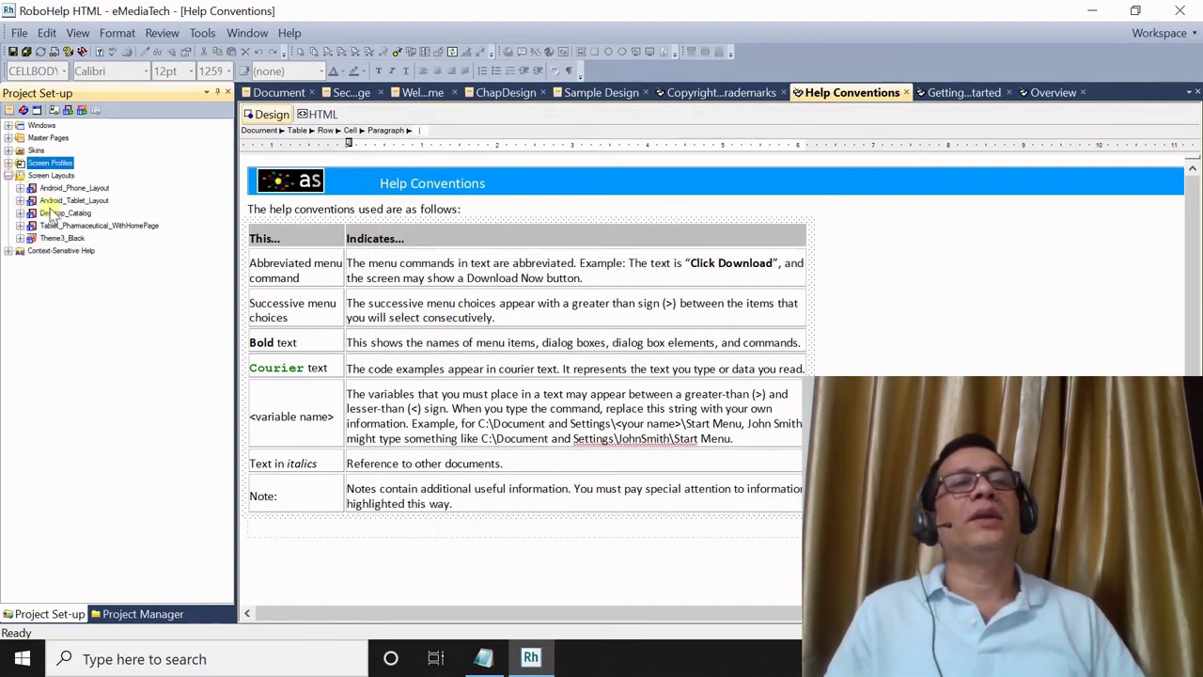
pyautogui.doubleClick(61, 189)
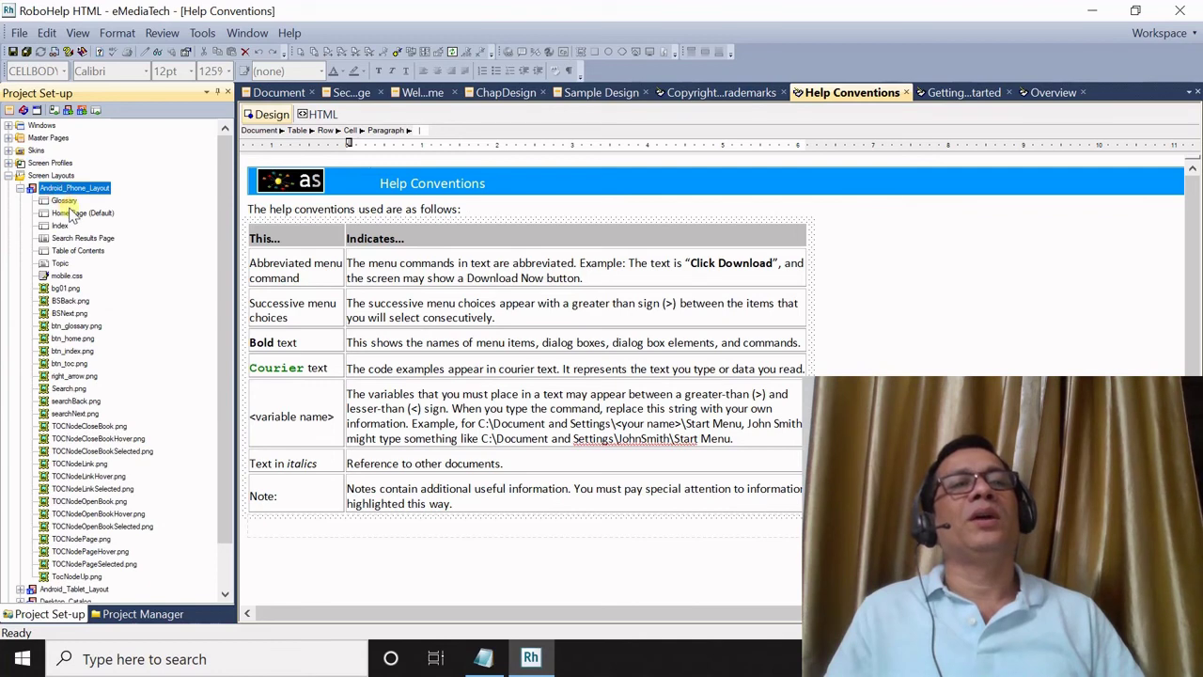
pyautogui.doubleClick(73, 214)
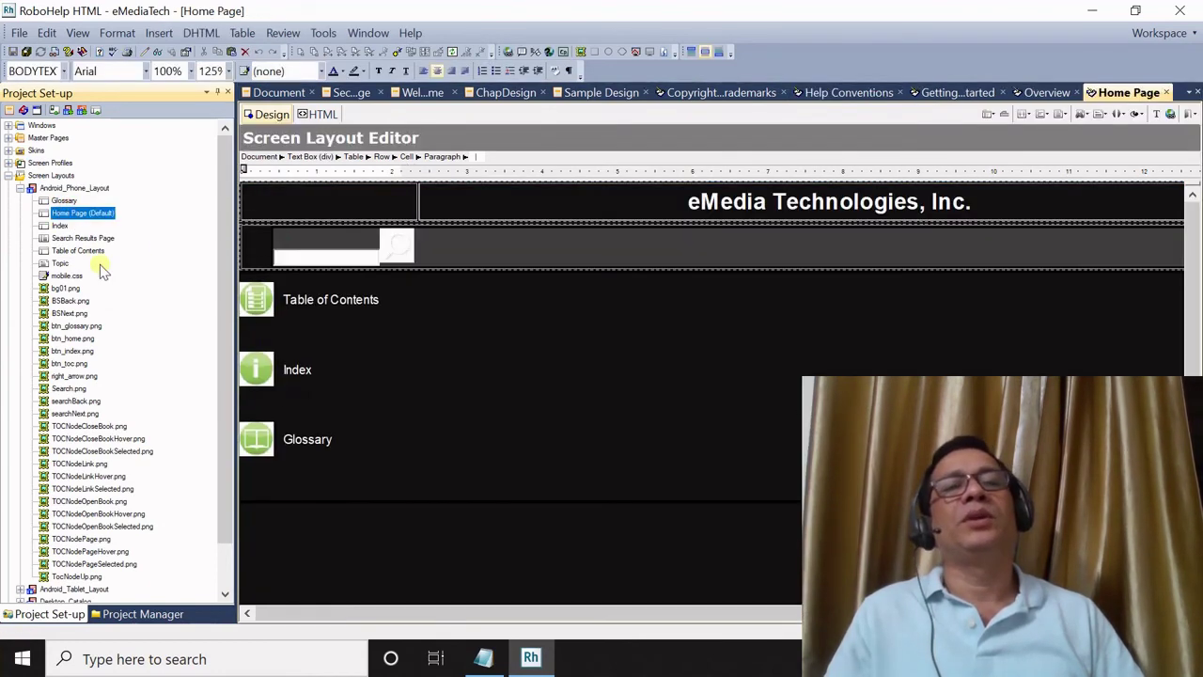
# Step: Open the Search Results Page and the Glossary page of Android_Phone_Layout to examine their layouts
pyautogui.click(60, 226)
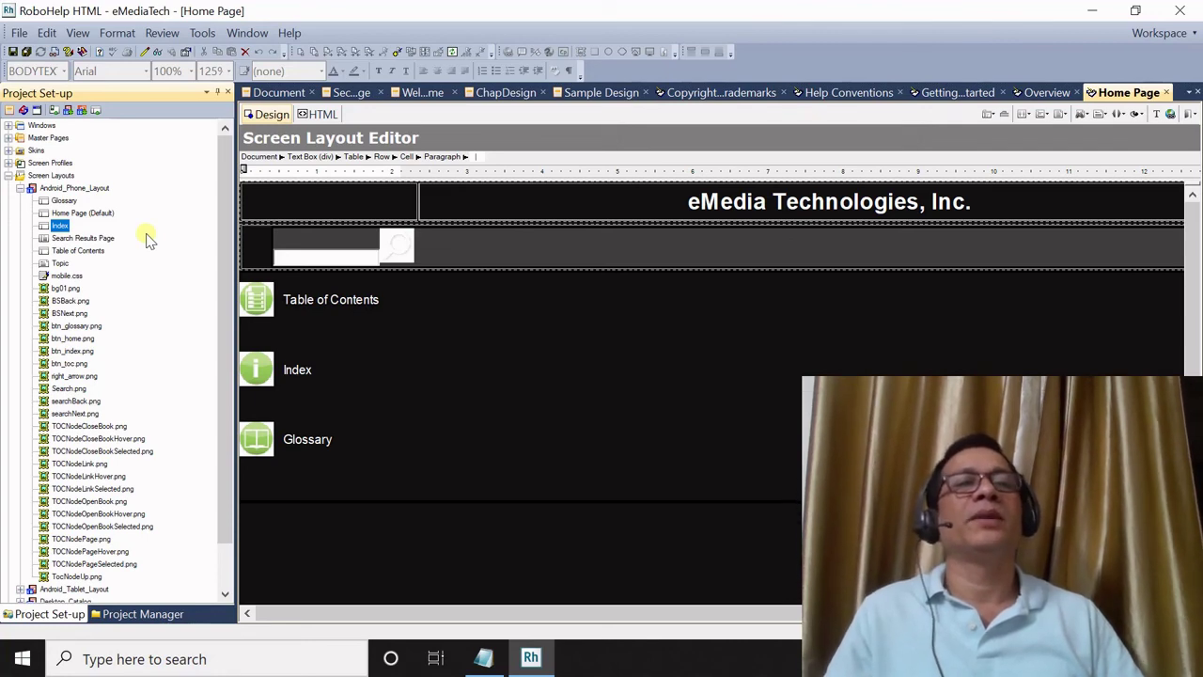
pyautogui.click(83, 240)
pyautogui.doubleClick(83, 240)
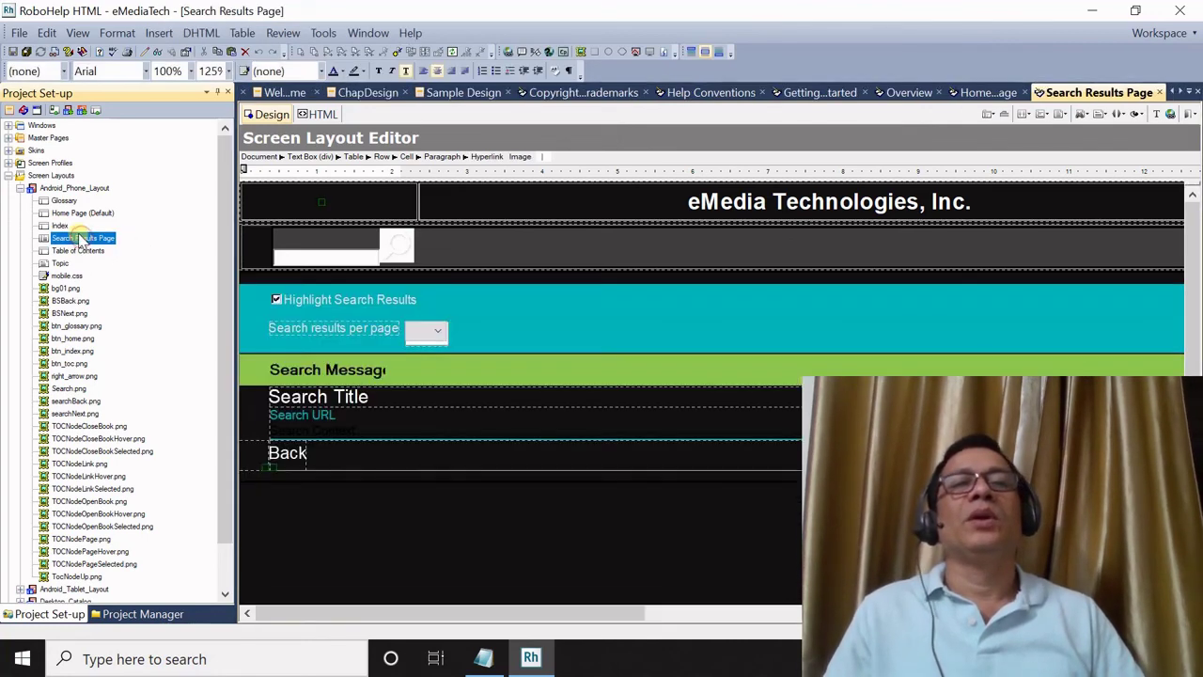
pyautogui.click(64, 201)
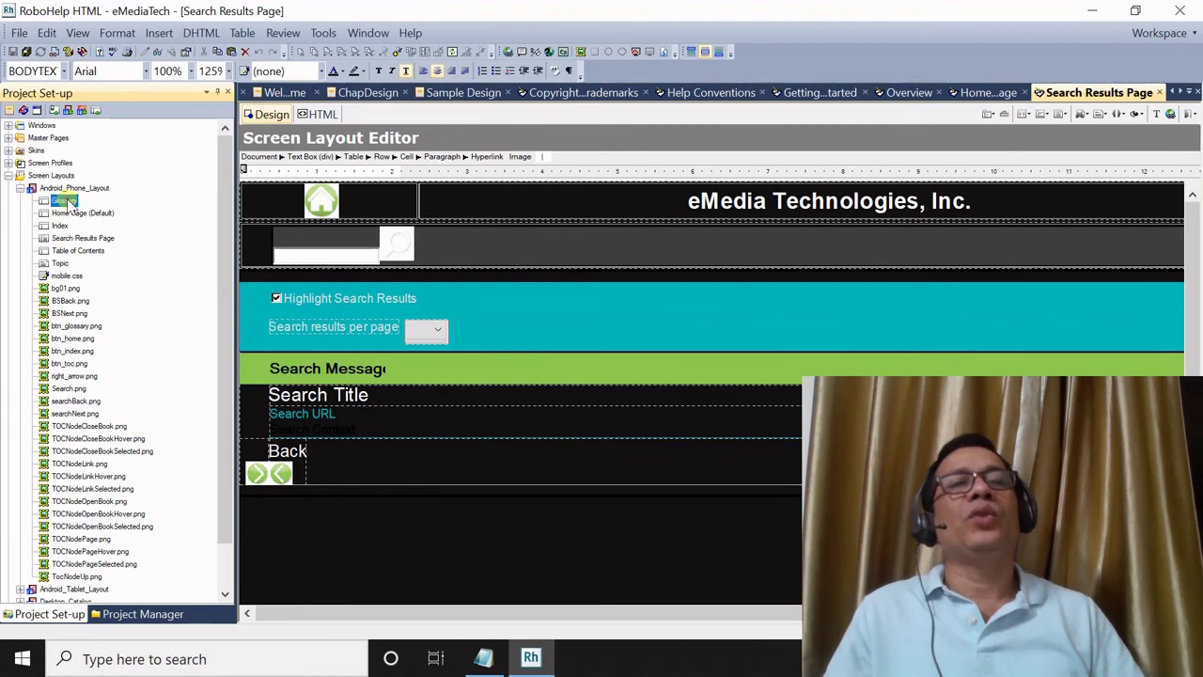
pyautogui.doubleClick(67, 201)
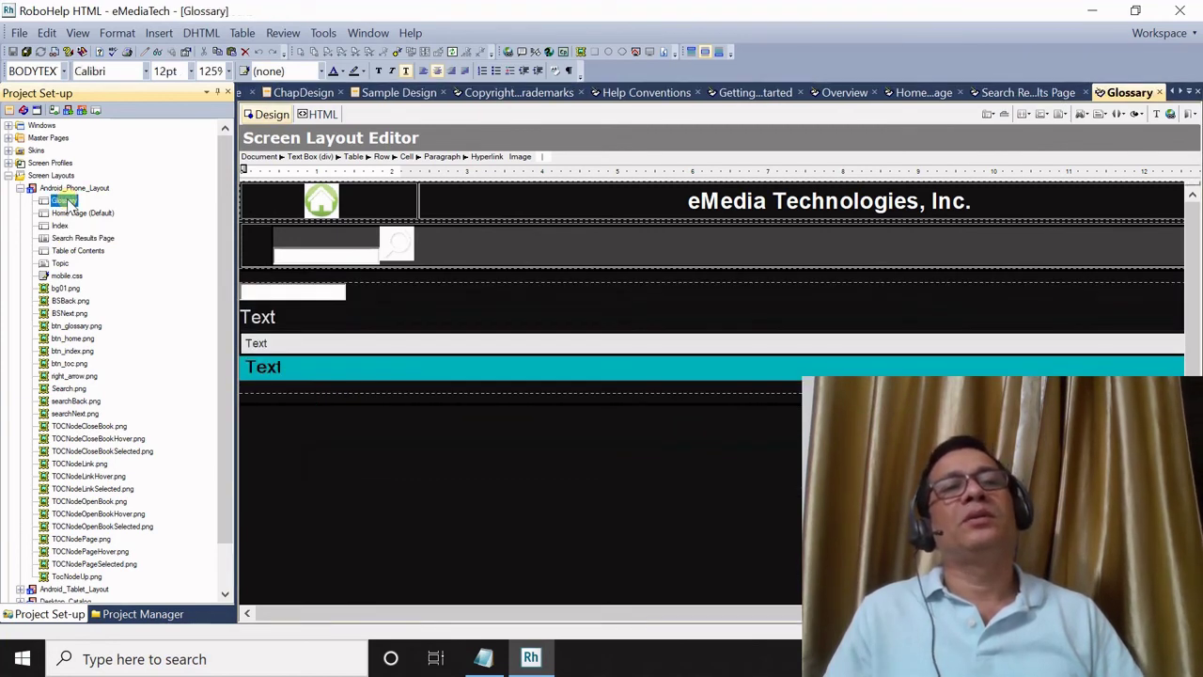
# Step: Open the Index, Search Results Page, Table of Contents and Topic pages of Android_Phone_Layout in turn to examine their layouts
pyautogui.doubleClick(75, 213)
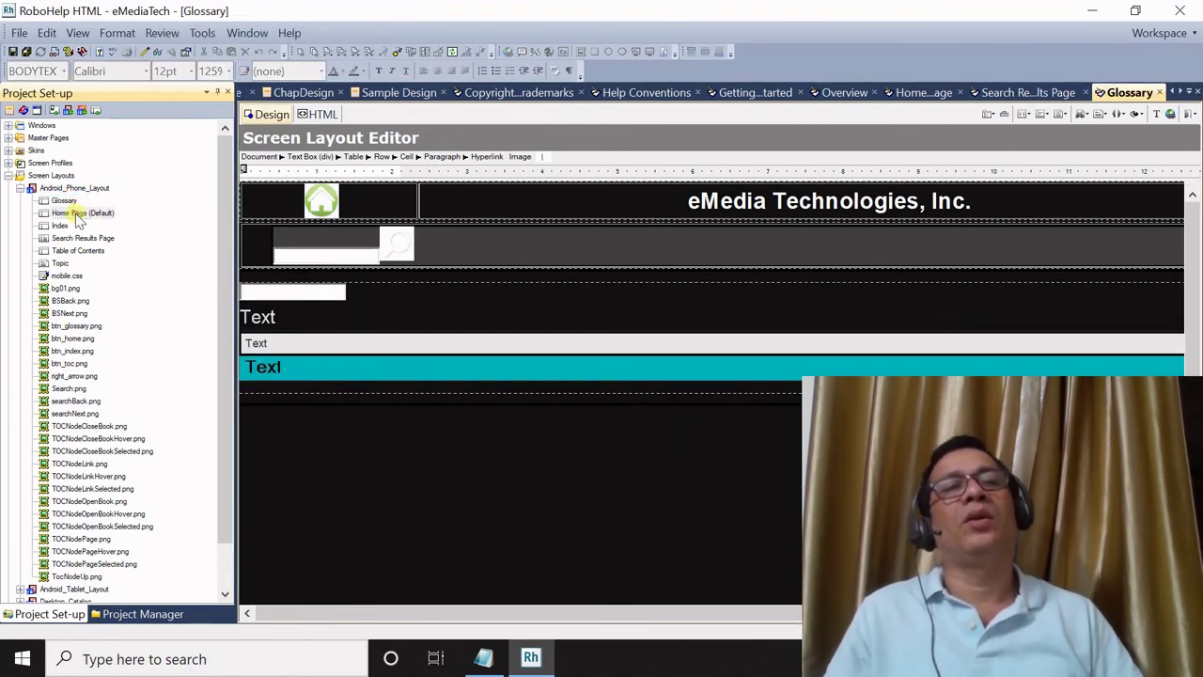
pyautogui.click(62, 226)
pyautogui.doubleClick(60, 226)
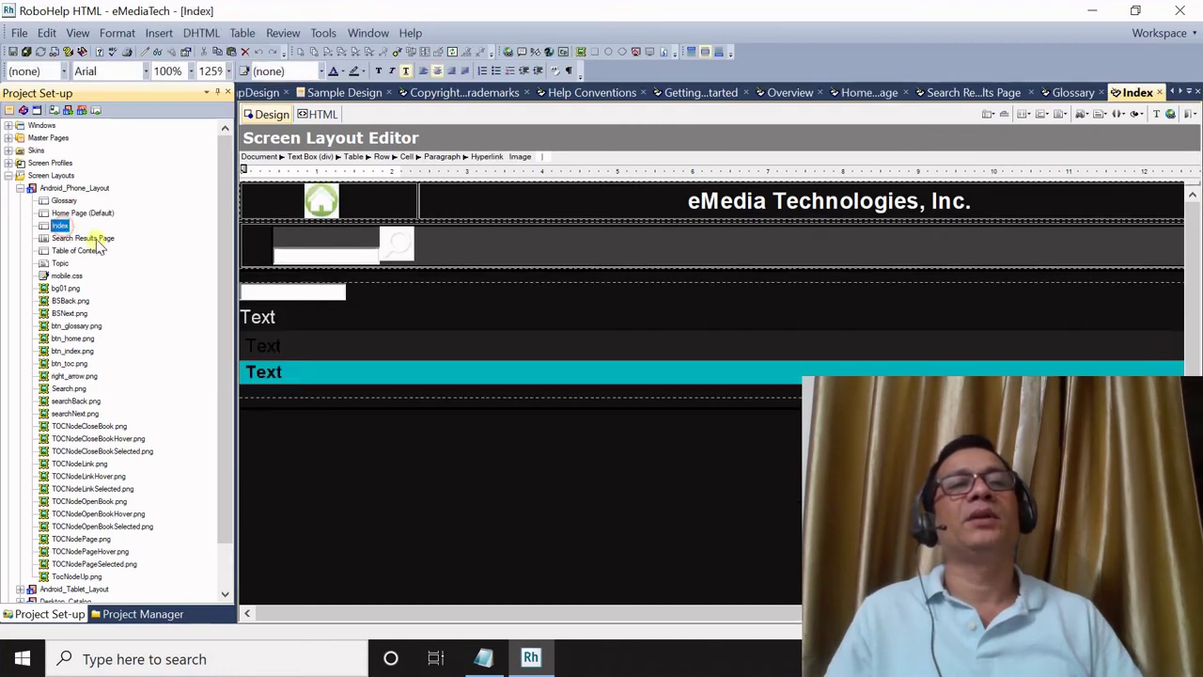
pyautogui.doubleClick(83, 238)
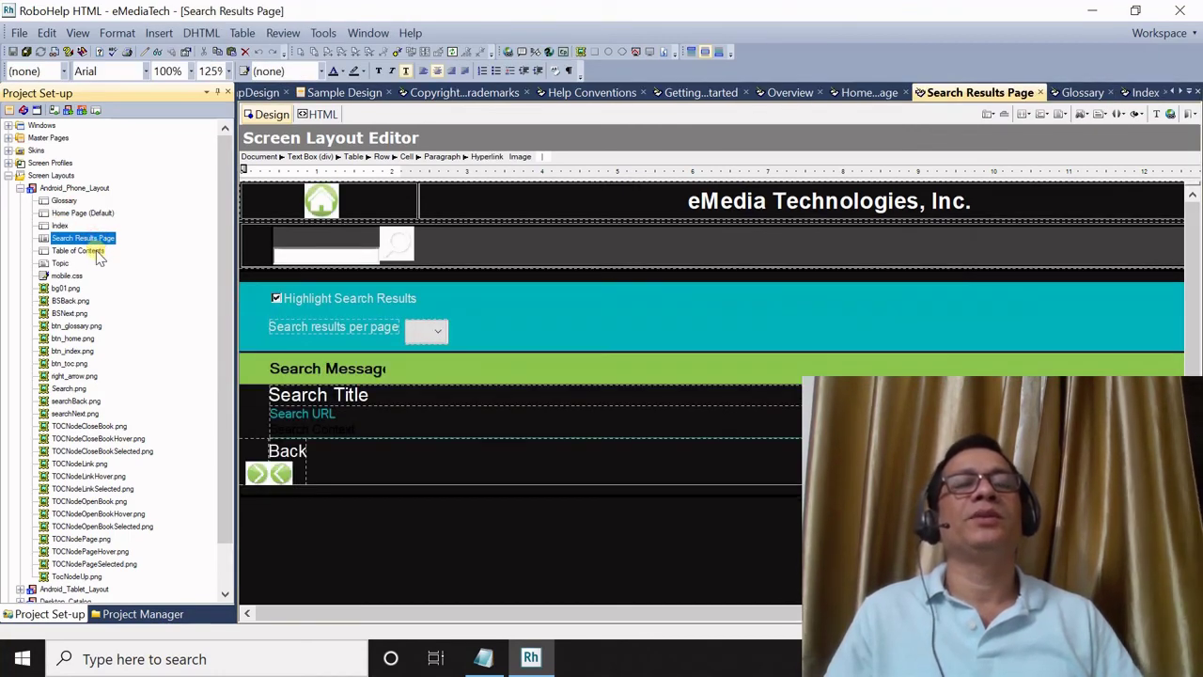
pyautogui.doubleClick(92, 251)
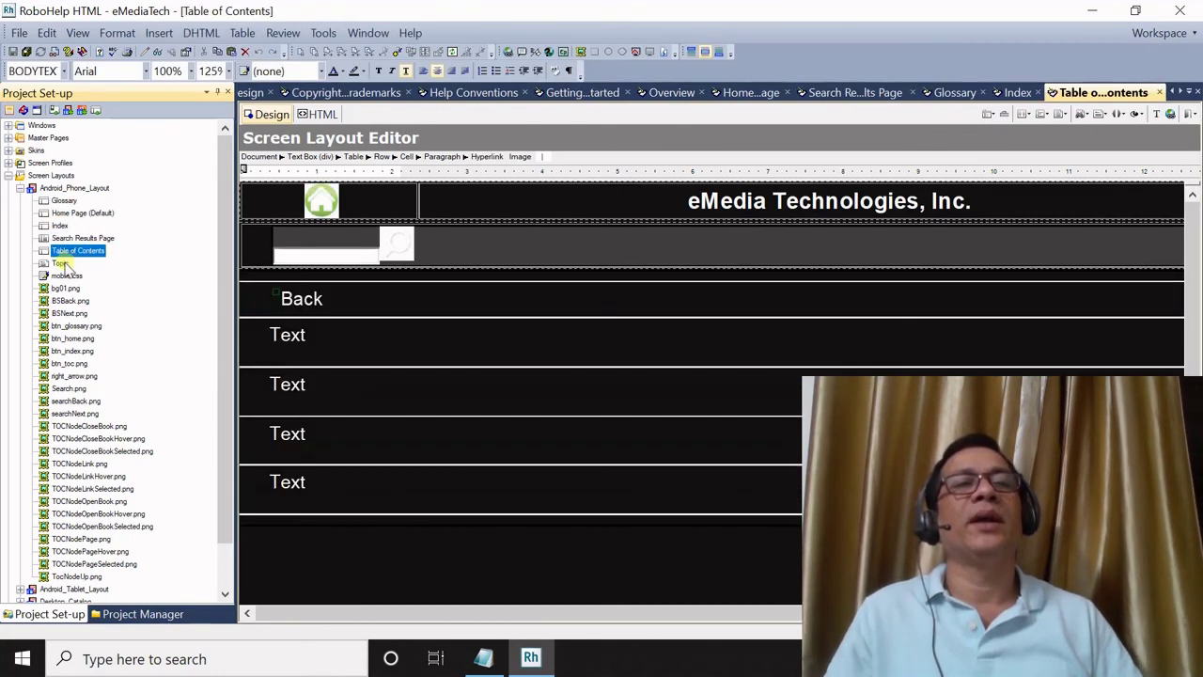
pyautogui.doubleClick(62, 264)
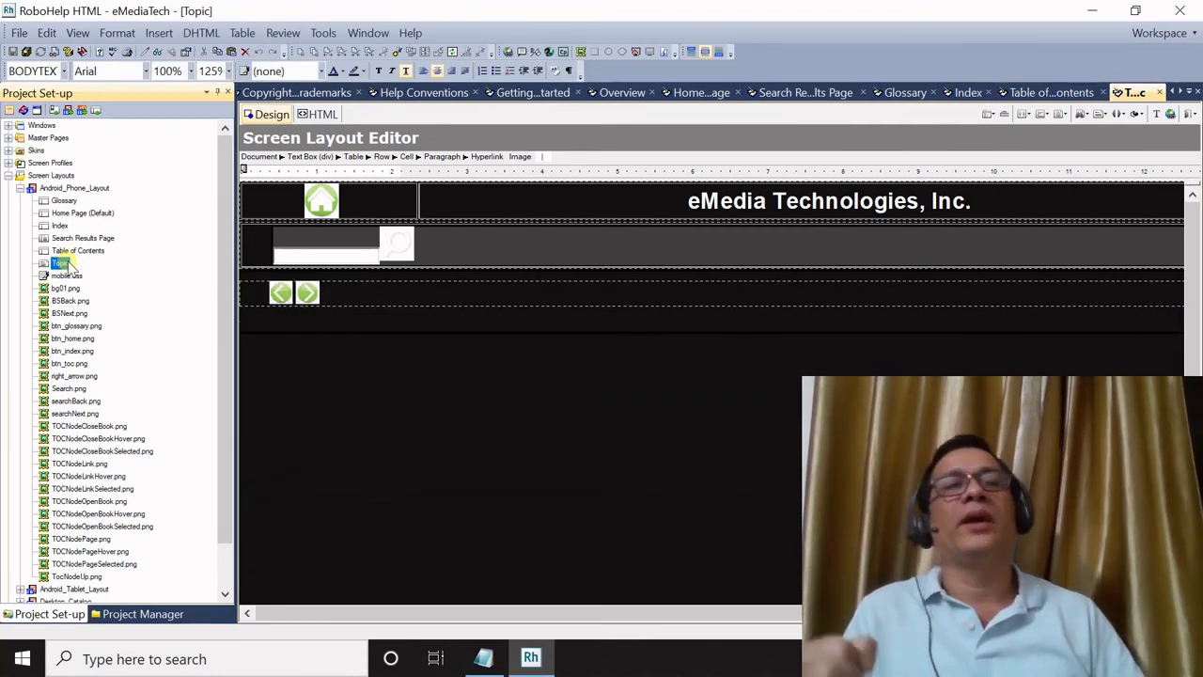
# Step: Reopen the default Home Page of Android_Phone_Layout and inspect its Table of Contents, Index and Glossary links
pyautogui.doubleClick(75, 214)
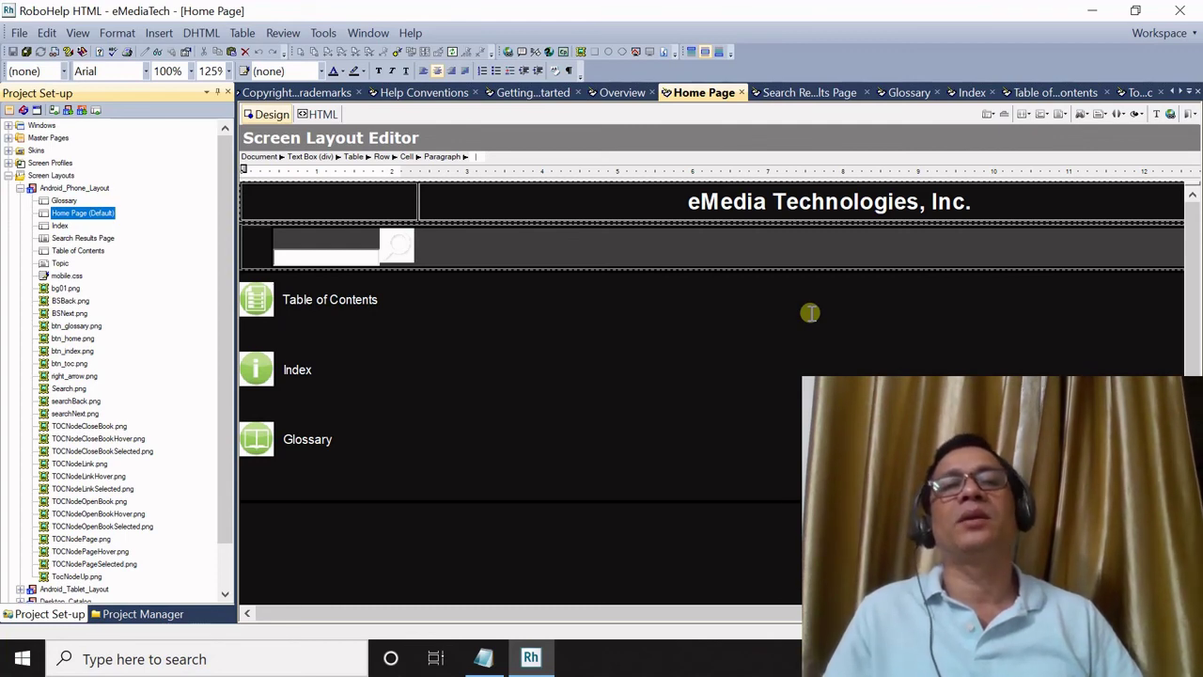
pyautogui.click(252, 301)
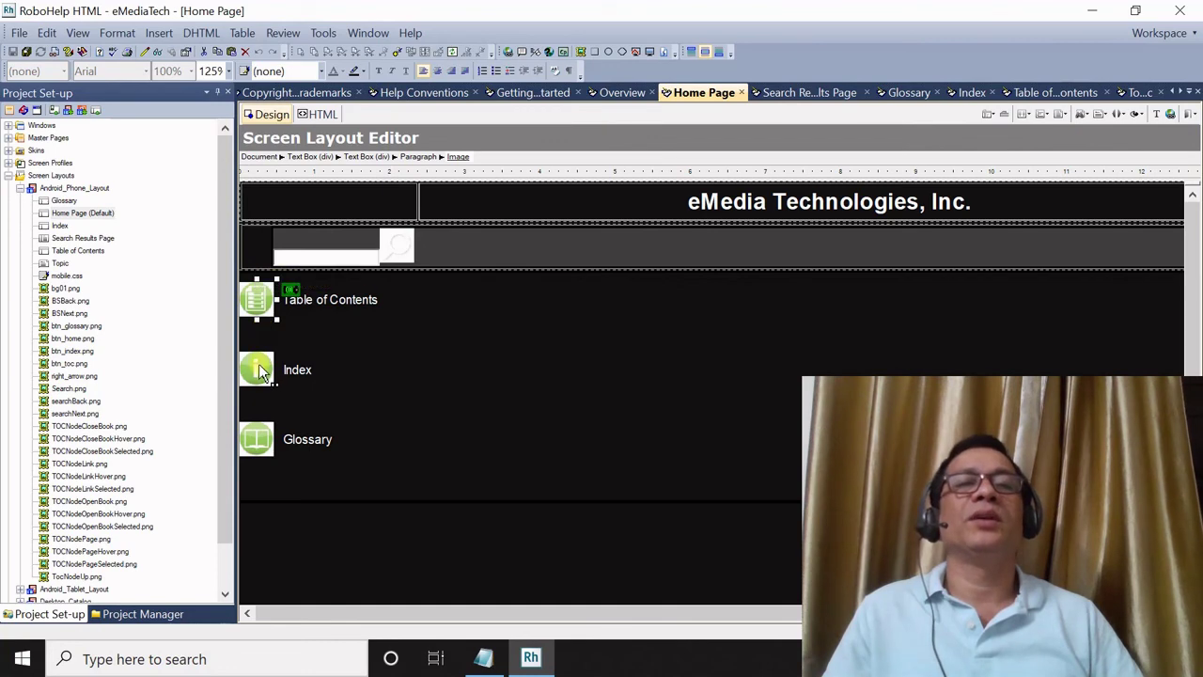
pyautogui.click(324, 299)
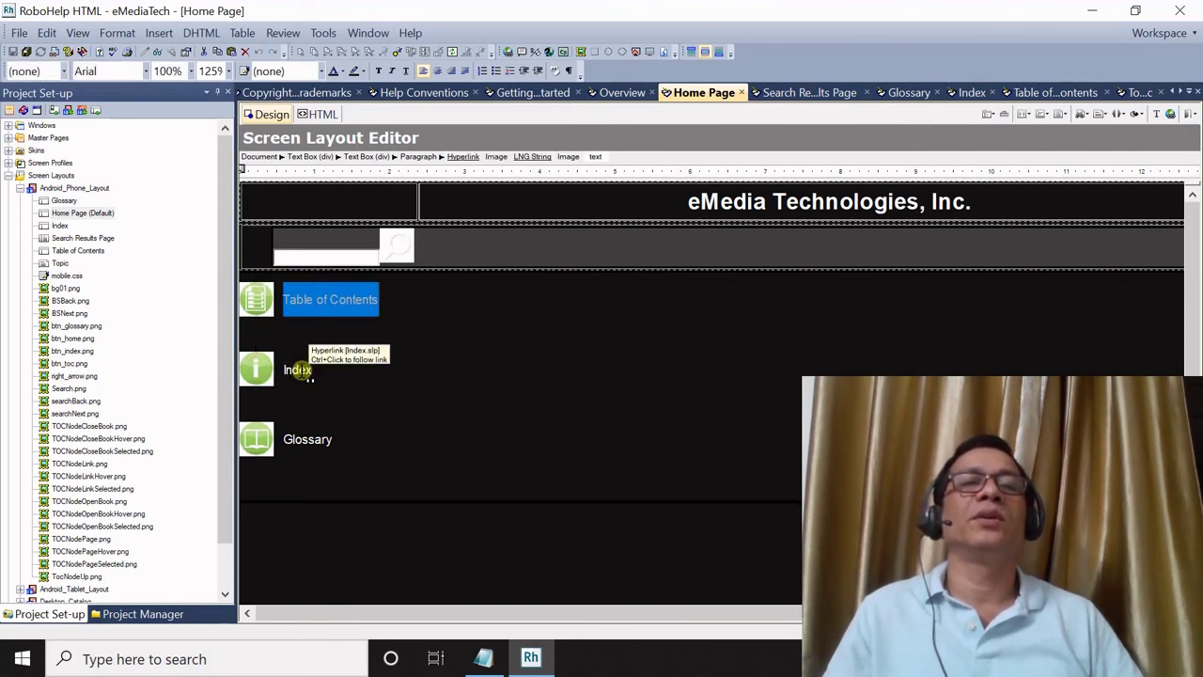
pyautogui.click(300, 371)
pyautogui.click(306, 440)
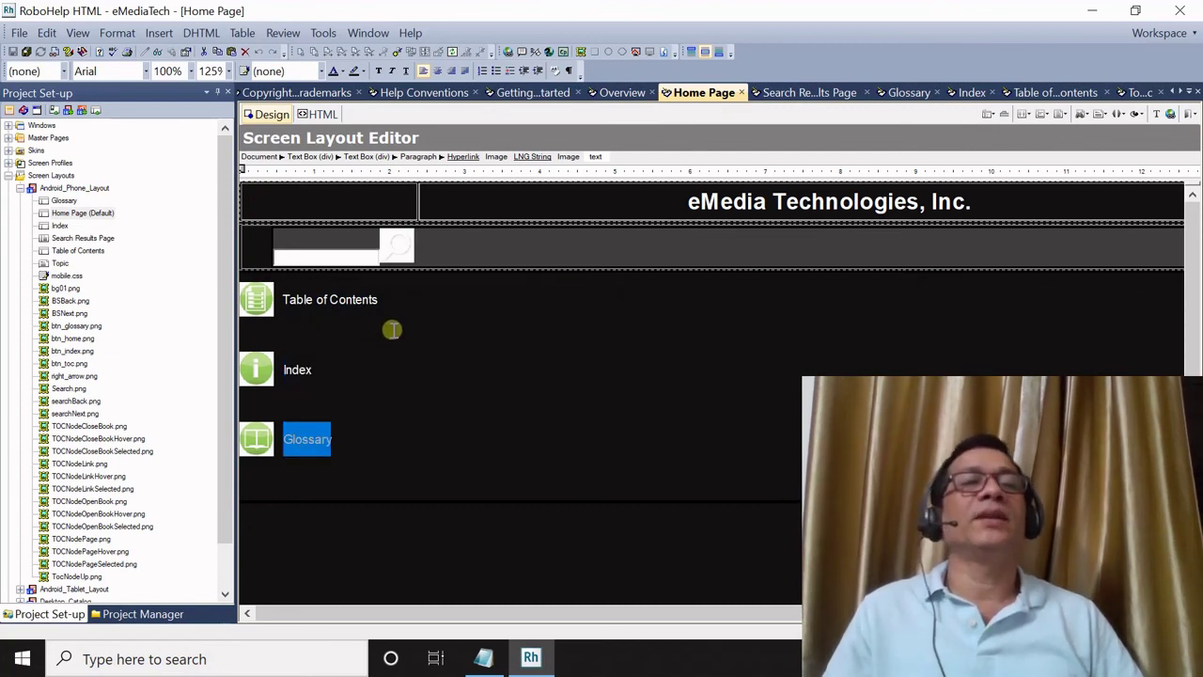
# Step: List the contents of the Android_Tablet_Layout screen layout and view its Search Results Page
pyautogui.click(19, 188)
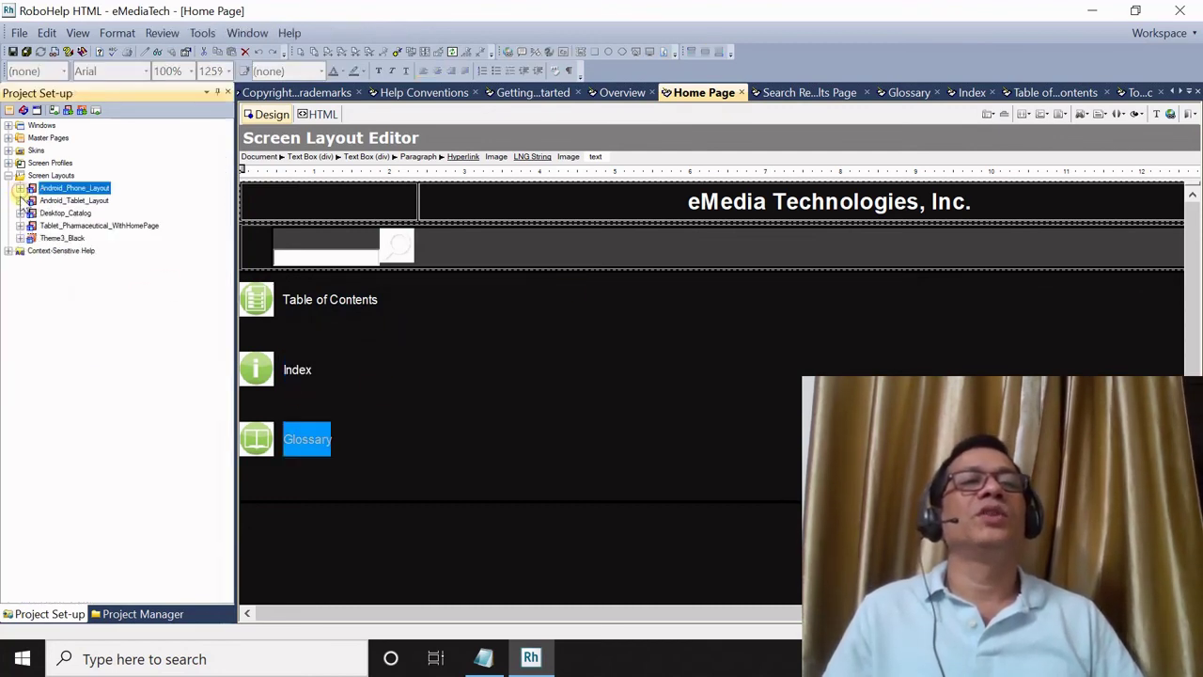
pyautogui.click(20, 202)
pyautogui.click(71, 175)
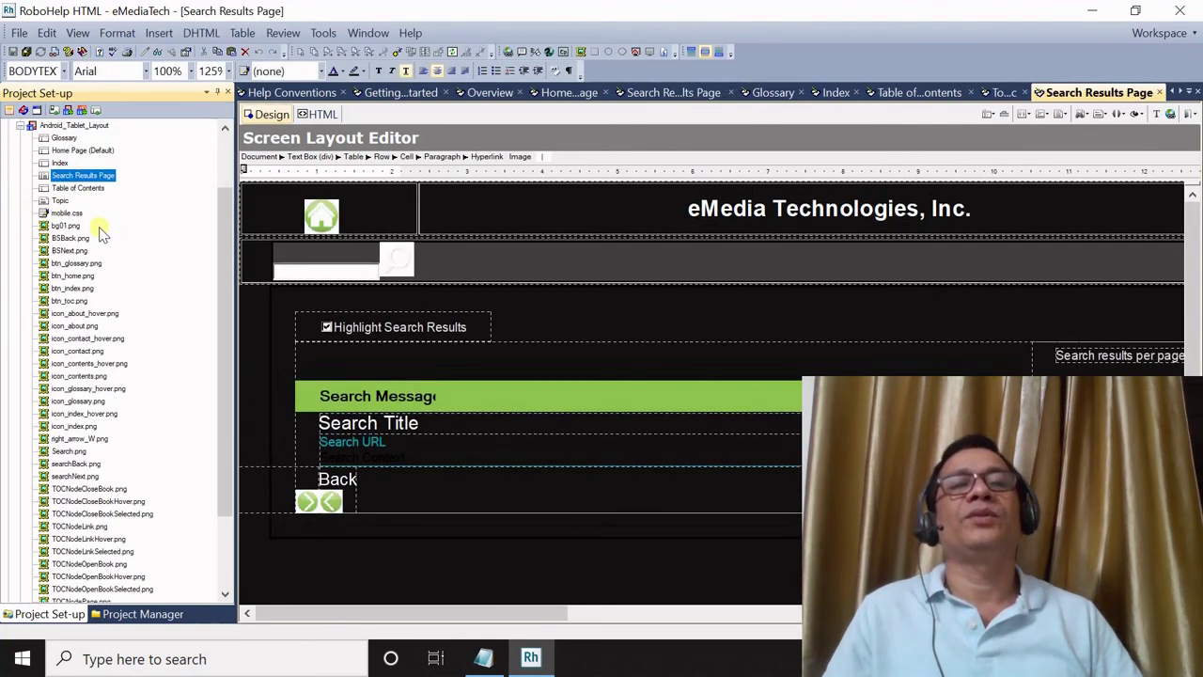
pyautogui.click(64, 138)
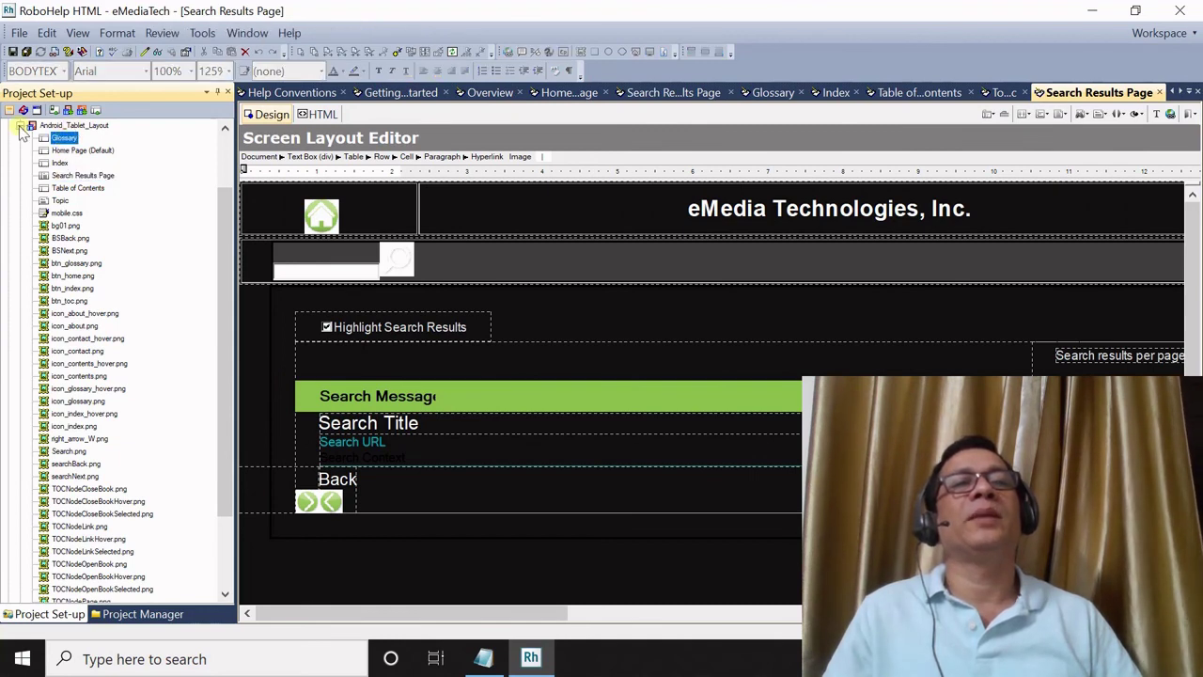
pyautogui.click(19, 126)
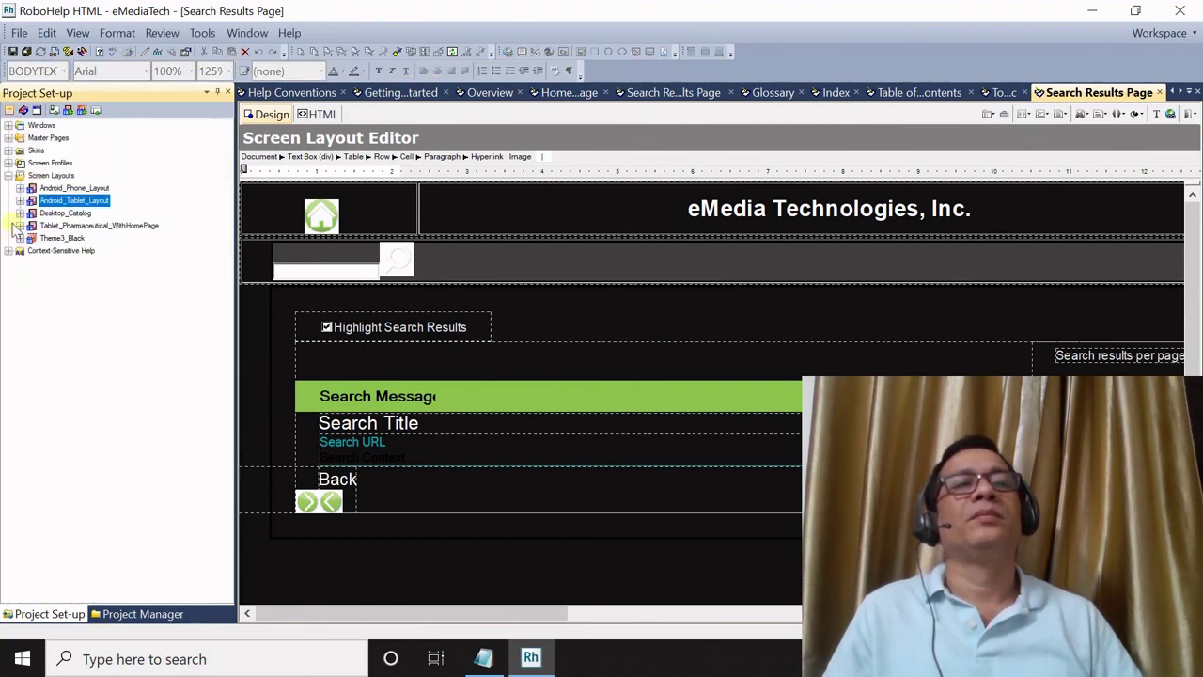
# Step: Collapse the screen layouts and list the What's This? Help Files and Map Files under Context-Sensitive Help
pyautogui.click(9, 176)
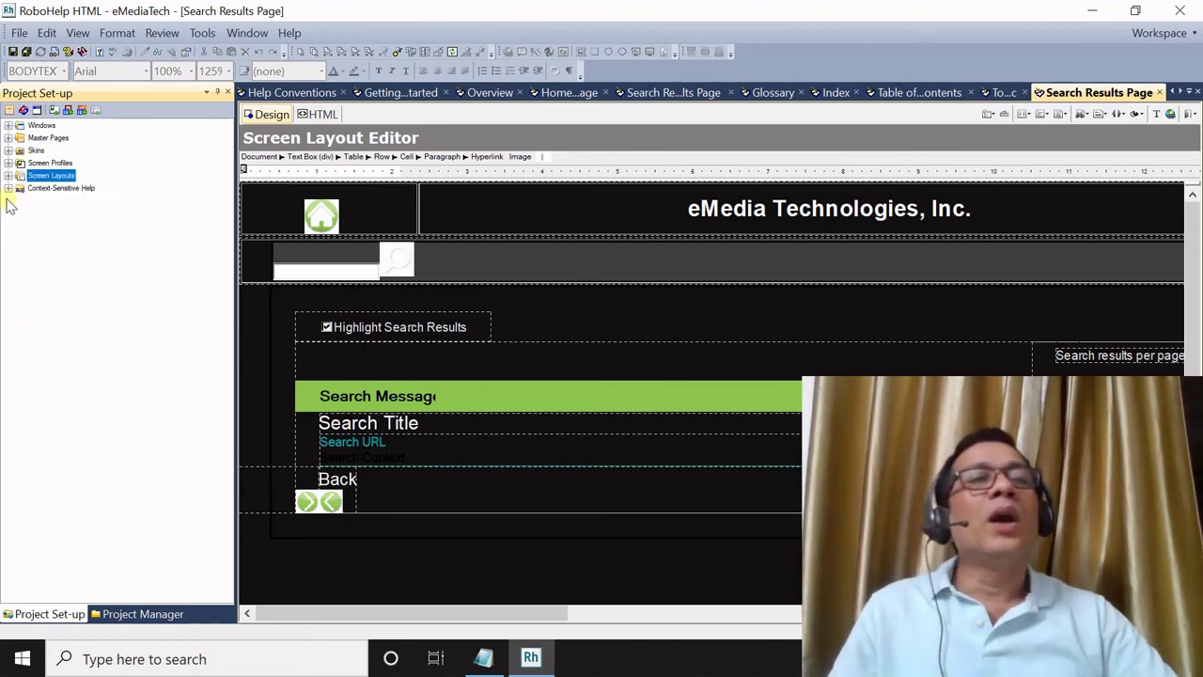
pyautogui.click(9, 188)
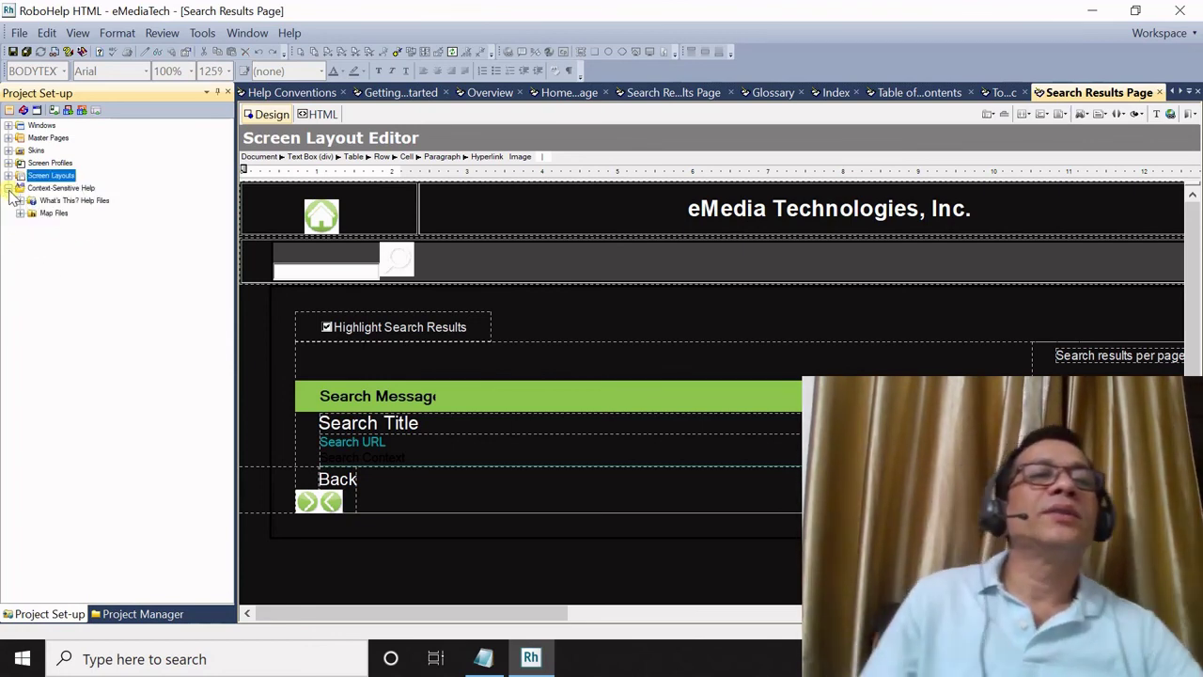
pyautogui.click(21, 201)
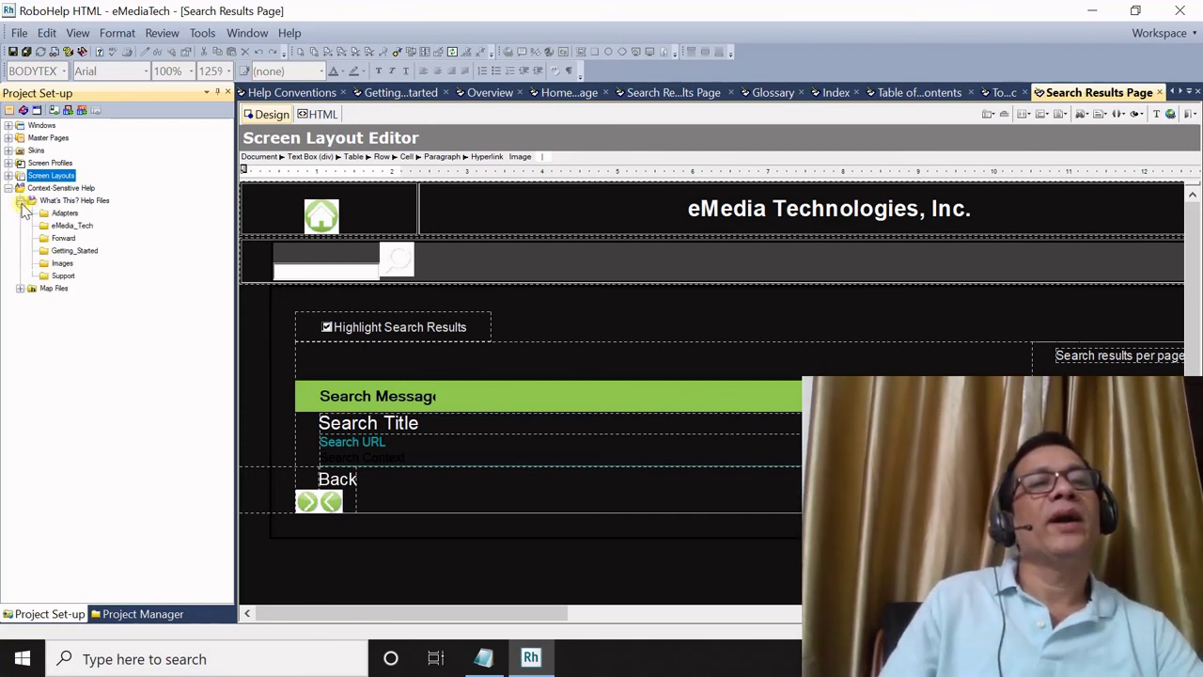
pyautogui.click(20, 288)
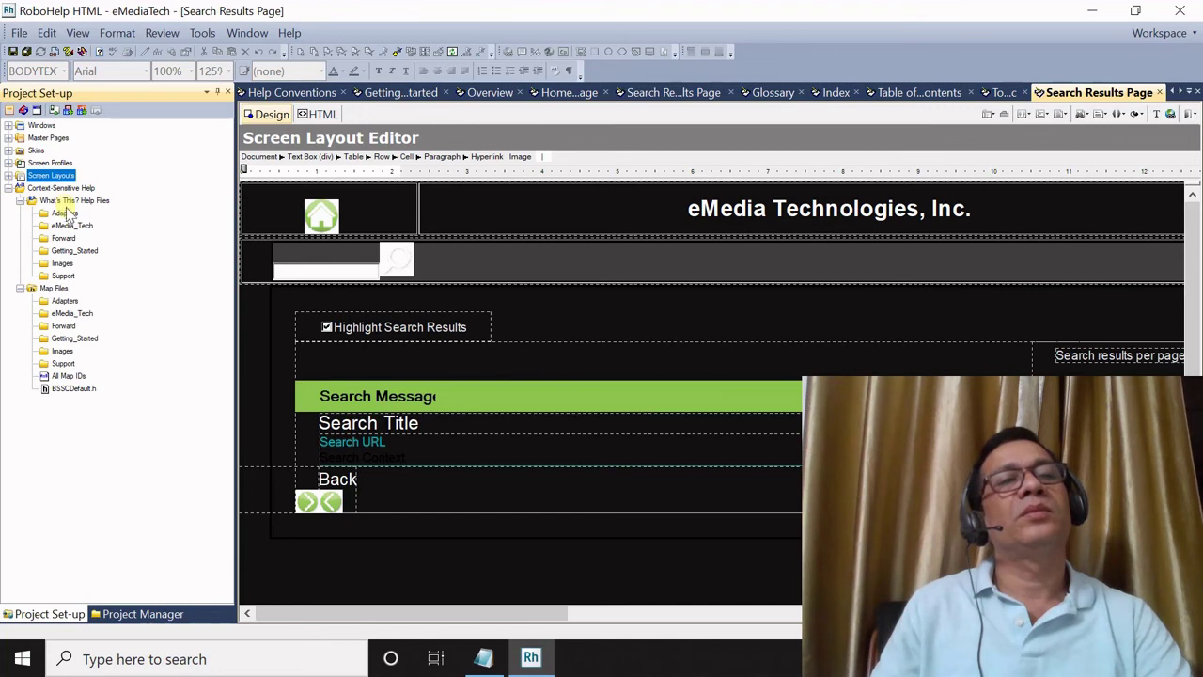
# Step: Open All Map IDs under Map Files to examine the map file, map ID and topic assignment options
pyautogui.click(64, 301)
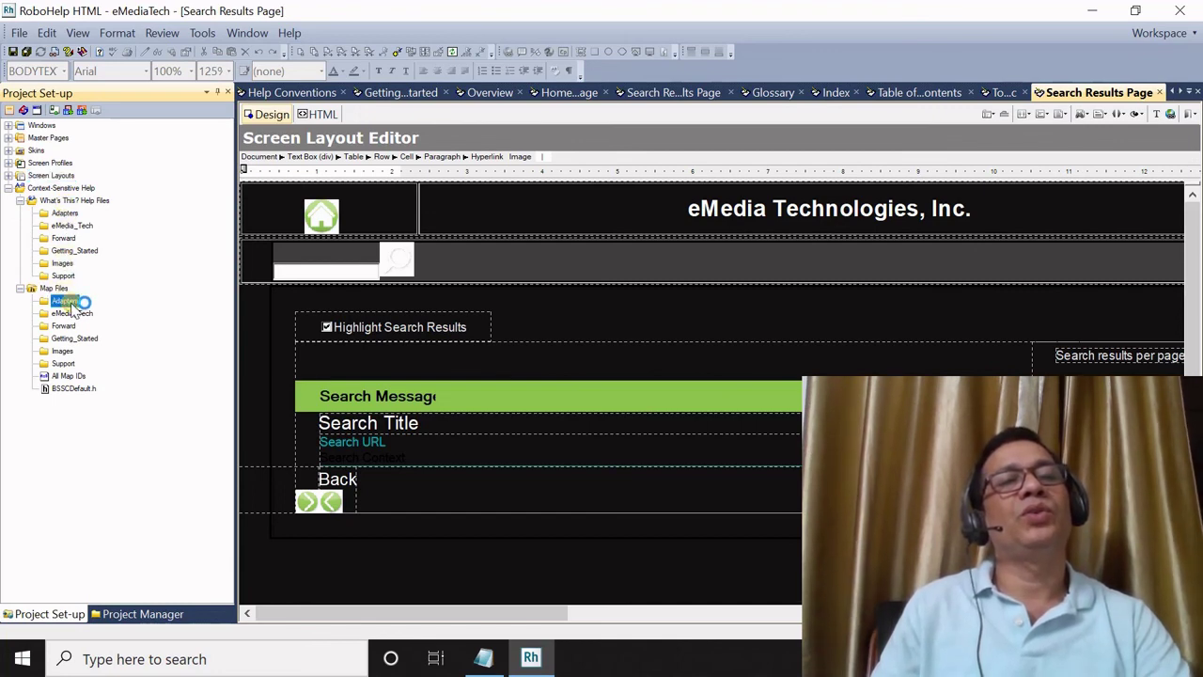
pyautogui.doubleClick(67, 376)
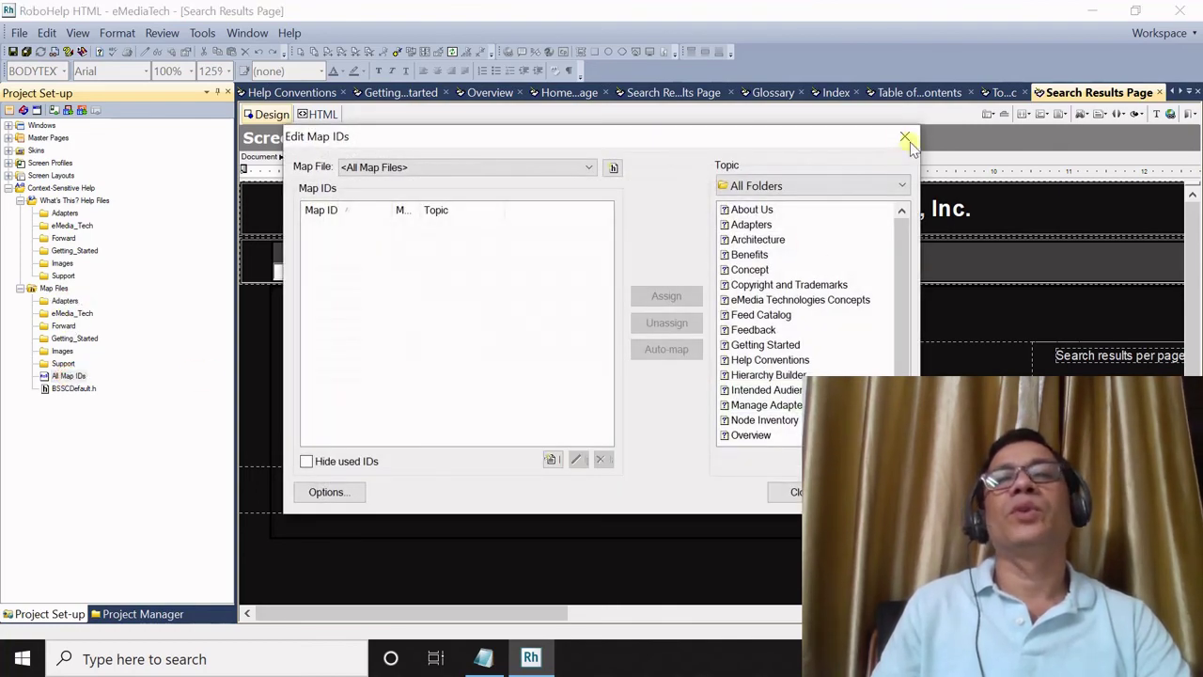
pyautogui.click(905, 139)
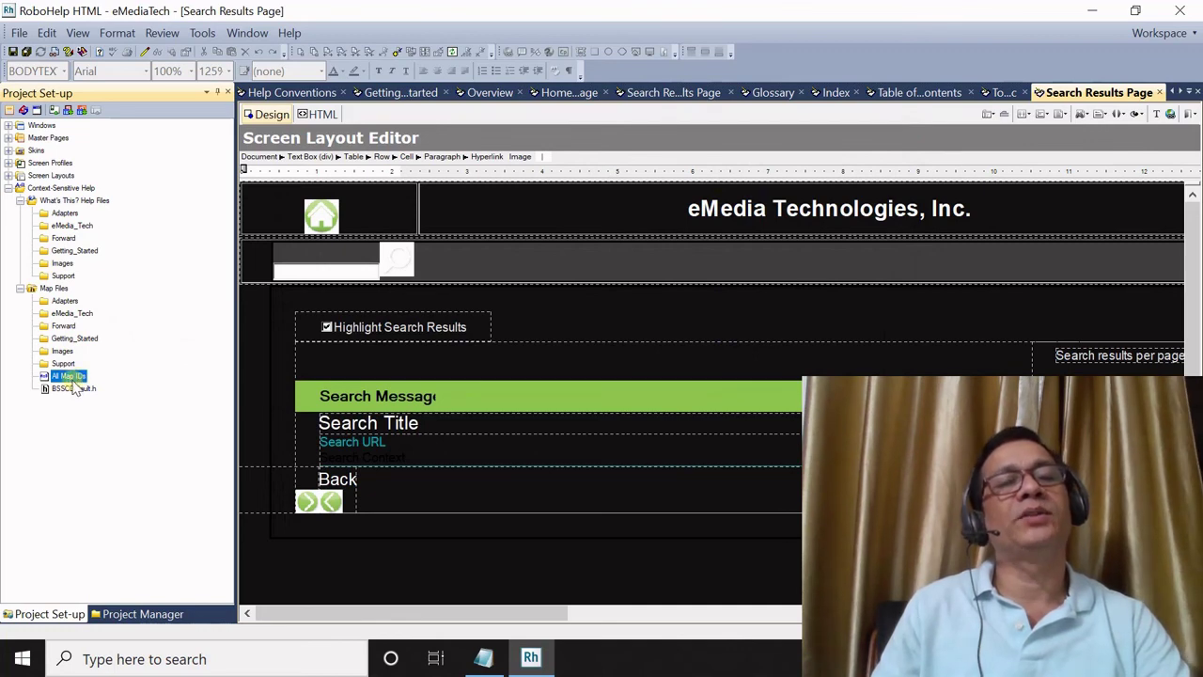
pyautogui.doubleClick(69, 377)
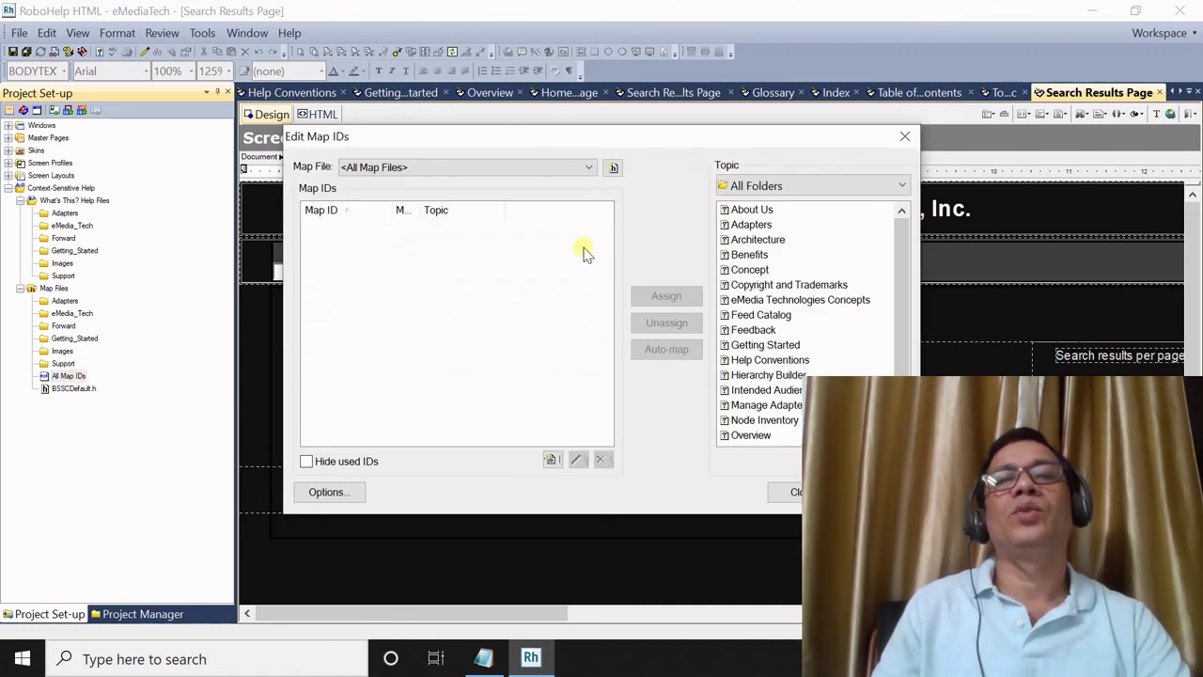